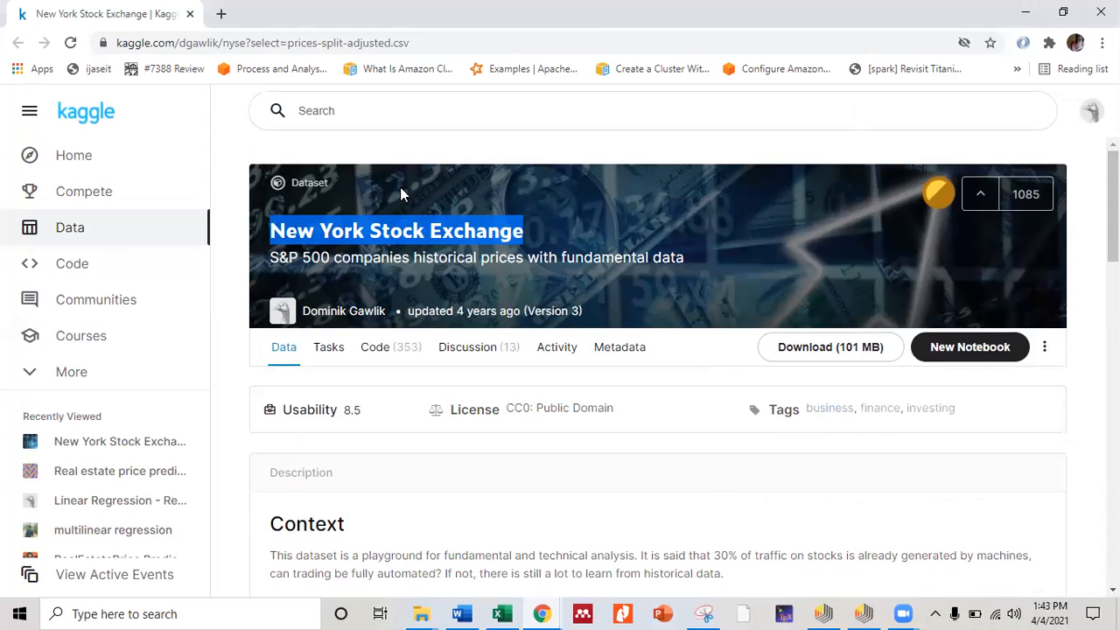
# Step: Examine the New York Stock Exchange dataset page, from its address and title through the Content and Inspiration sections to the Data Explorer
pyautogui.click(205, 43)
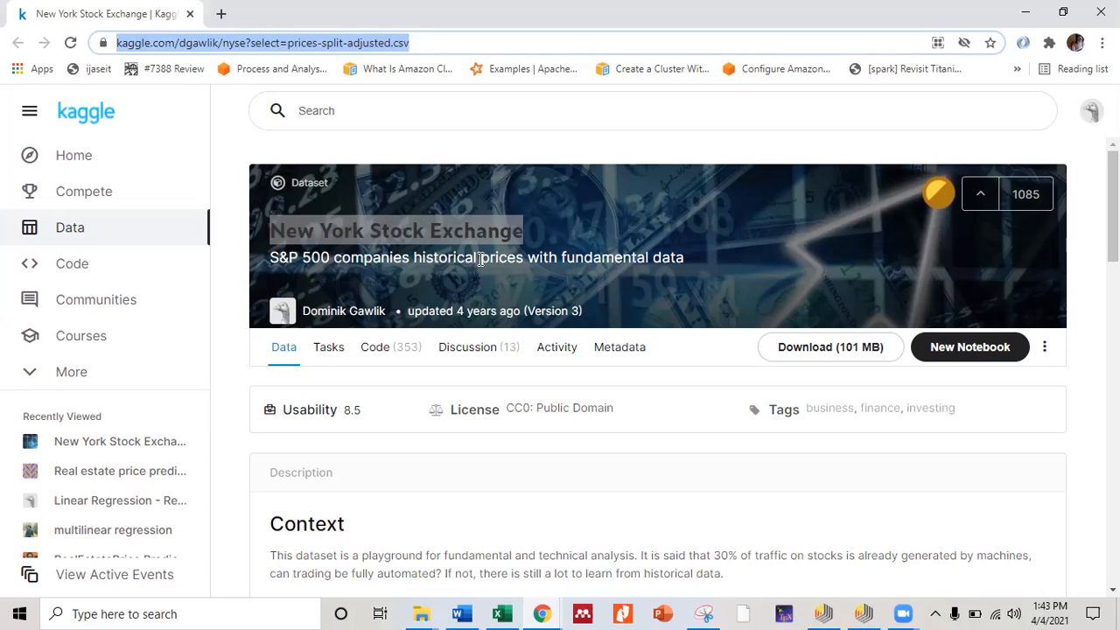
pyautogui.click(542, 236)
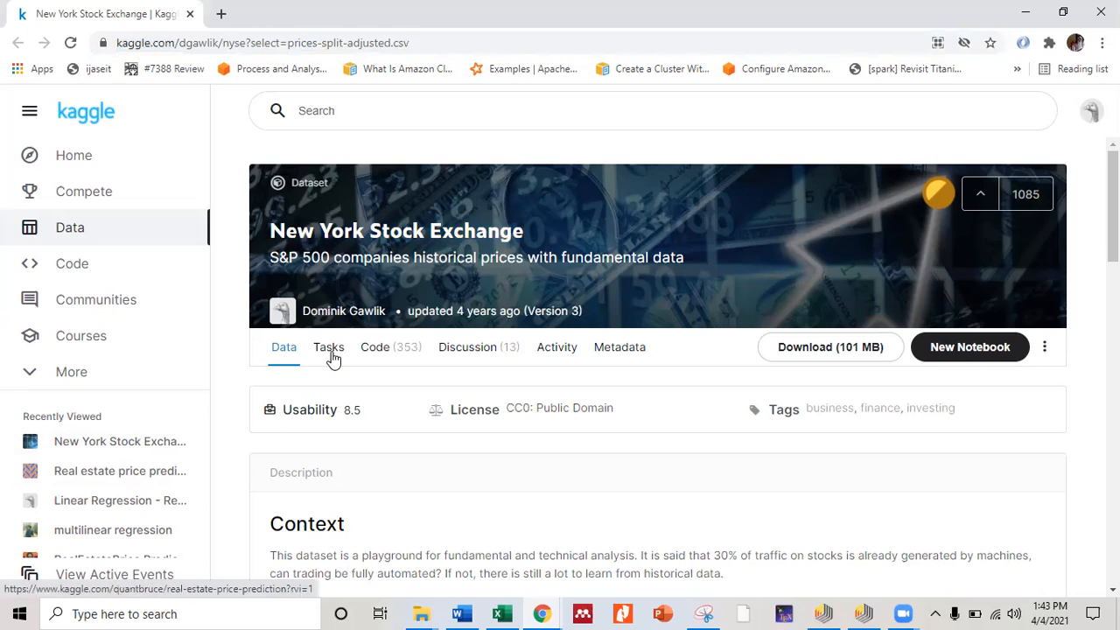
pyautogui.scroll(-2, 333, 354)
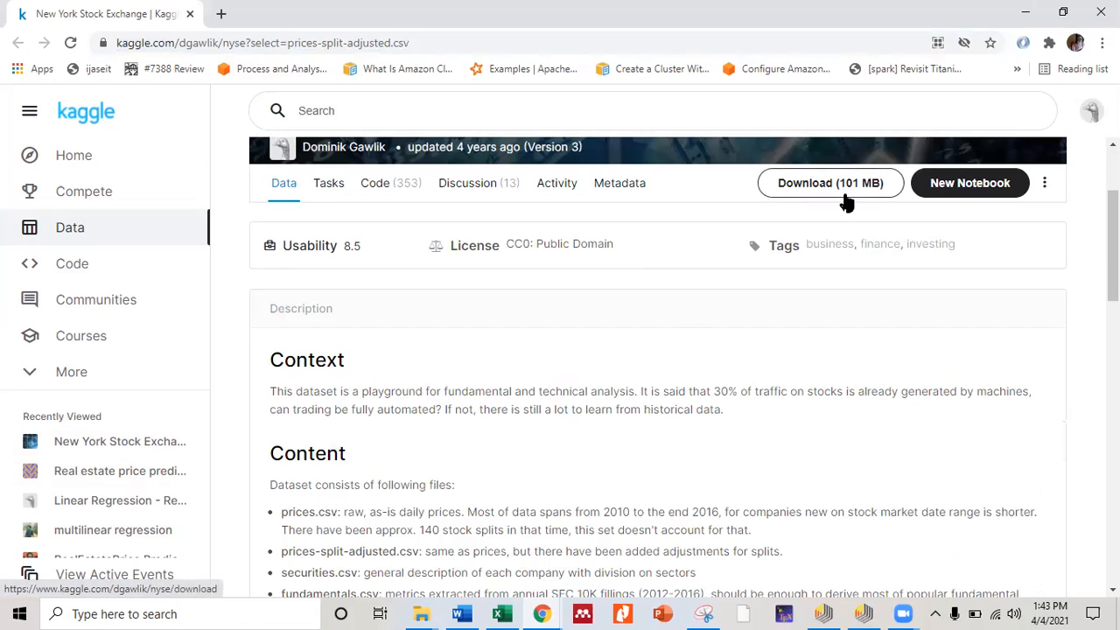
pyautogui.scroll(-2, 743, 324)
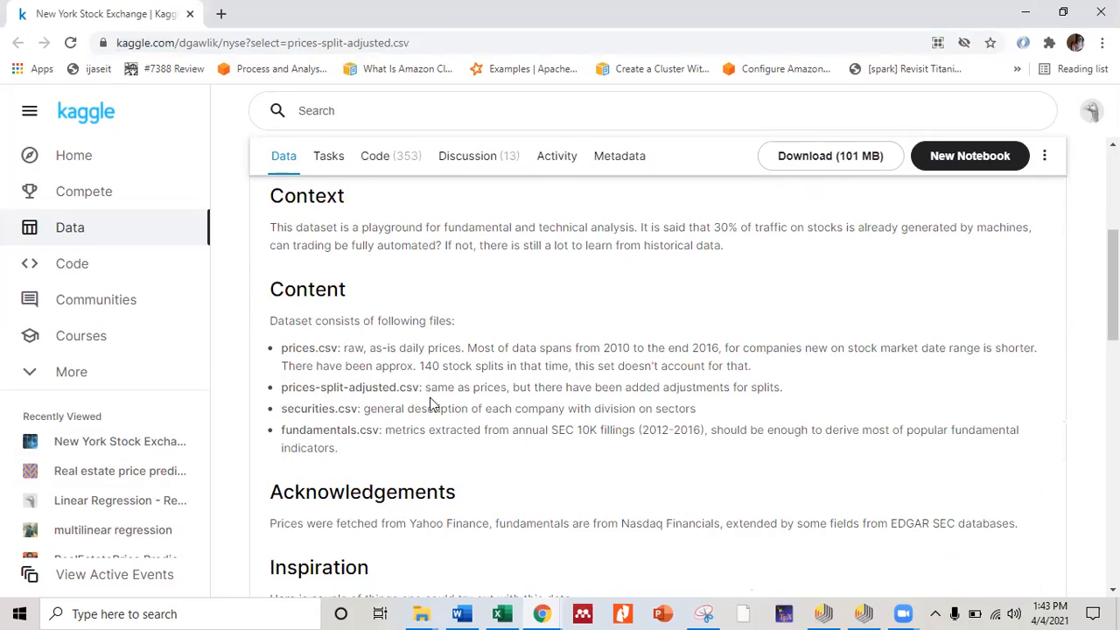
pyautogui.moveTo(783, 390); pyautogui.dragTo(703, 391)
pyautogui.click(532, 406)
pyautogui.scroll(3, 405, 457)
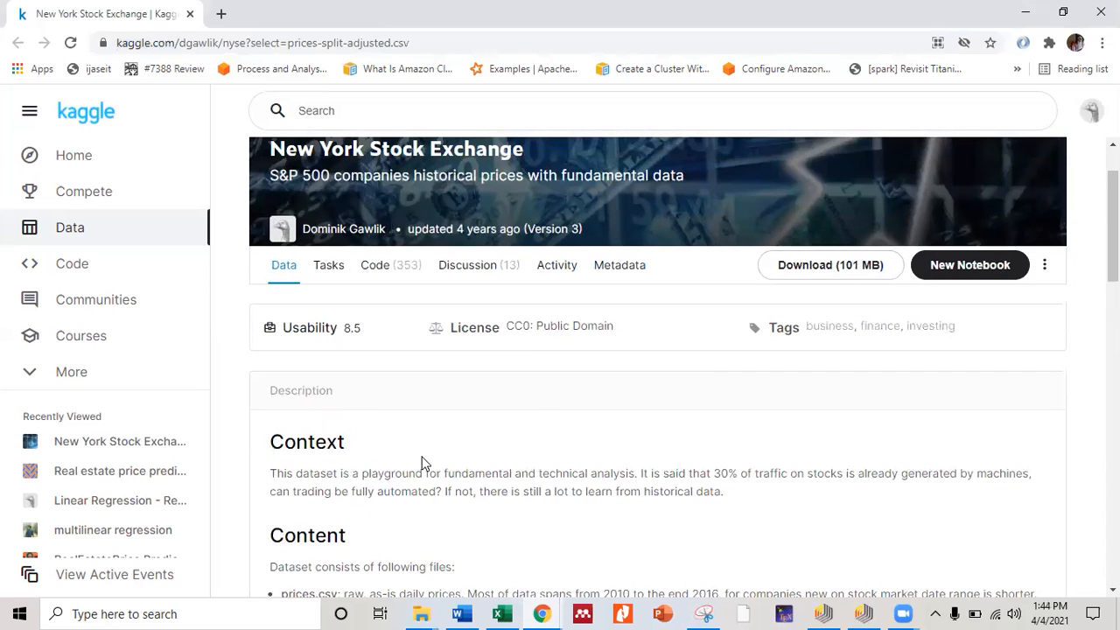
pyautogui.scroll(-4, 438, 481)
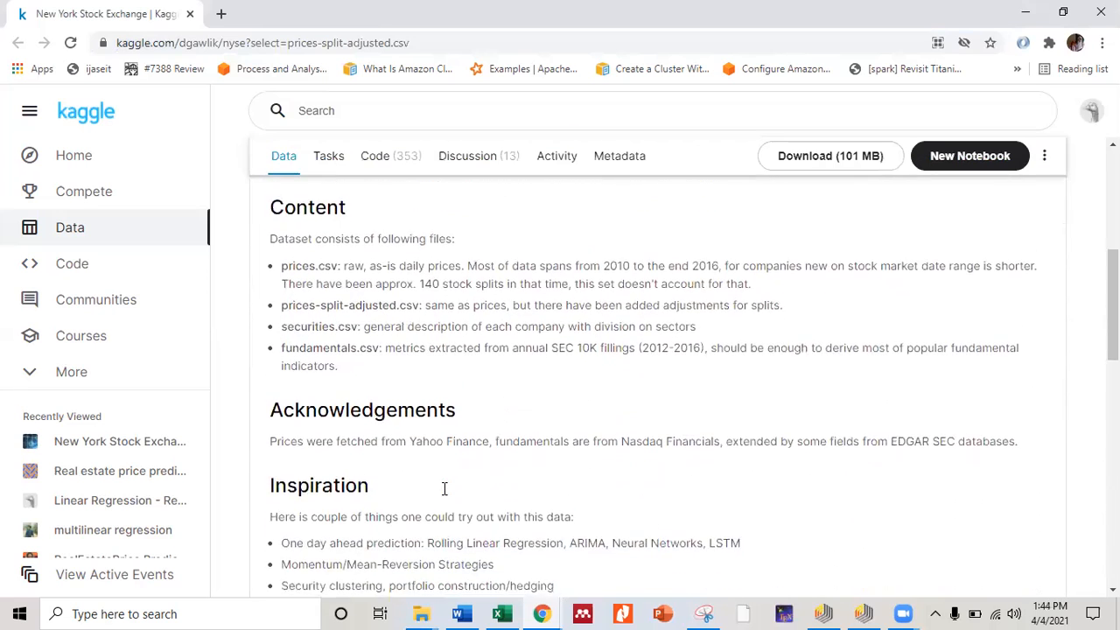
pyautogui.scroll(-2, 444, 489)
pyautogui.scroll(-3, 444, 489)
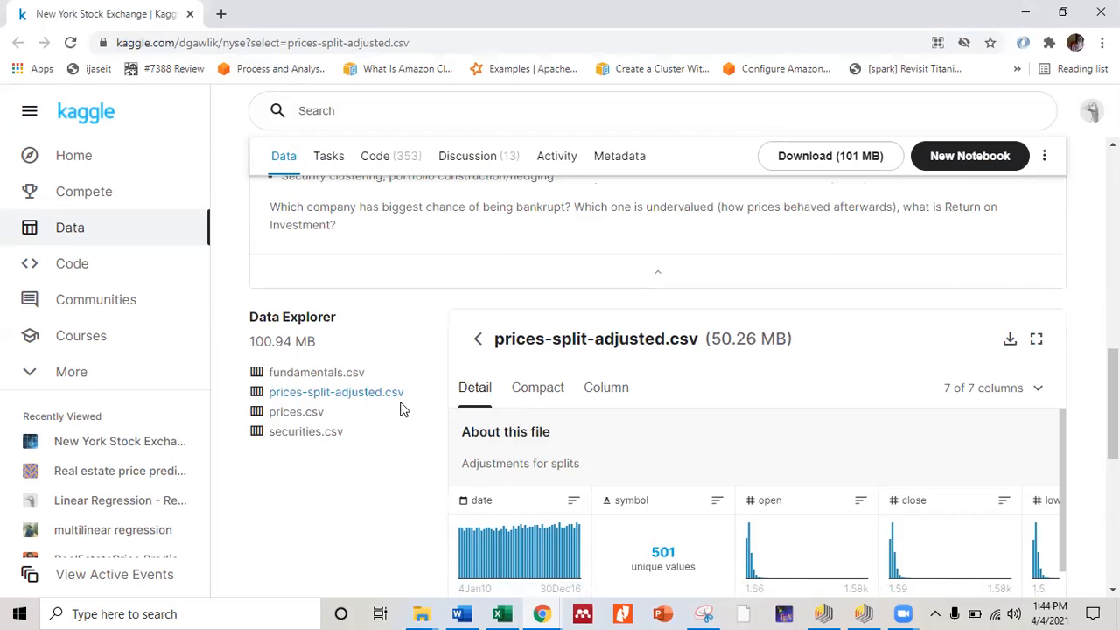
# Step: Compare the previews of fundamentals.csv and prices-split-adjusted.csv in the Data Explorer, finishing on prices-split-adjusted.csv
pyautogui.click(319, 378)
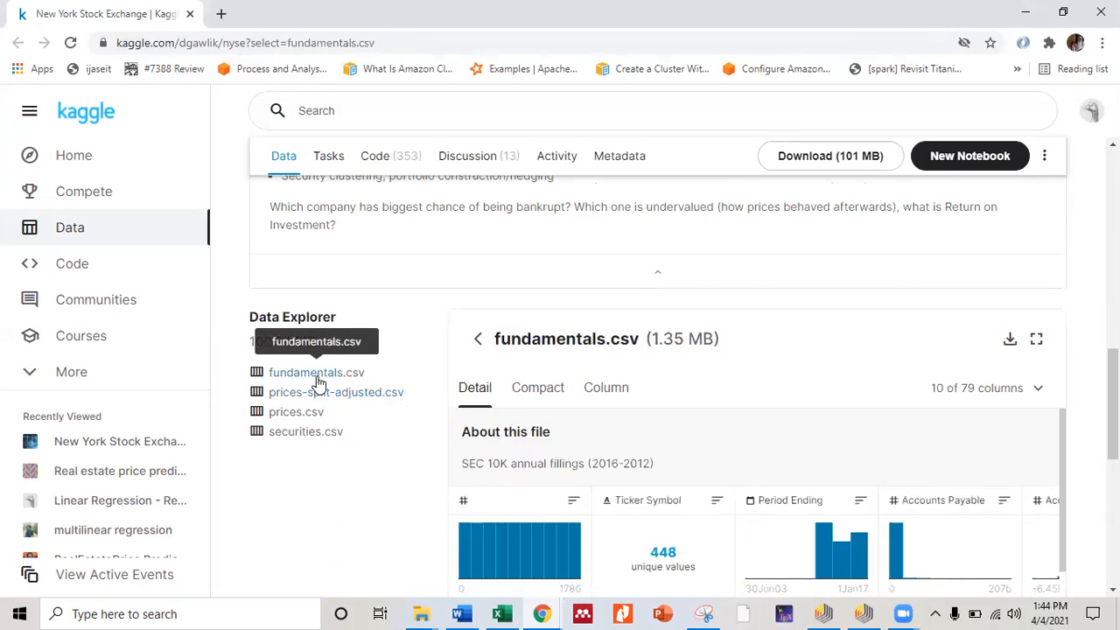
pyautogui.click(319, 396)
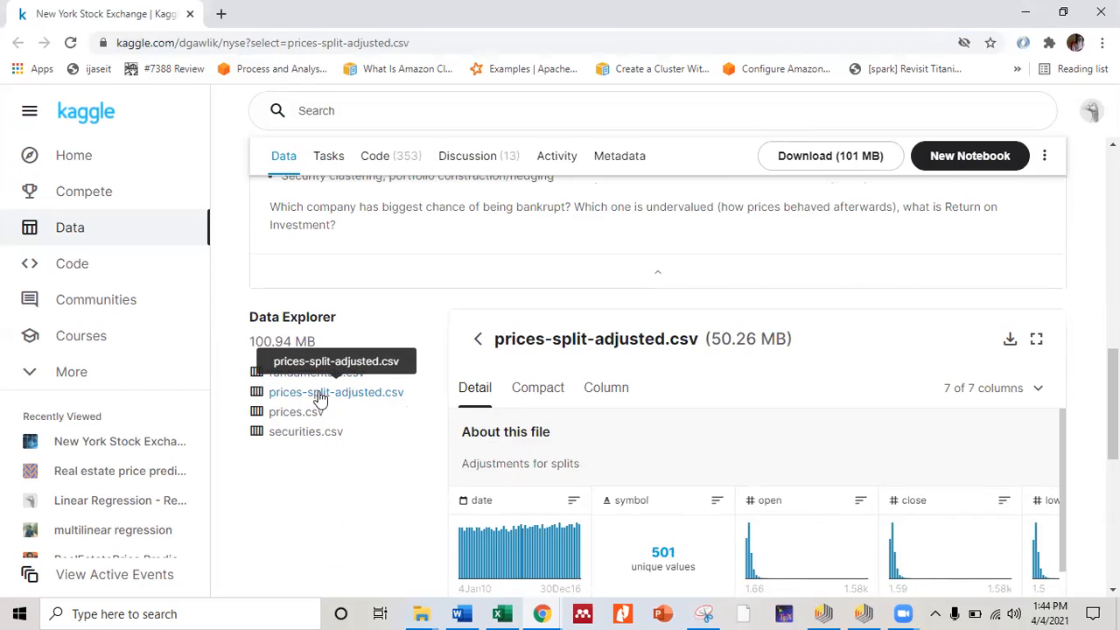
pyautogui.click(311, 376)
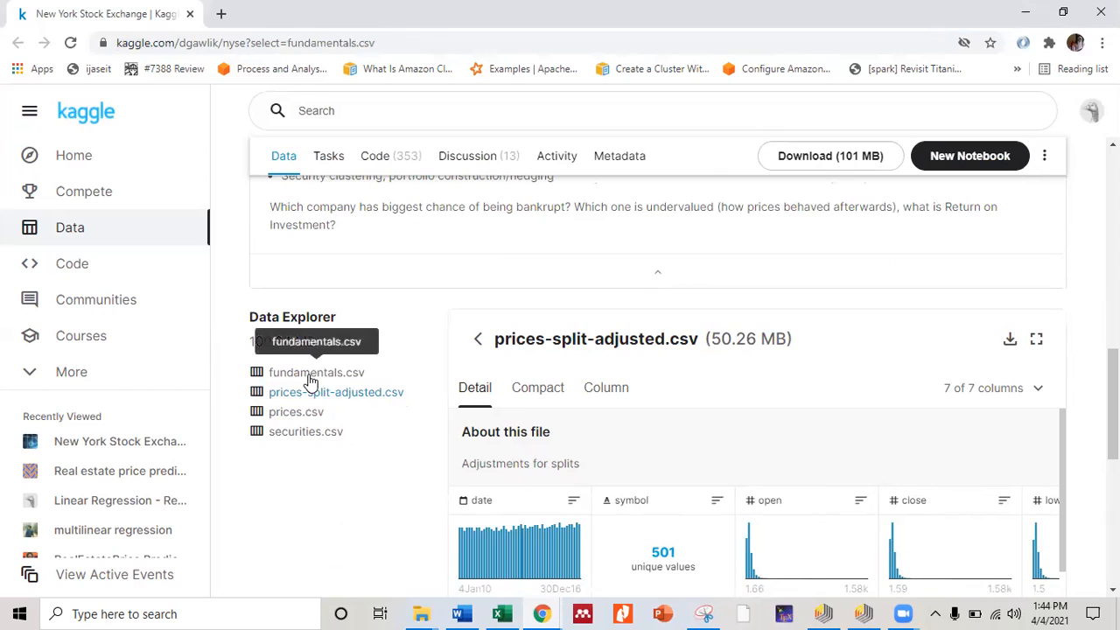
pyautogui.click(312, 393)
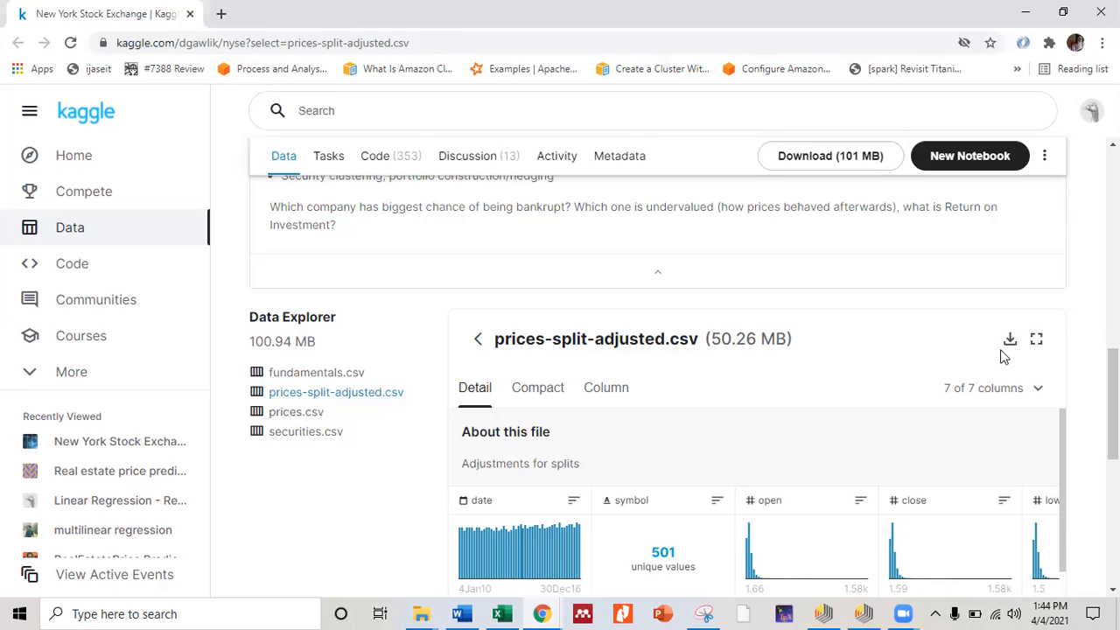
# Step: View the Linier regresi folder in File Explorer and examine the last data rows of prices-split-adjusted.csv in Excel
pyautogui.click(429, 613)
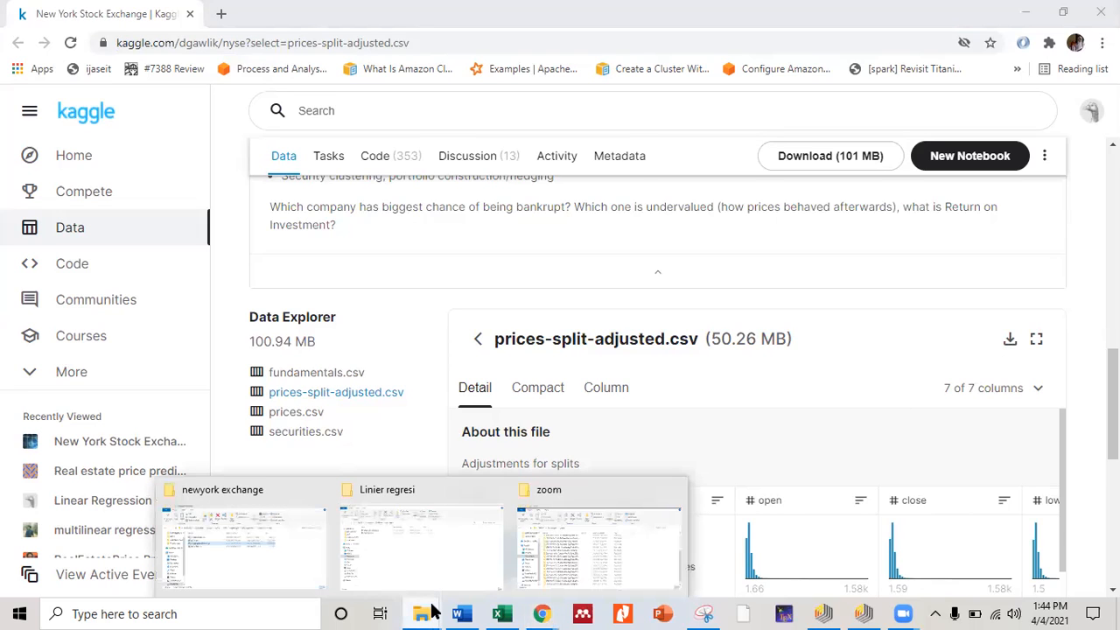
pyautogui.click(377, 573)
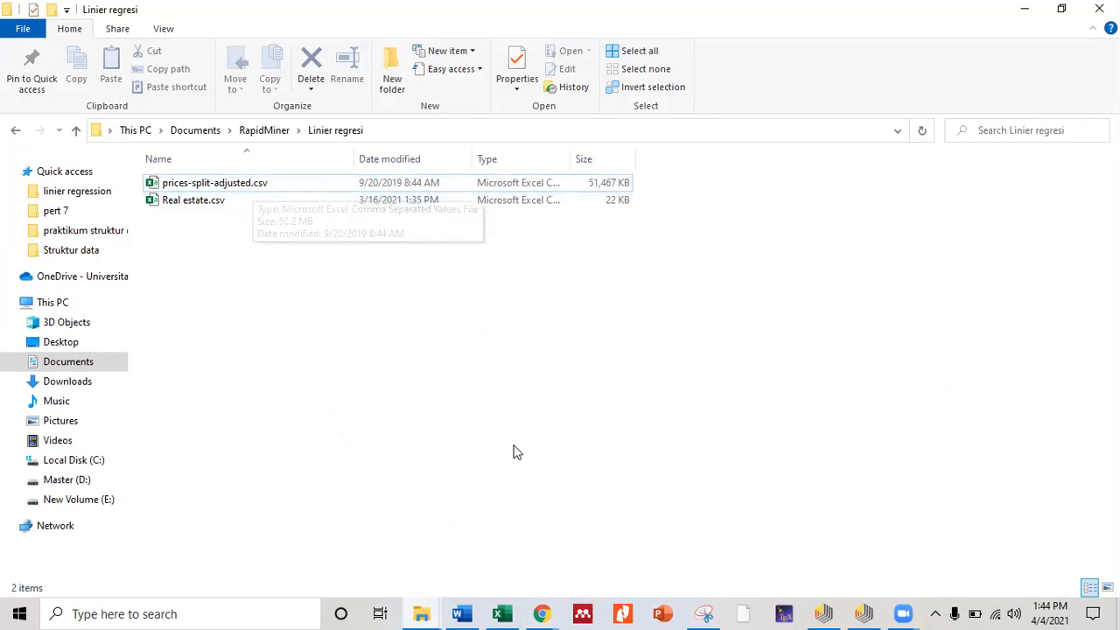
pyautogui.click(501, 613)
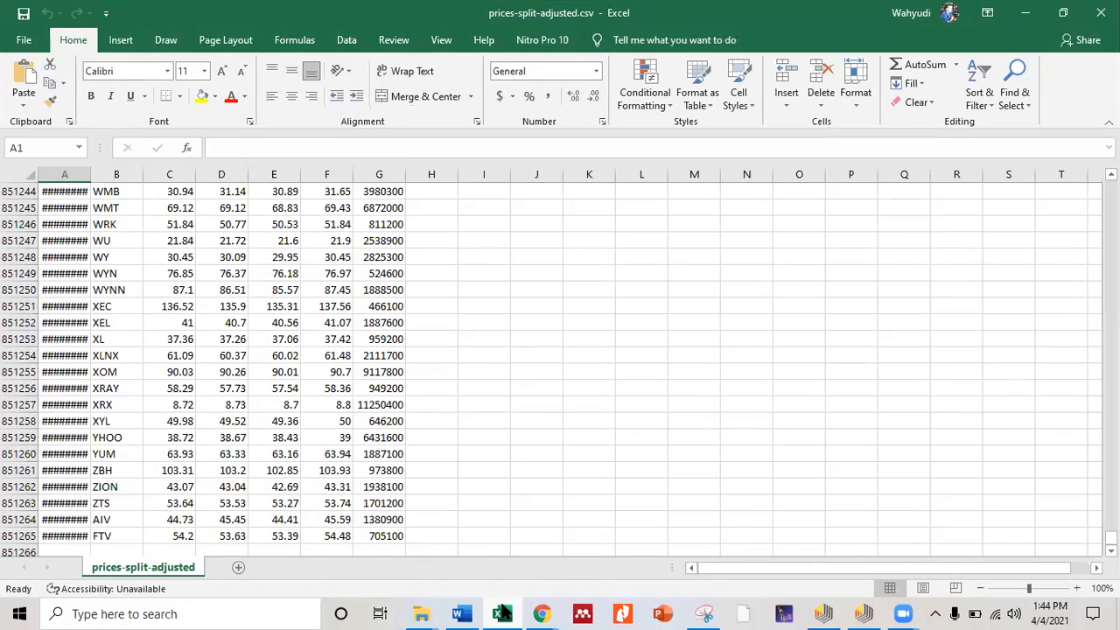
pyautogui.moveTo(1111, 537)
pyautogui.mouseDown()
pyautogui.moveTo(1110, 185)
pyautogui.moveTo(1111, 538)
pyautogui.mouseUp()
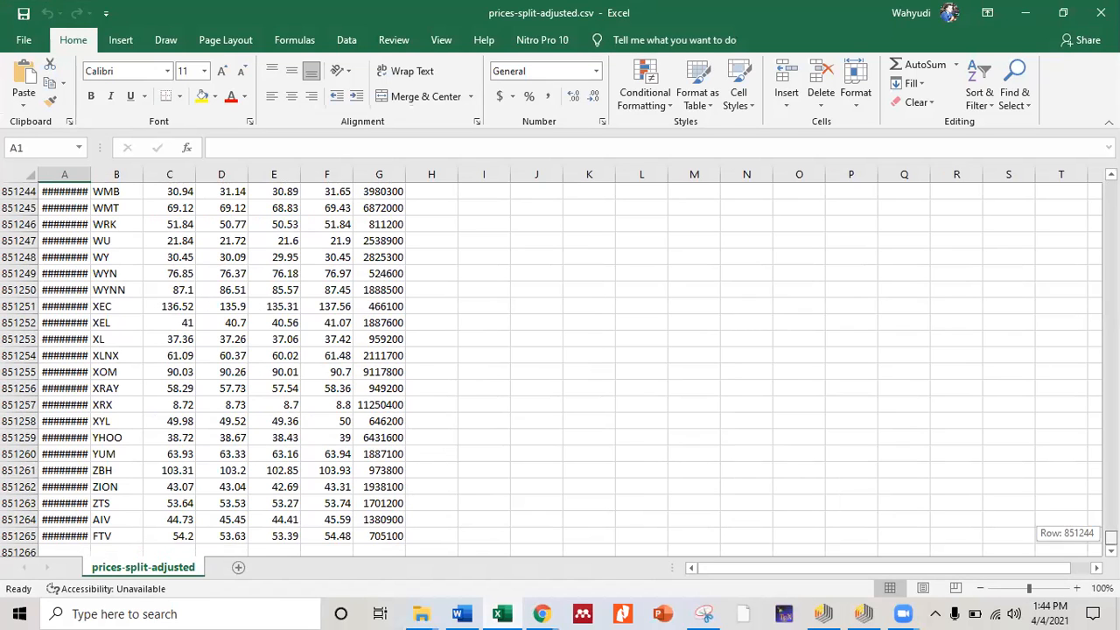
pyautogui.moveTo(1111, 537)
pyautogui.mouseDown()
pyautogui.moveTo(1111, 185)
pyautogui.moveTo(1111, 537)
pyautogui.mouseUp()
pyautogui.click(518, 551)
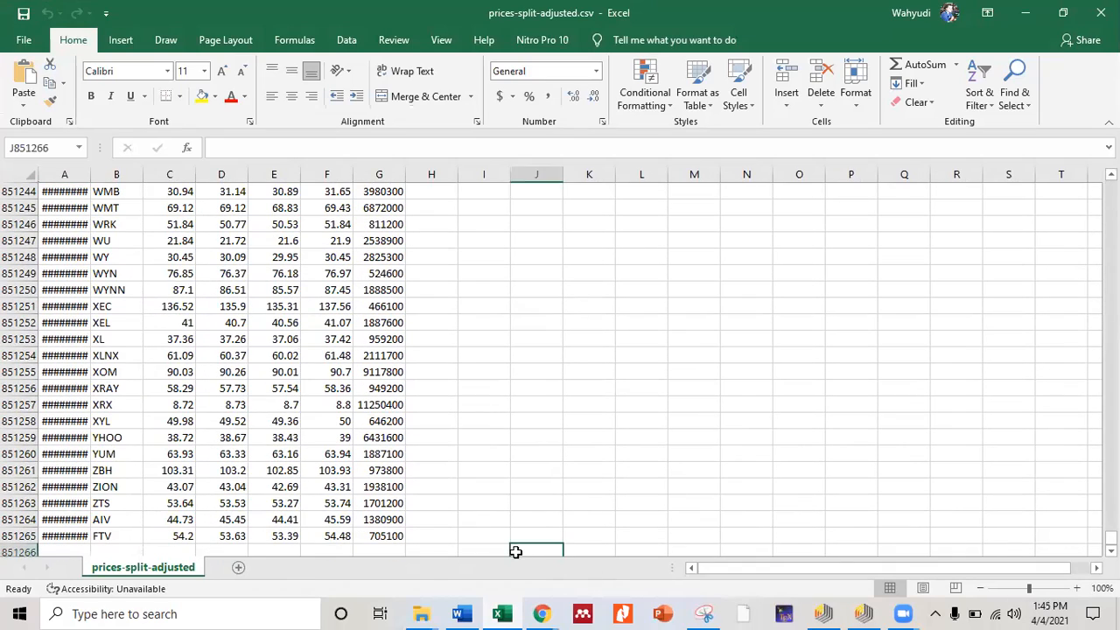
# Step: Switch back to Chrome and review the dataset description, highlighting the start year 2010 in the prices.csv entry
pyautogui.click(540, 613)
pyautogui.click(621, 566)
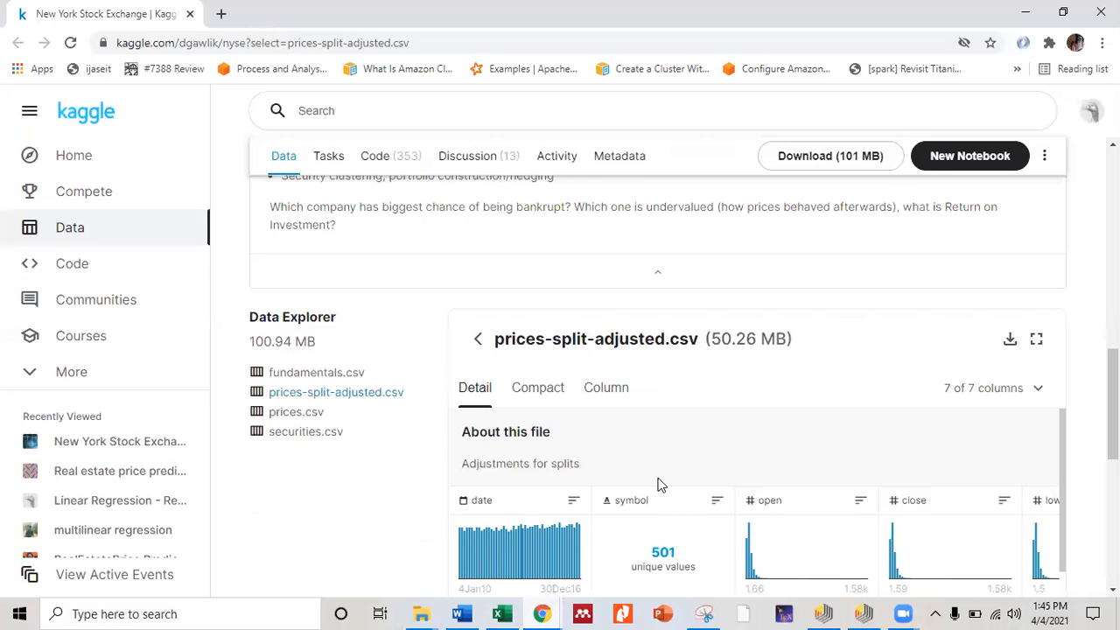
pyautogui.scroll(2, 660, 486)
pyautogui.scroll(1, 661, 490)
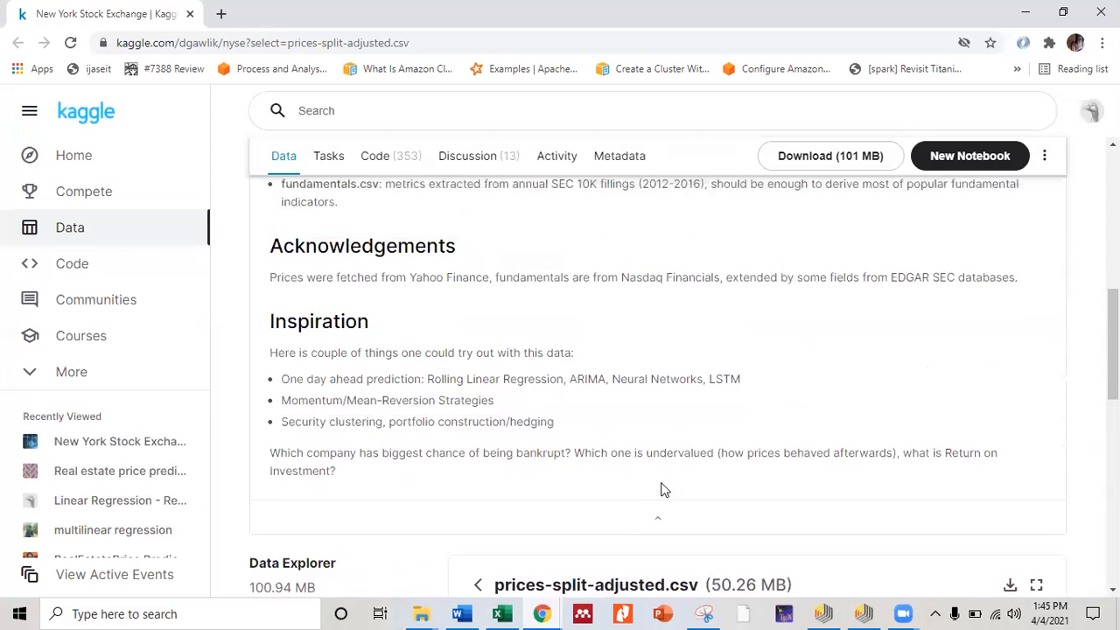
pyautogui.scroll(2, 663, 490)
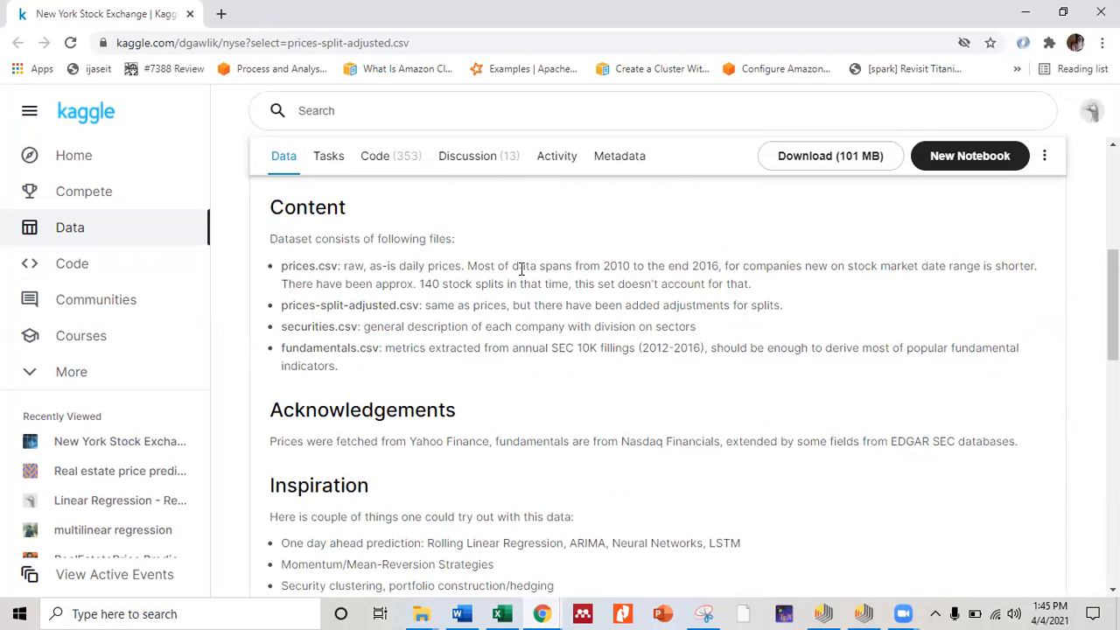
pyautogui.moveTo(601, 265); pyautogui.dragTo(635, 272)
pyautogui.scroll(3, 707, 357)
pyautogui.scroll(1, 610, 385)
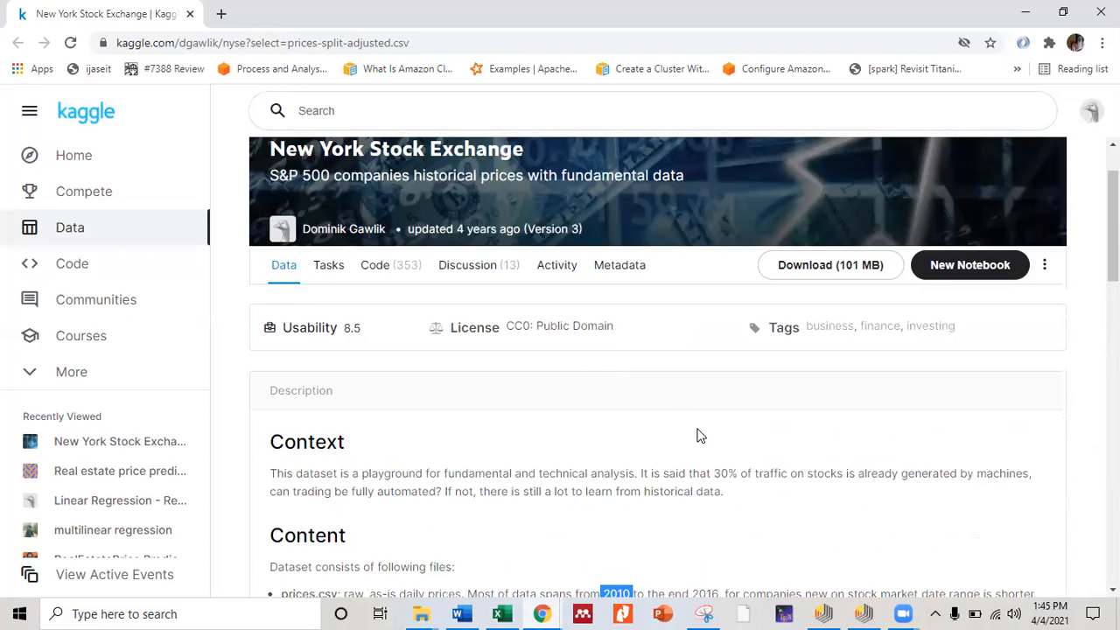
# Step: Highlight the end year and the stock splits note in the prices.csv description, and review the rest of the page
pyautogui.scroll(-2, 701, 438)
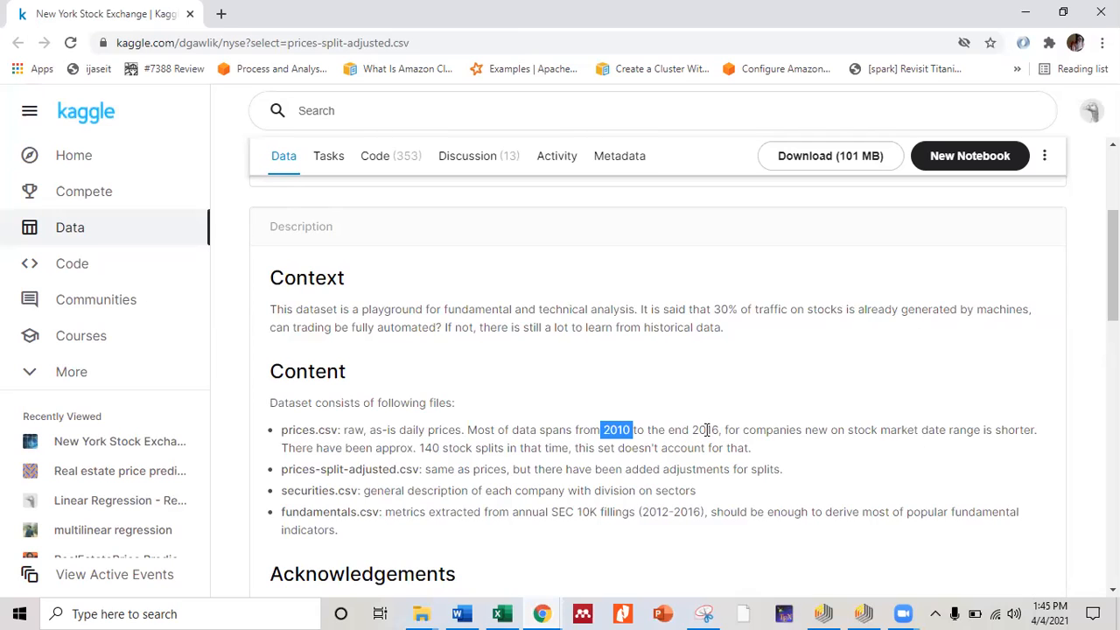
pyautogui.moveTo(691, 431); pyautogui.dragTo(716, 430)
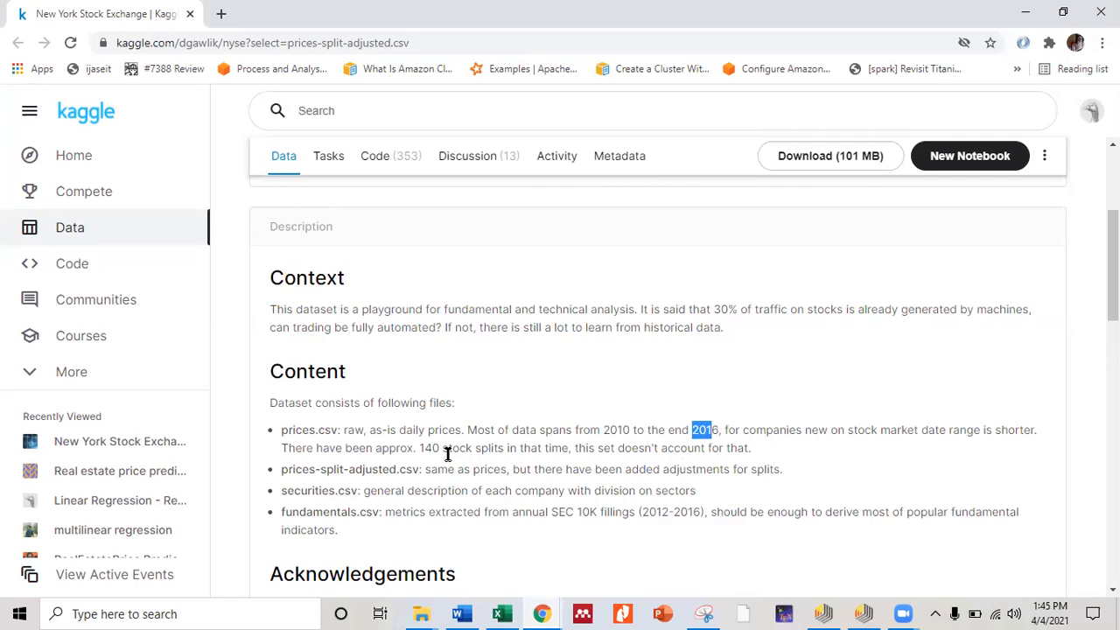
pyautogui.moveTo(421, 453); pyautogui.dragTo(705, 455)
pyautogui.scroll(-1, 676, 462)
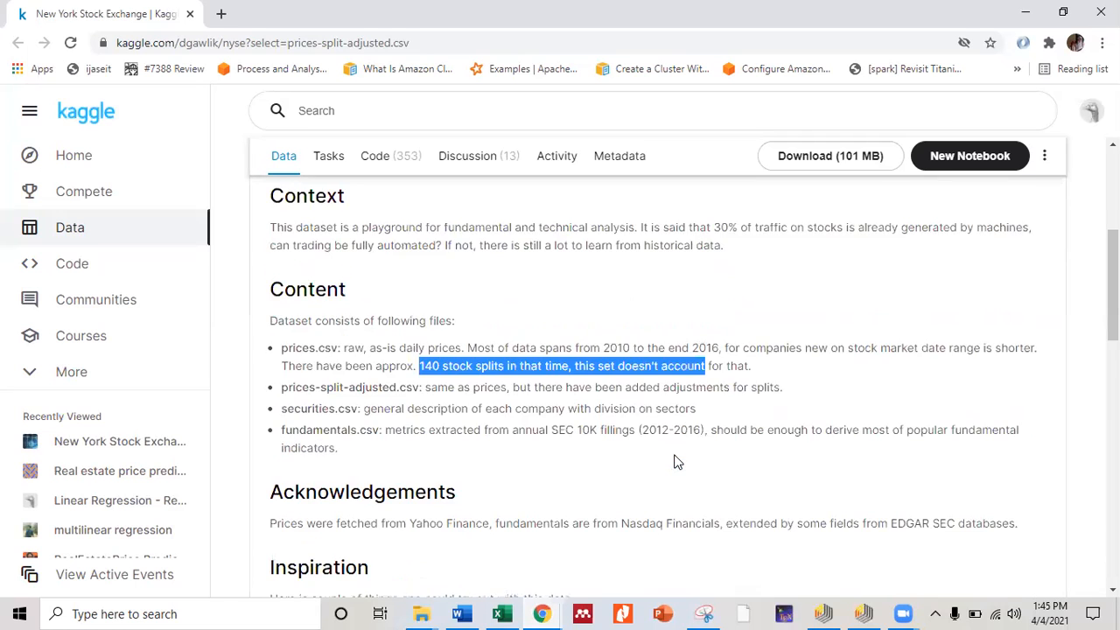
pyautogui.scroll(-3, 676, 463)
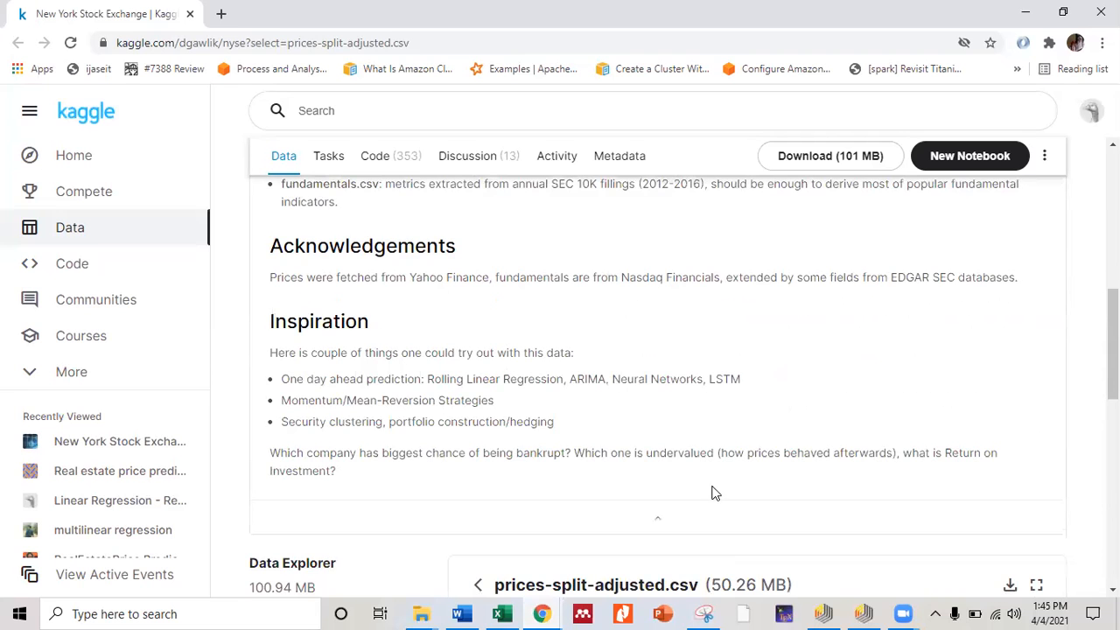
pyautogui.scroll(-2, 714, 493)
# Step: Switch to Excel and return to the header row of the prices-split-adjusted sheet
pyautogui.click(503, 613)
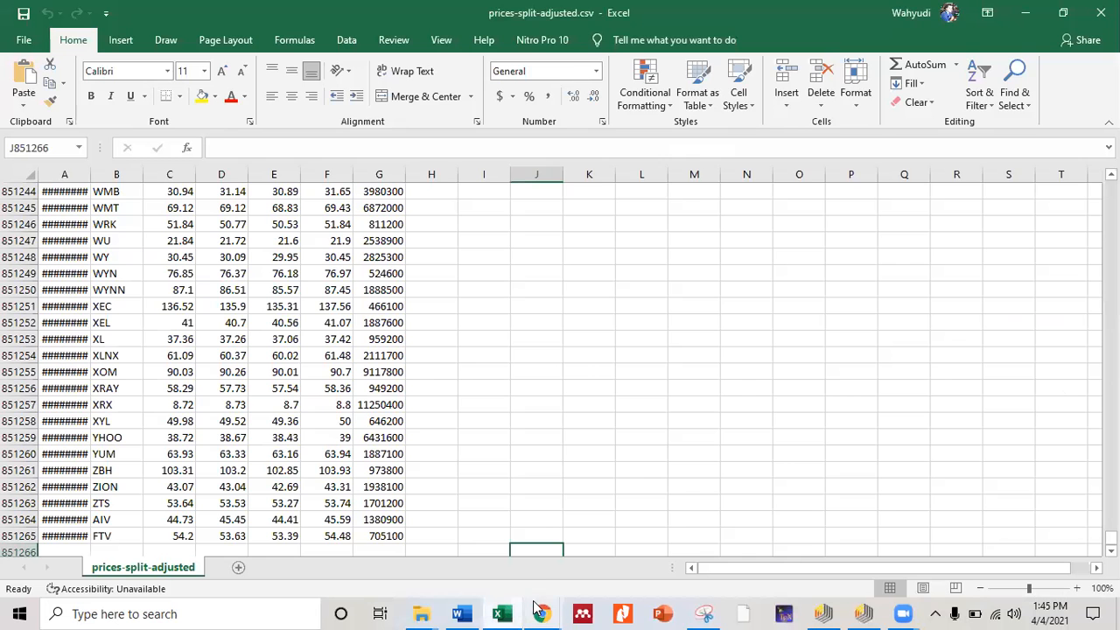
pyautogui.scroll(-4, 613, 482)
pyautogui.scroll(7, 612, 482)
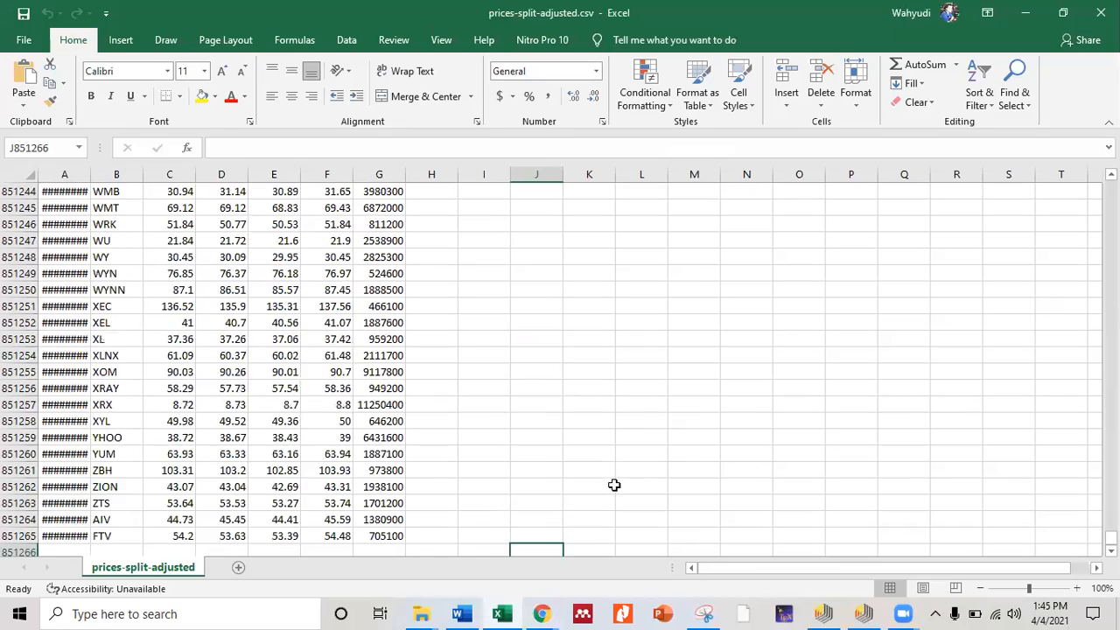
pyautogui.moveTo(1111, 538); pyautogui.dragTo(1112, 186)
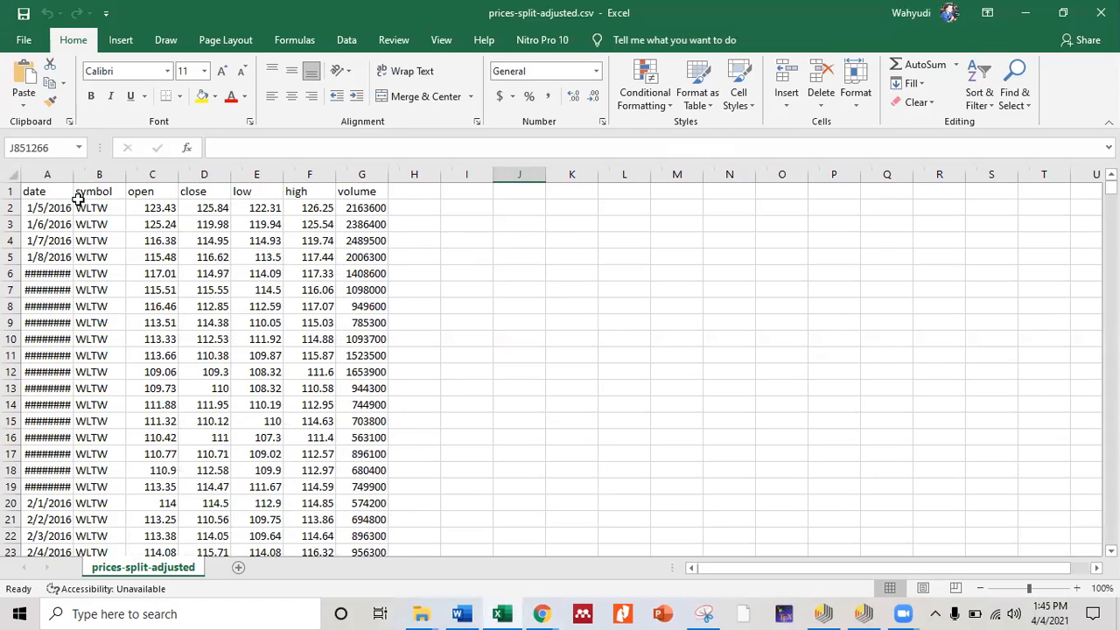
# Step: Examine the open, close, low, high and volume column headers in row 1, including the first close value
pyautogui.click(153, 194)
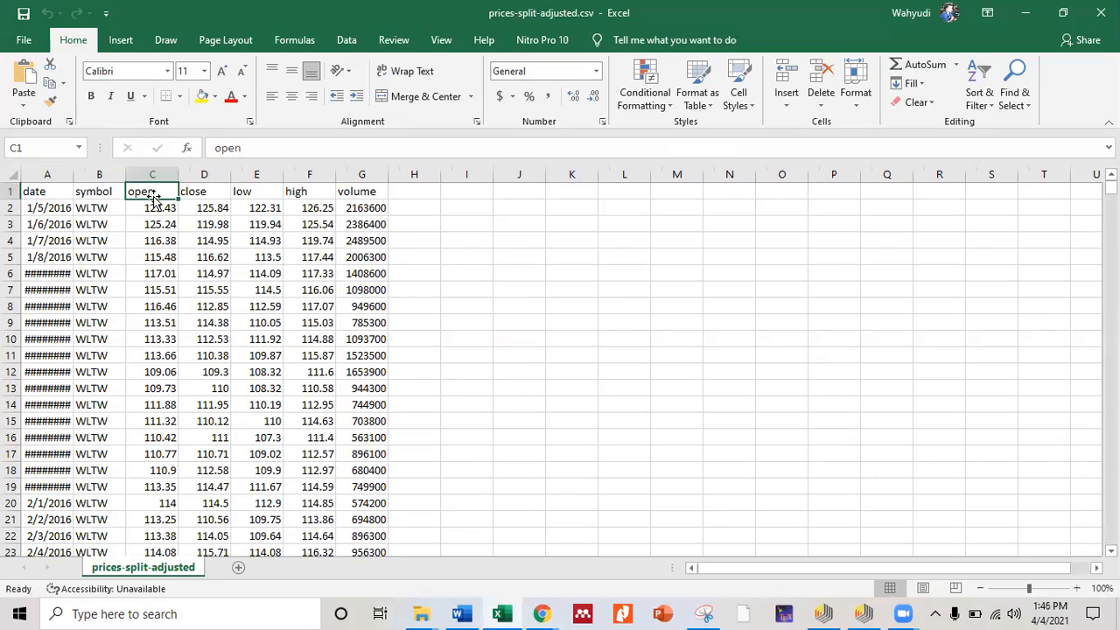
pyautogui.click(209, 196)
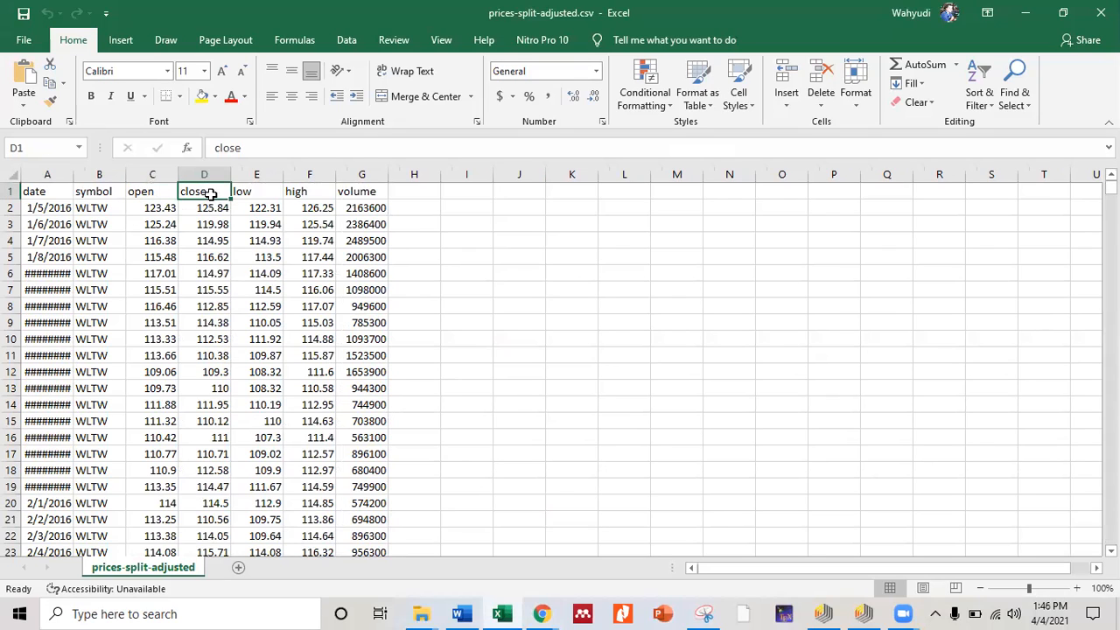
pyautogui.click(249, 192)
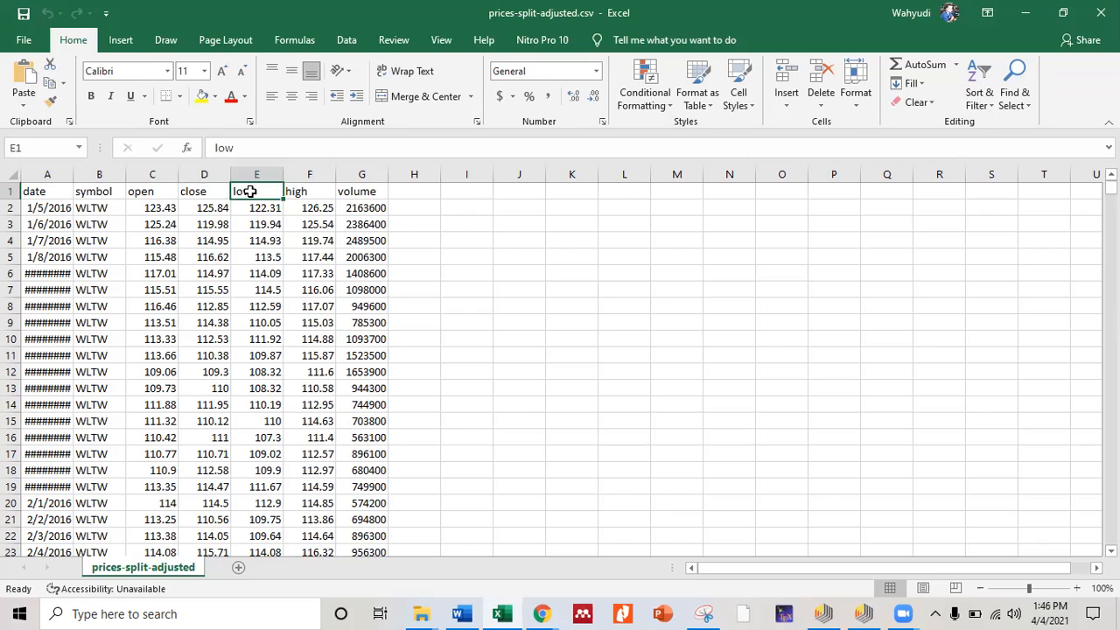
pyautogui.click(311, 195)
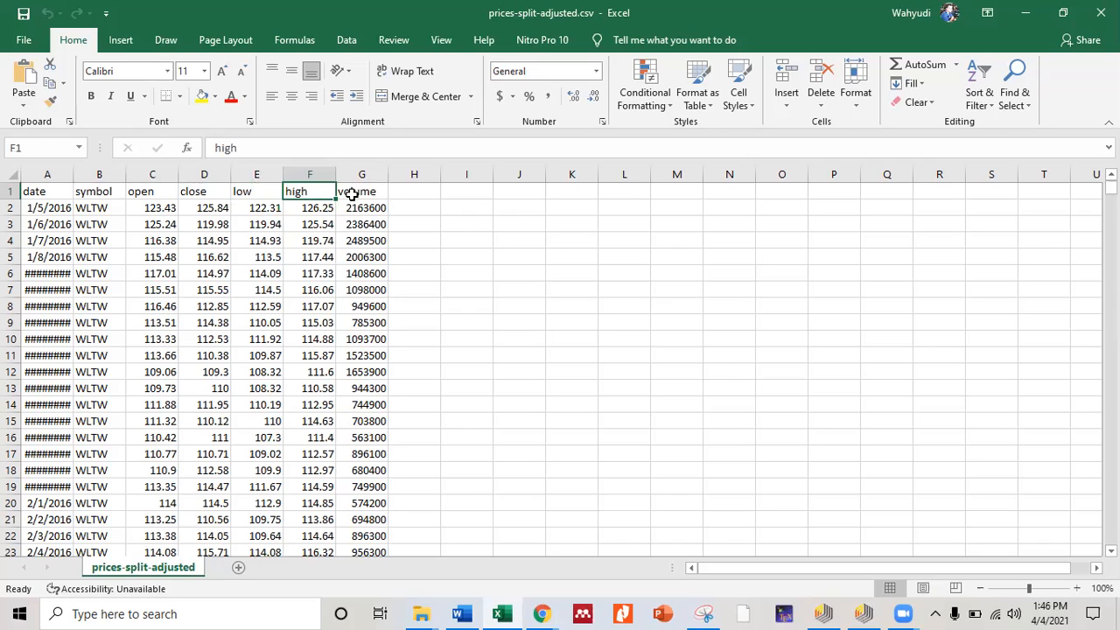
pyautogui.click(351, 194)
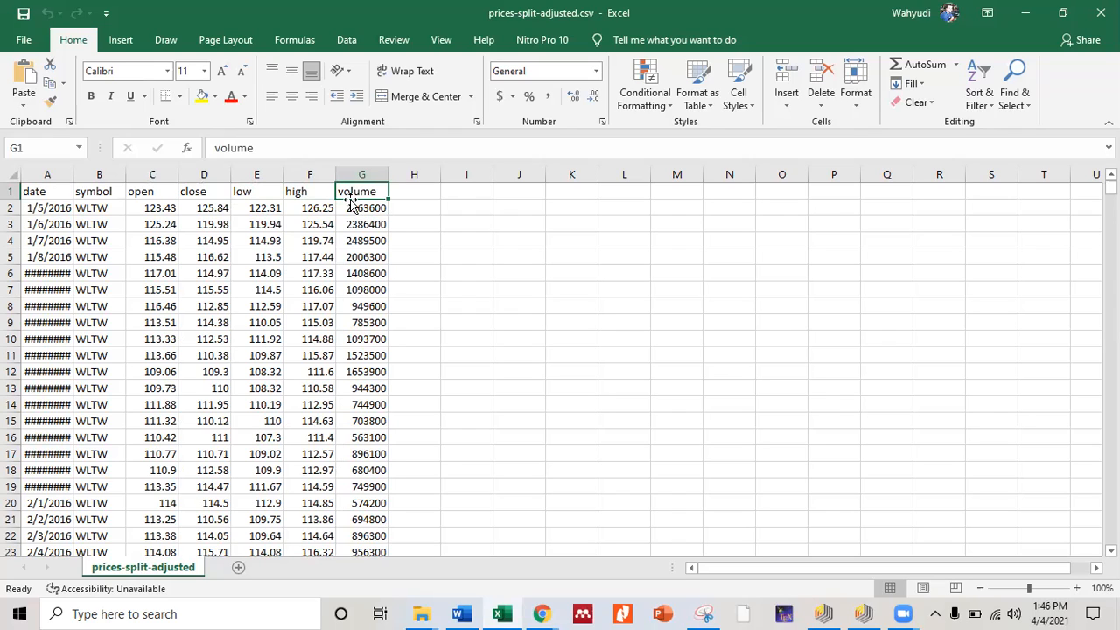
pyautogui.click(202, 203)
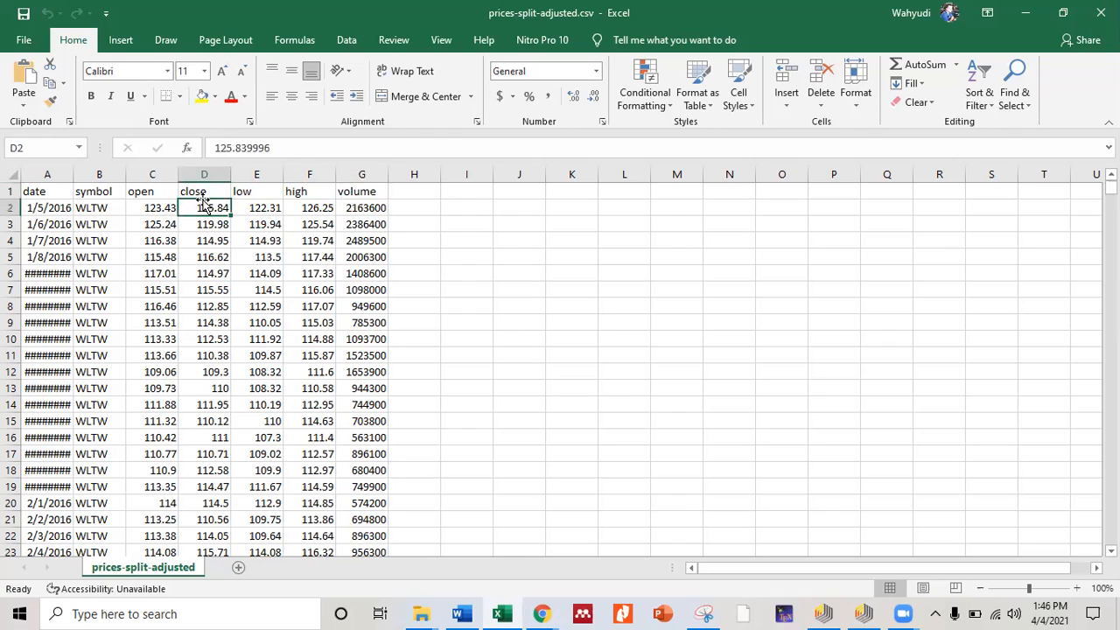
pyautogui.click(201, 193)
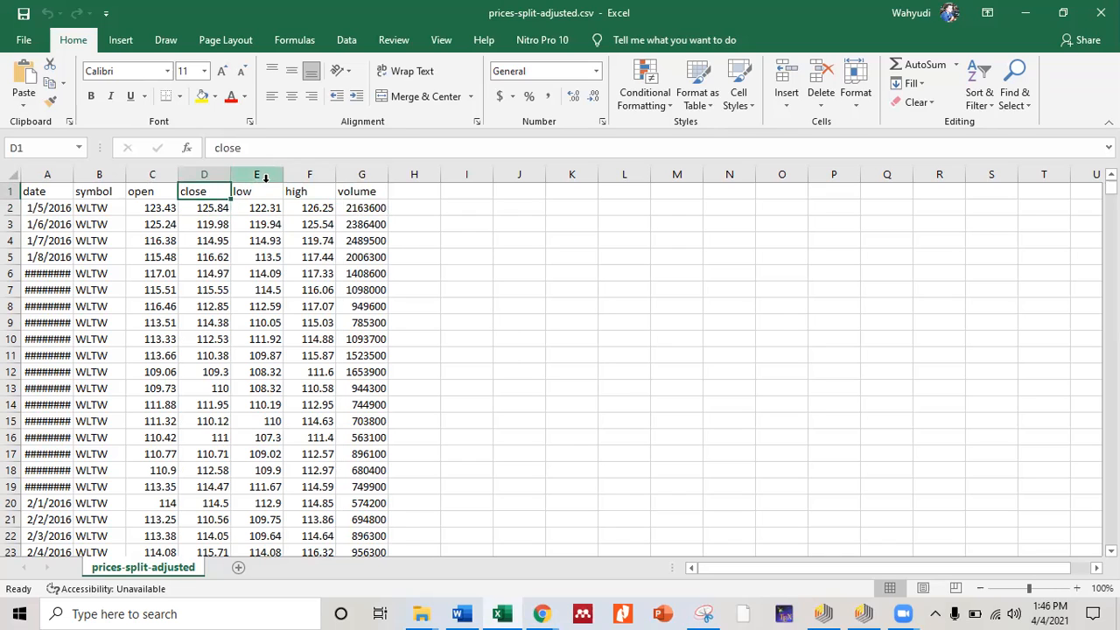
pyautogui.click(303, 193)
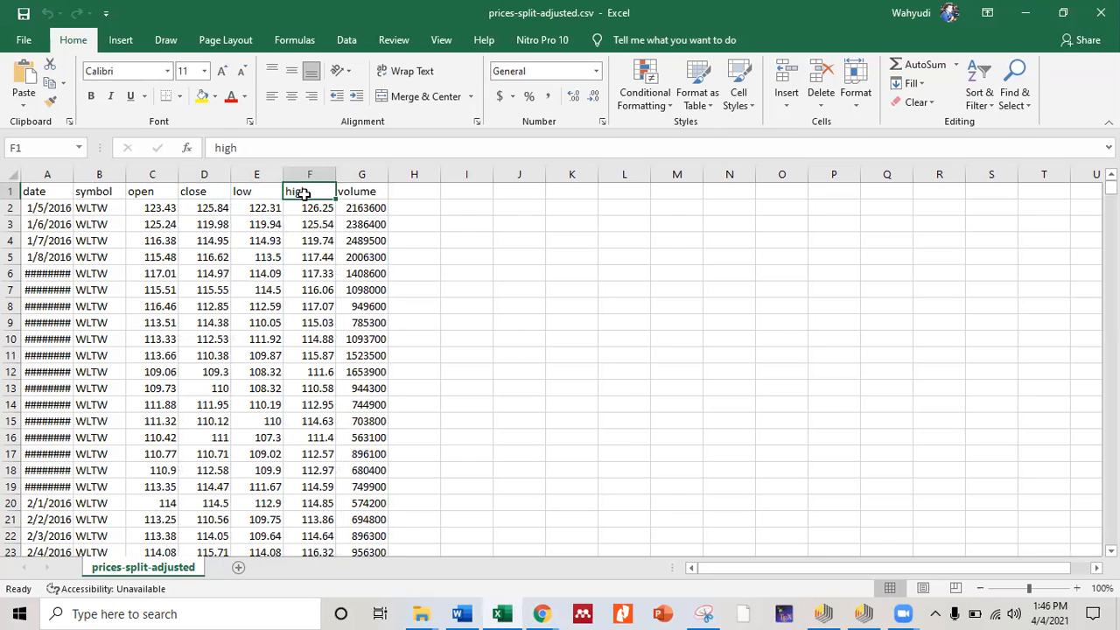
# Step: Compare the close and high column headers in row 1, including the first close value in D2
pyautogui.click(220, 204)
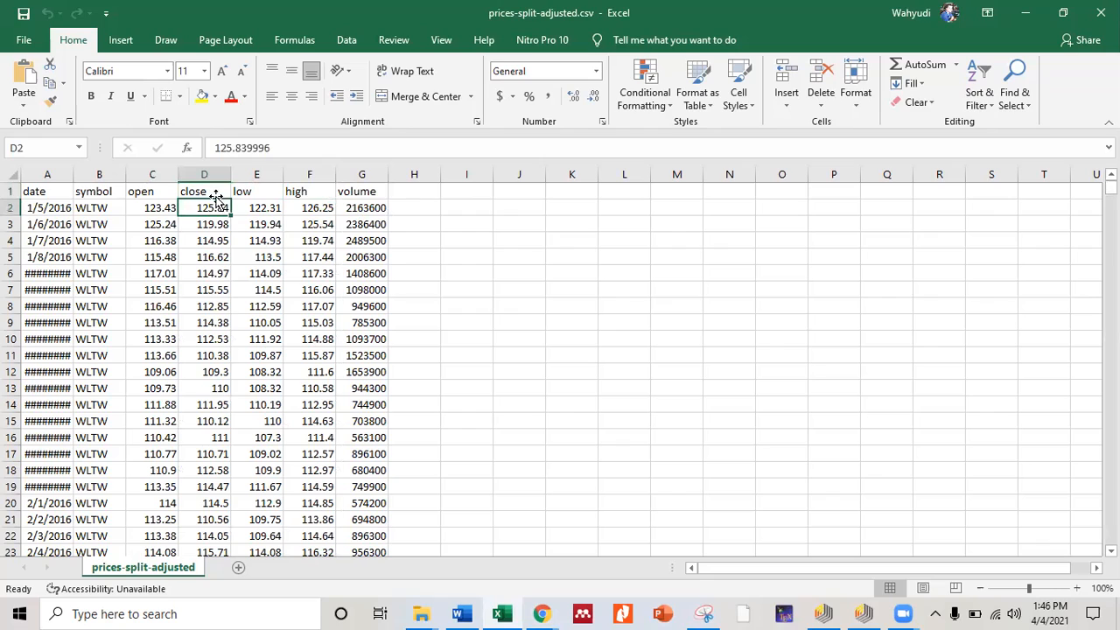
pyautogui.click(215, 192)
pyautogui.click(309, 191)
pyautogui.click(217, 191)
pyautogui.click(292, 192)
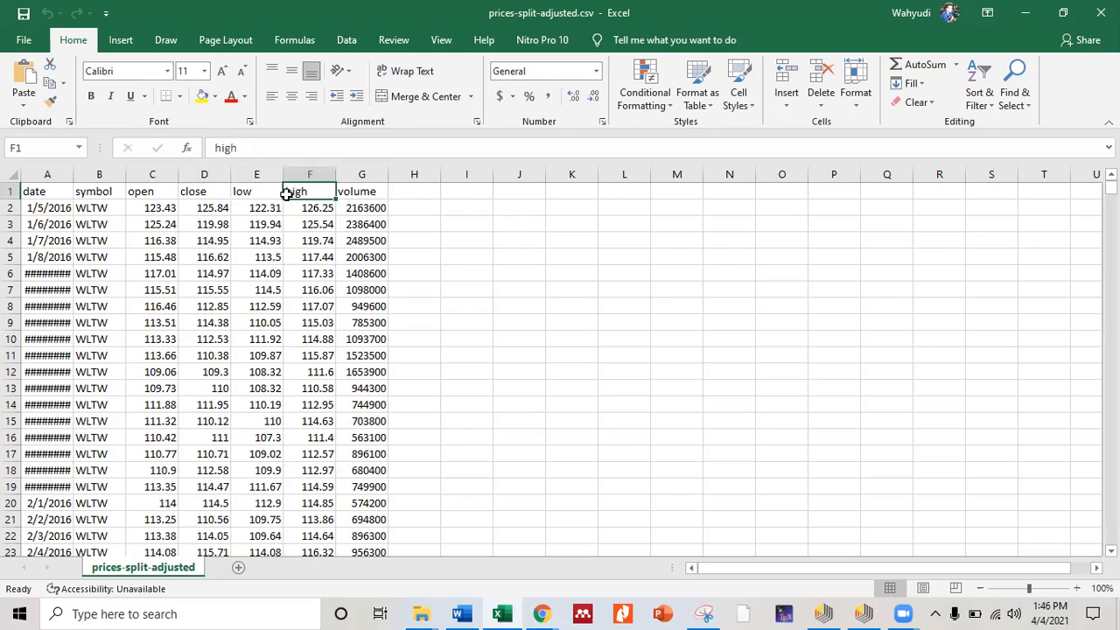
pyautogui.click(204, 209)
pyautogui.click(200, 193)
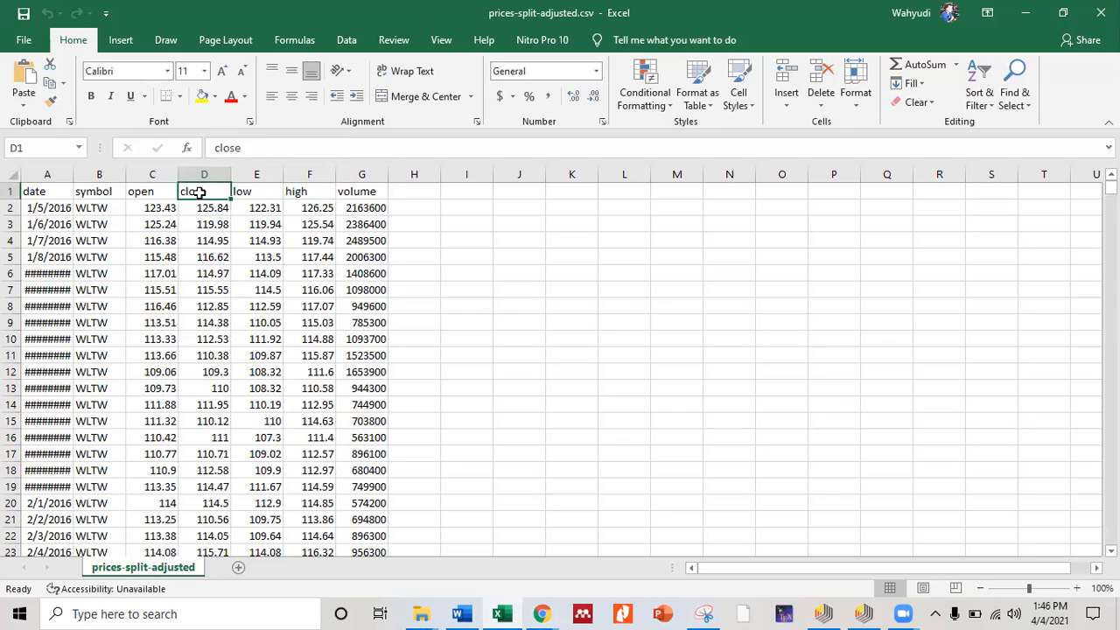
pyautogui.click(291, 191)
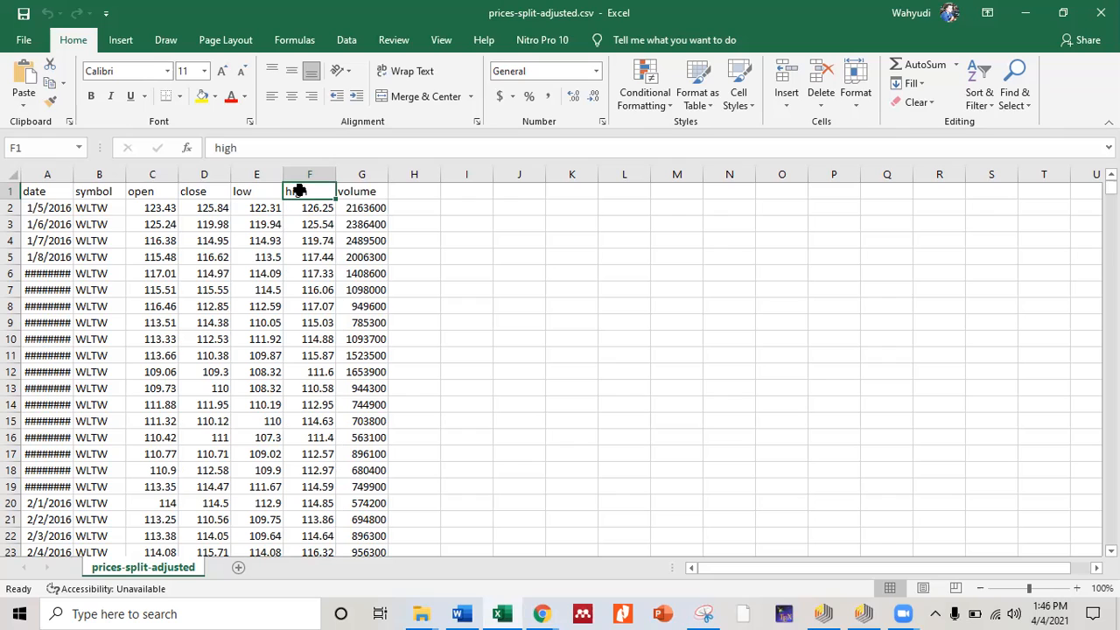
# Step: Review the high, low, open and close headers and look through the price rows beneath them
pyautogui.click(221, 185)
pyautogui.click(295, 194)
pyautogui.click(252, 194)
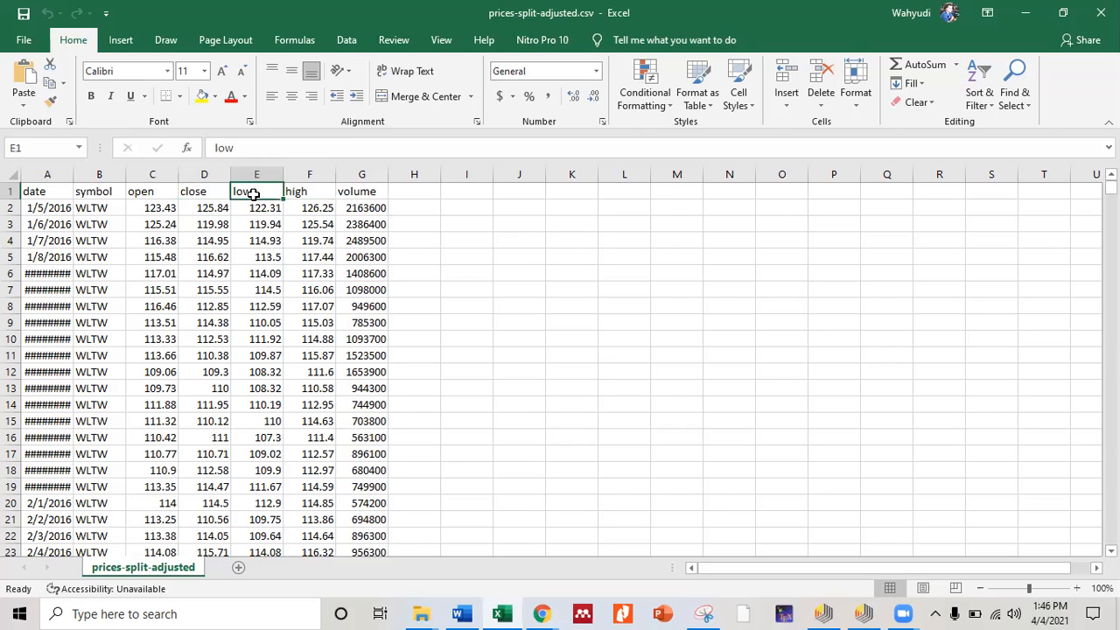
pyautogui.click(165, 194)
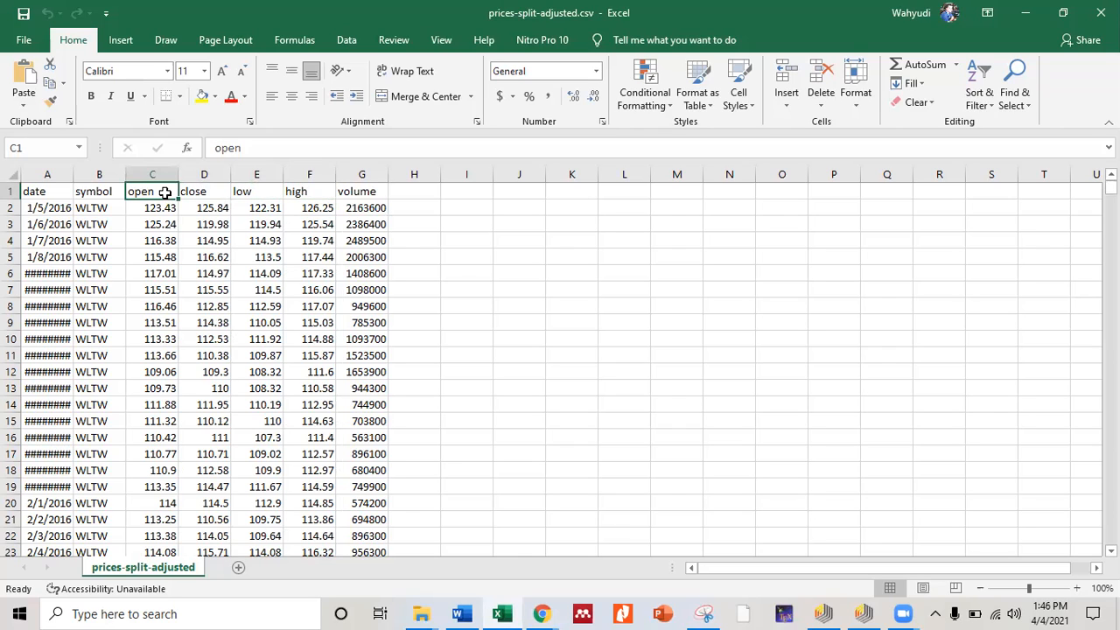
pyautogui.click(213, 191)
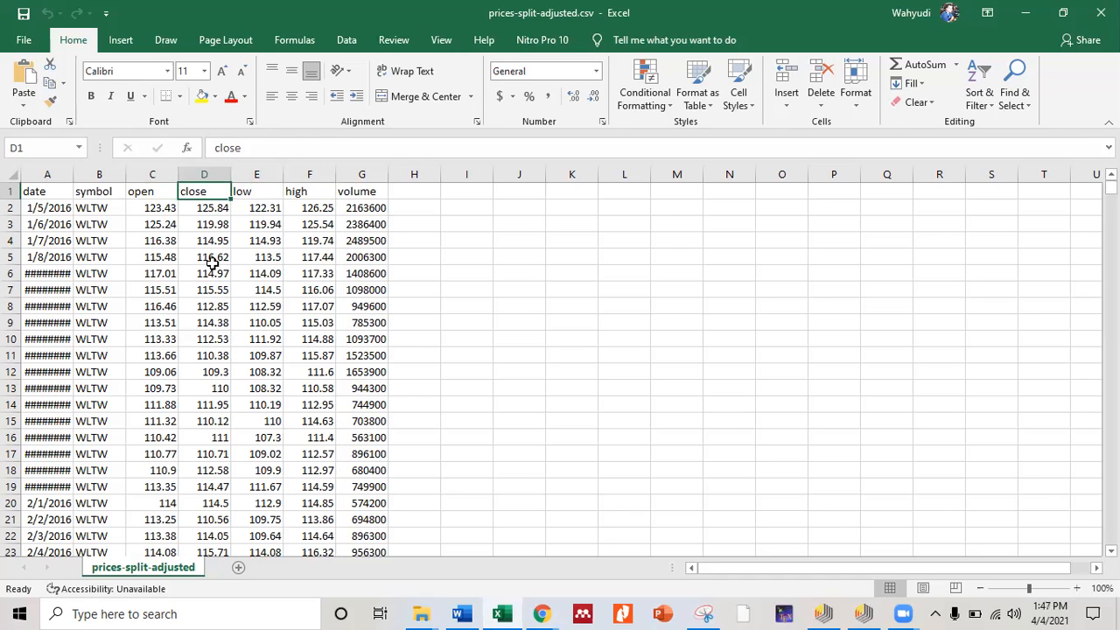
pyautogui.scroll(-3, 294, 405)
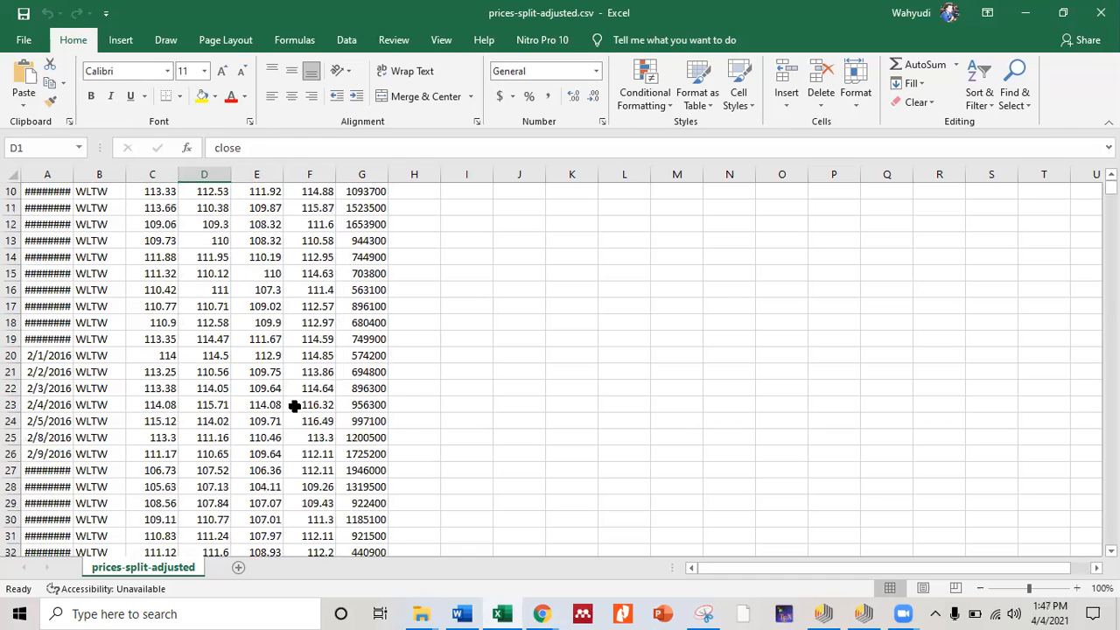
pyautogui.scroll(3, 294, 405)
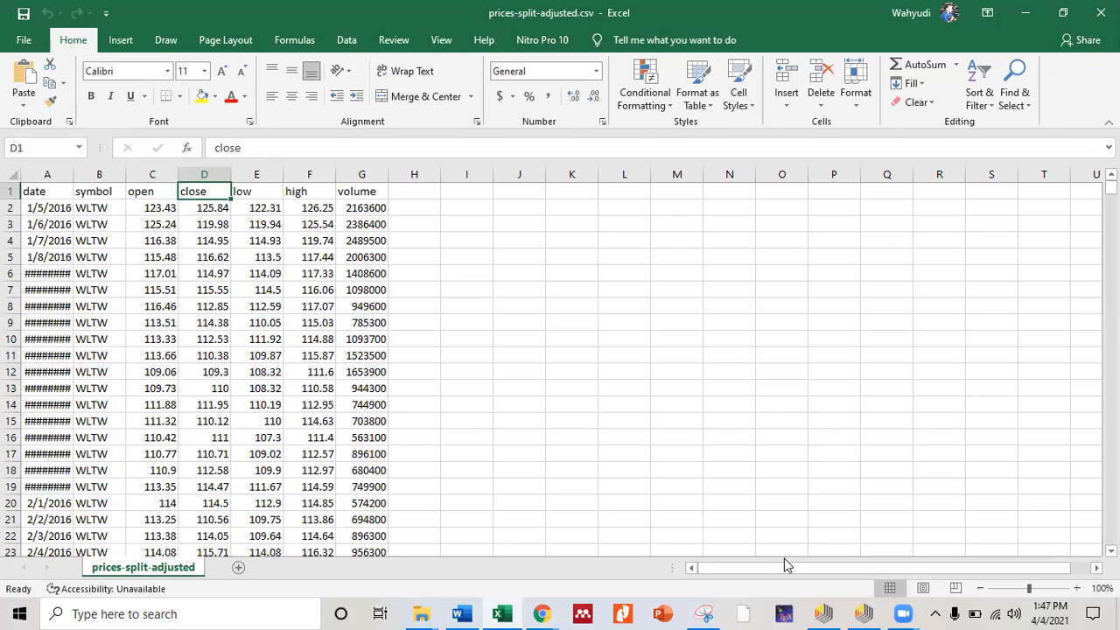
# Step: Switch to RapidMiner Studio and create a new blank process
pyautogui.click(827, 612)
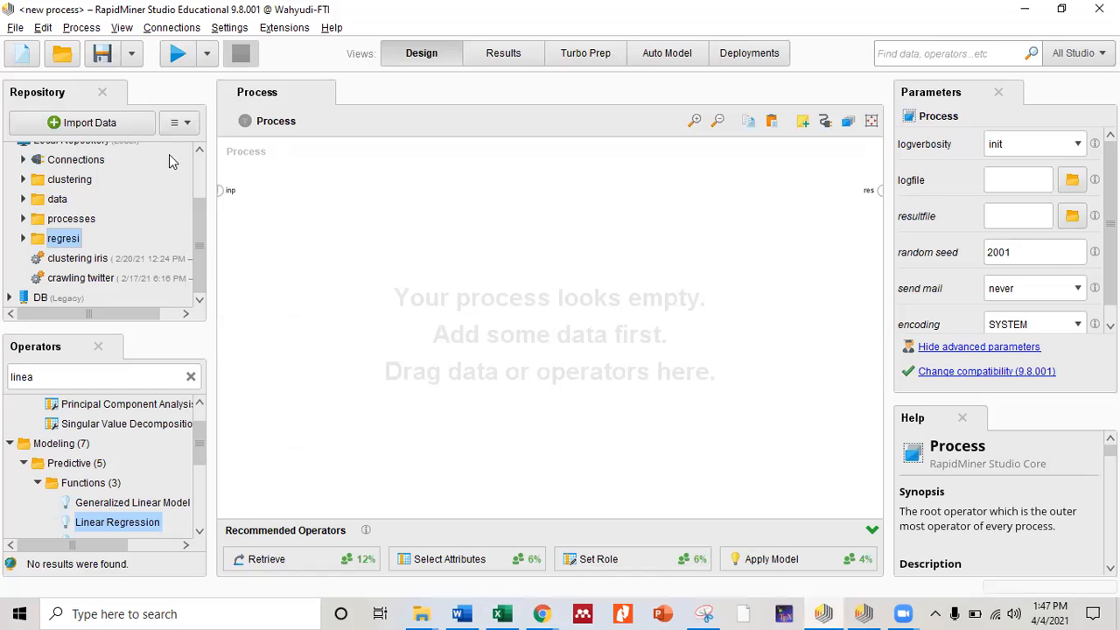
pyautogui.click(16, 30)
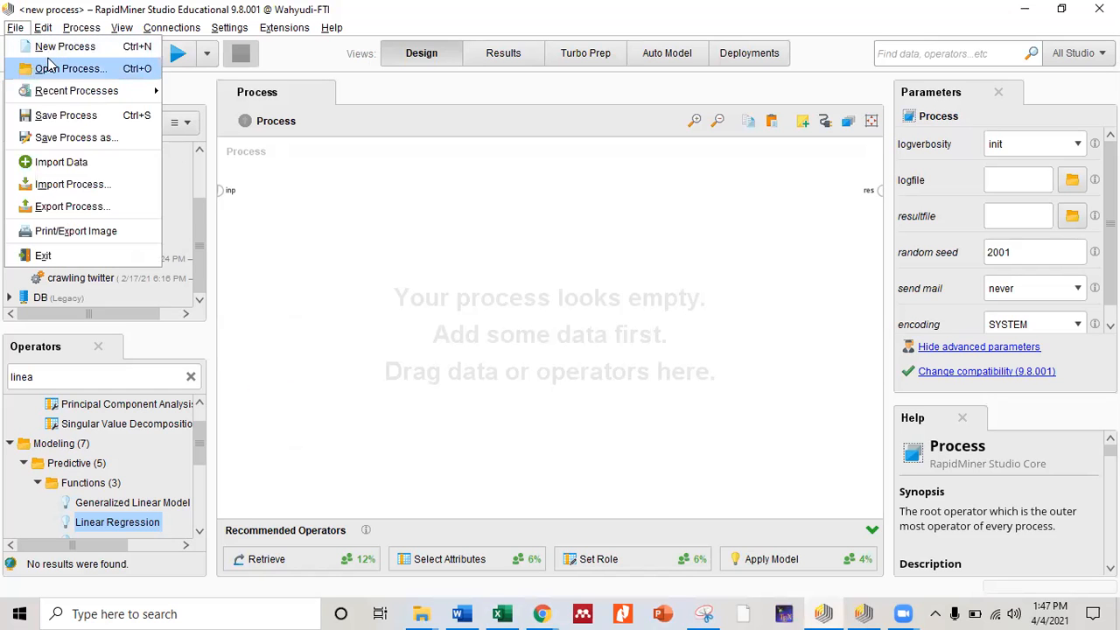
pyautogui.click(51, 48)
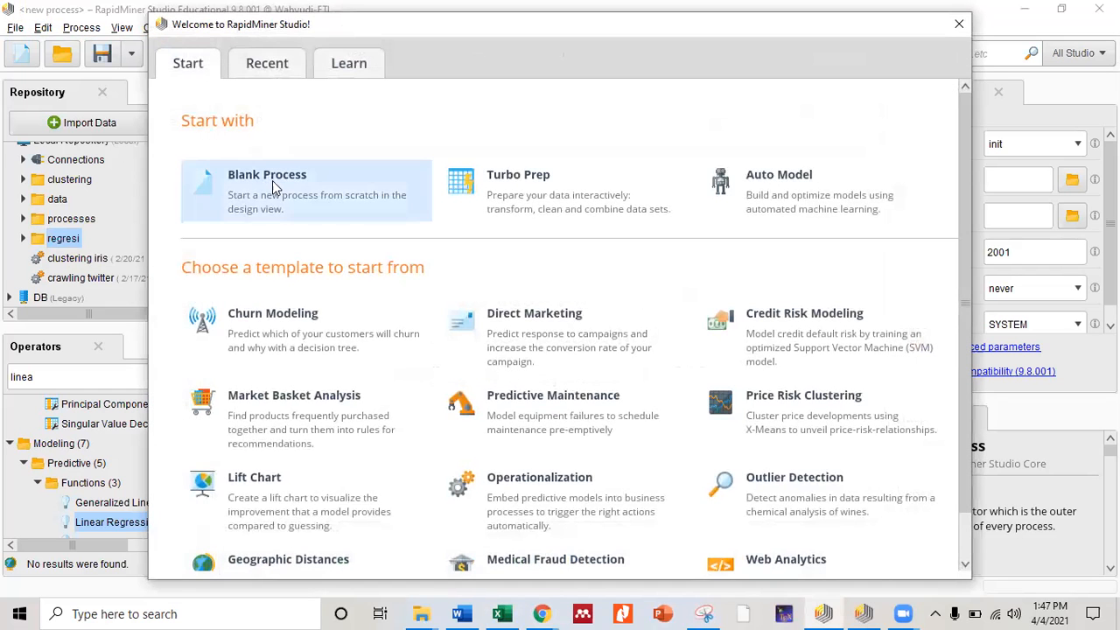
pyautogui.click(272, 199)
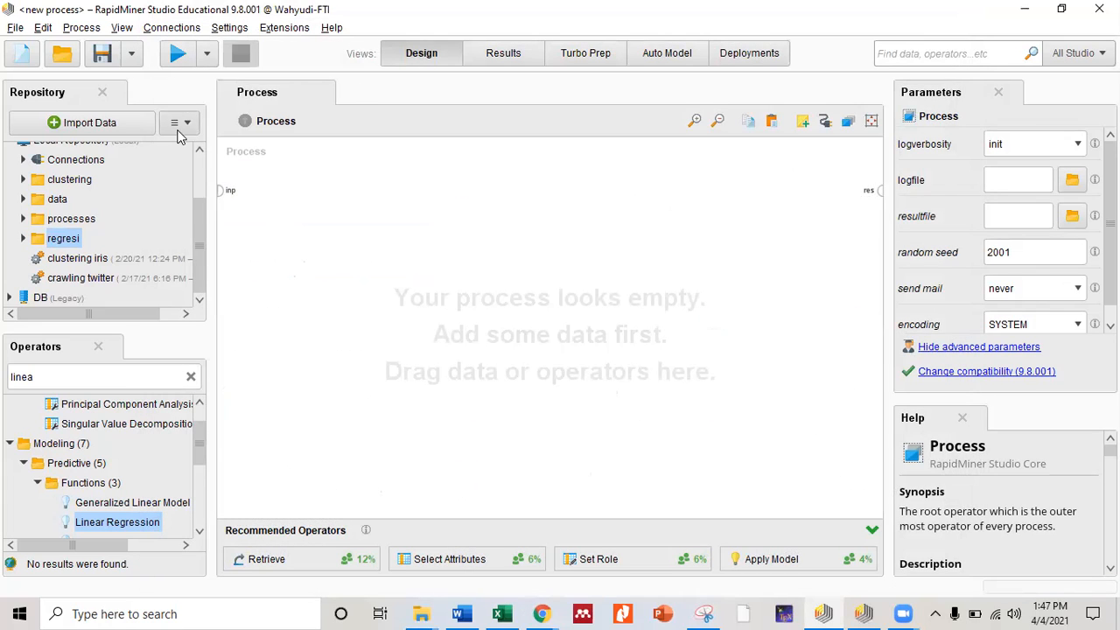
# Step: Save the process as "prak regresi" in the regresi folder of the Local Repository
pyautogui.click(102, 56)
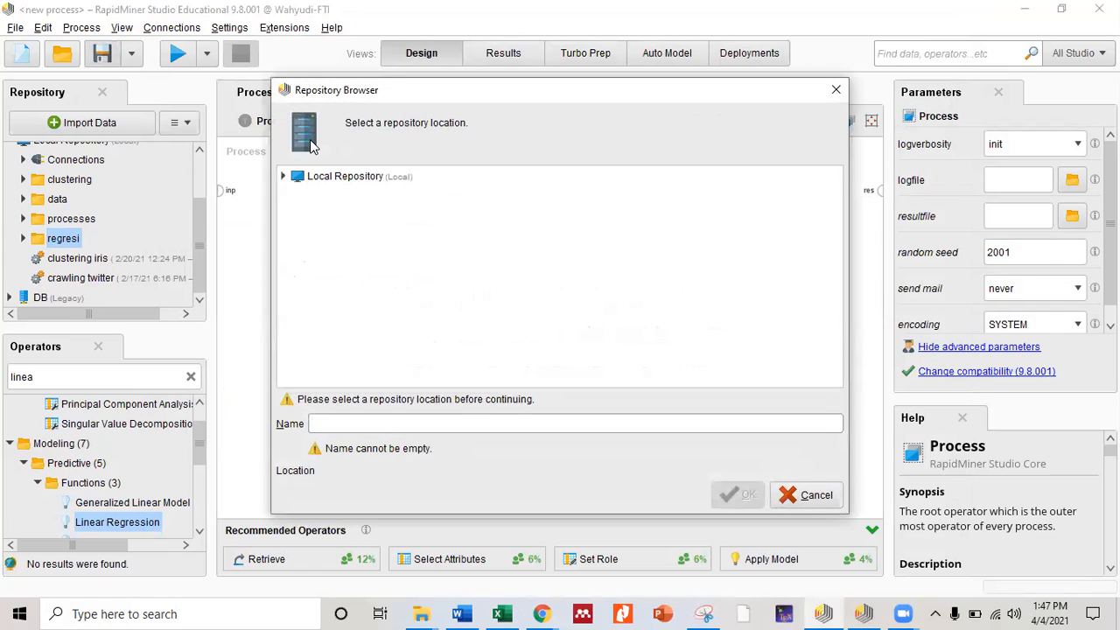
pyautogui.click(286, 177)
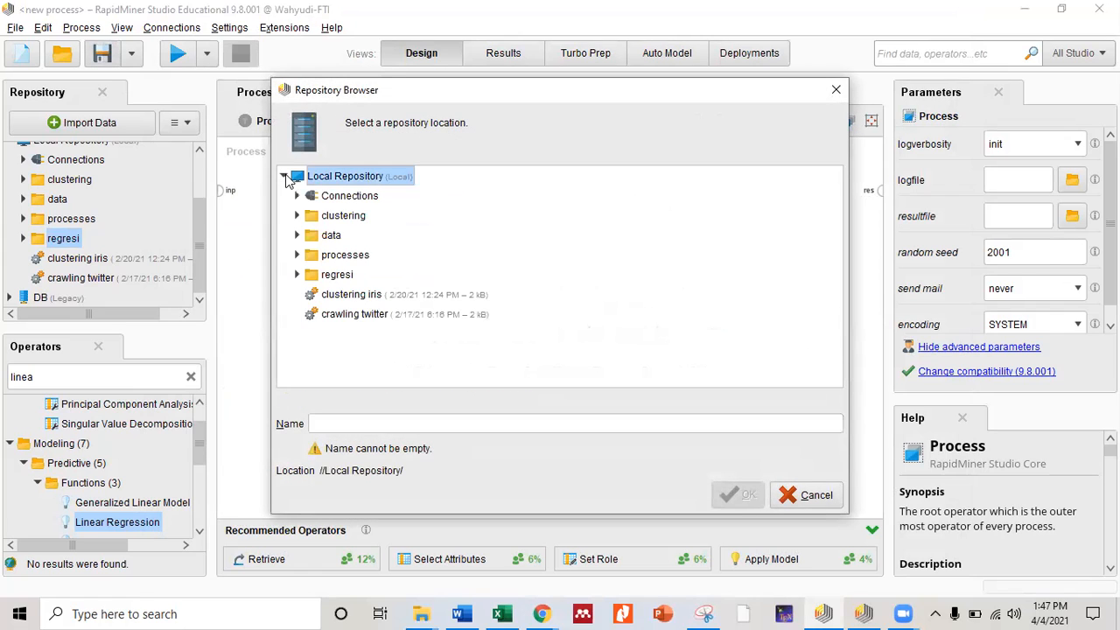
pyautogui.click(314, 276)
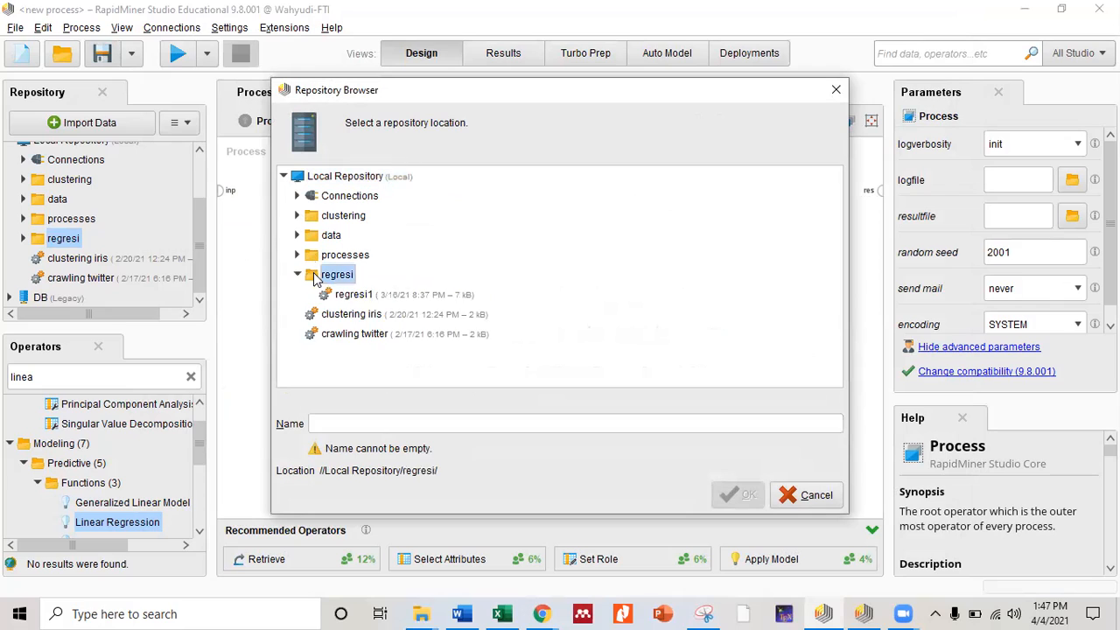
pyautogui.click(406, 422)
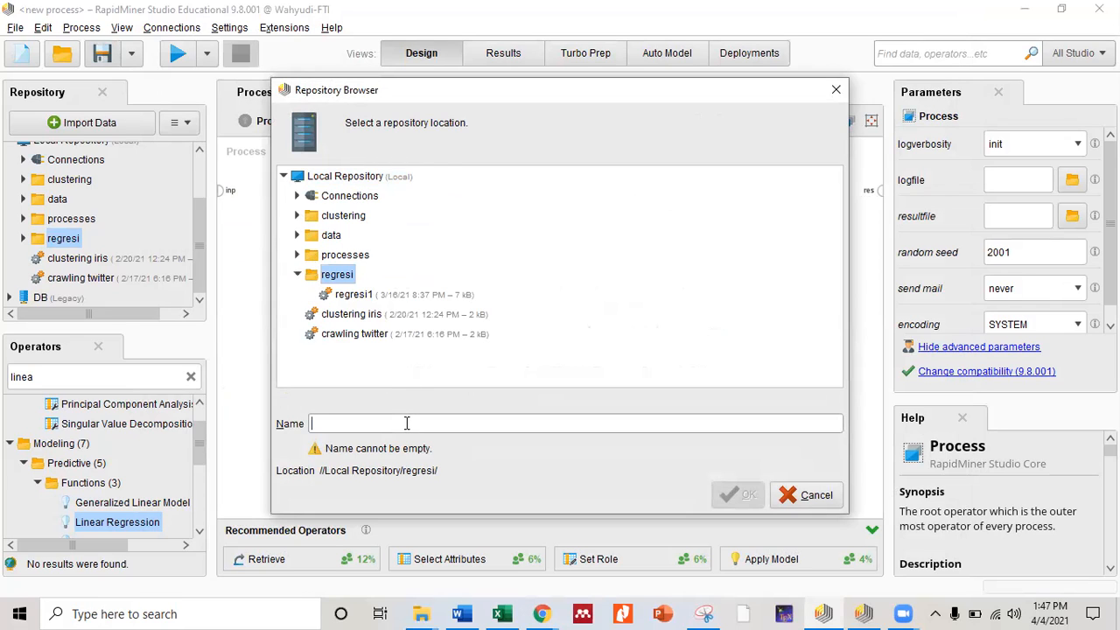
pyautogui.write('prak regresi')
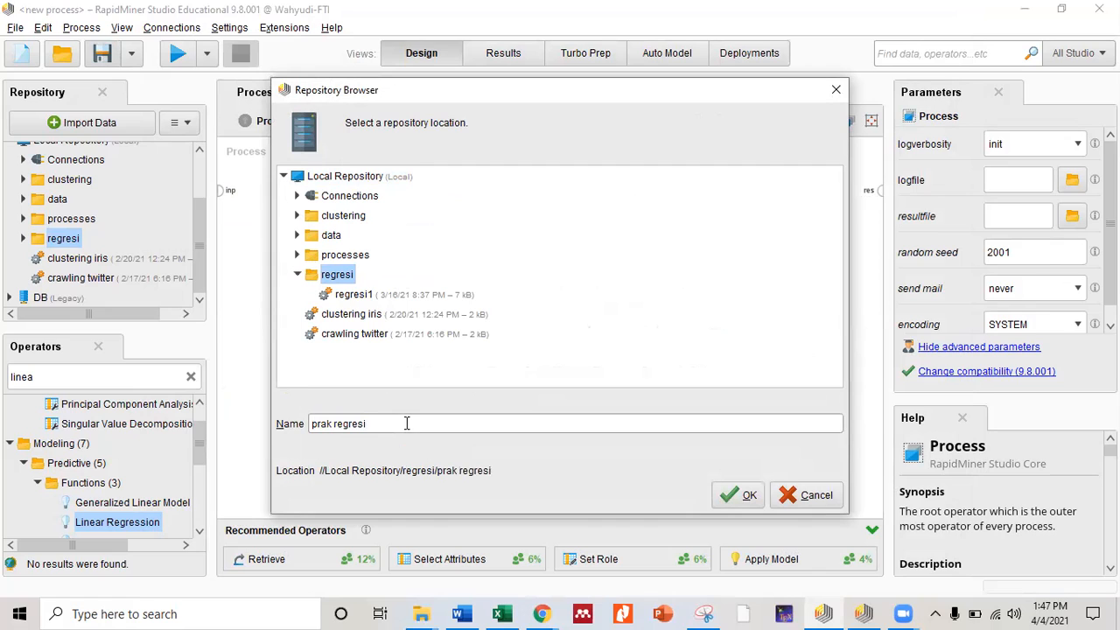
pyautogui.click(738, 494)
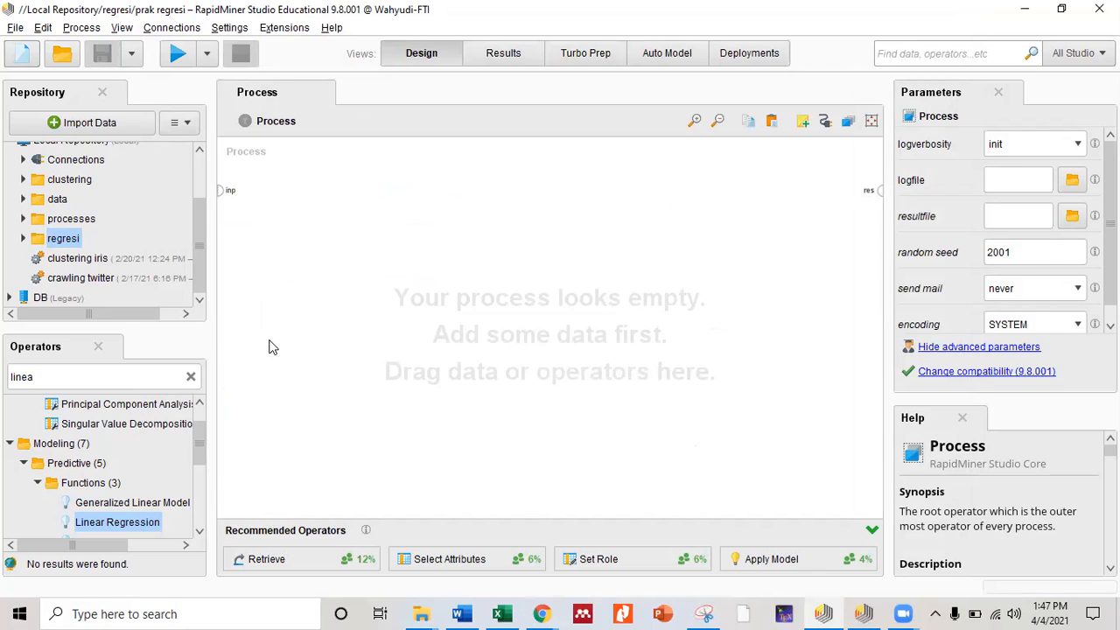
# Step: Expand the regresi folder in the repository to check its processes, and glance at the price sheet in Excel before returning to RapidMiner
pyautogui.click(22, 238)
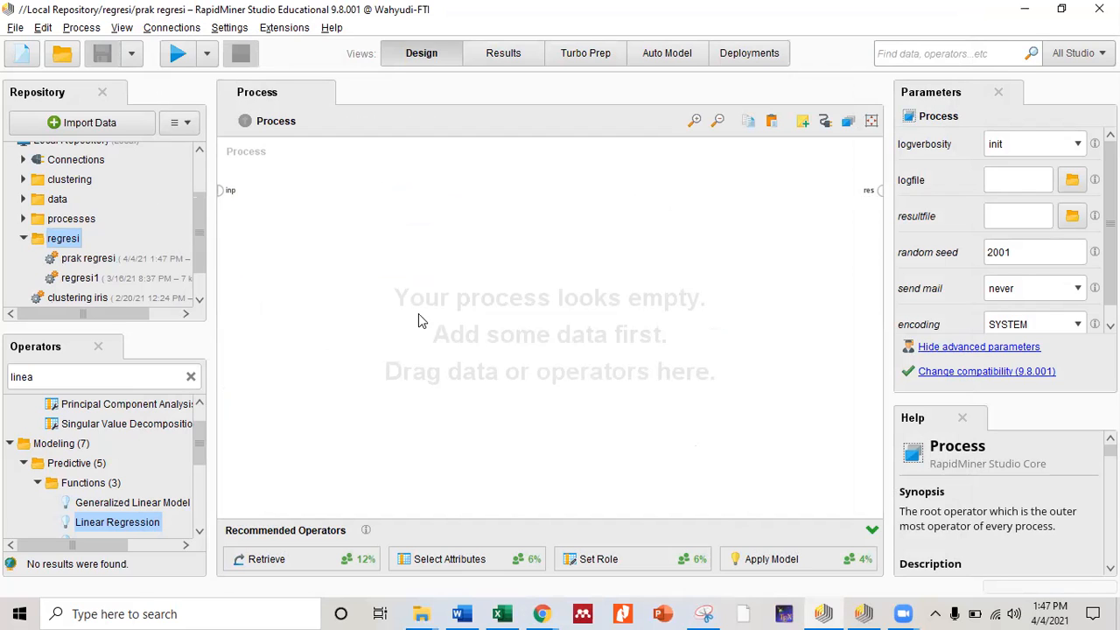
pyautogui.scroll(2, 189, 197)
pyautogui.moveTo(195, 197)
pyautogui.mouseDown()
pyautogui.moveTo(195, 284)
pyautogui.moveTo(197, 195)
pyautogui.mouseUp()
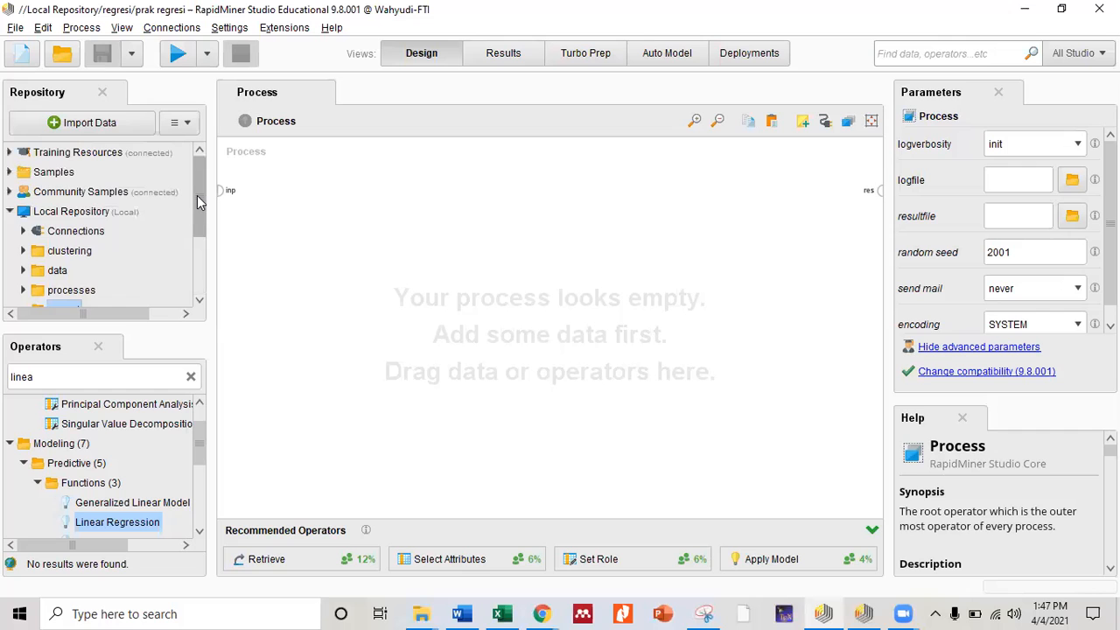
pyautogui.scroll(-2, 197, 195)
pyautogui.click(501, 613)
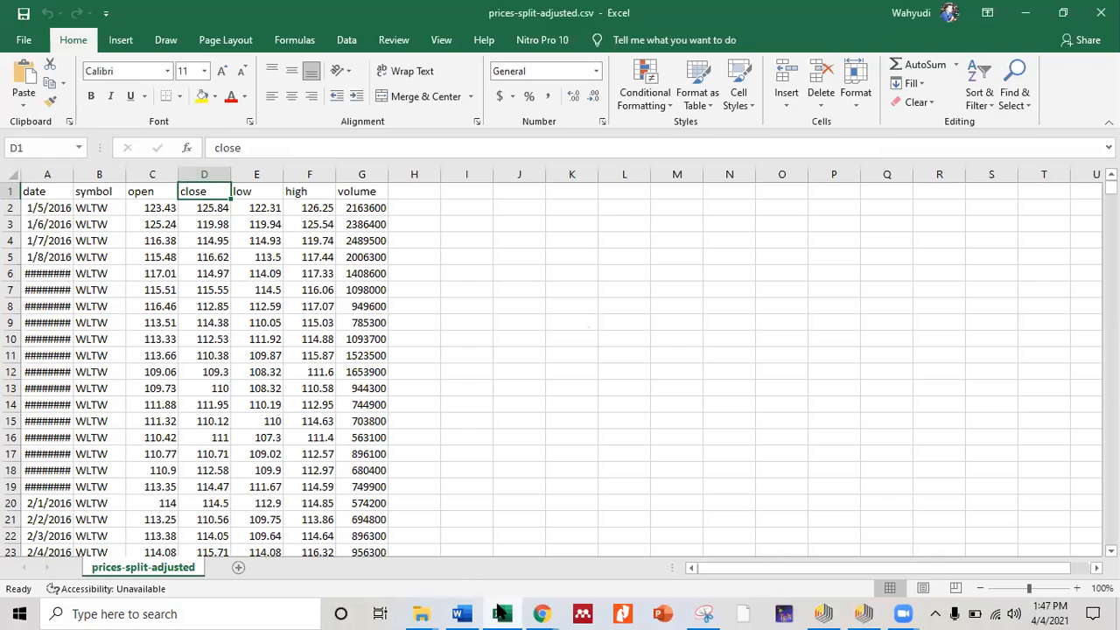
pyautogui.click(502, 612)
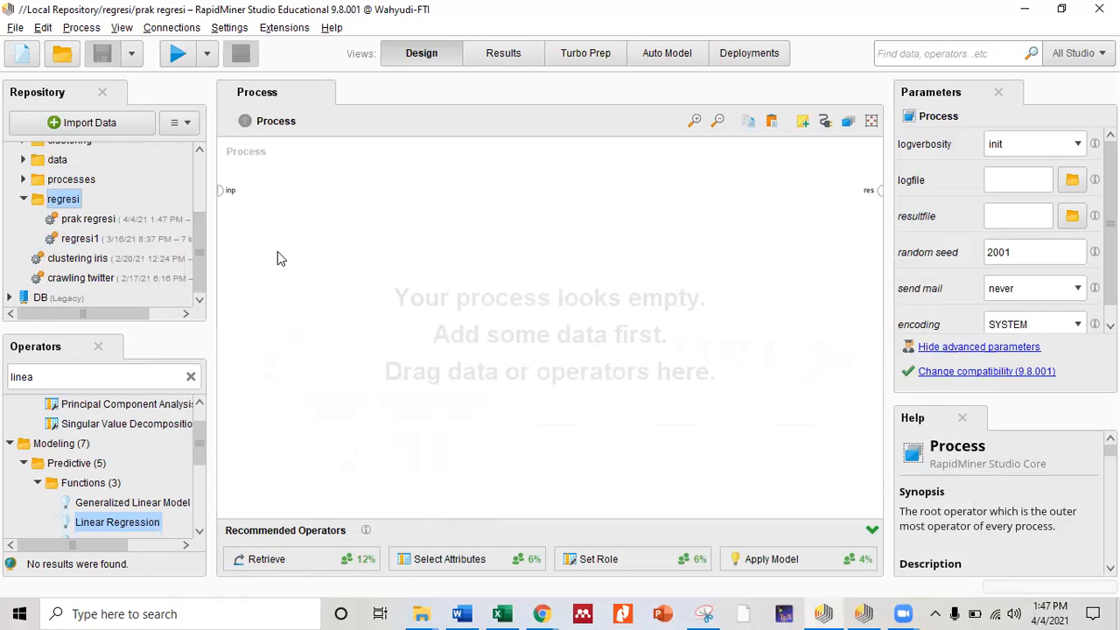
pyautogui.moveTo(198, 234); pyautogui.dragTo(190, 283)
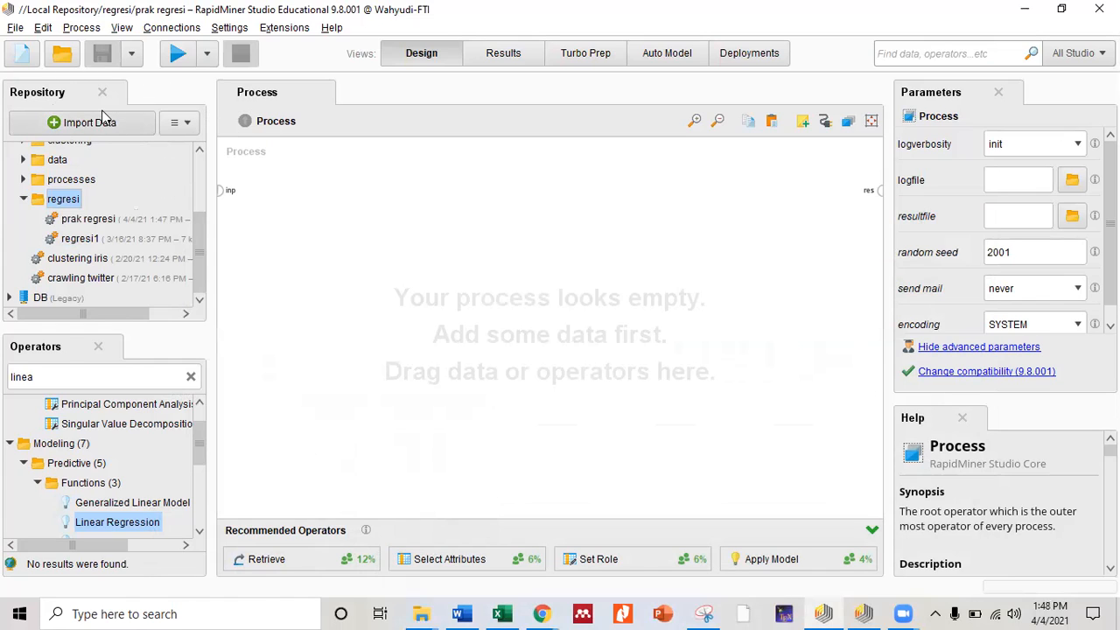
# Step: Start a data import from My Computer and browse to the Linier regresi folder inside Documents > RapidMiner
pyautogui.click(72, 128)
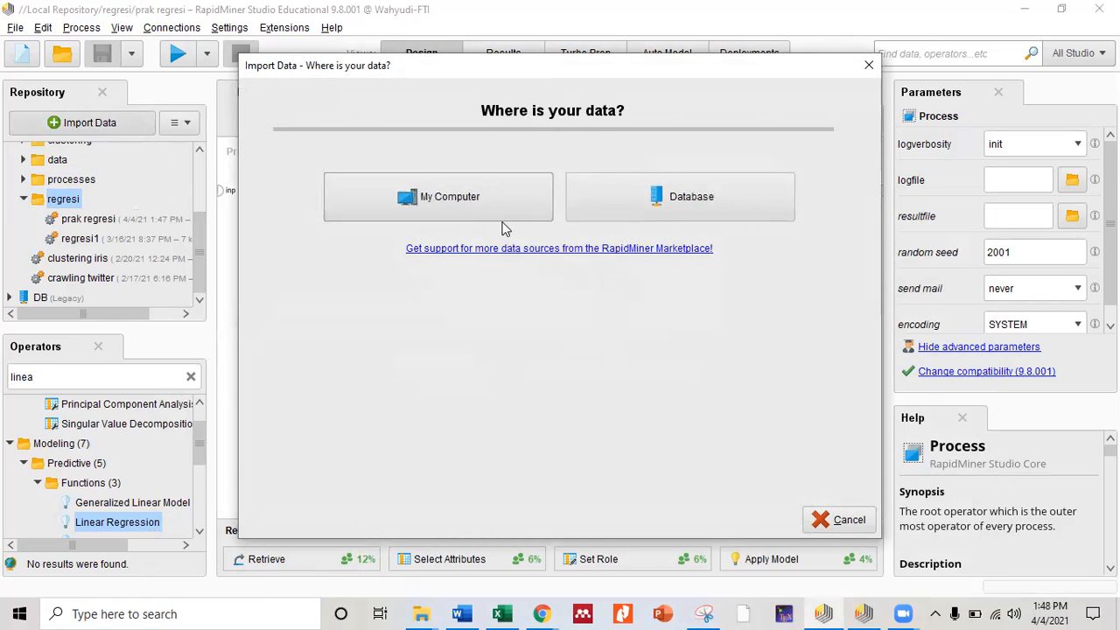
pyautogui.click(413, 214)
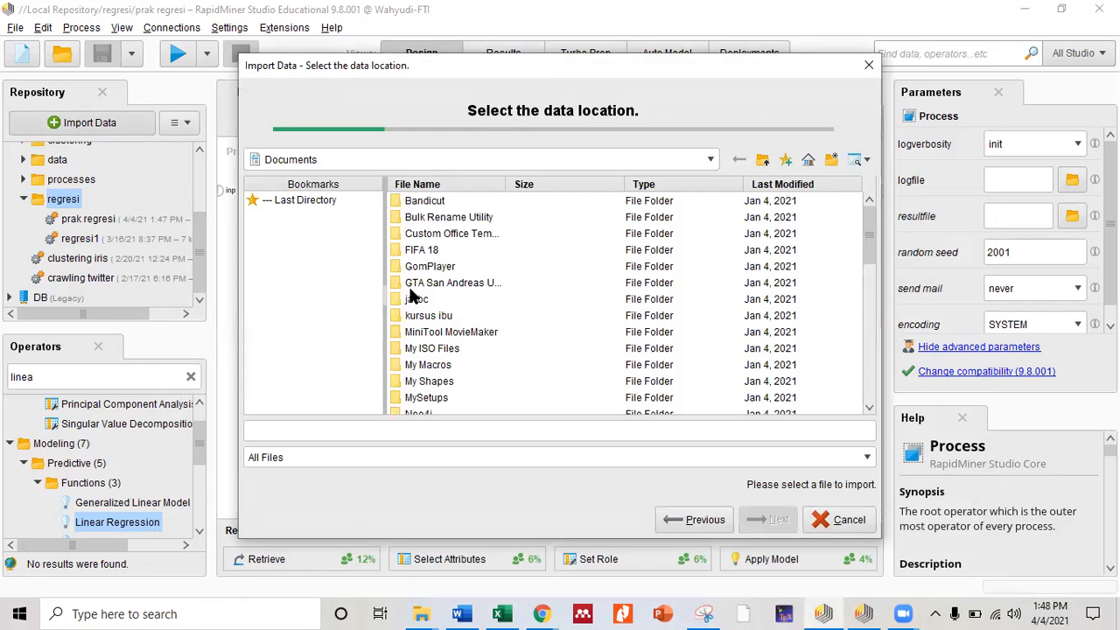
pyautogui.click(710, 159)
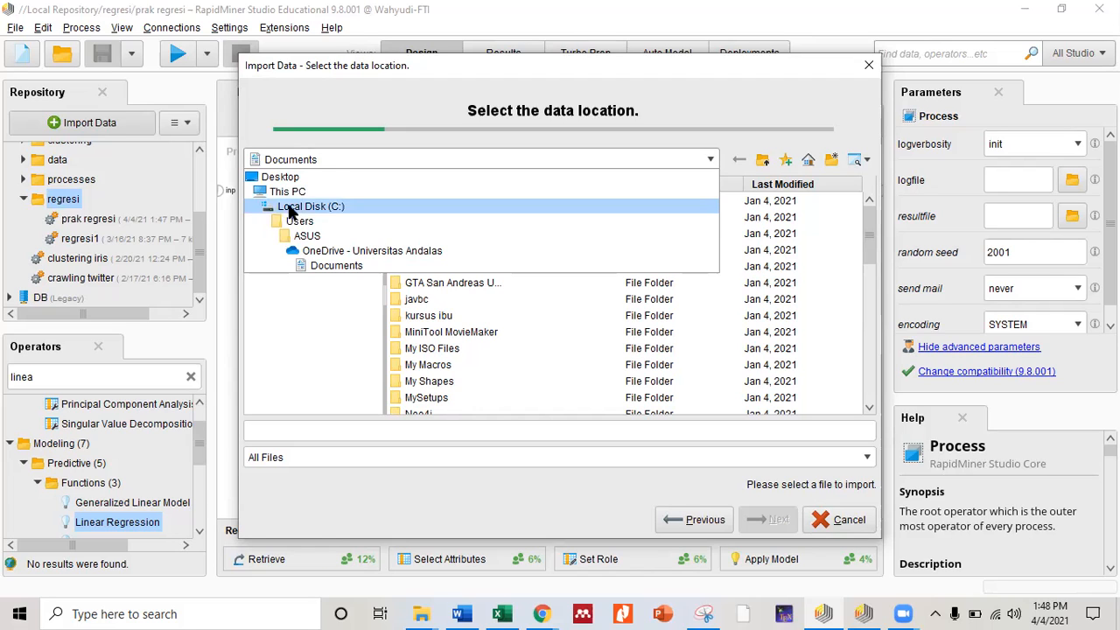
pyautogui.click(340, 195)
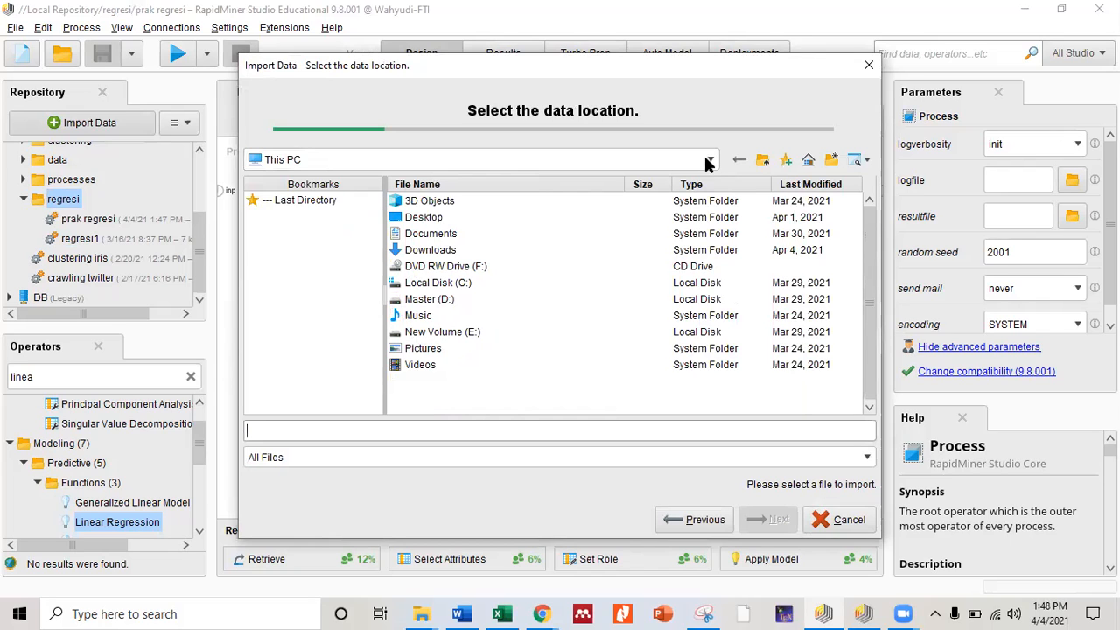
pyautogui.doubleClick(442, 235)
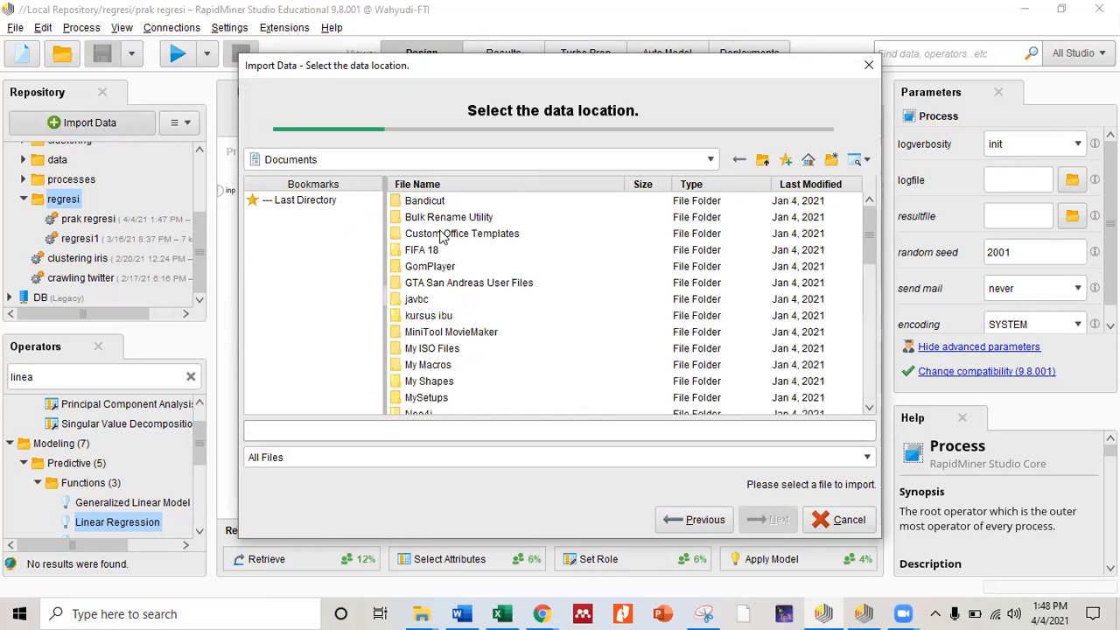
pyautogui.scroll(-2, 700, 297)
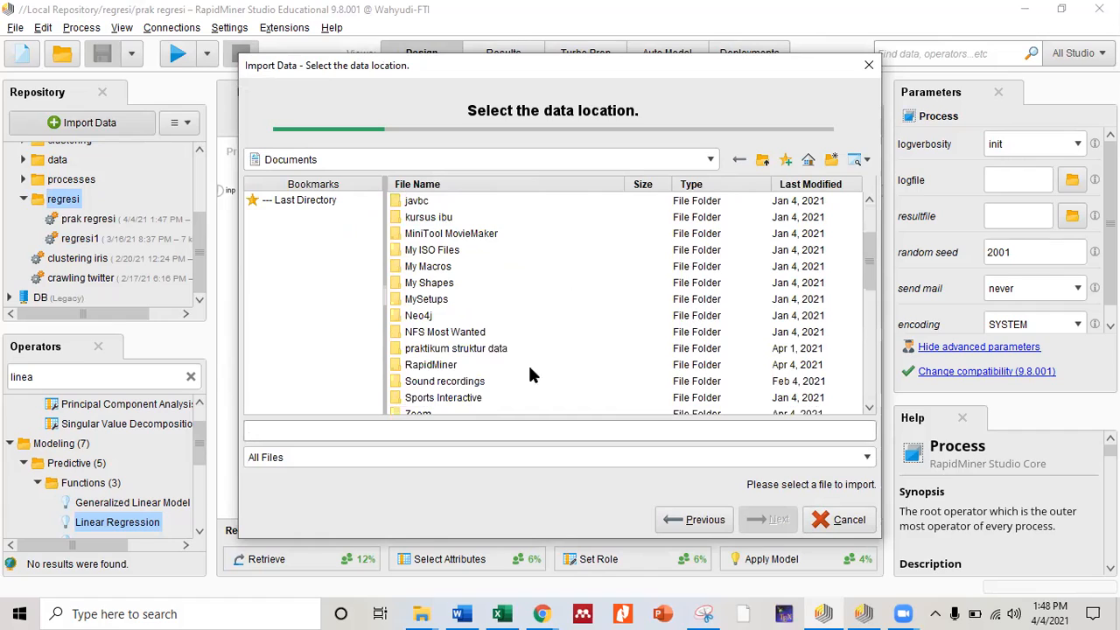
pyautogui.doubleClick(438, 366)
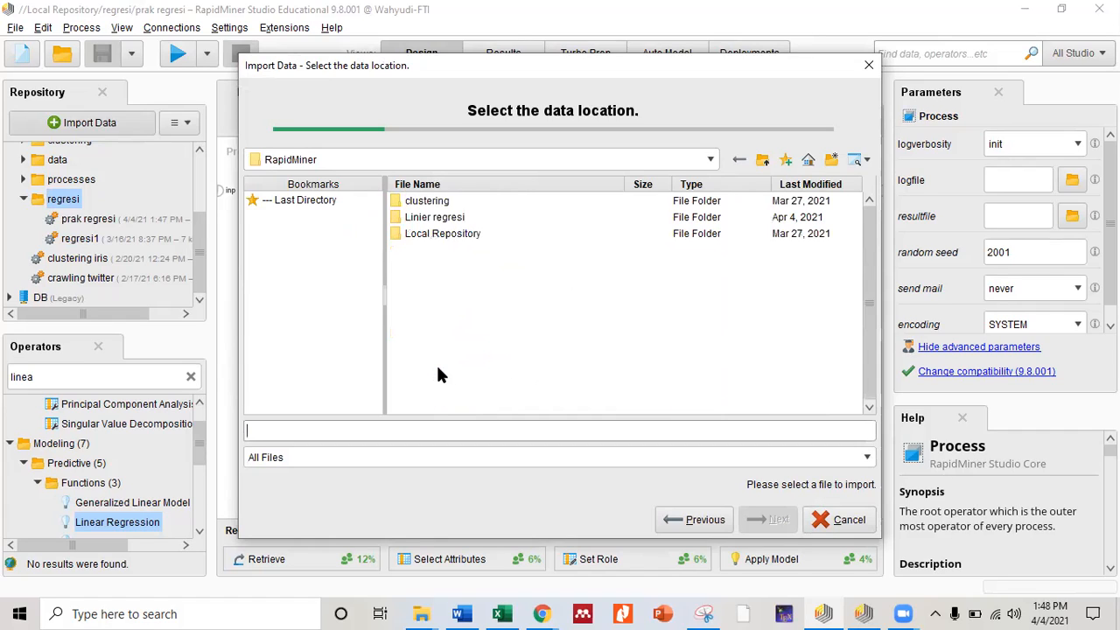
pyautogui.doubleClick(453, 220)
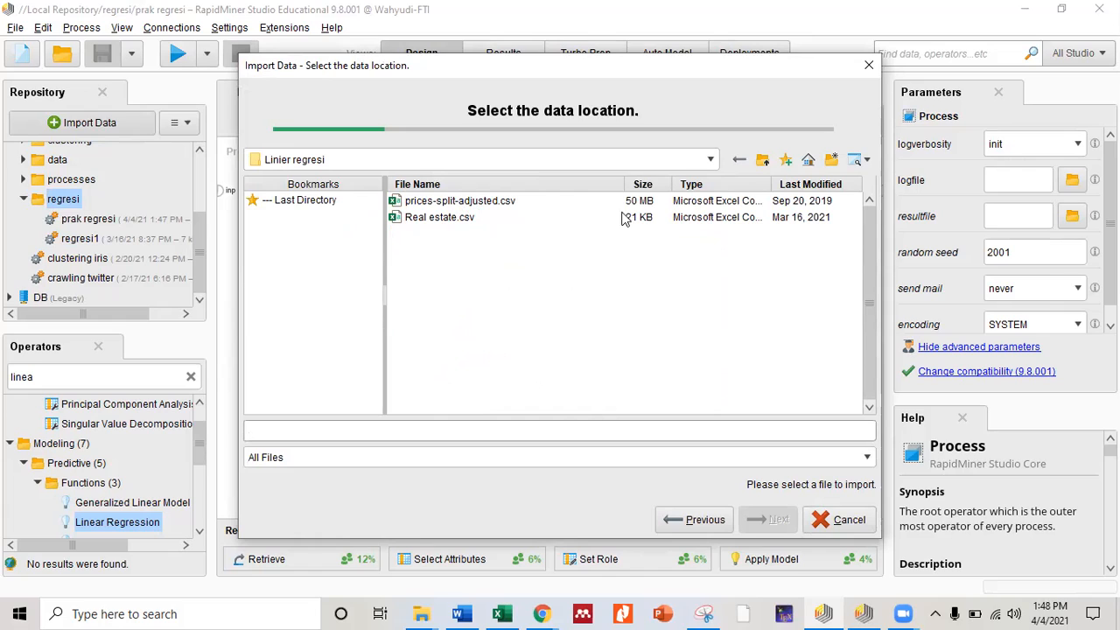
# Step: Choose prices-split-adjusted.csv for import and accept the comma-separated data format with a header row to reach column formatting
pyautogui.click(498, 199)
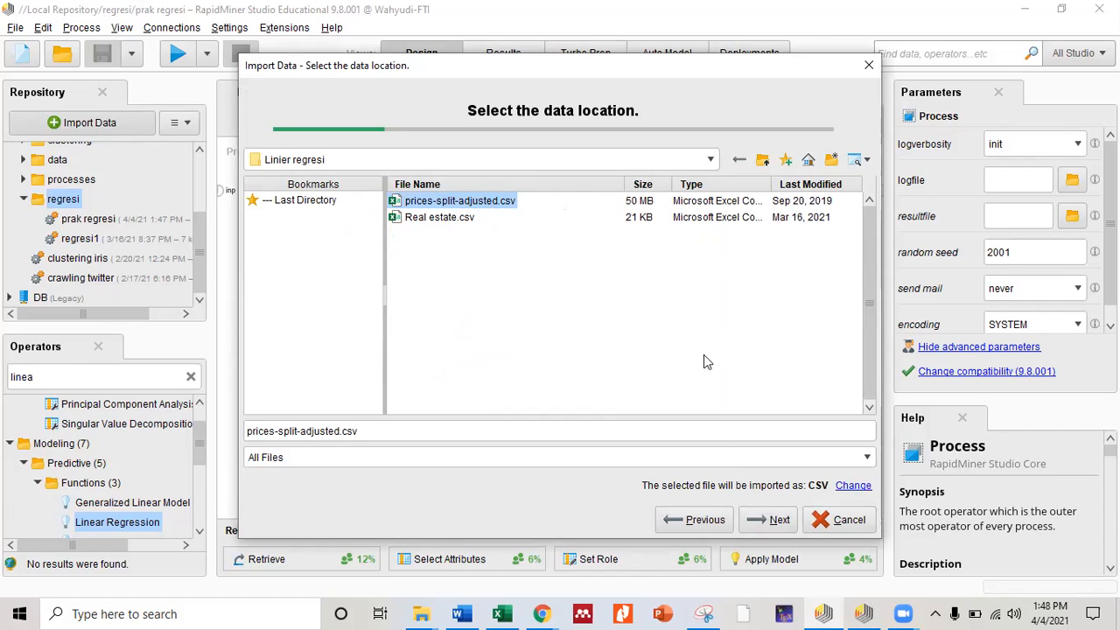
pyautogui.click(771, 520)
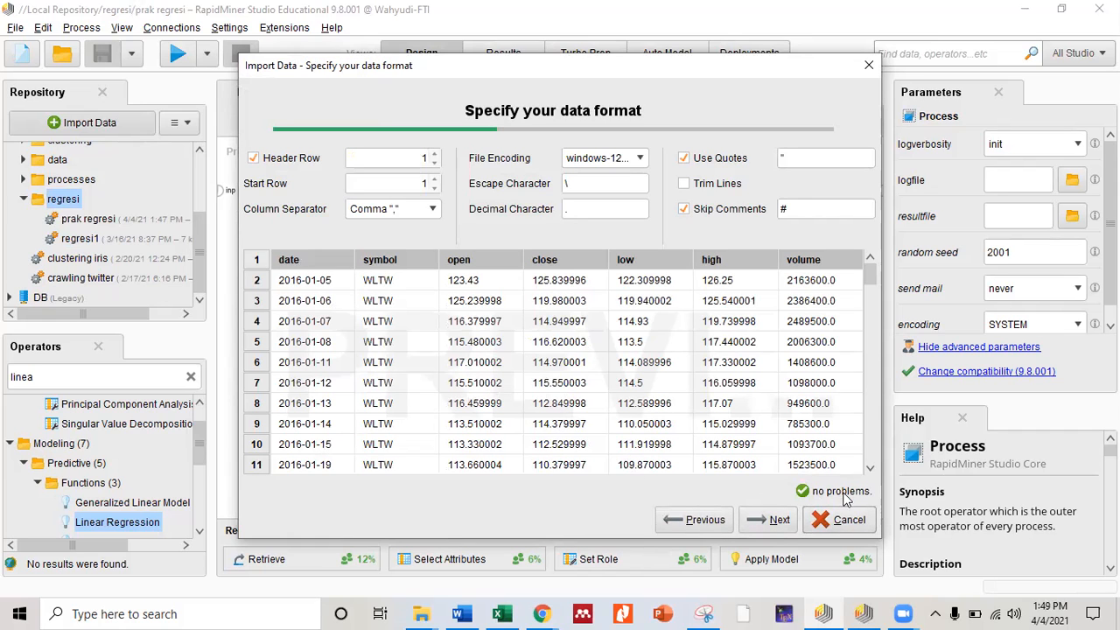
pyautogui.click(775, 527)
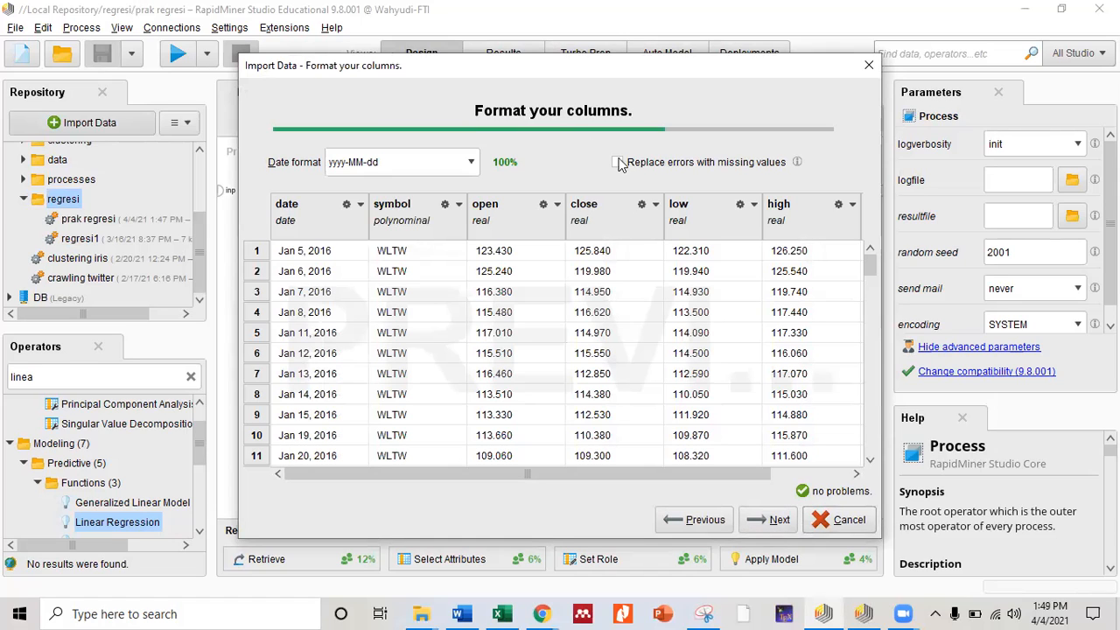
pyautogui.click(760, 519)
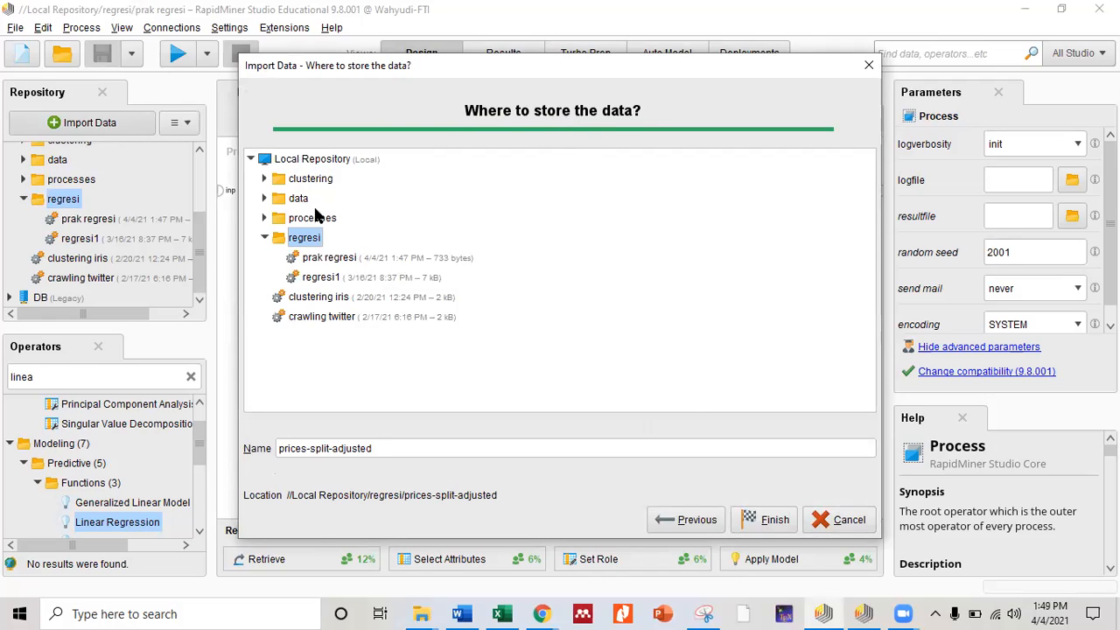
pyautogui.click(266, 238)
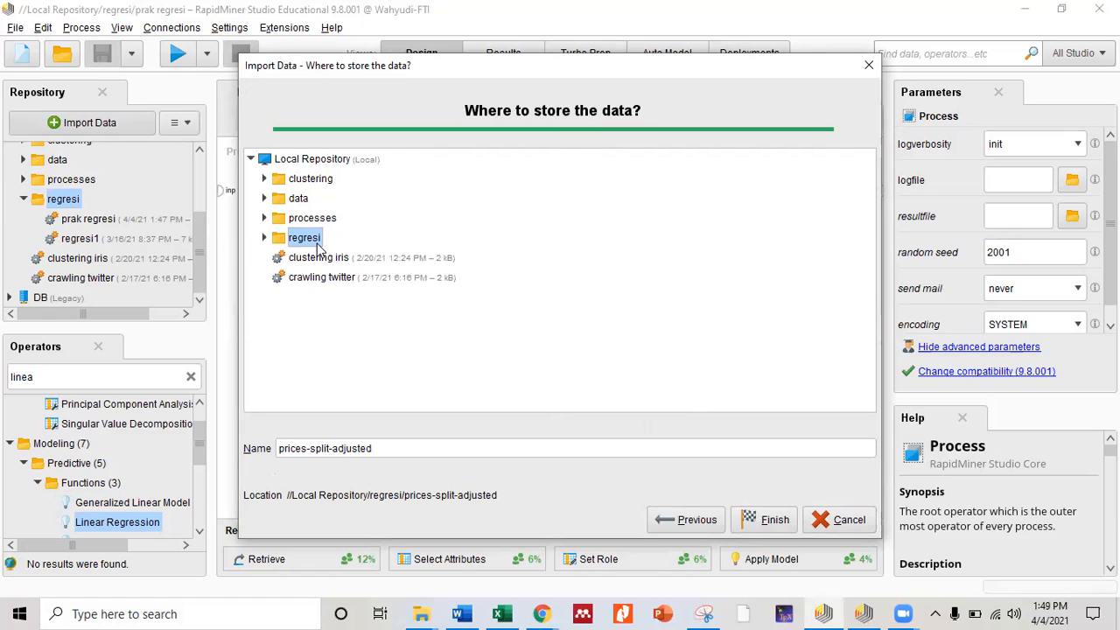
pyautogui.click(264, 238)
pyautogui.click(265, 238)
pyautogui.click(195, 216)
pyautogui.click(839, 518)
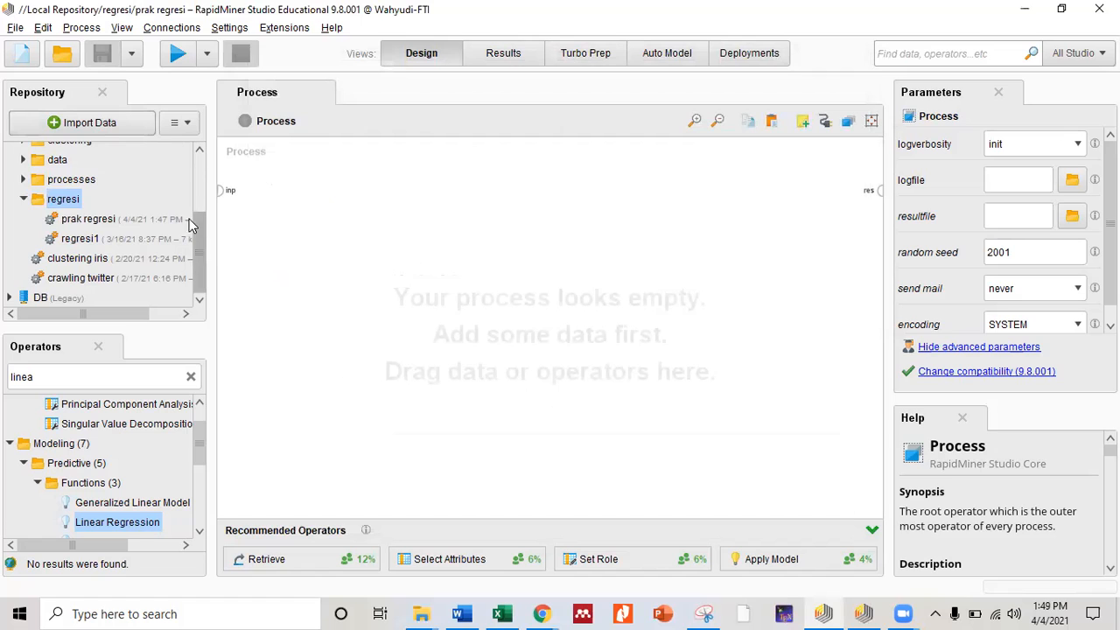
# Step: Create a subfolder named "Prak Regresi" directly under the Local Repository
pyautogui.scroll(3, 187, 214)
pyautogui.scroll(-1, 186, 210)
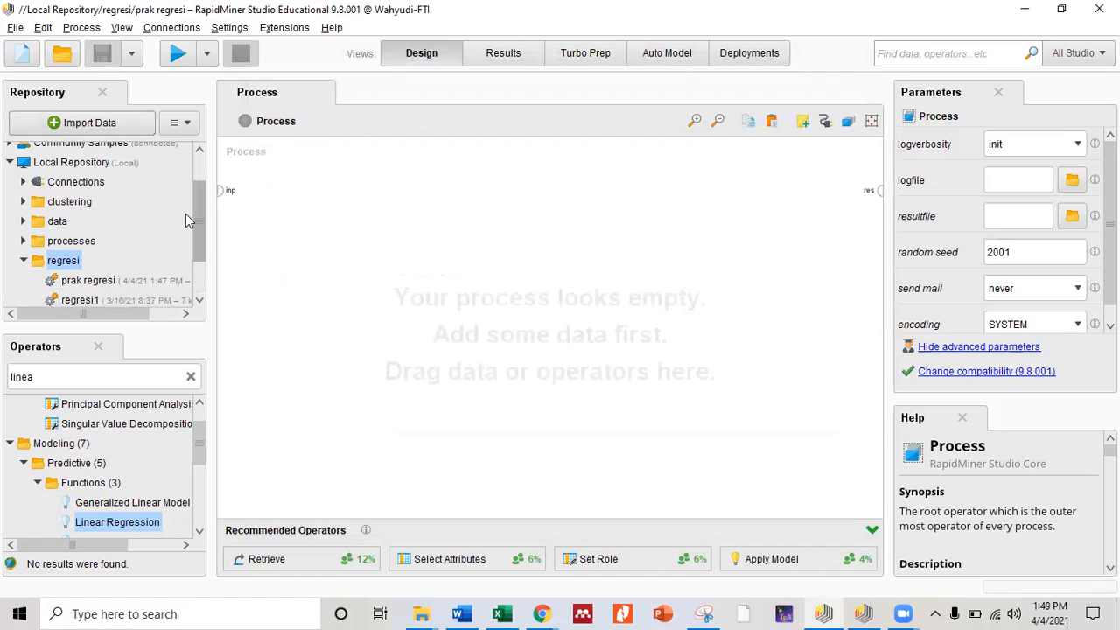
pyautogui.click(82, 162)
pyautogui.rightClick(81, 162)
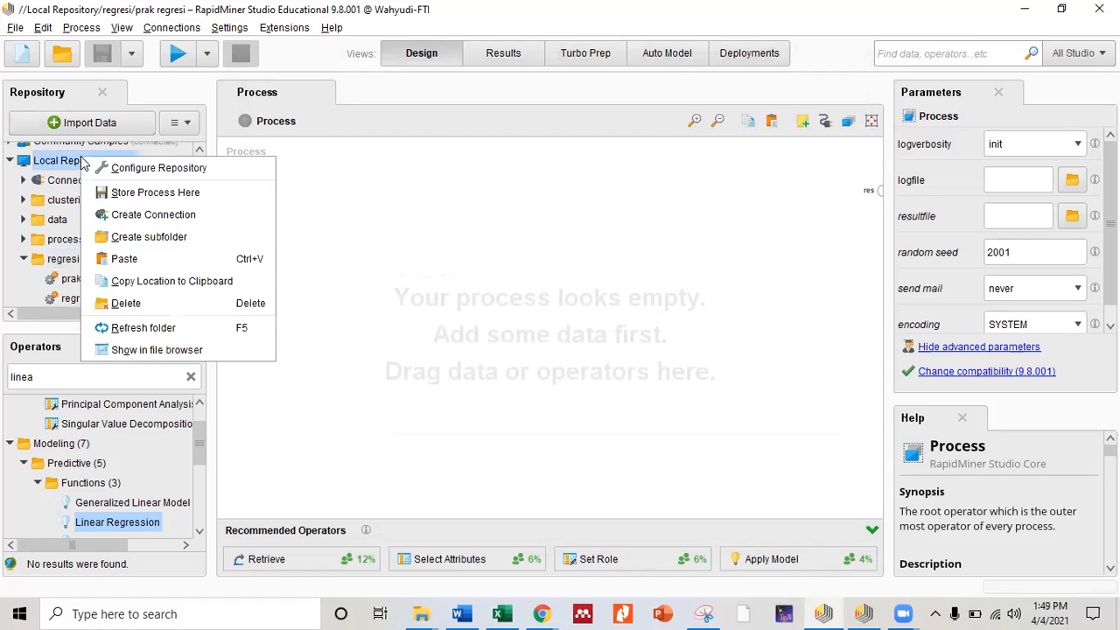
pyautogui.click(133, 238)
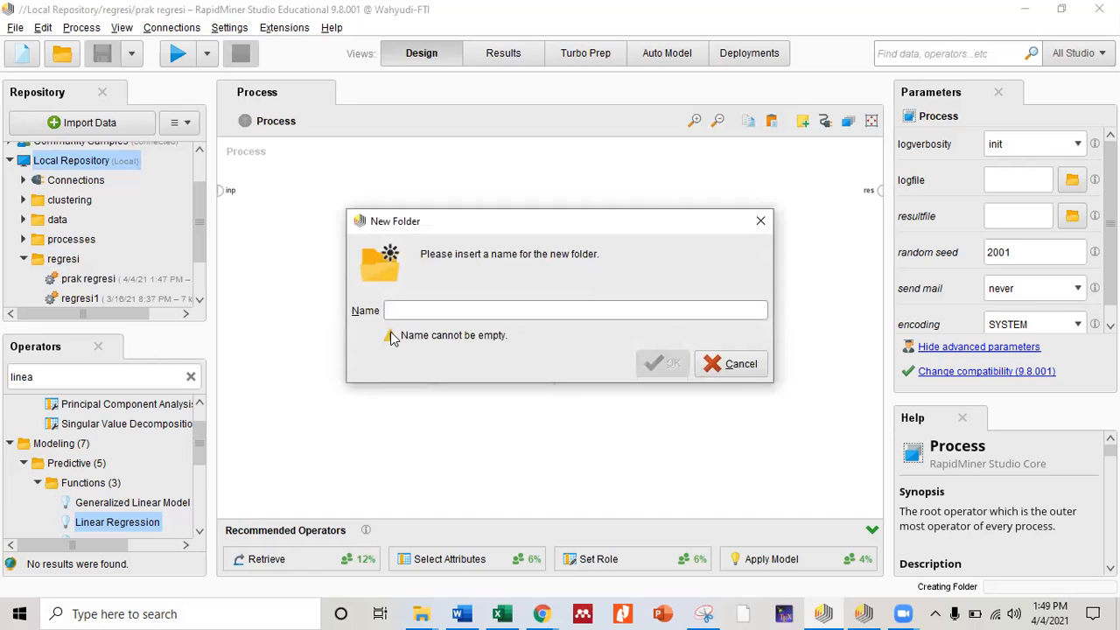
pyautogui.write('Prak Regresi')
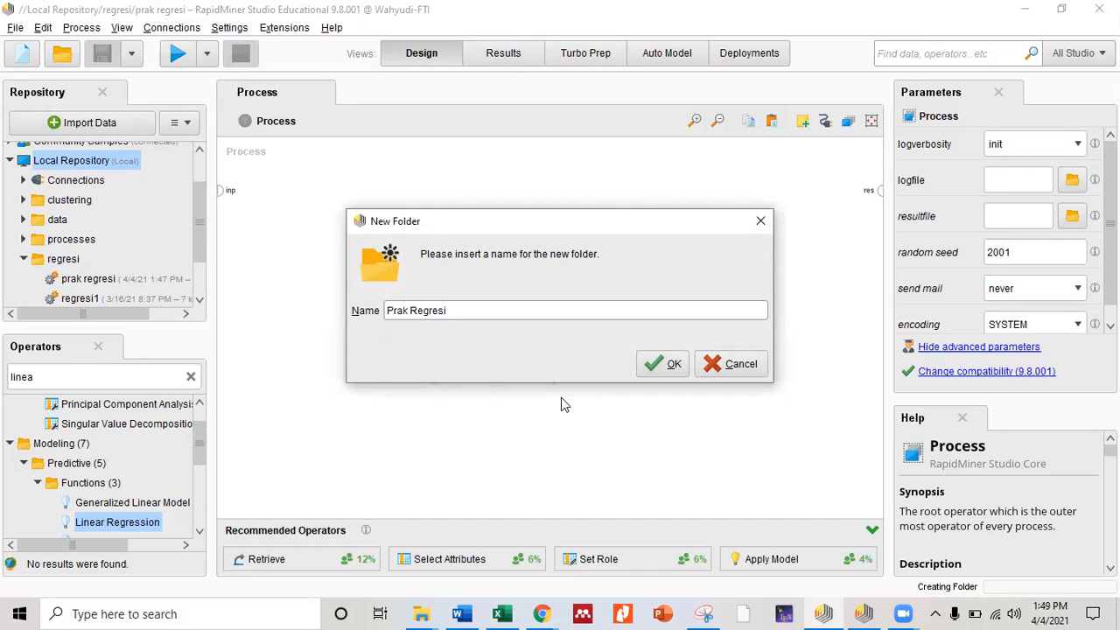
pyautogui.click(667, 364)
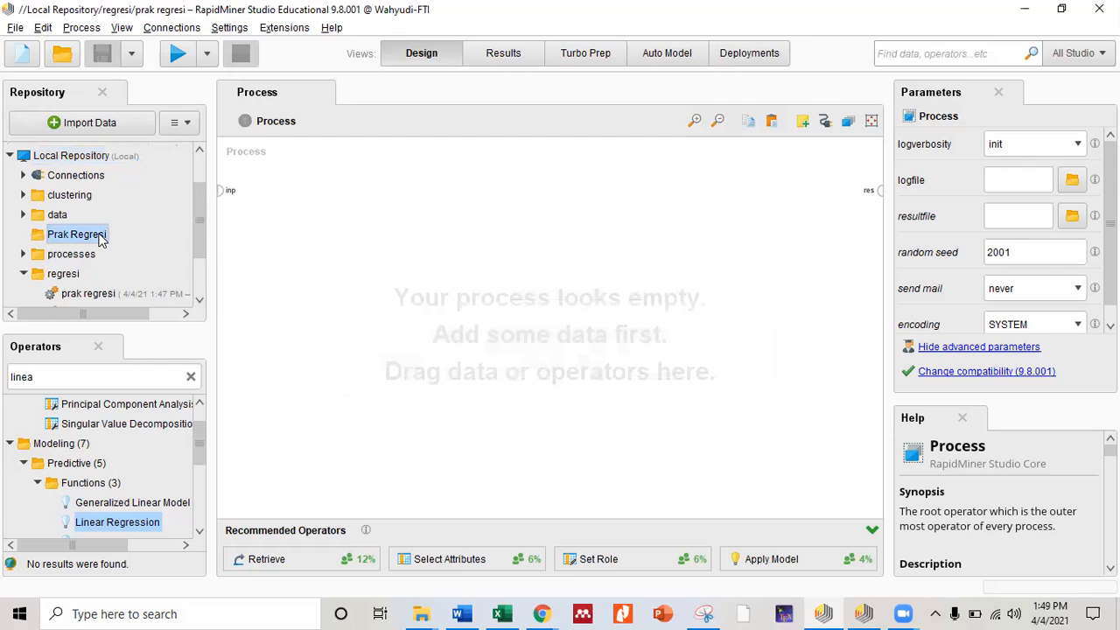
# Step: Save a copy of the process as "prak regresi" in the Prak Regresi folder
pyautogui.click(15, 26)
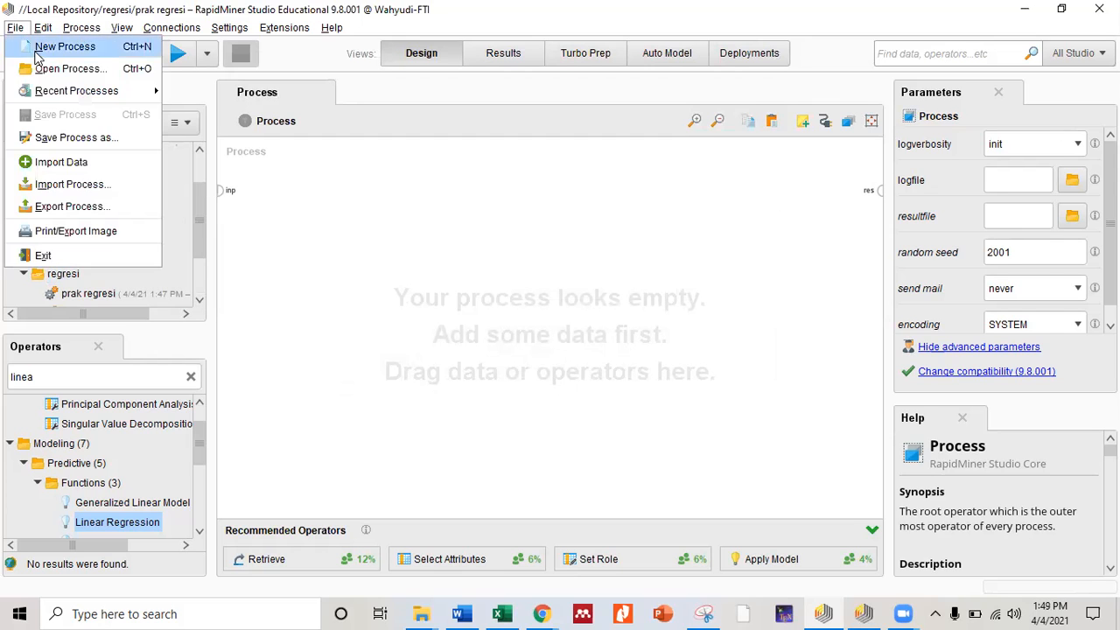
pyautogui.click(117, 137)
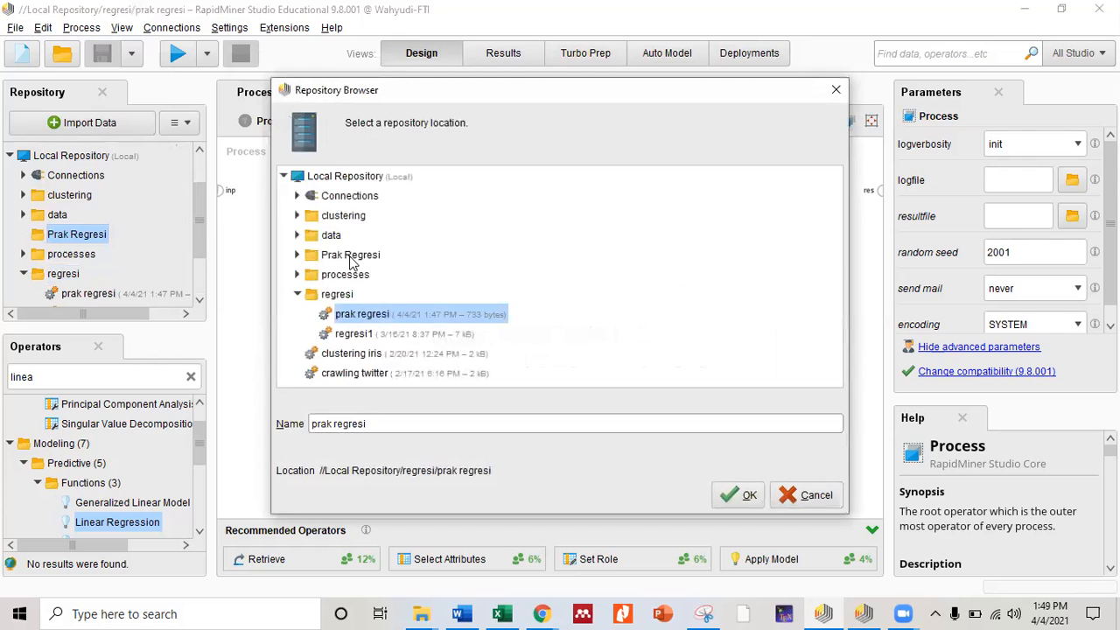
pyautogui.click(351, 257)
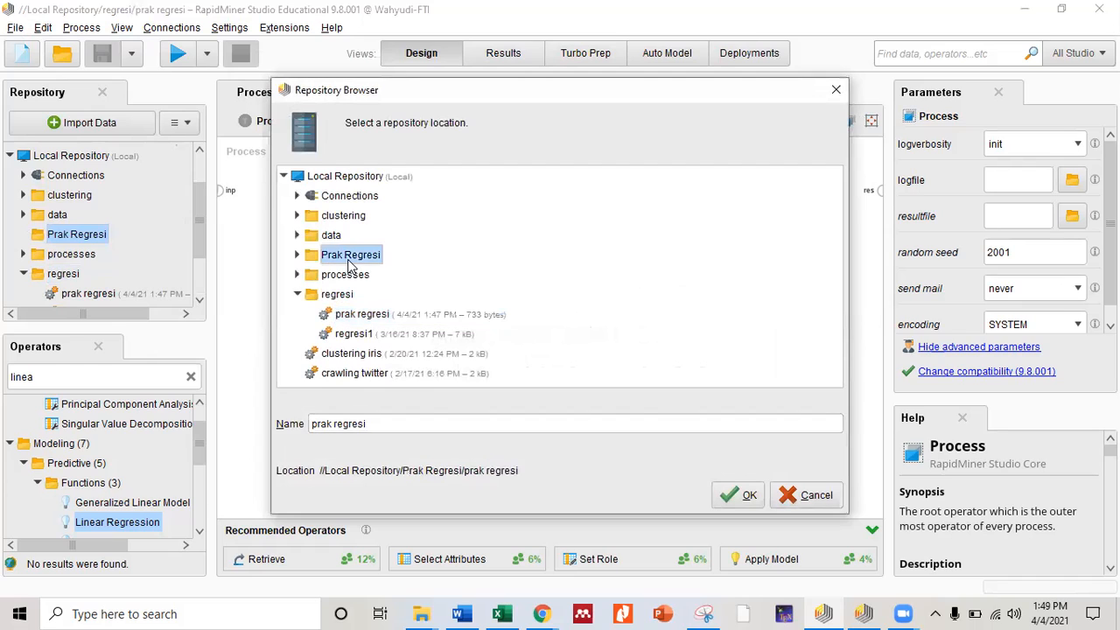
pyautogui.click(735, 496)
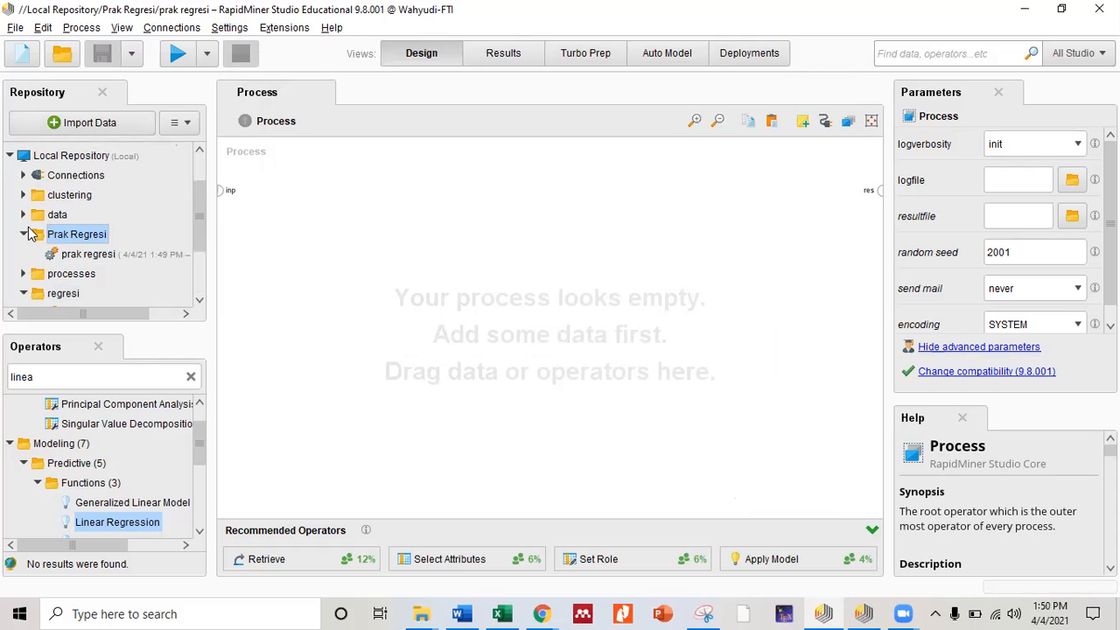
# Step: Start a new data import from My Computer and open the Linier regresi folder inside Documents > RapidMiner
pyautogui.click(81, 130)
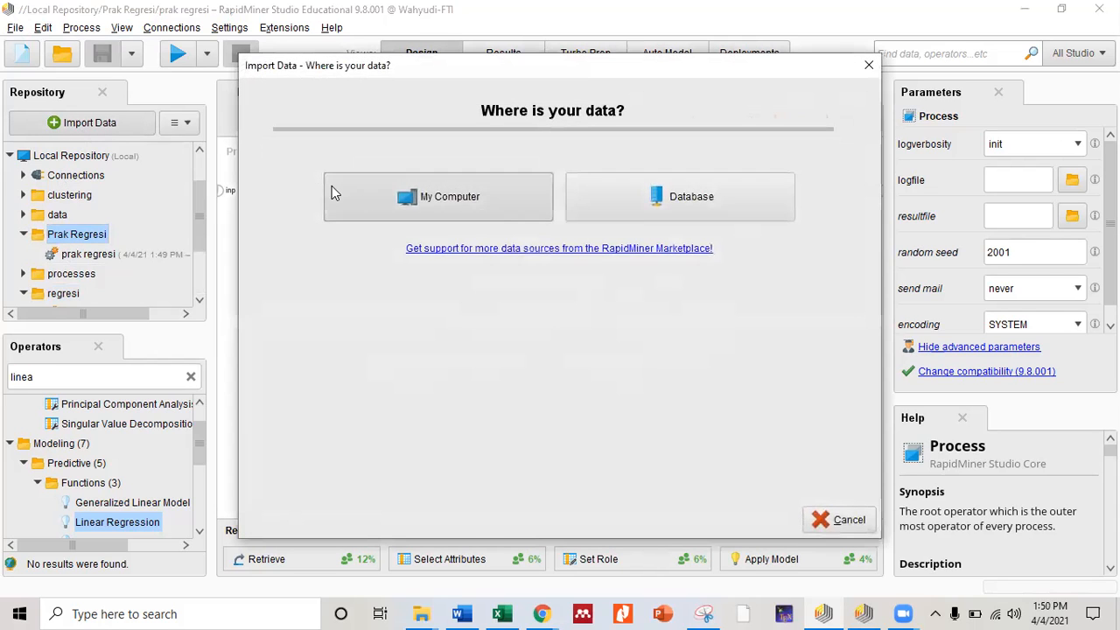
pyautogui.click(332, 187)
pyautogui.scroll(-3, 500, 320)
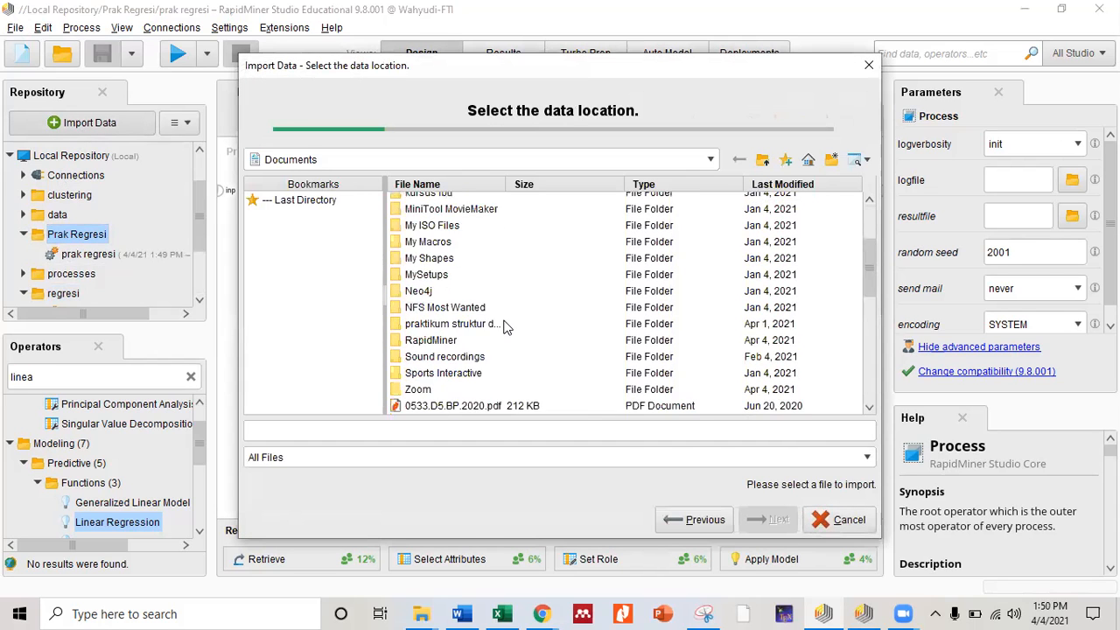
pyautogui.scroll(-1, 504, 327)
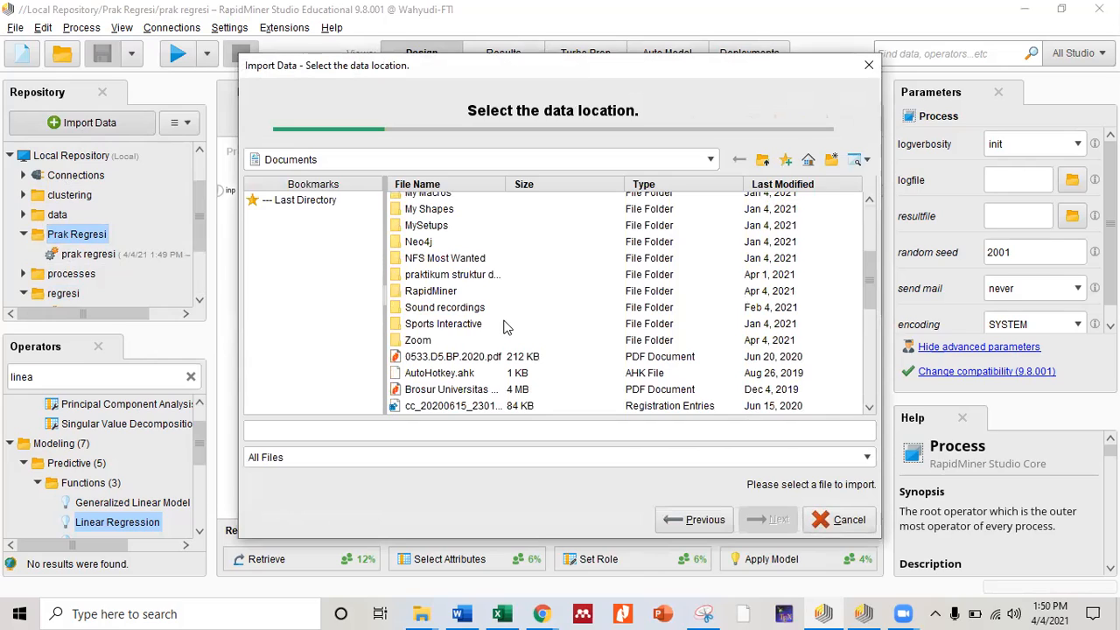
pyautogui.doubleClick(453, 293)
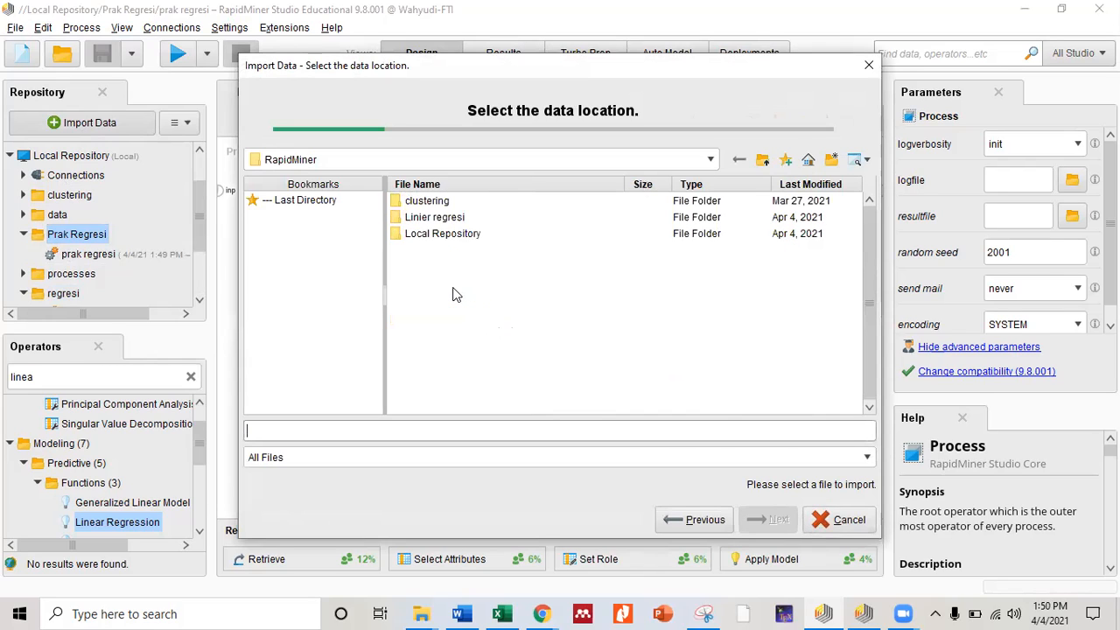
pyautogui.doubleClick(430, 219)
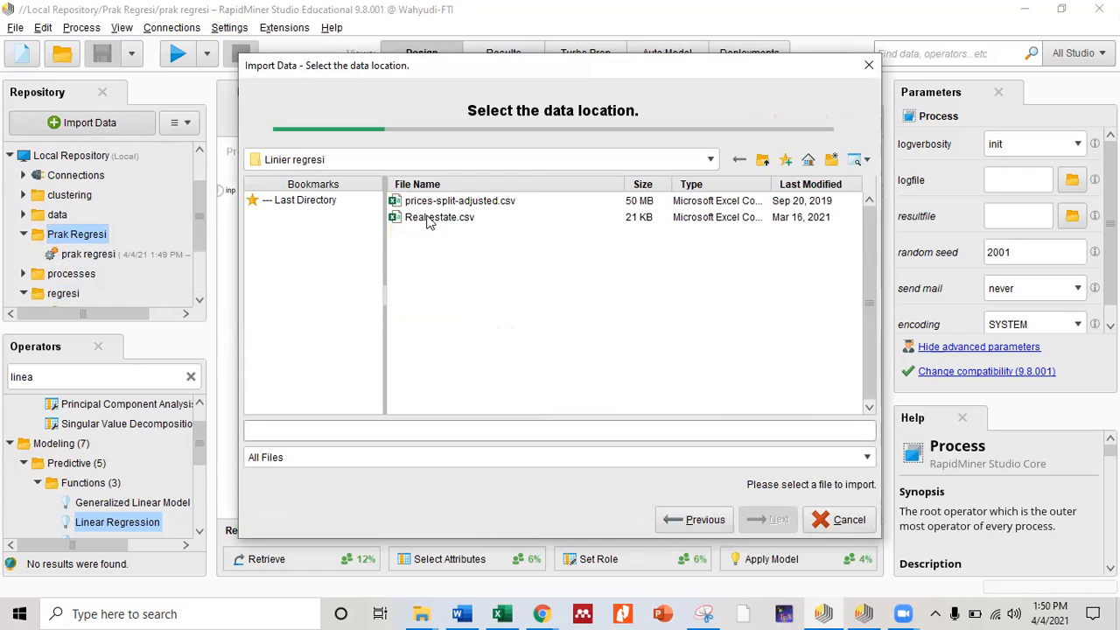
# Step: Select prices-split-adjusted.csv and accept the default data format and column settings to reach the storage location
pyautogui.click(444, 200)
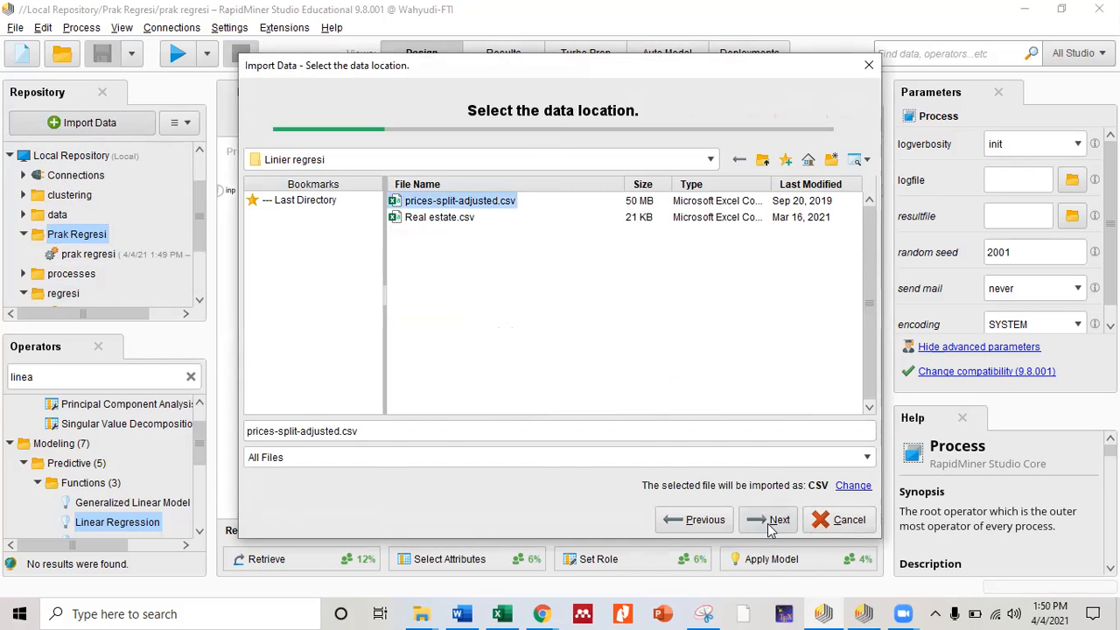
pyautogui.click(770, 522)
pyautogui.click(770, 521)
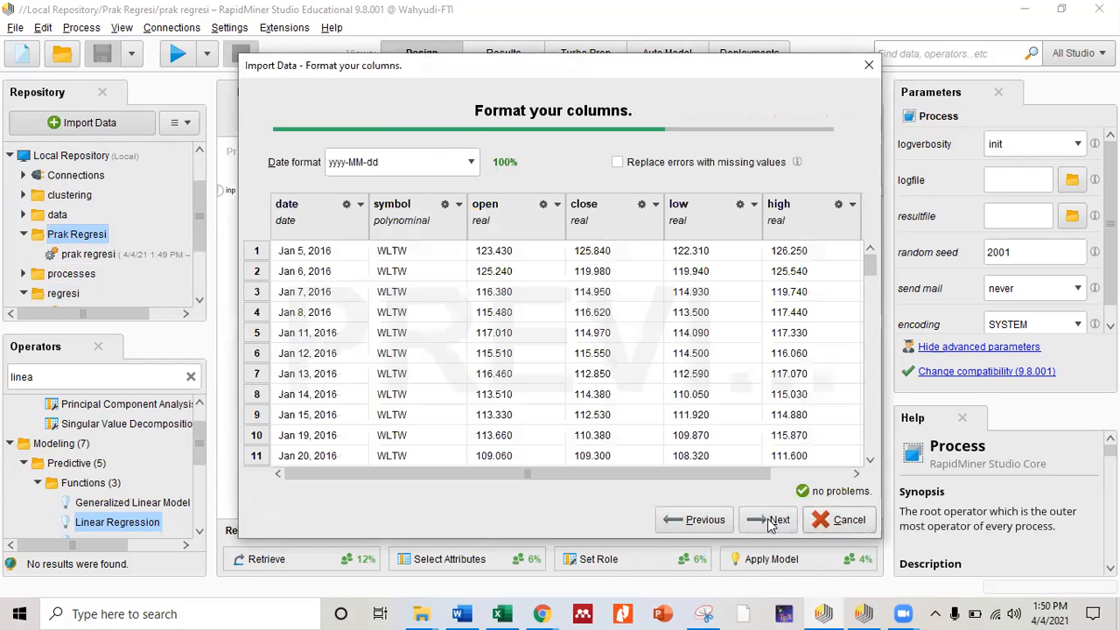
pyautogui.click(770, 522)
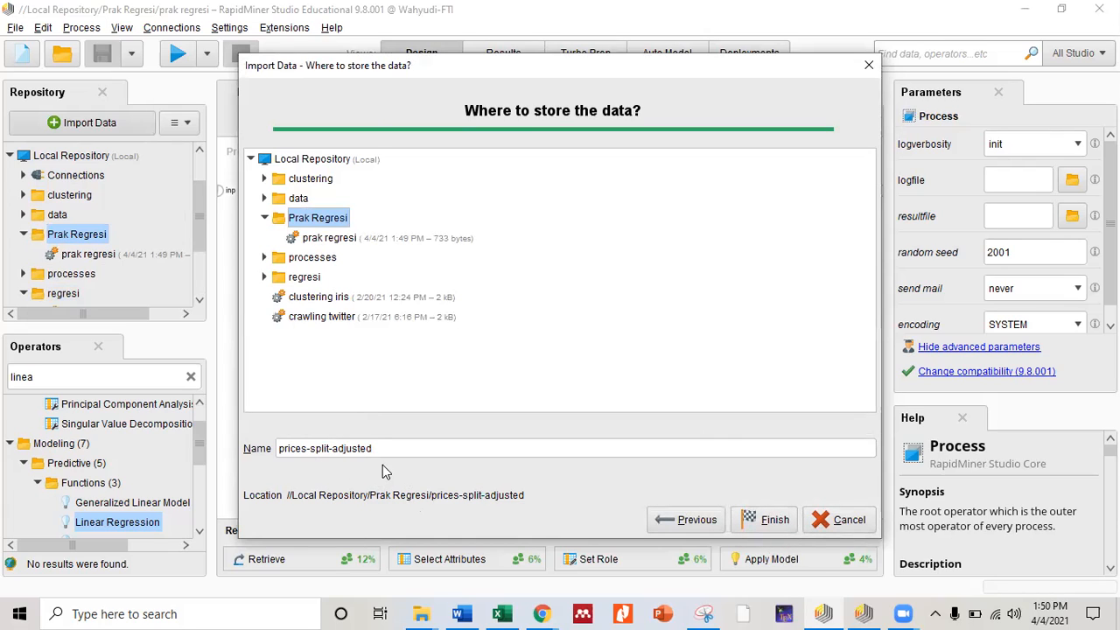
# Step: Name the imported data "bursa saham newyork" and finish storing it in the Prak Regresi folder
pyautogui.moveTo(375, 449); pyautogui.dragTo(276, 446)
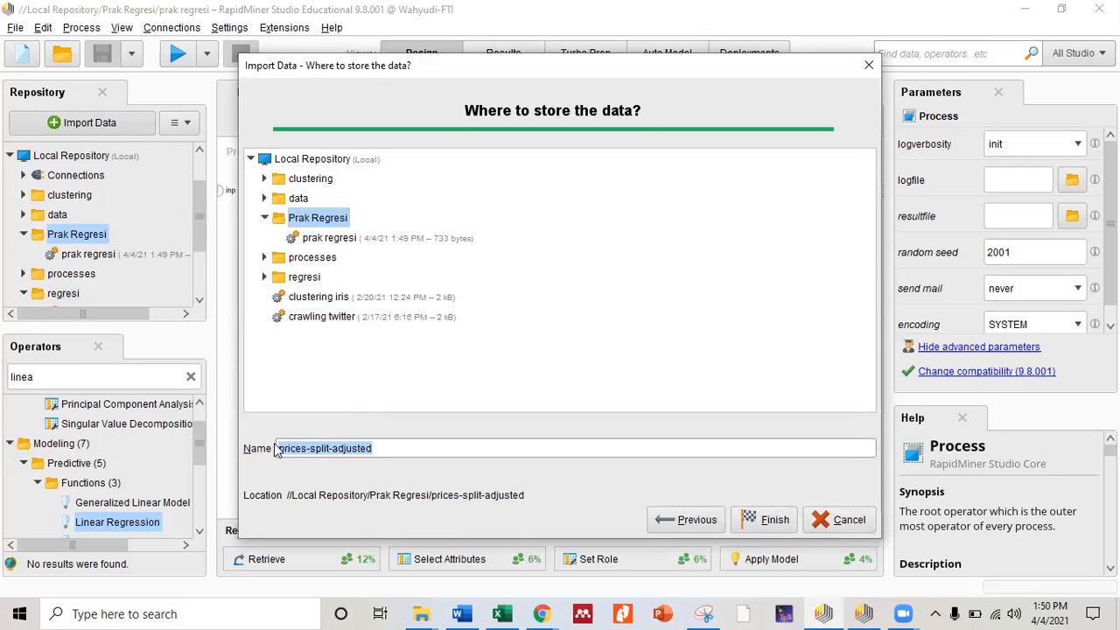
pyautogui.write('b')
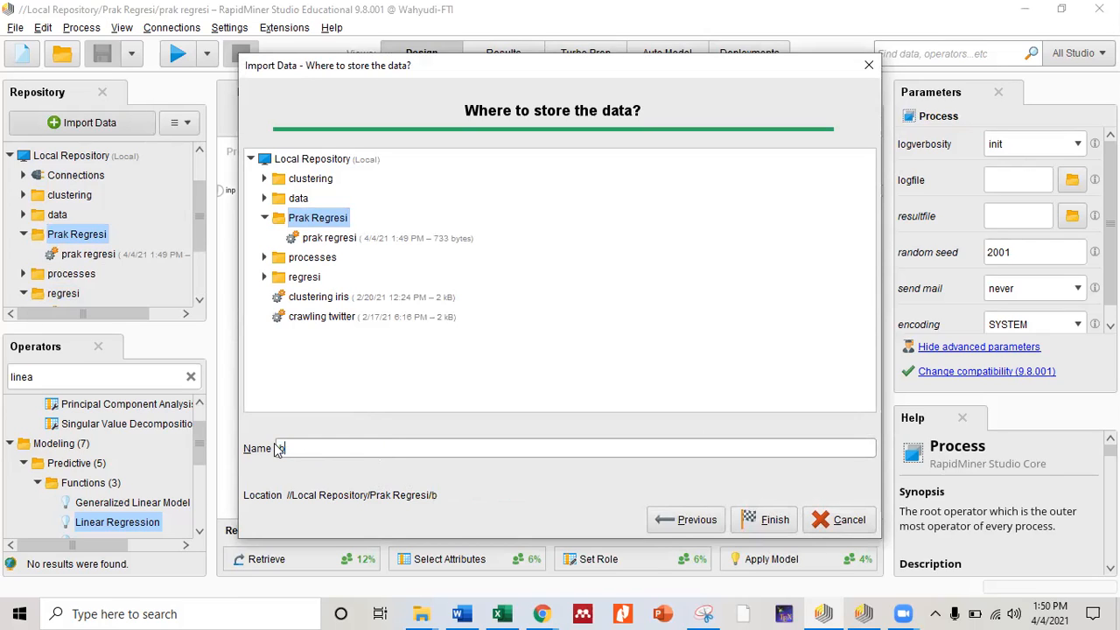
pyautogui.write('ursa saham newyork')
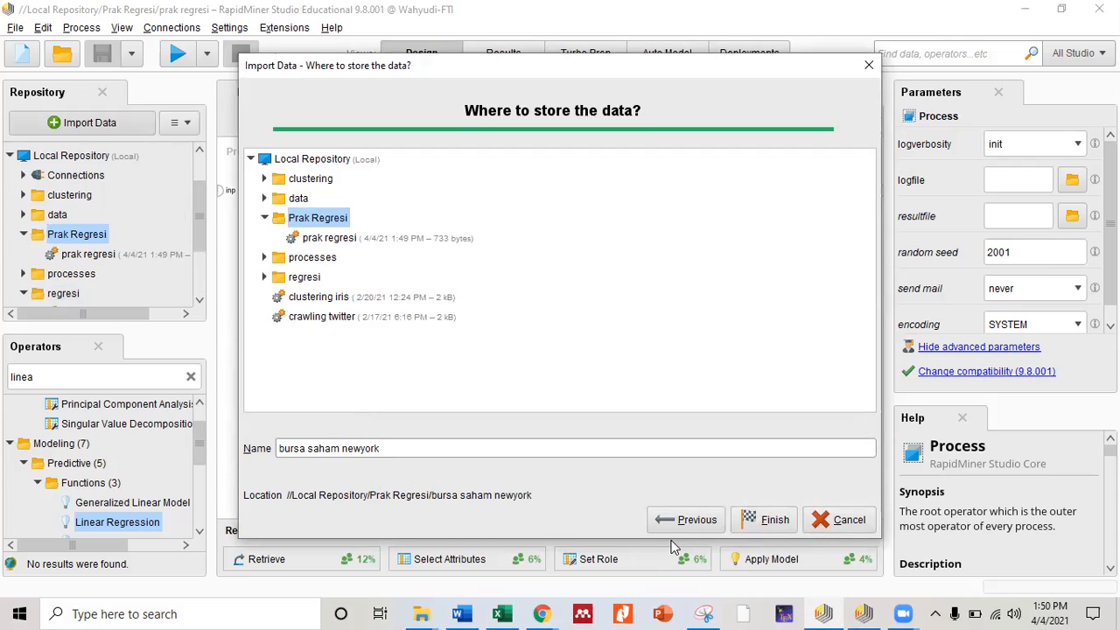
pyautogui.click(752, 526)
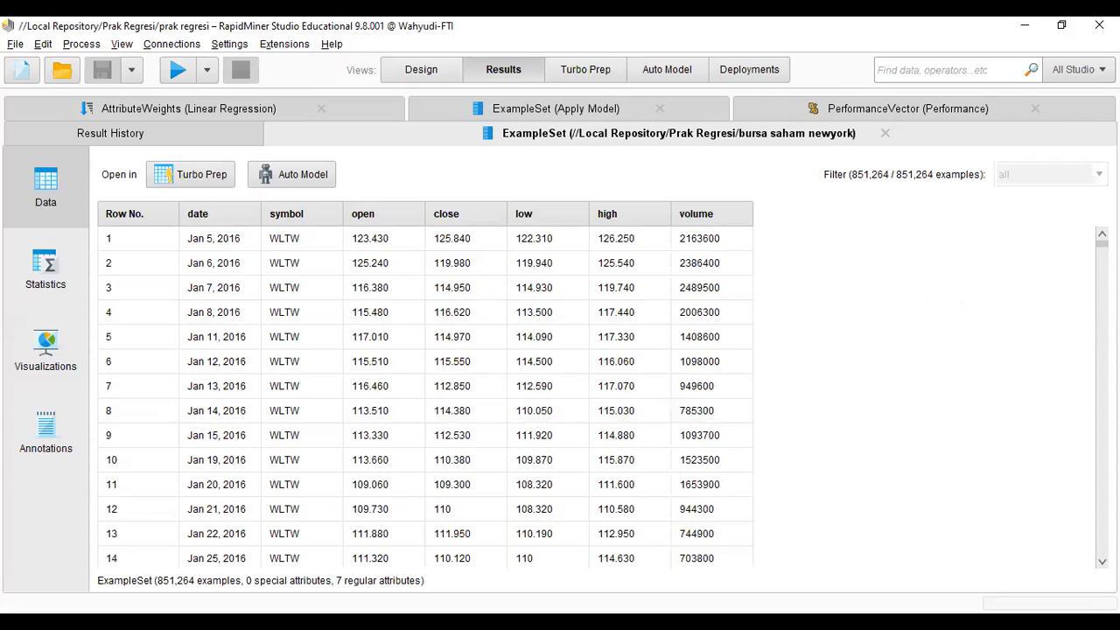
# Step: Examine the dates, symbols and price columns across the imported bursa saham newyork data, then return to the process design view
pyautogui.moveTo(1103, 243); pyautogui.dragTo(1103, 553)
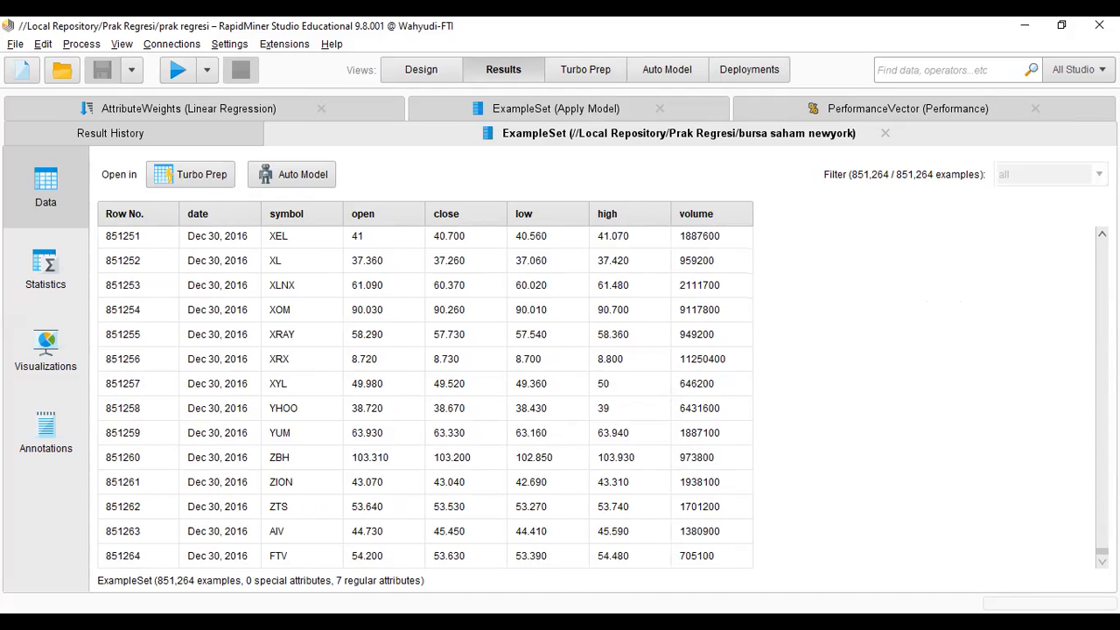
pyautogui.moveTo(1102, 551); pyautogui.dragTo(1102, 243)
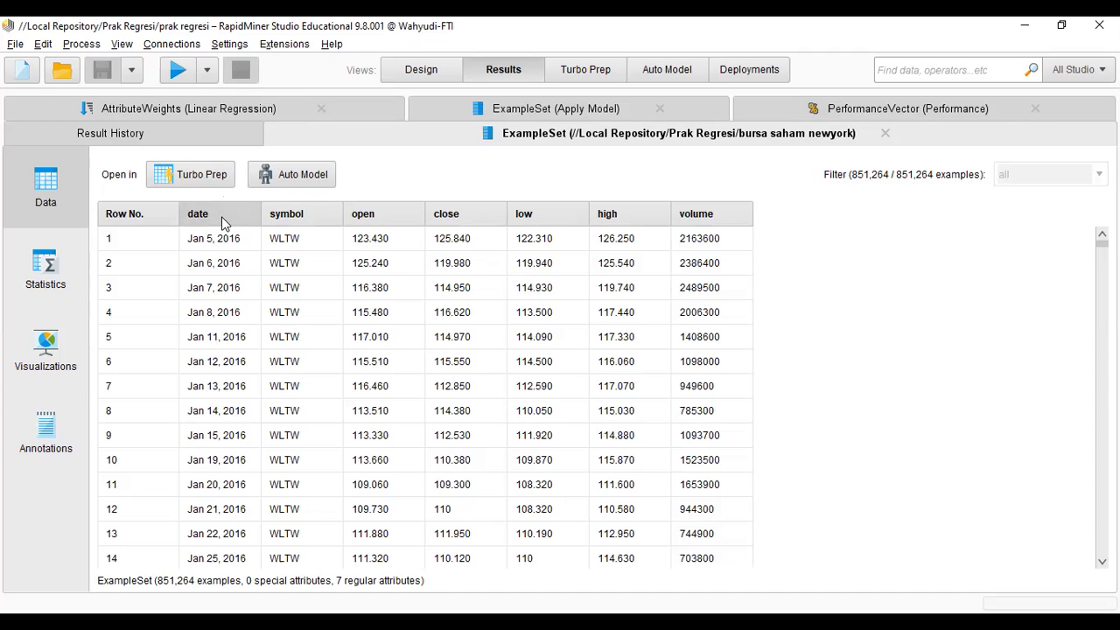
pyautogui.scroll(-3, 263, 289)
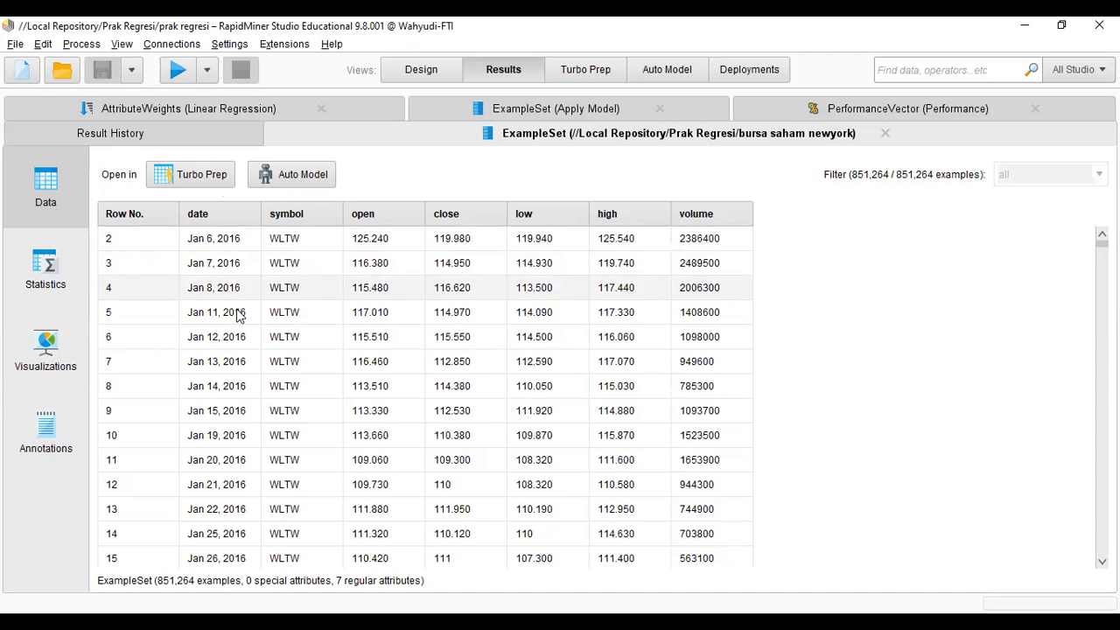
pyautogui.scroll(-5, 275, 368)
pyautogui.scroll(7, 273, 377)
pyautogui.scroll(1, 274, 379)
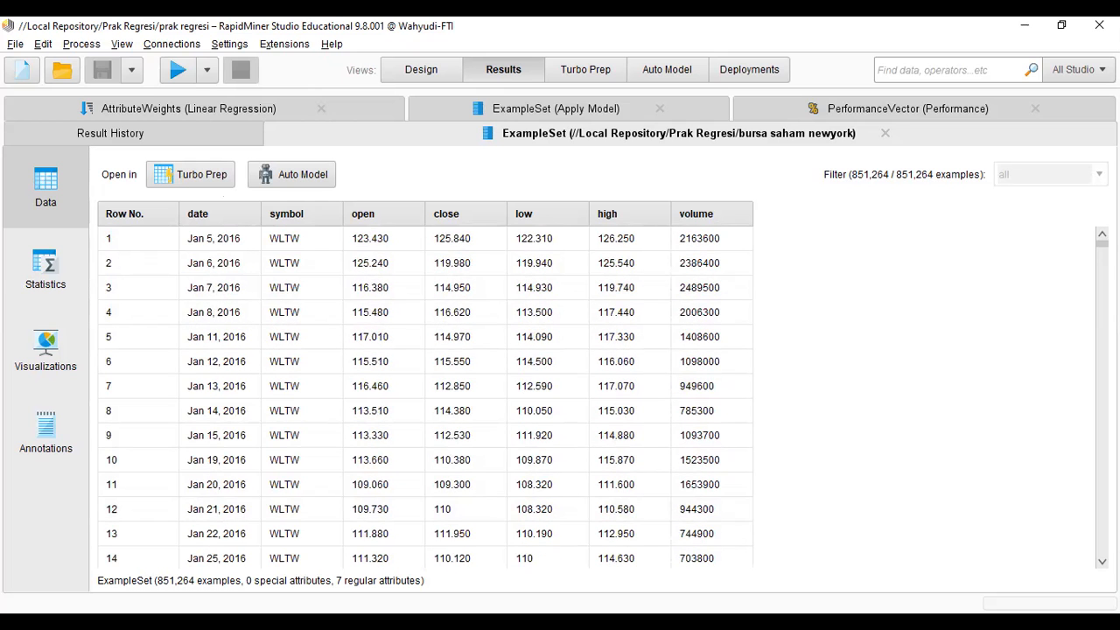
pyautogui.moveTo(1103, 243)
pyautogui.mouseDown()
pyautogui.moveTo(1103, 260)
pyautogui.moveTo(1103, 244)
pyautogui.mouseUp()
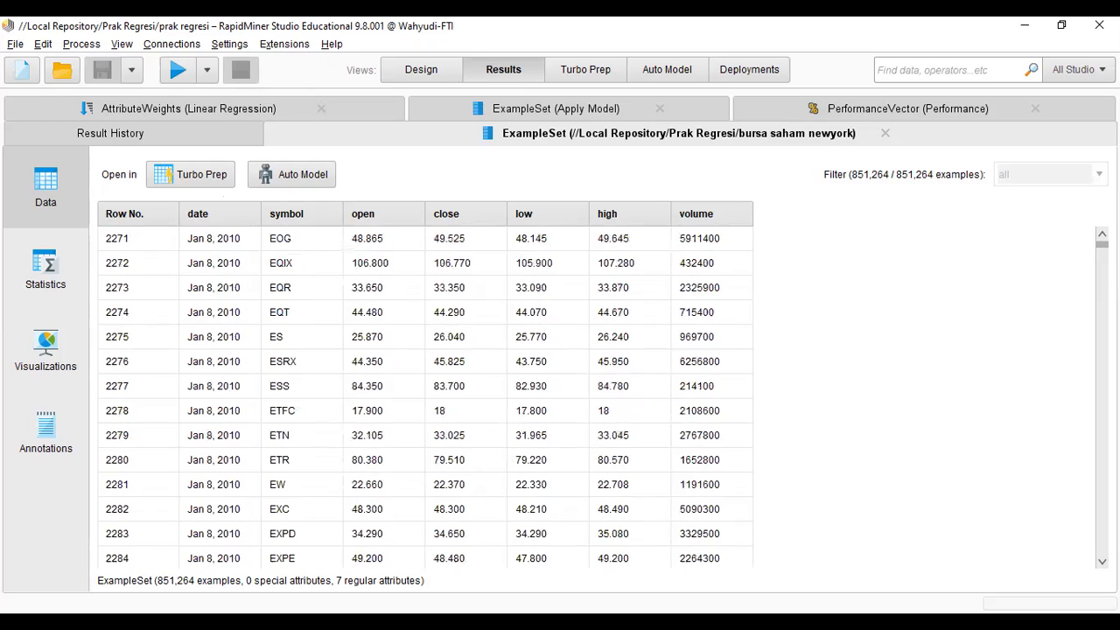
pyautogui.scroll(4, 241, 311)
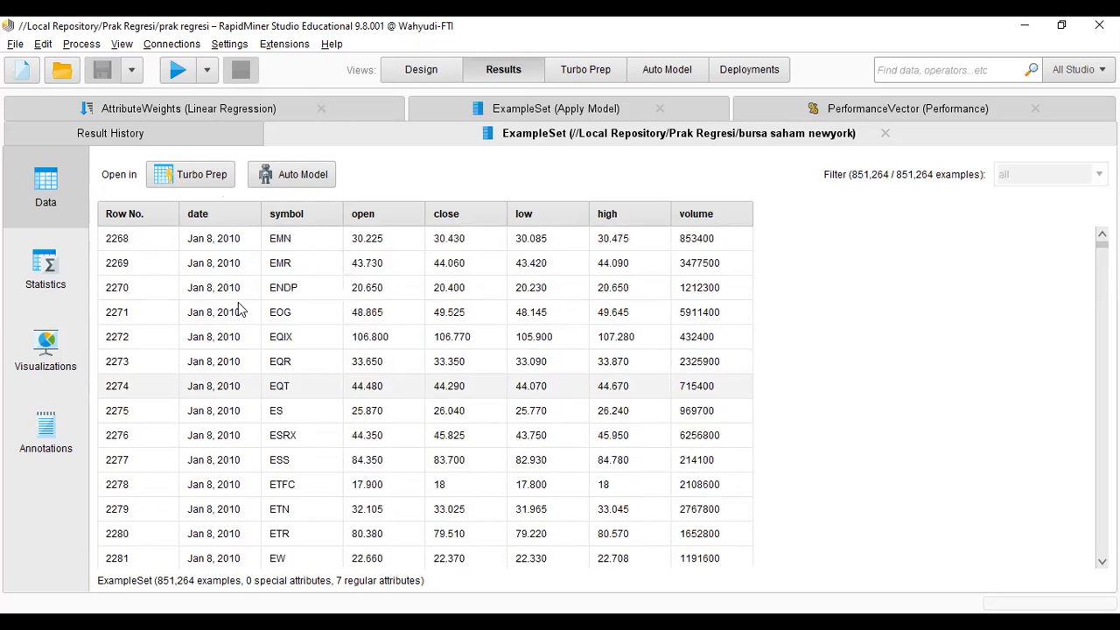
pyautogui.scroll(7, 240, 311)
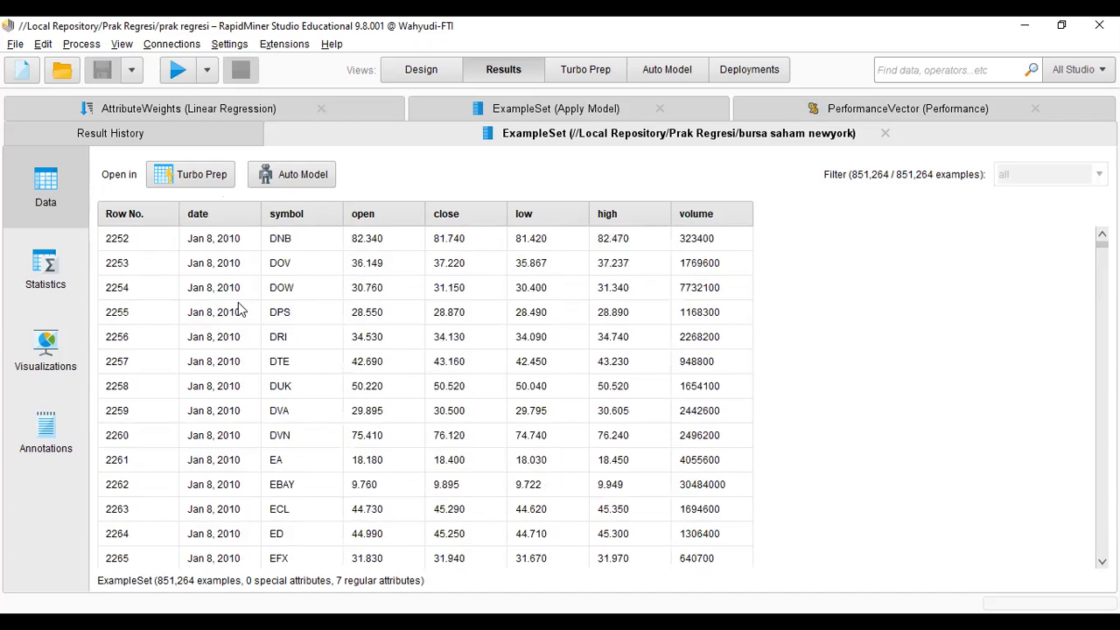
pyautogui.scroll(5, 241, 311)
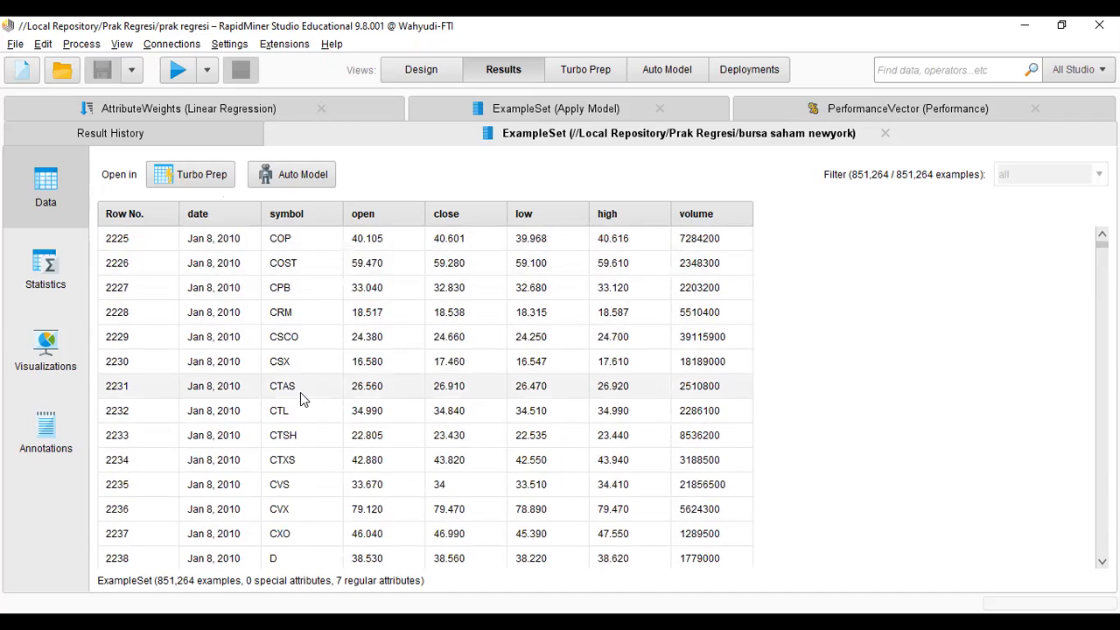
pyautogui.scroll(1, 300, 394)
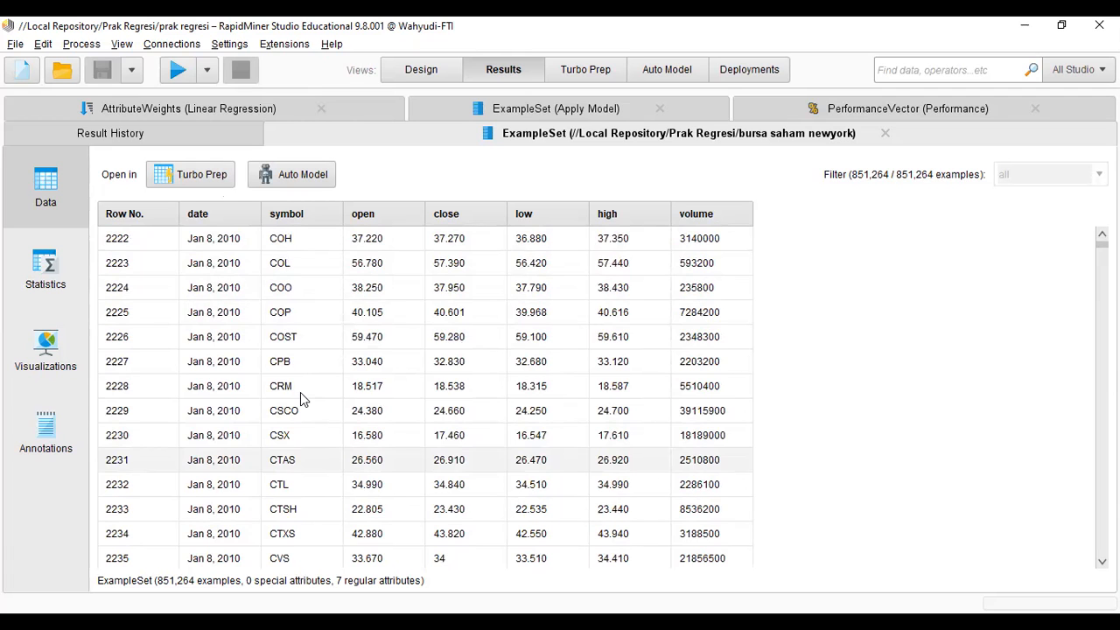
pyautogui.scroll(5, 300, 394)
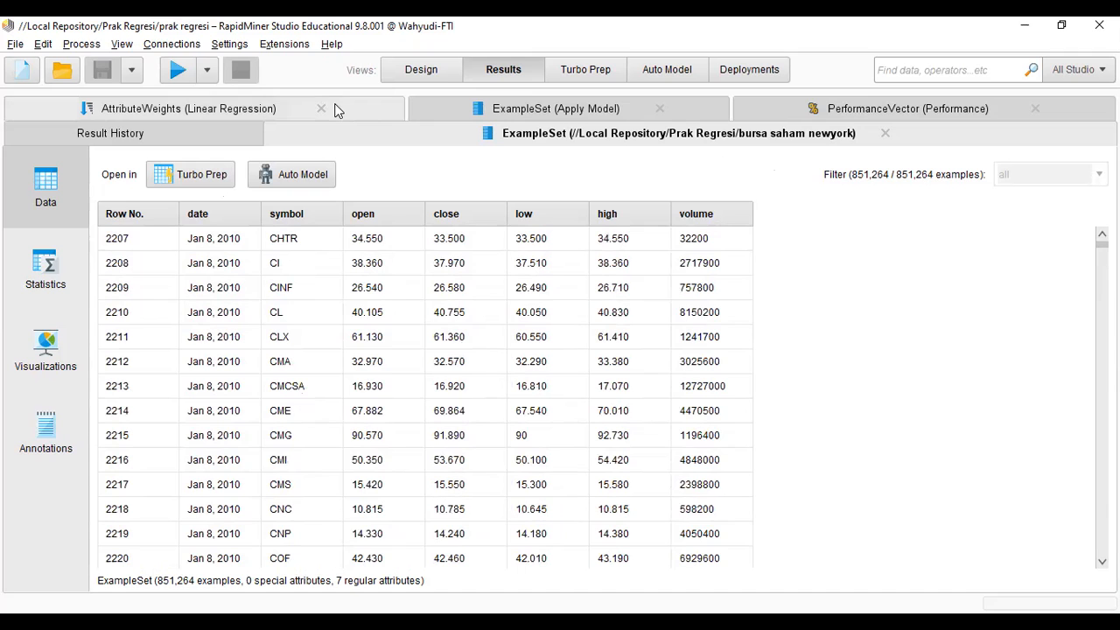
pyautogui.click(424, 70)
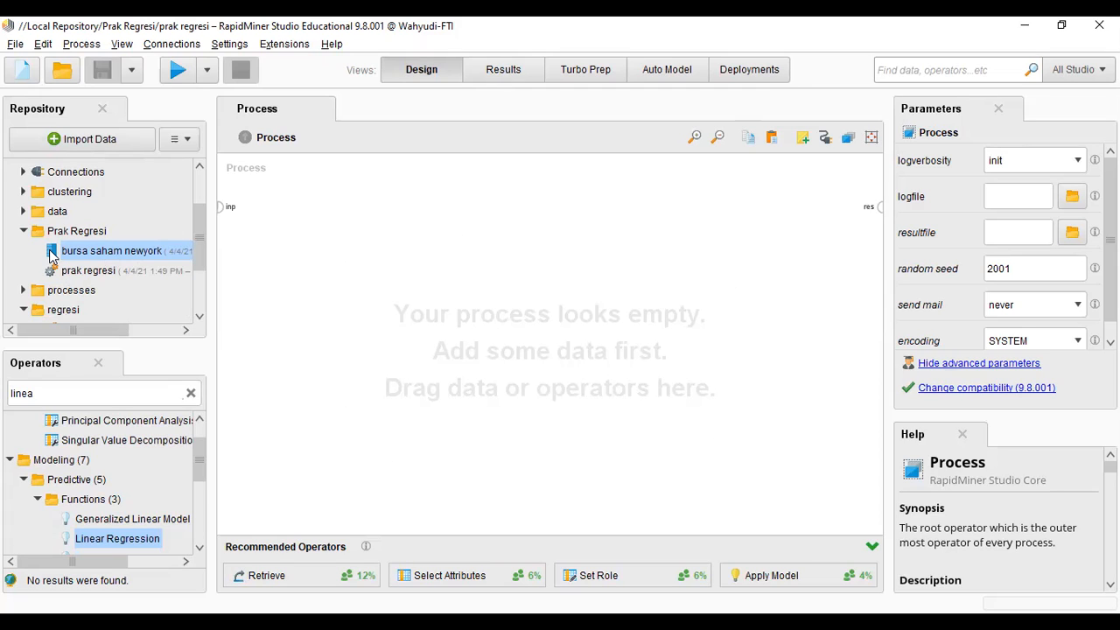
# Step: Place the bursa saham newyork data in the process and connect its output to the process result
pyautogui.moveTo(51, 253); pyautogui.dragTo(303, 261)
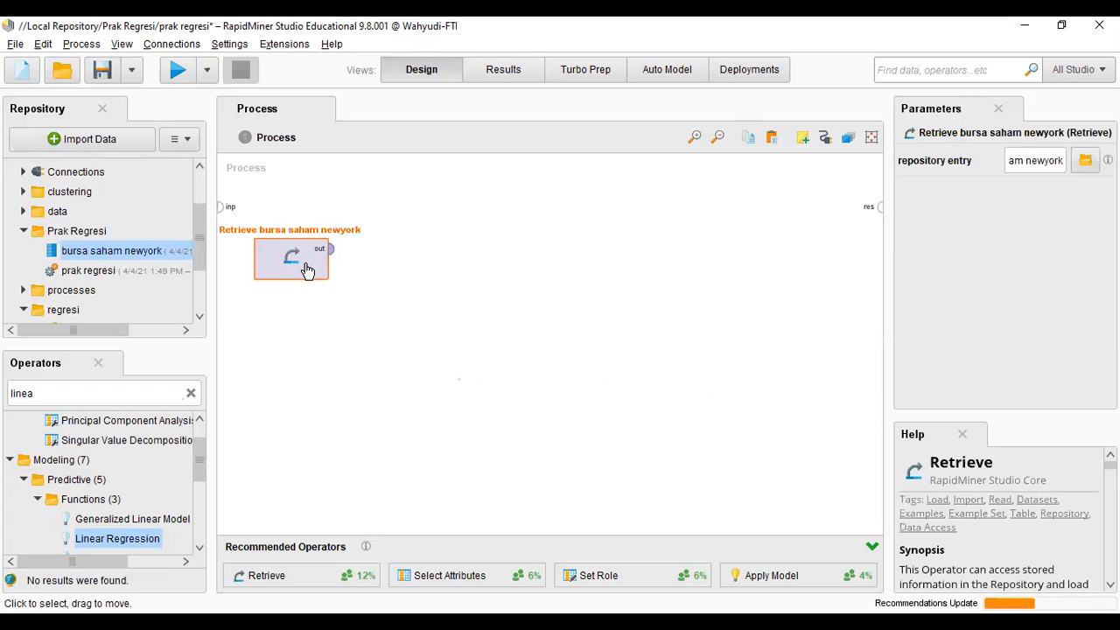
pyautogui.click(332, 250)
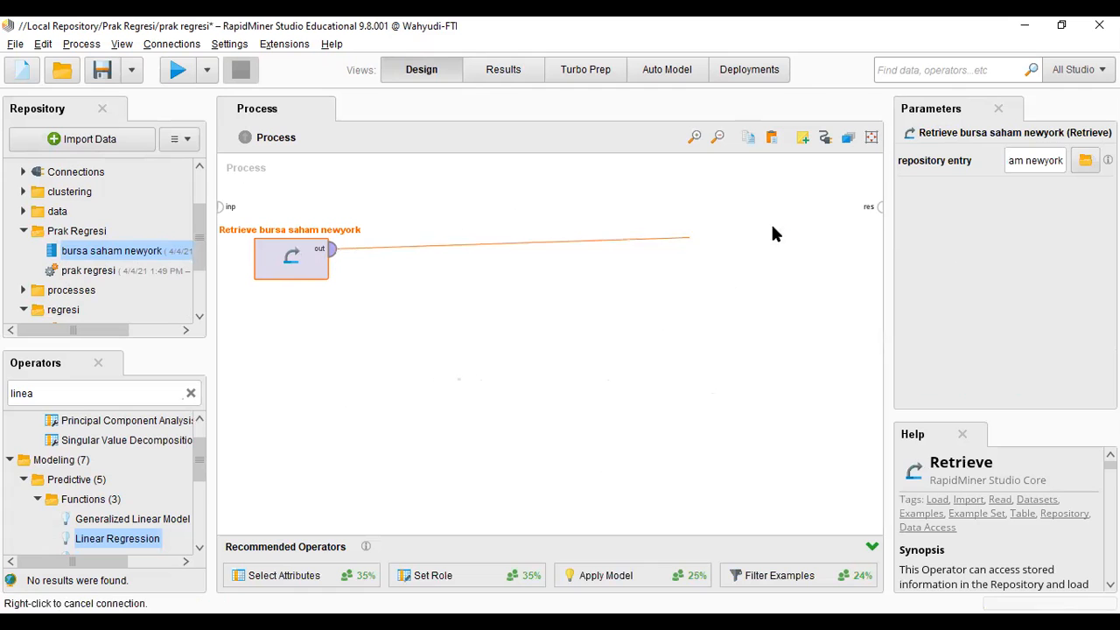
pyautogui.click(878, 207)
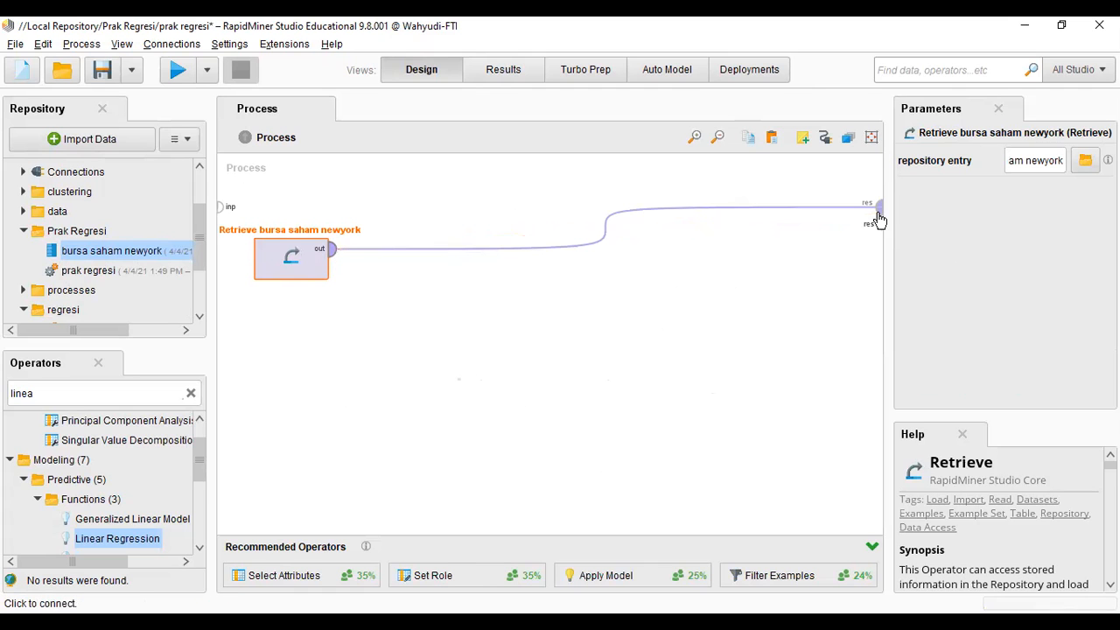
# Step: Run the process and review the retrieved bursa saham newyork data and the result history, then return to the process design
pyautogui.click(179, 73)
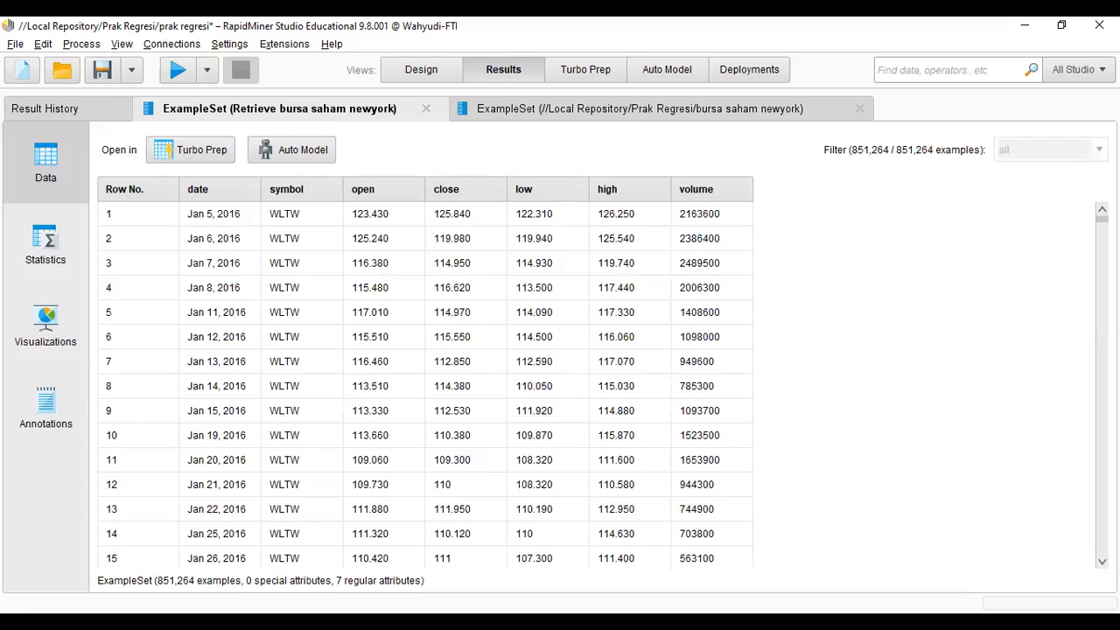
pyautogui.moveTo(1103, 219)
pyautogui.mouseDown()
pyautogui.moveTo(1103, 554)
pyautogui.moveTo(1103, 217)
pyautogui.mouseUp()
pyautogui.click(81, 109)
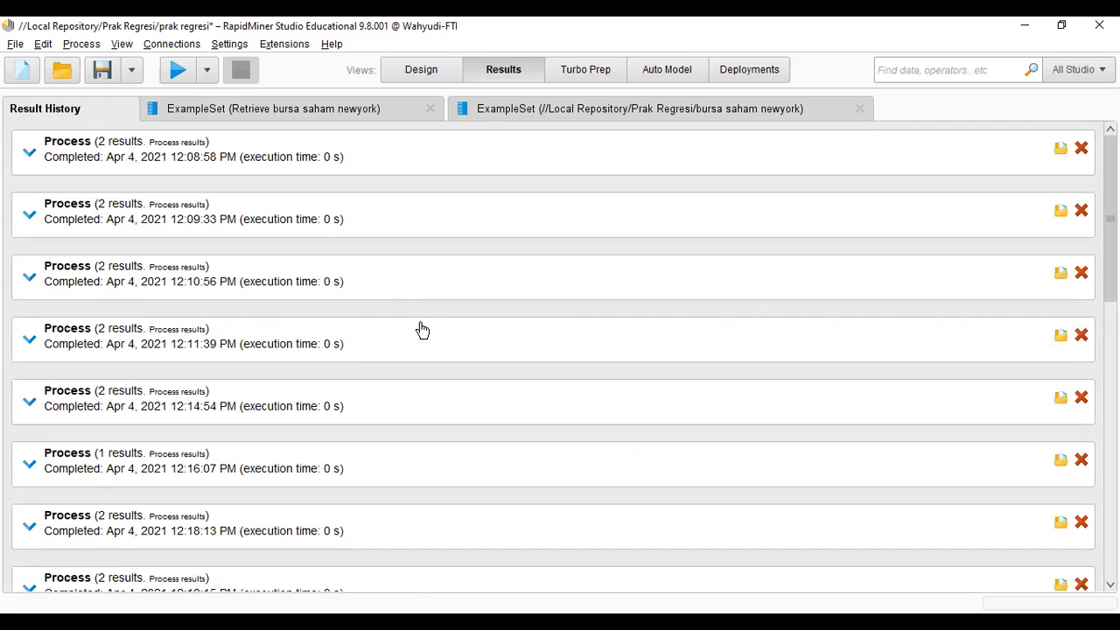
pyautogui.click(418, 74)
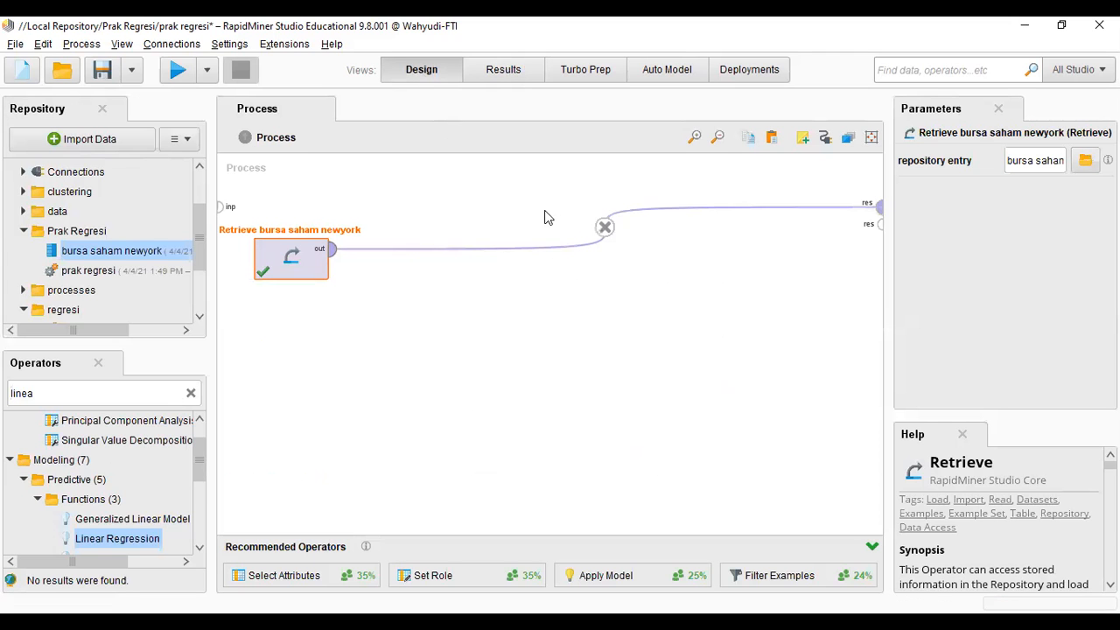
# Step: Remove the data's connection to the process result and feed its output into a newly added Select Attributes operator
pyautogui.click(602, 229)
pyautogui.click(693, 582)
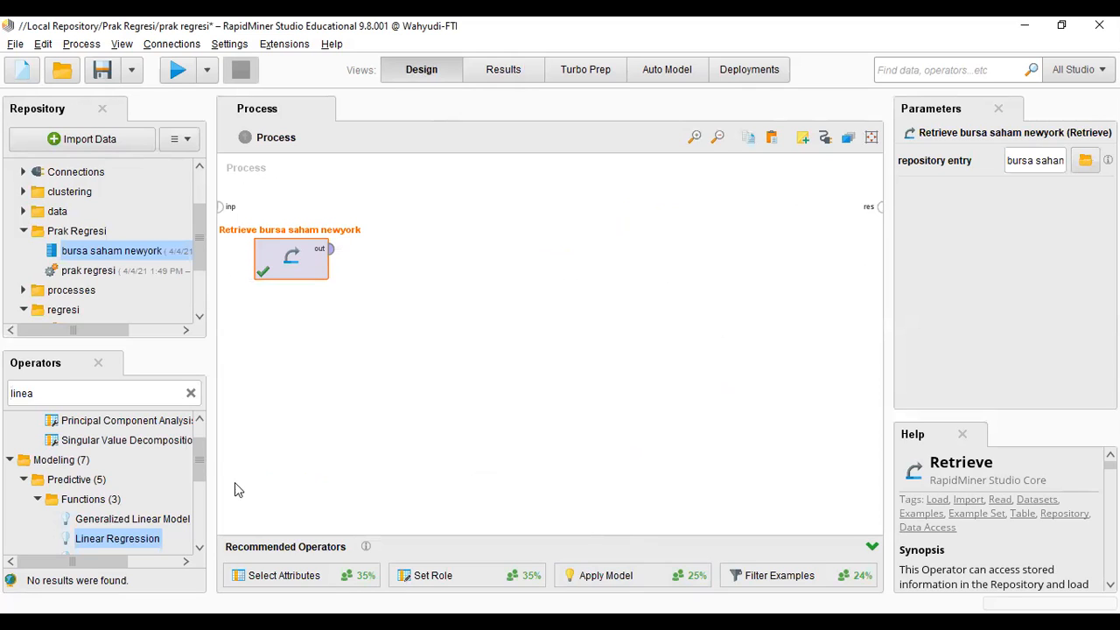
pyautogui.click(190, 394)
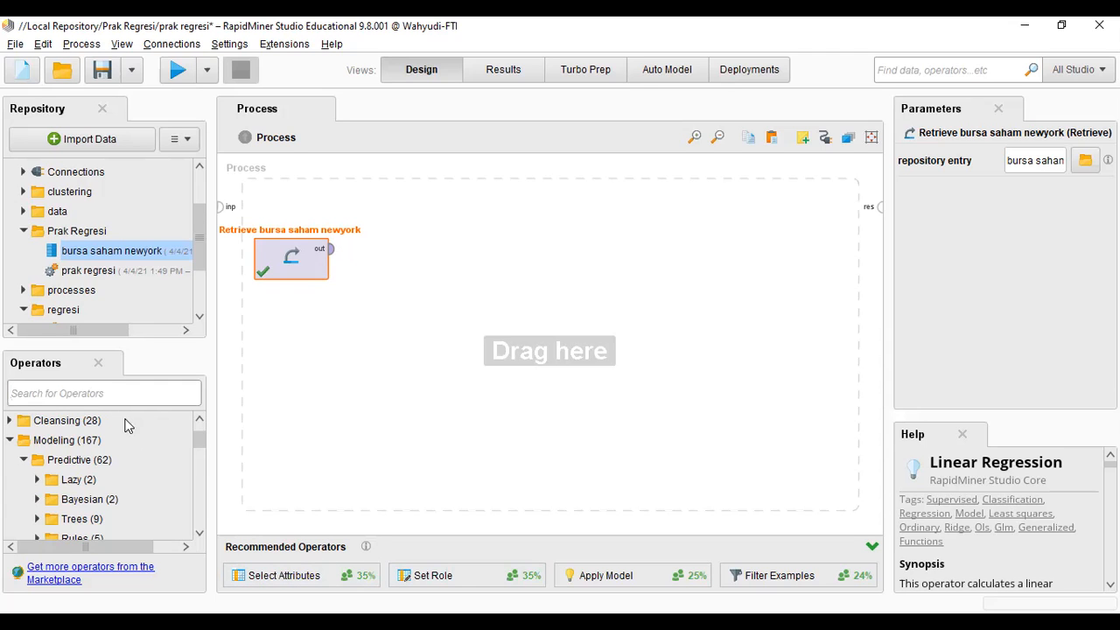
pyautogui.write('sele')
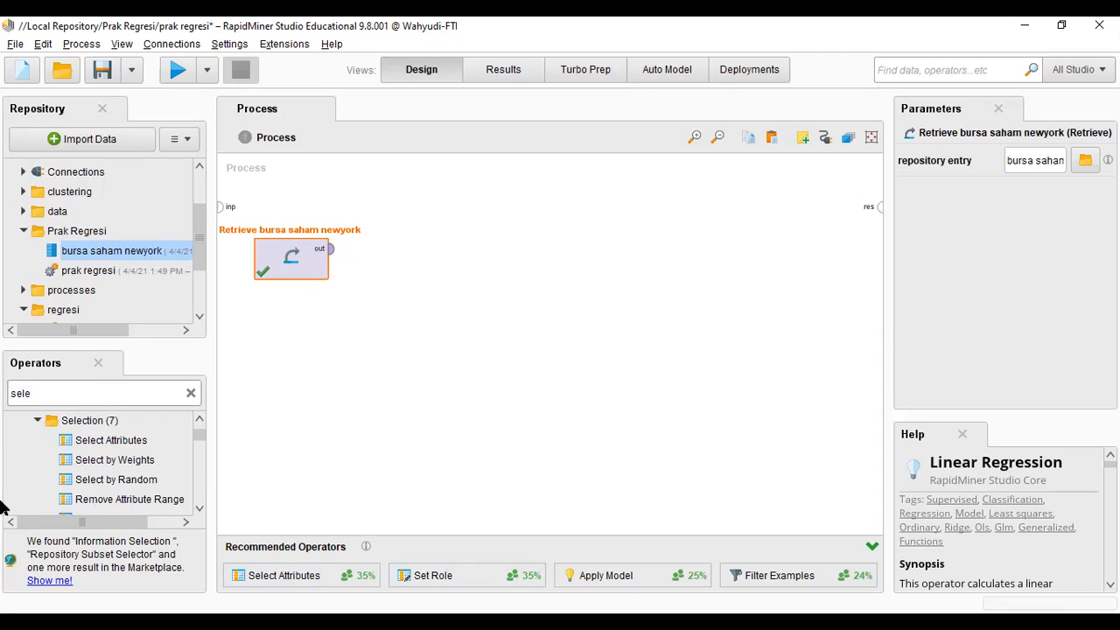
pyautogui.click(121, 442)
pyautogui.moveTo(120, 442); pyautogui.dragTo(385, 254)
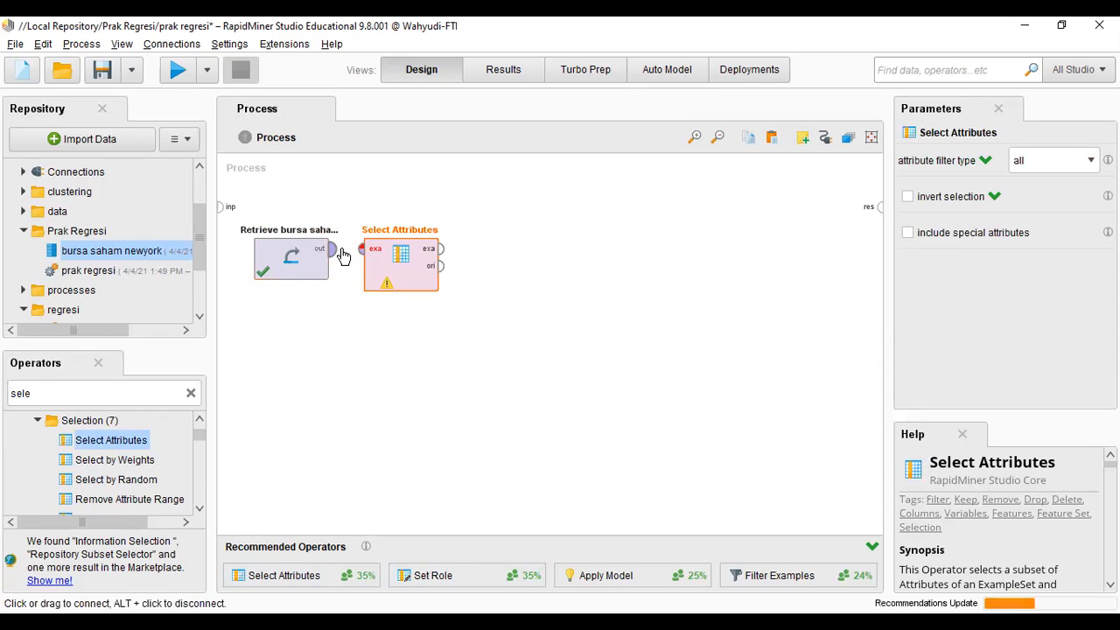
pyautogui.click(331, 249)
pyautogui.click(355, 251)
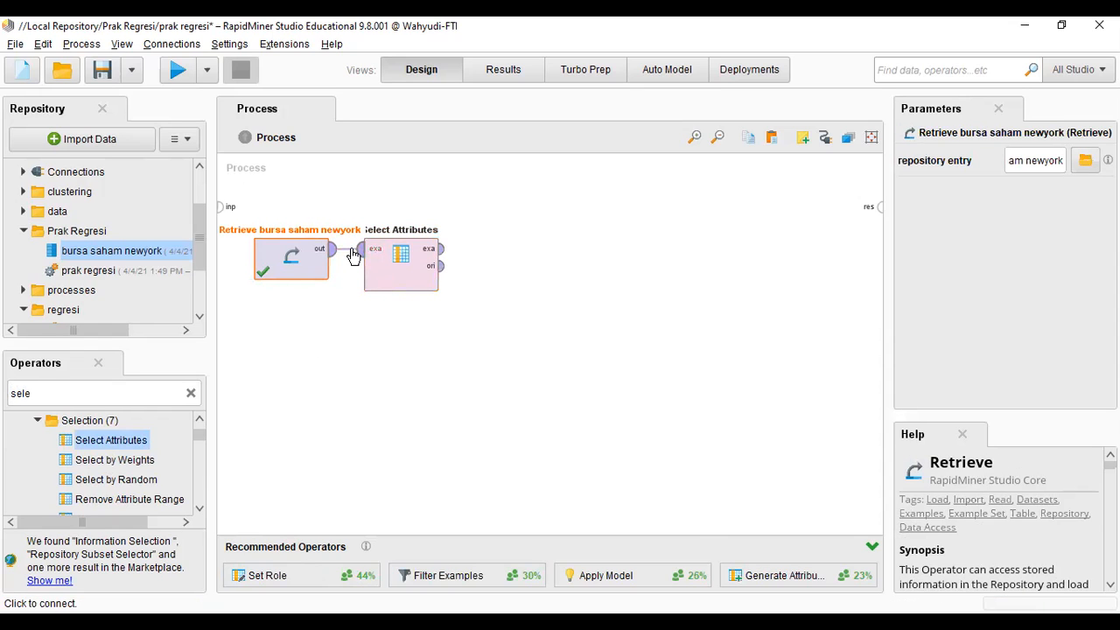
# Step: Set the attribute filter type of Select Attributes to subset
pyautogui.click(408, 273)
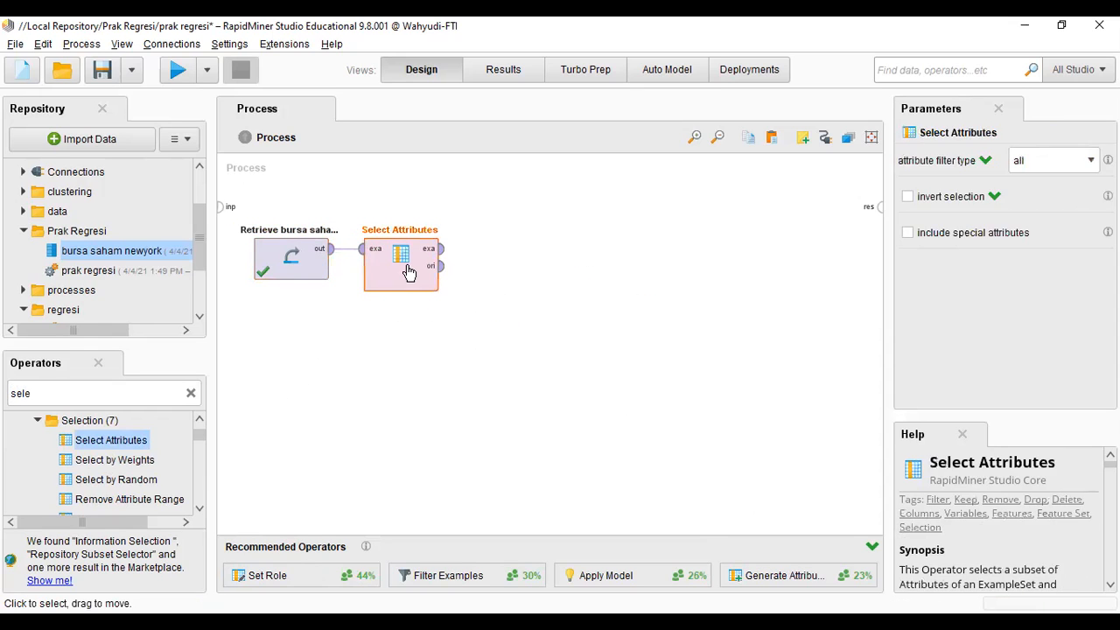
pyautogui.click(1077, 165)
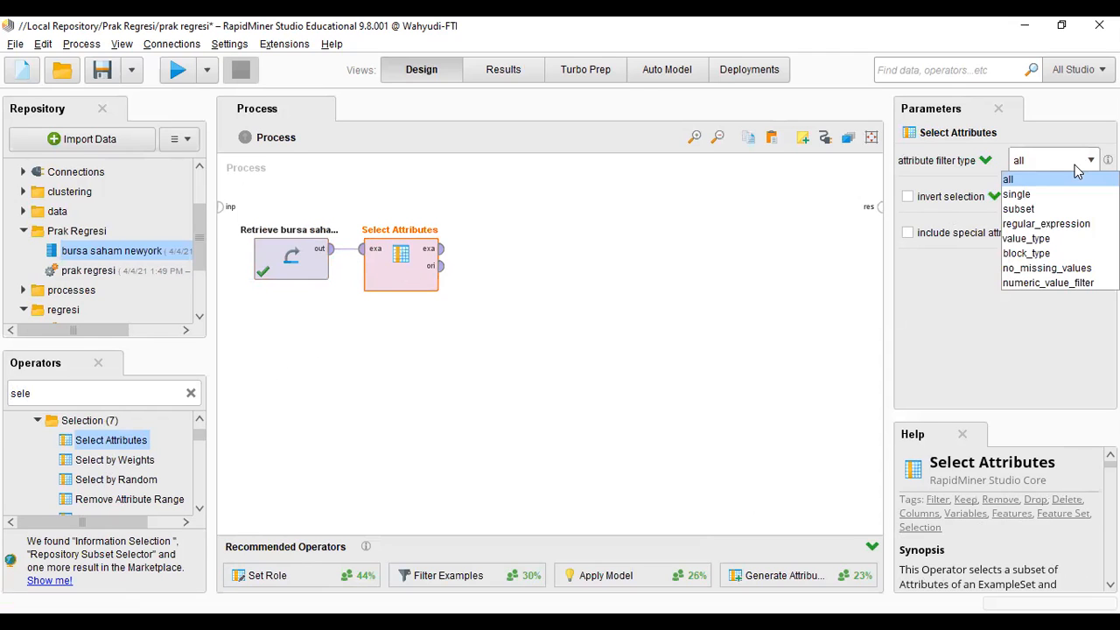
pyautogui.click(1050, 210)
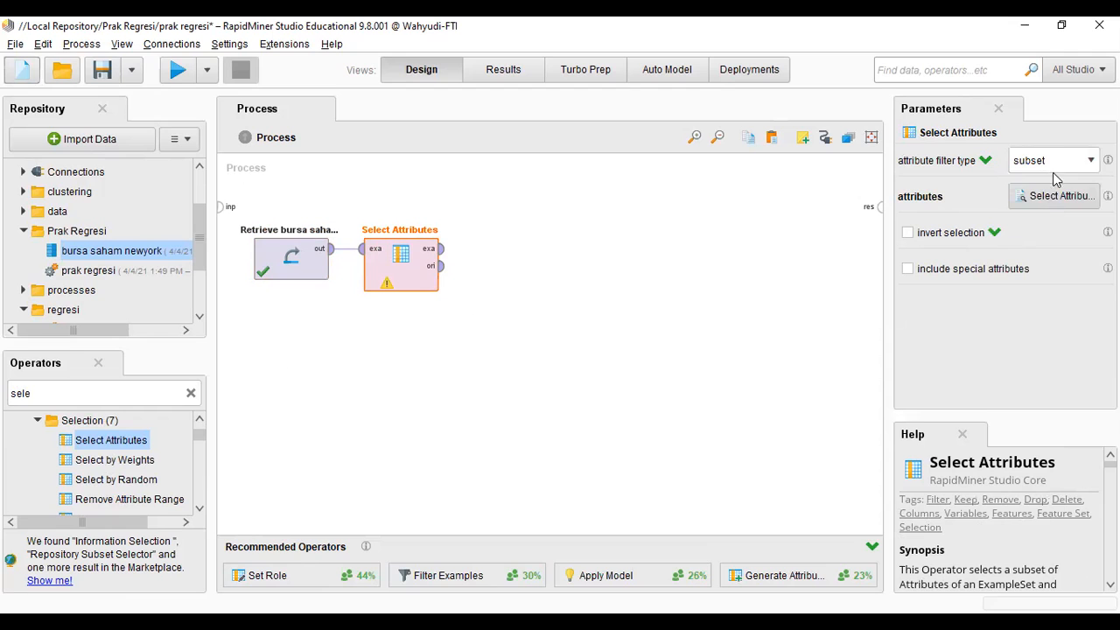
pyautogui.click(1073, 168)
pyautogui.click(624, 207)
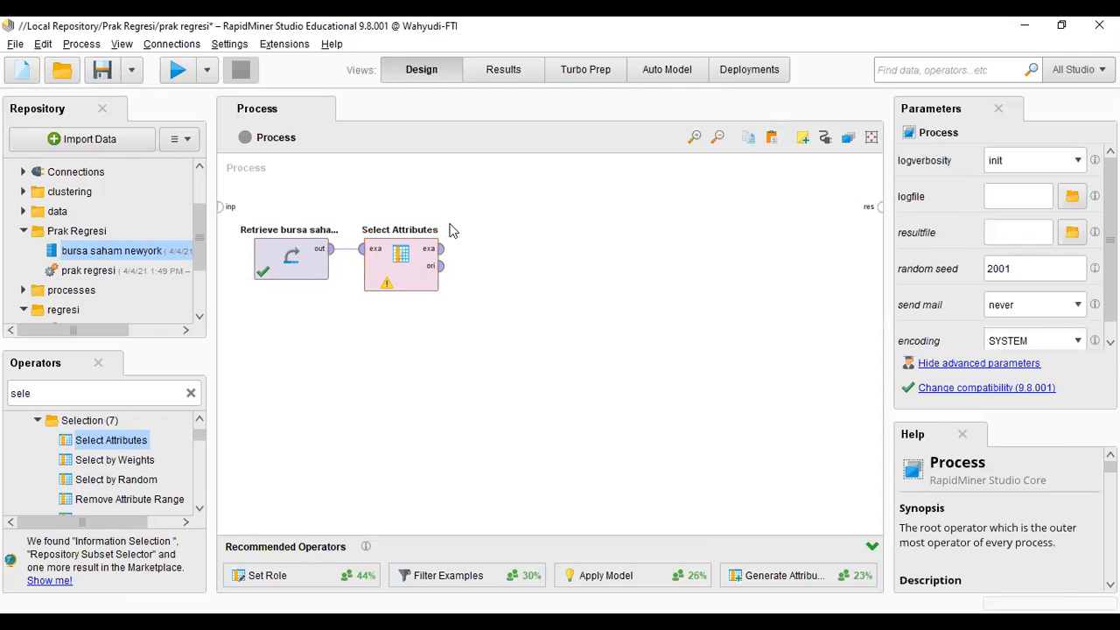
# Step: Review the columns of the retrieved bursa saham newyork example set, then return to the process design
pyautogui.click(510, 78)
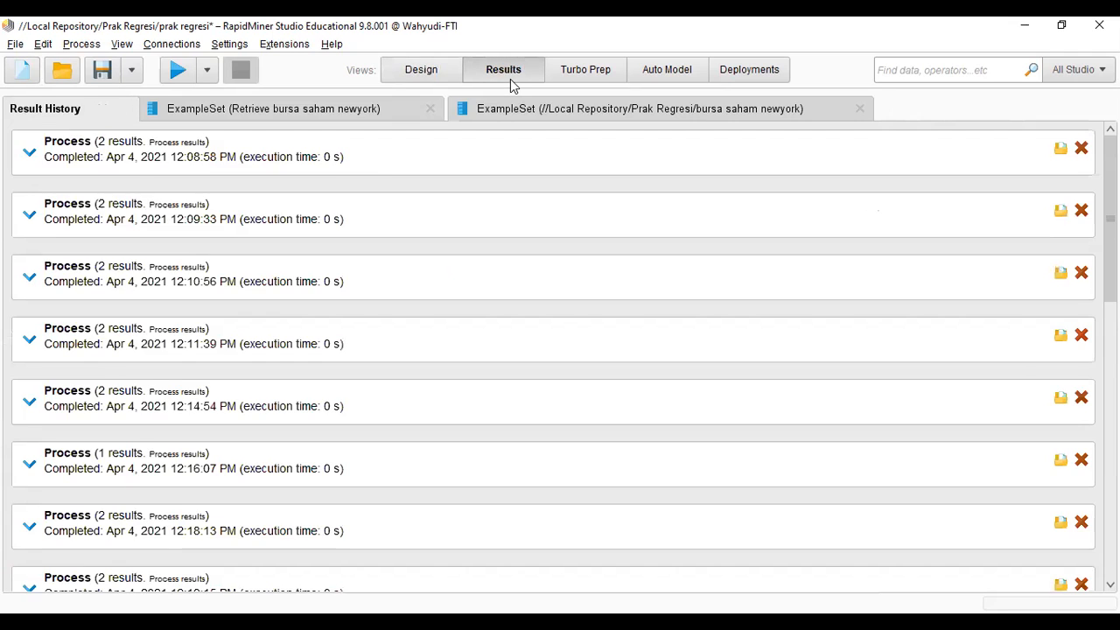
pyautogui.click(223, 112)
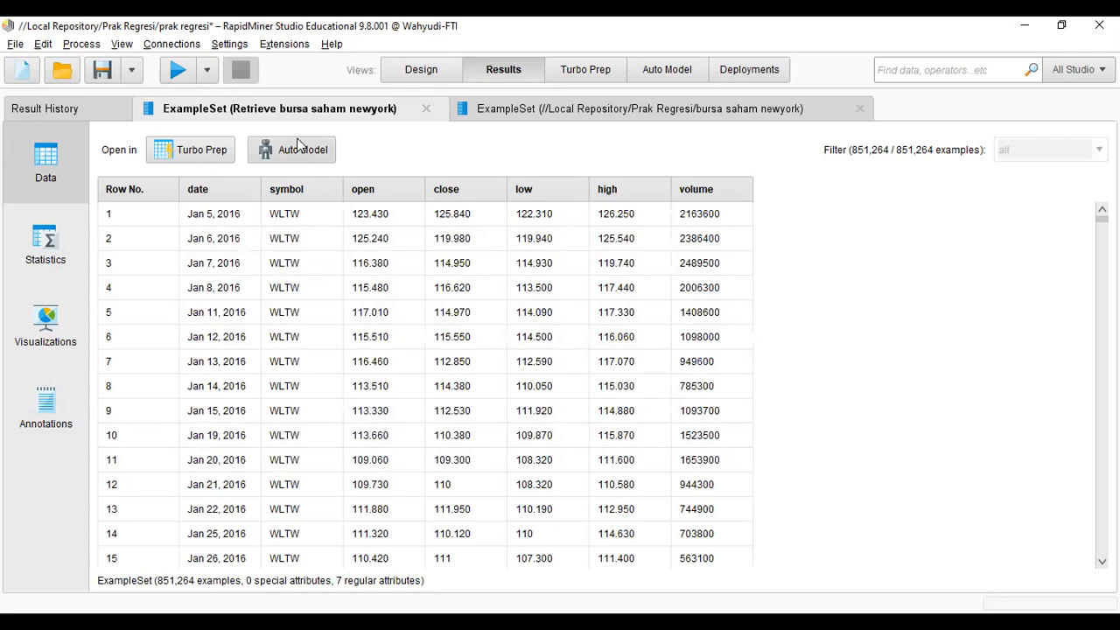
pyautogui.click(421, 70)
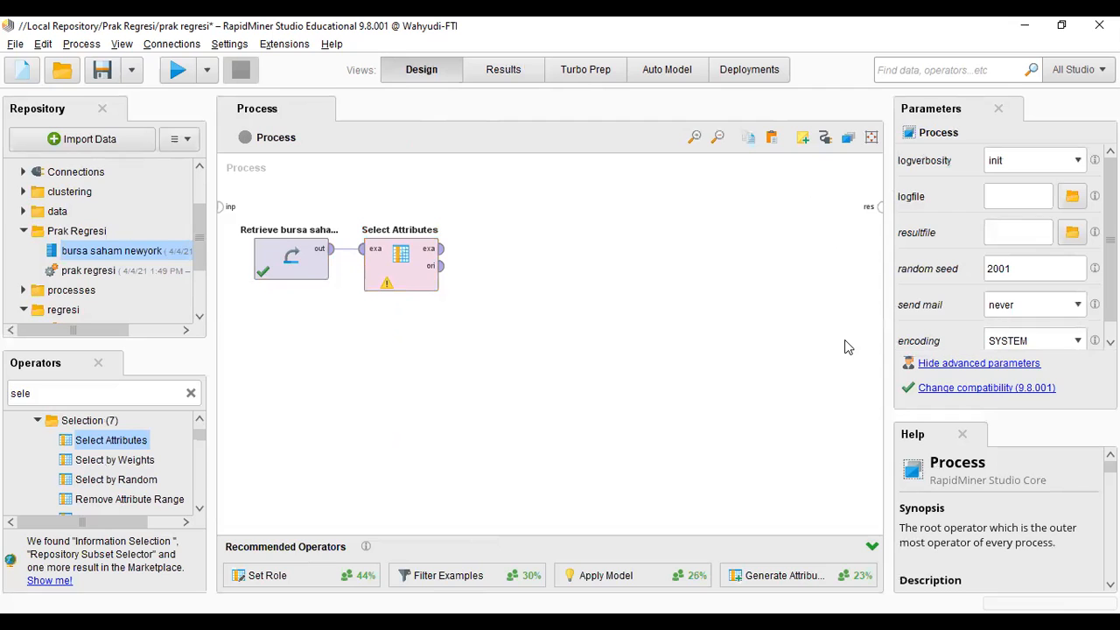
# Step: Choose the high and close attributes as the subset for Select Attributes and apply the selection
pyautogui.click(387, 278)
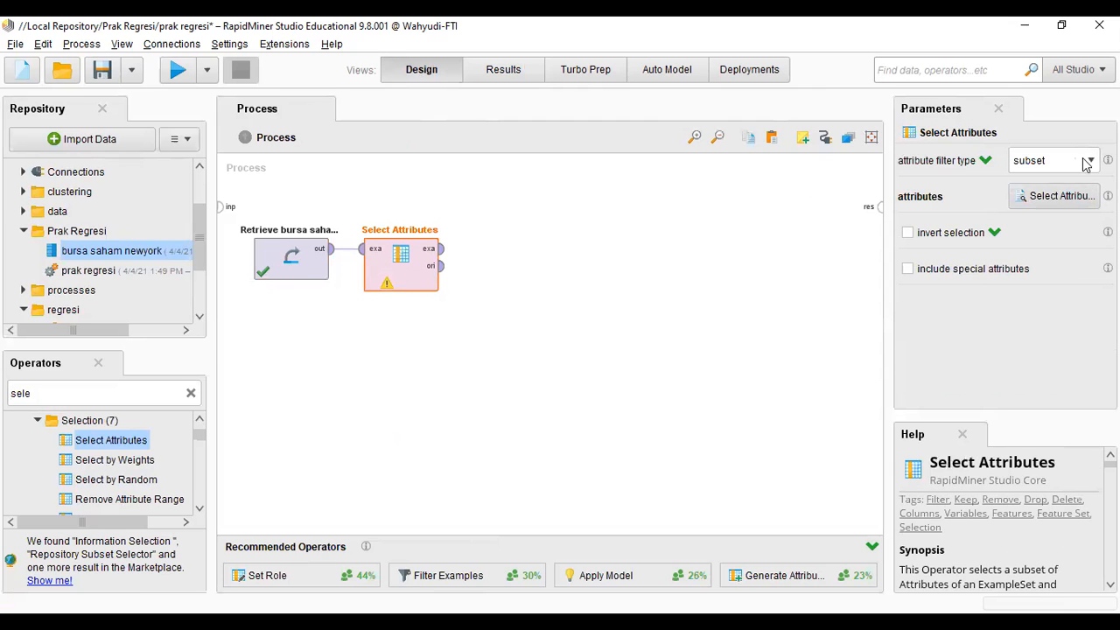
pyautogui.click(1054, 196)
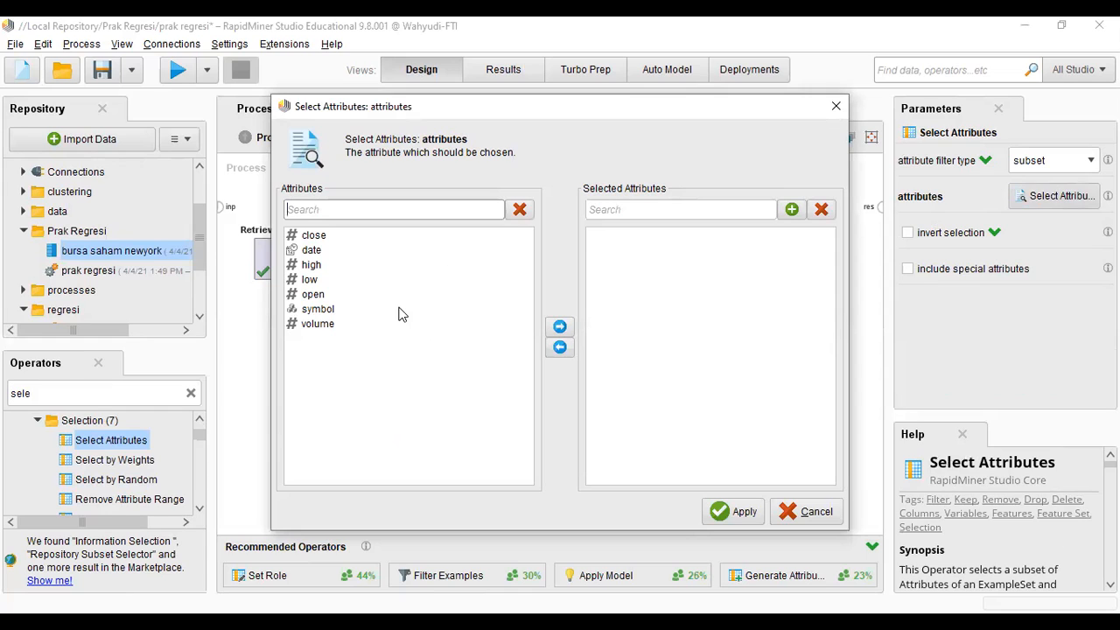
pyautogui.click(337, 267)
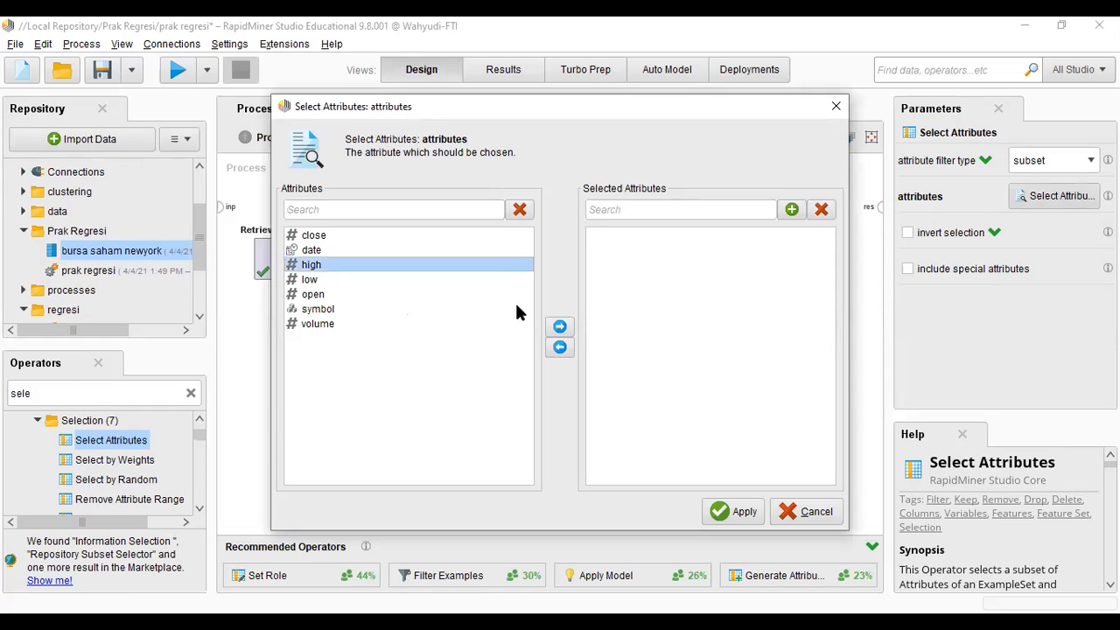
pyautogui.click(560, 326)
pyautogui.click(338, 237)
pyautogui.click(560, 326)
pyautogui.click(744, 512)
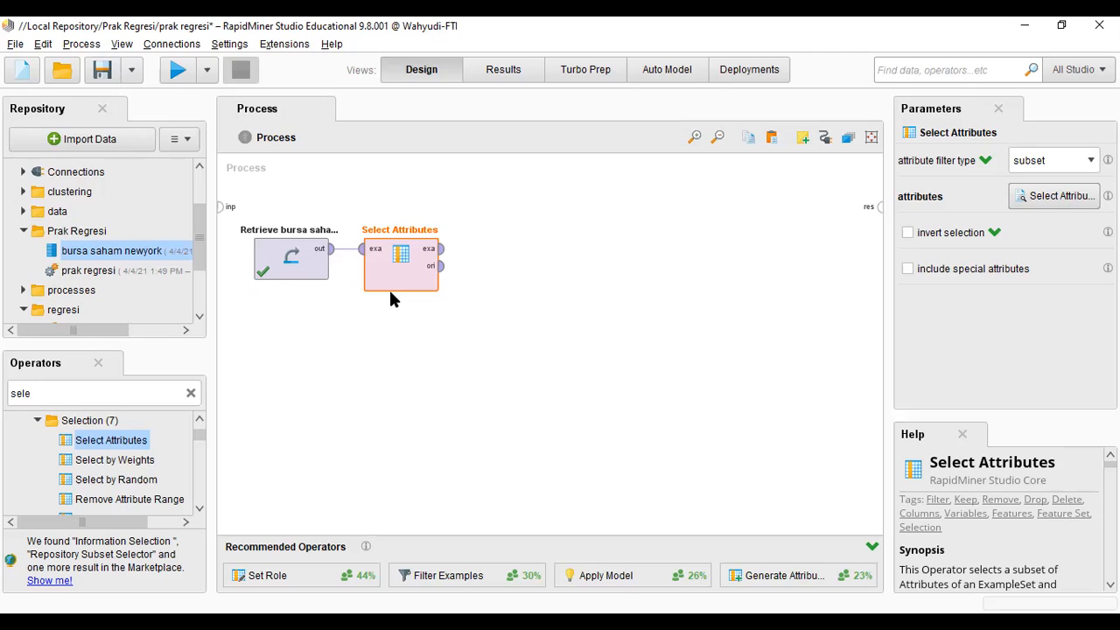
# Step: Add a Set Role operator after Select Attributes and connect the selected example set to its input
pyautogui.click(191, 394)
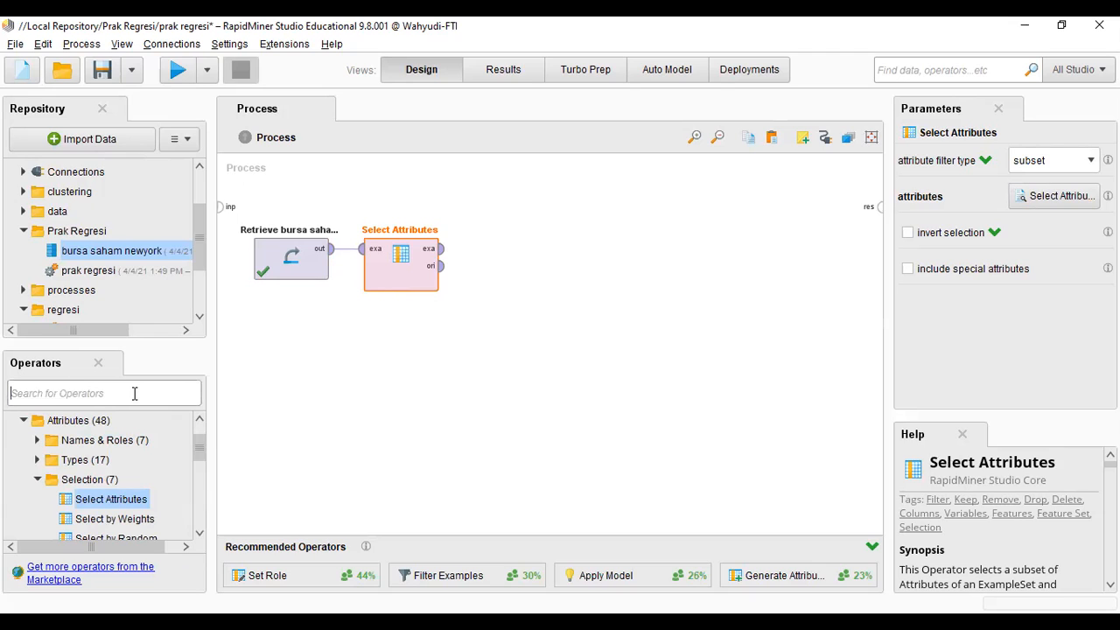
pyautogui.moveTo(247, 567); pyautogui.dragTo(353, 425)
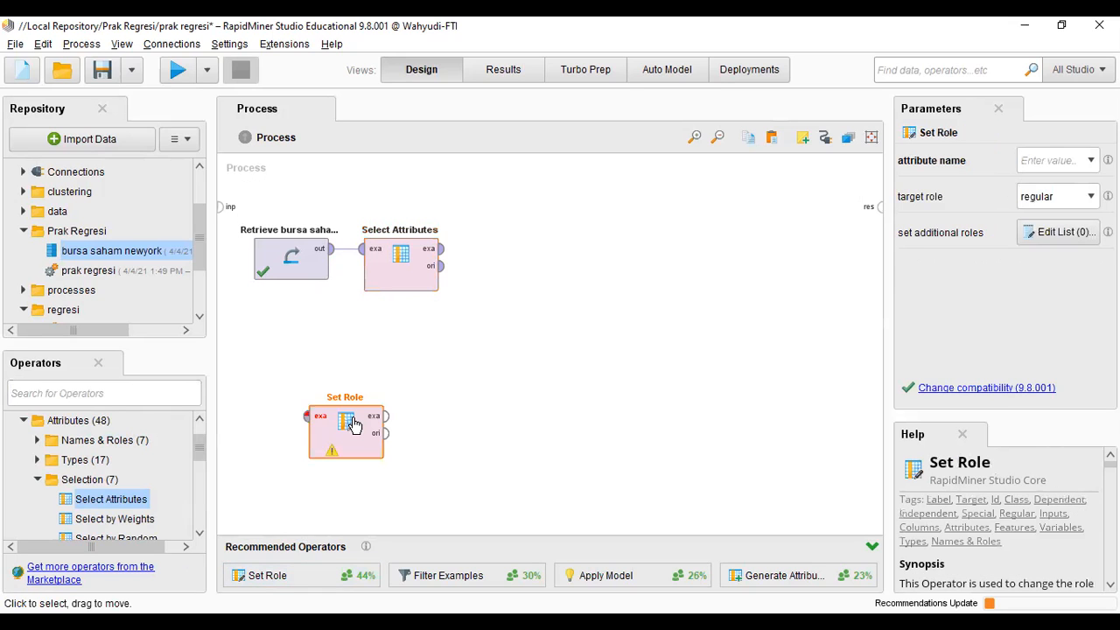
pyautogui.press('Delete')
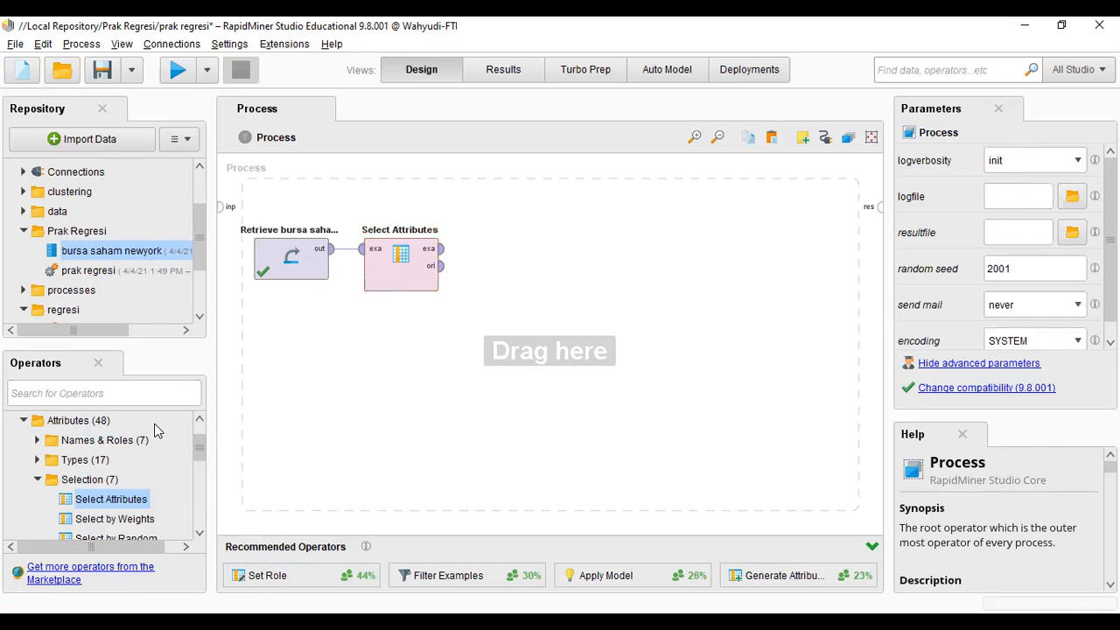
pyautogui.click(159, 394)
pyautogui.write('s')
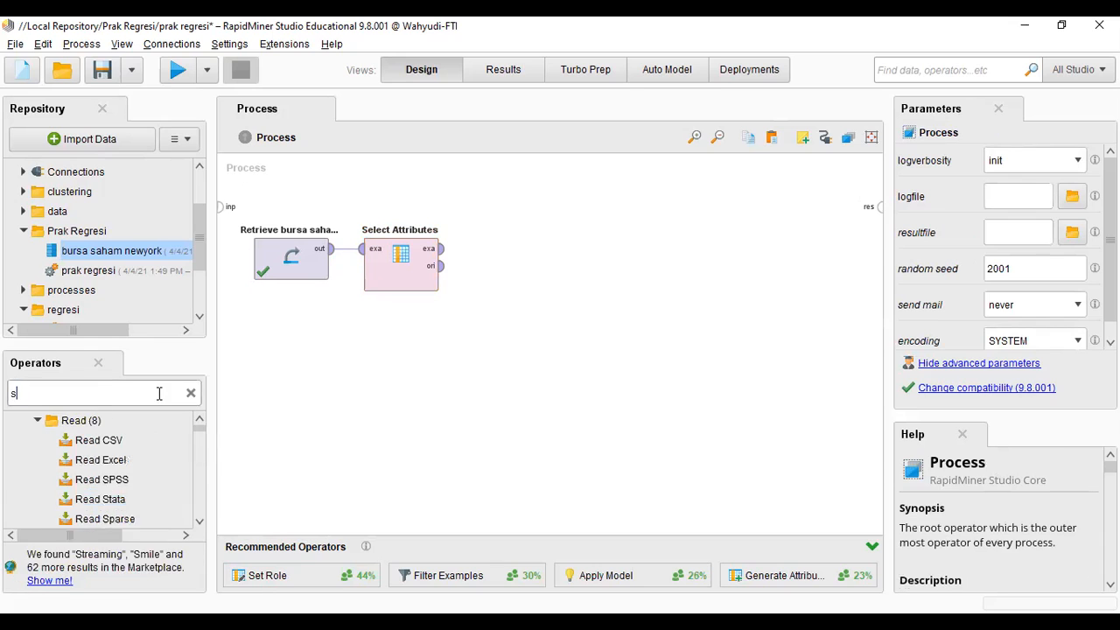
pyautogui.write('et role')
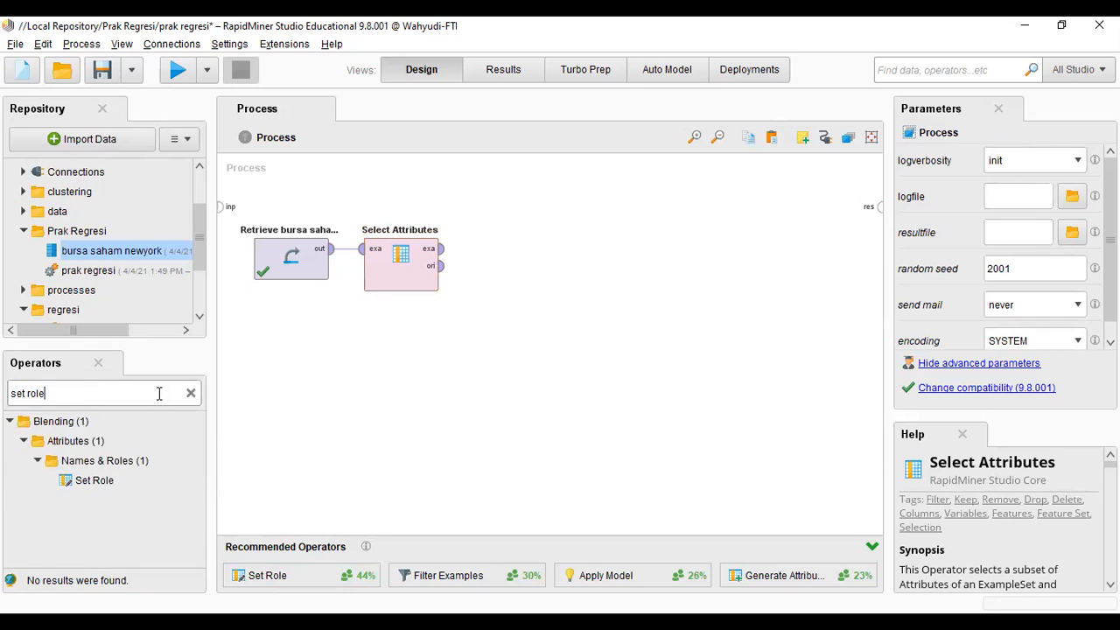
pyautogui.moveTo(88, 481); pyautogui.dragTo(492, 250)
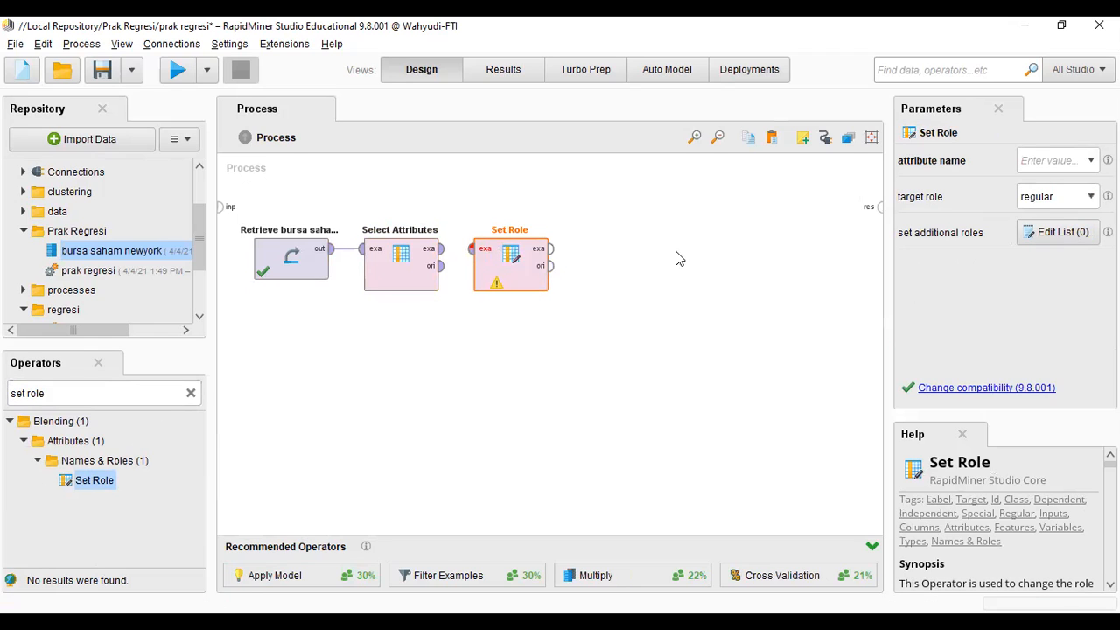
pyautogui.click(716, 138)
pyautogui.click(419, 239)
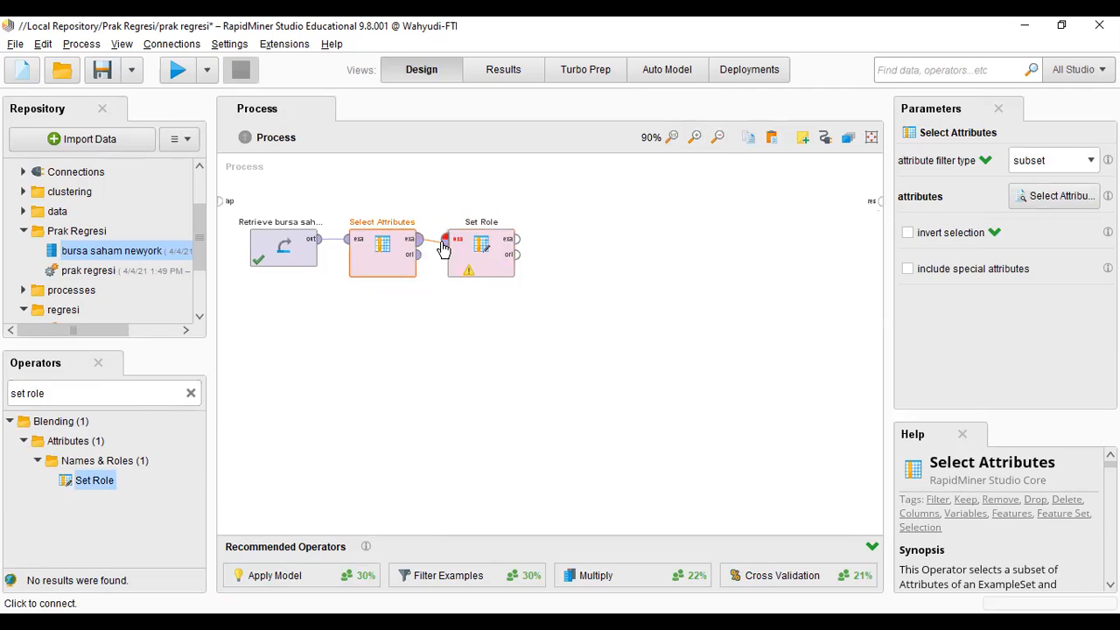
pyautogui.click(445, 243)
# Step: Assign the label role to the close attribute in Set Role and connect its example output to the process result
pyautogui.click(478, 274)
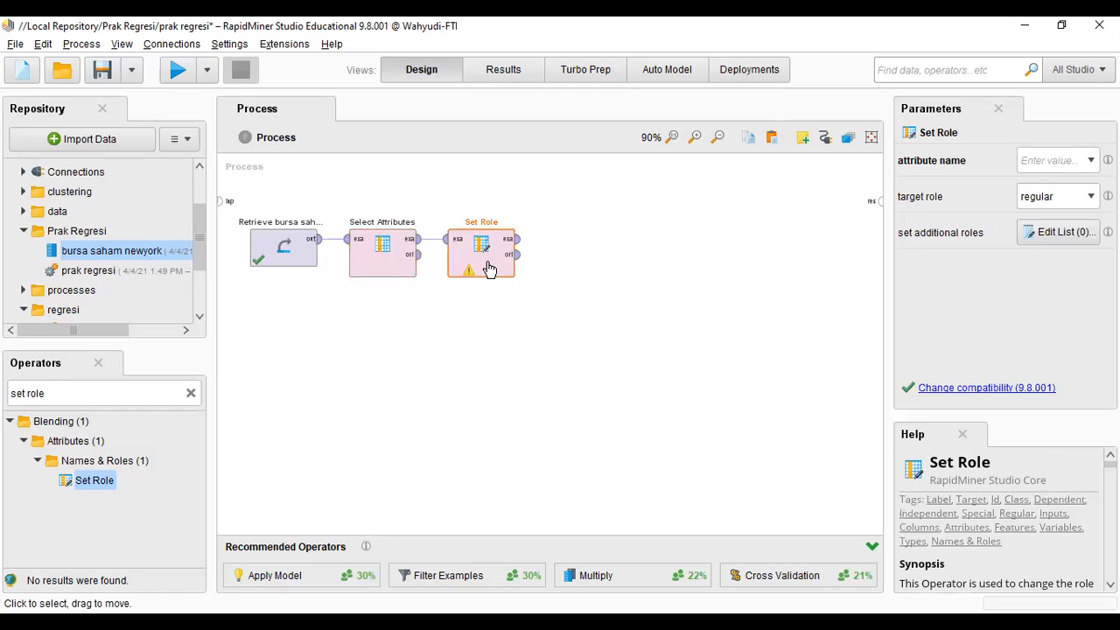
pyautogui.click(1092, 161)
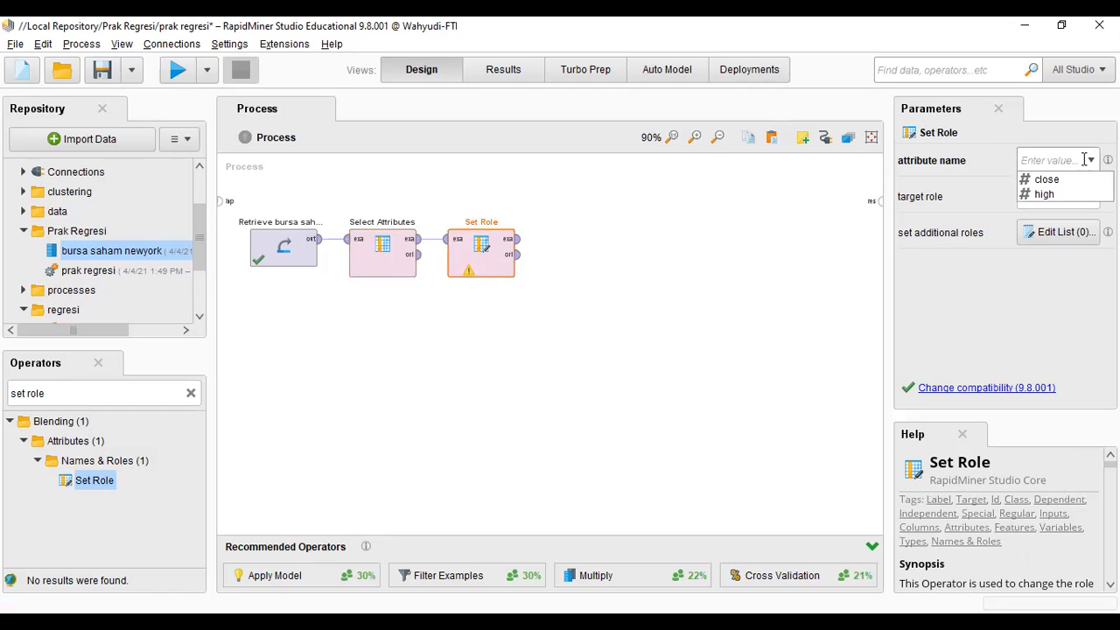
pyautogui.click(1036, 184)
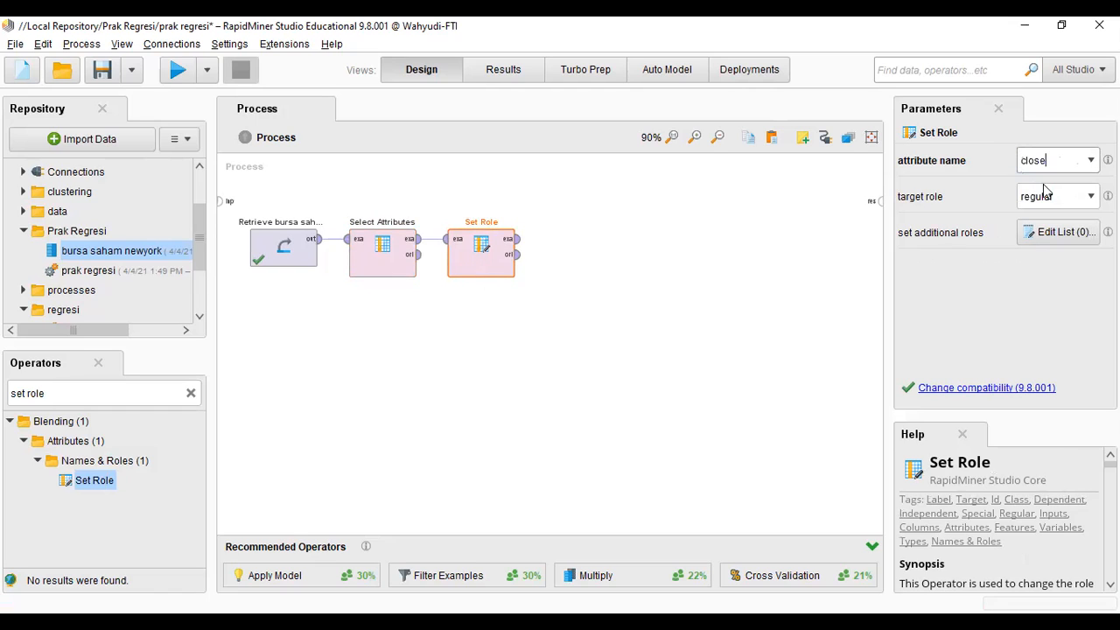
pyautogui.click(1092, 196)
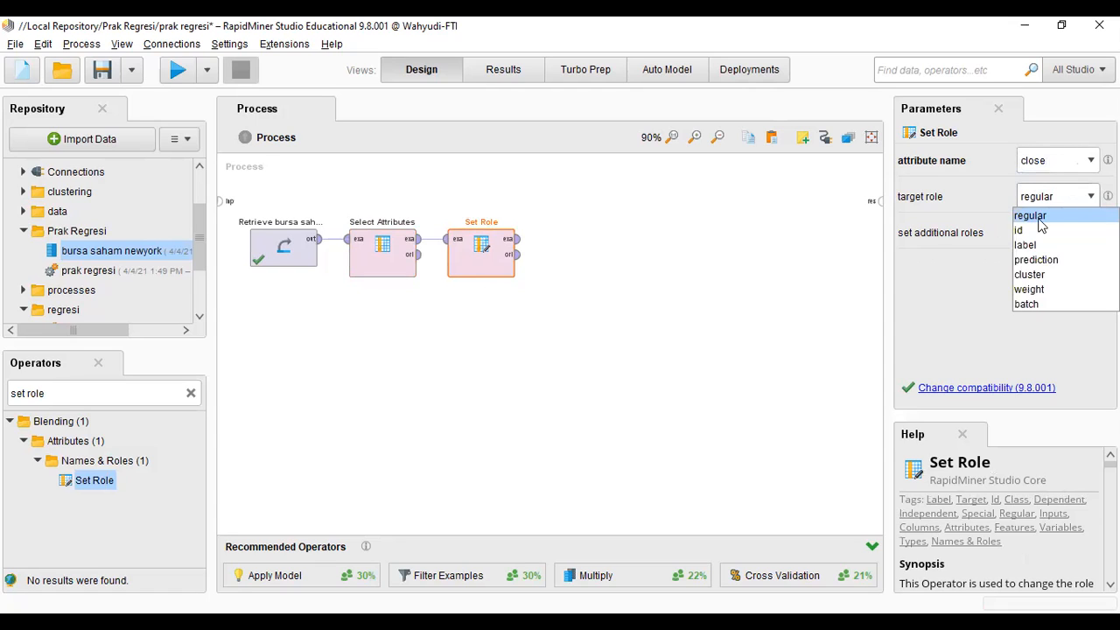
pyautogui.click(1031, 245)
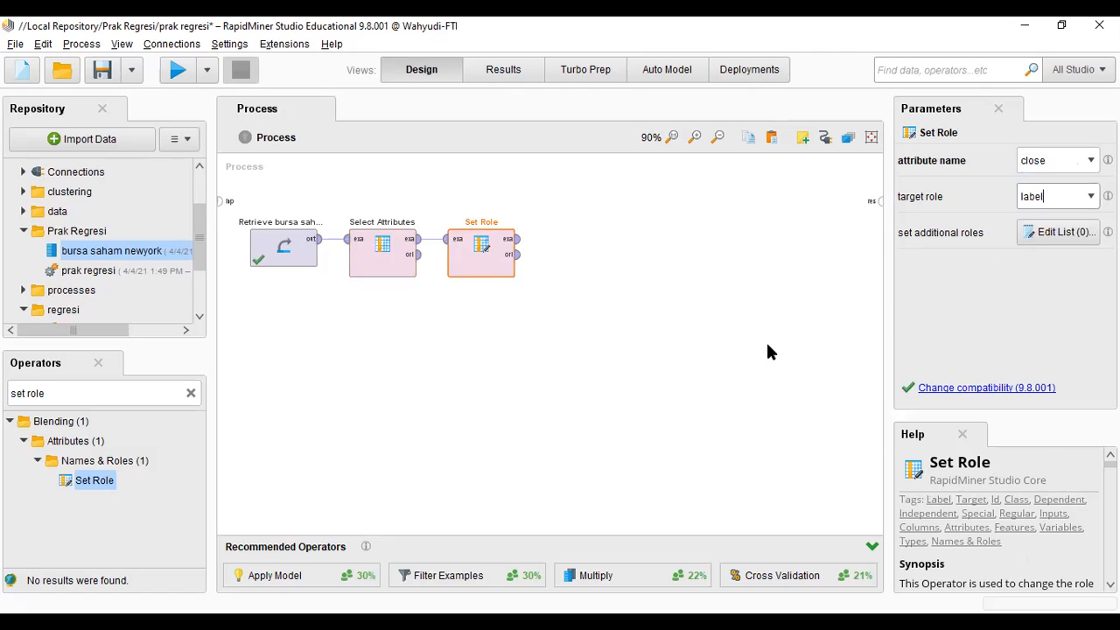
pyautogui.click(516, 238)
pyautogui.click(880, 201)
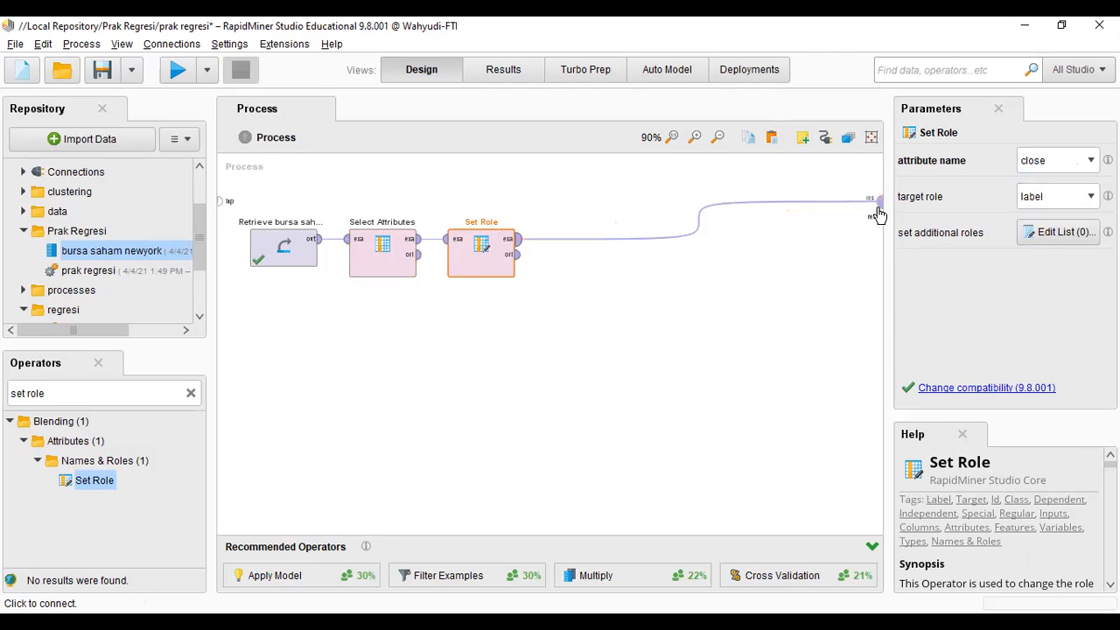
# Step: Run the process and review the close and high columns of the Set Role example set, returning to the process design
pyautogui.click(191, 74)
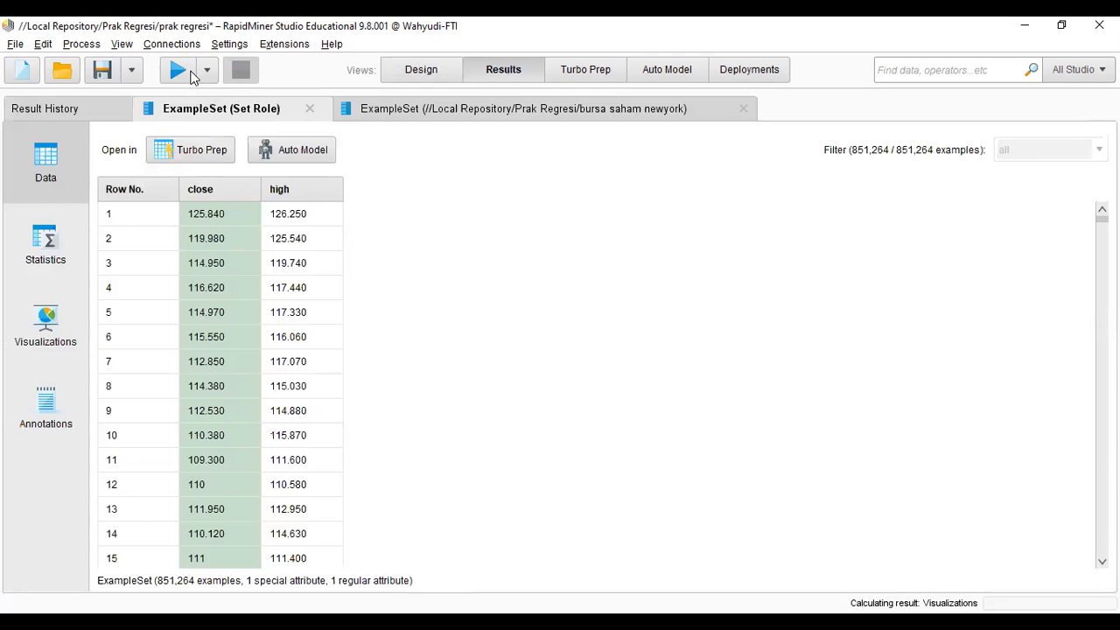
pyautogui.scroll(-2, 225, 388)
pyautogui.scroll(2, 229, 378)
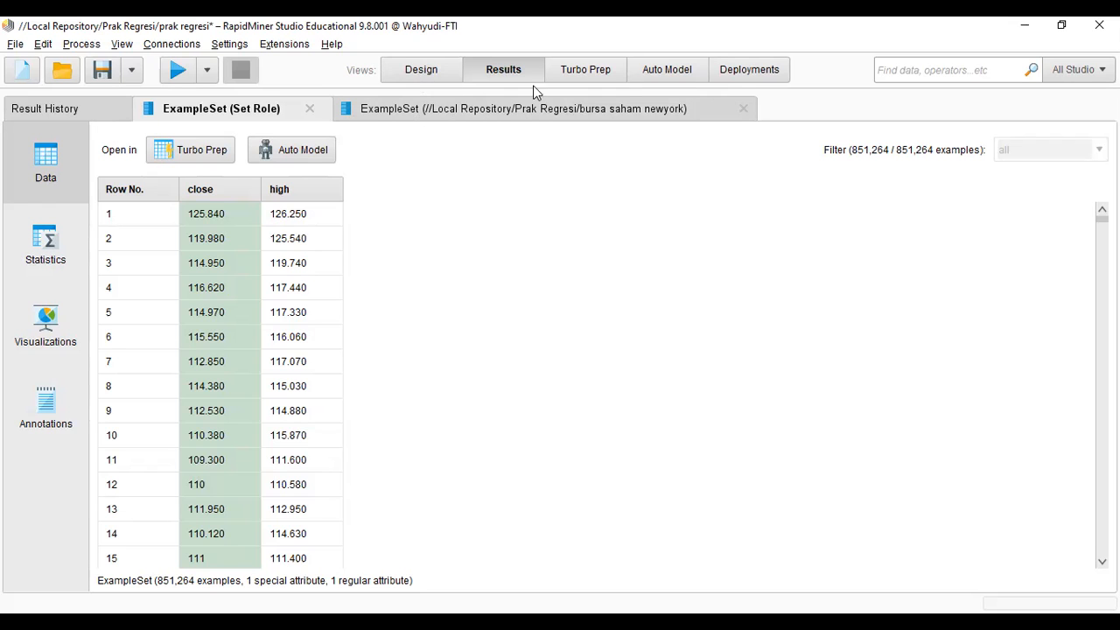
pyautogui.click(429, 82)
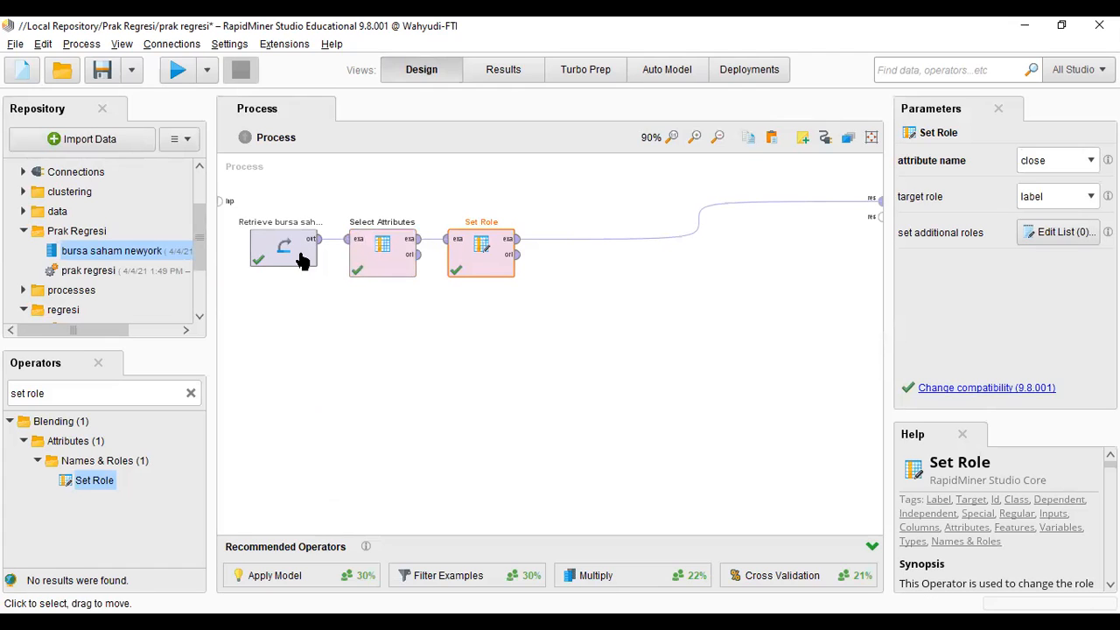
# Step: Replace Set Role's connection to the process result with a new Split Data operator fed by its example output
pyautogui.keyDown('alt'); pyautogui.click(698, 227); pyautogui.keyUp('alt')
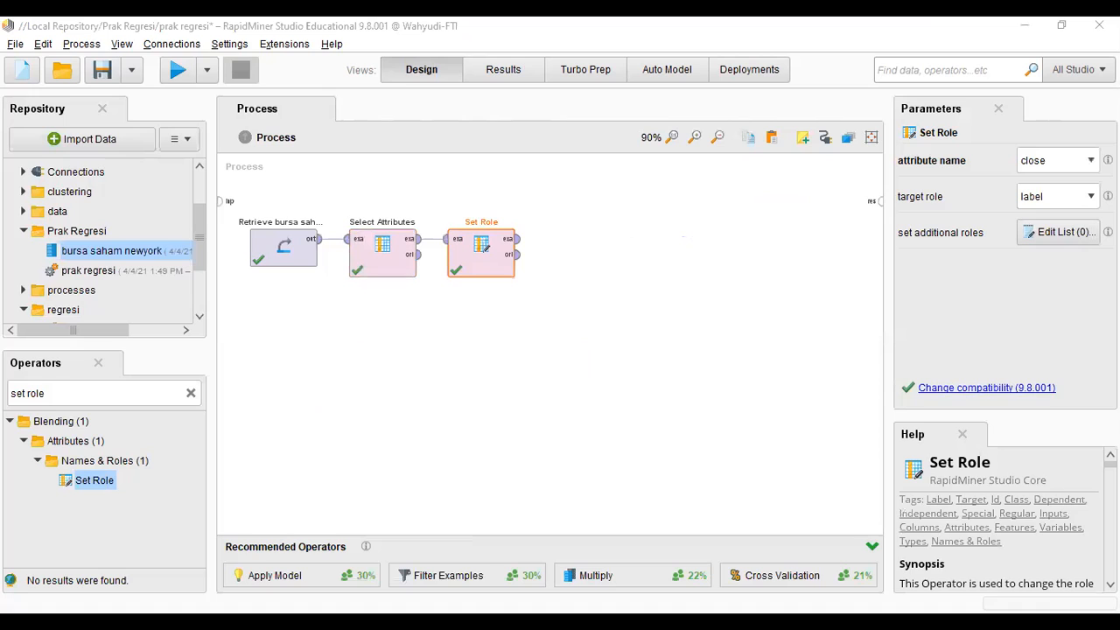
pyautogui.hotkey('alt', 'Tab')
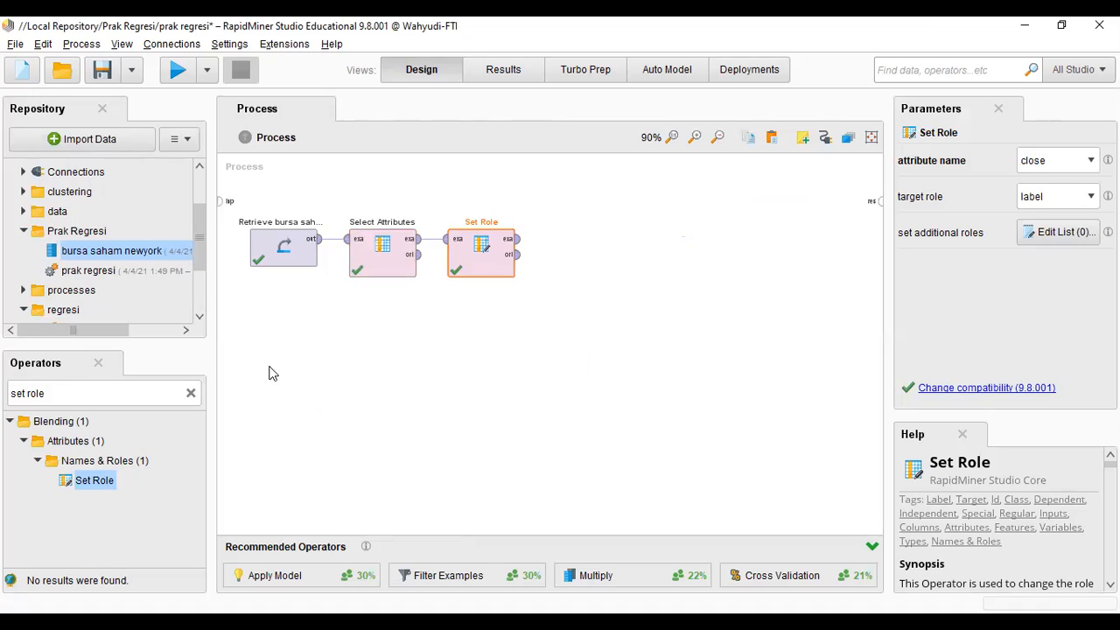
pyautogui.click(191, 394)
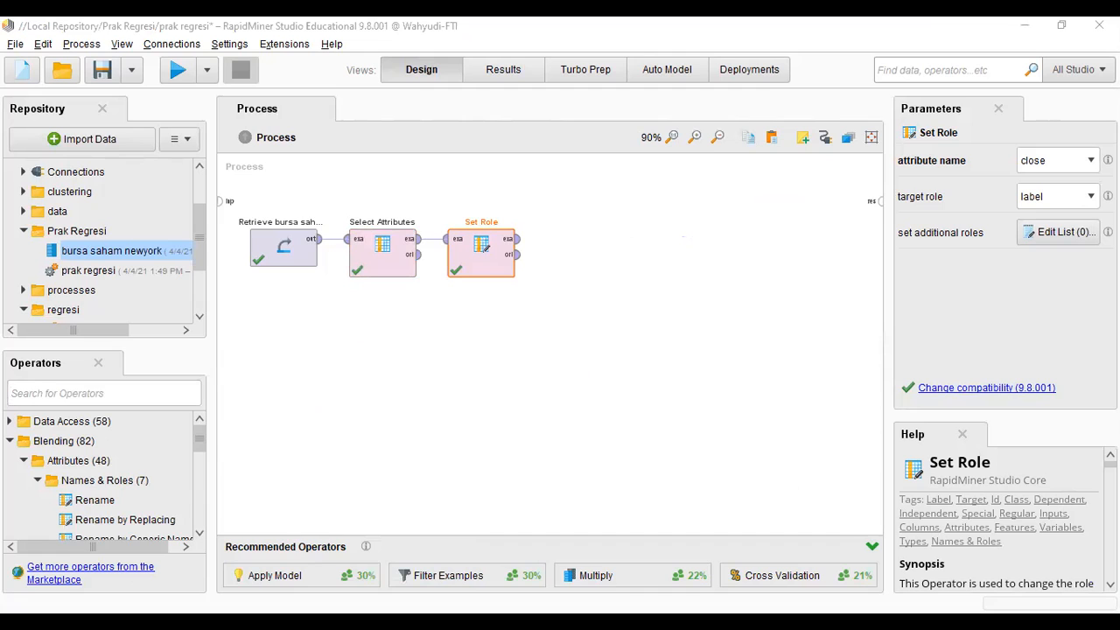
pyautogui.click(128, 394)
pyautogui.write('spli')
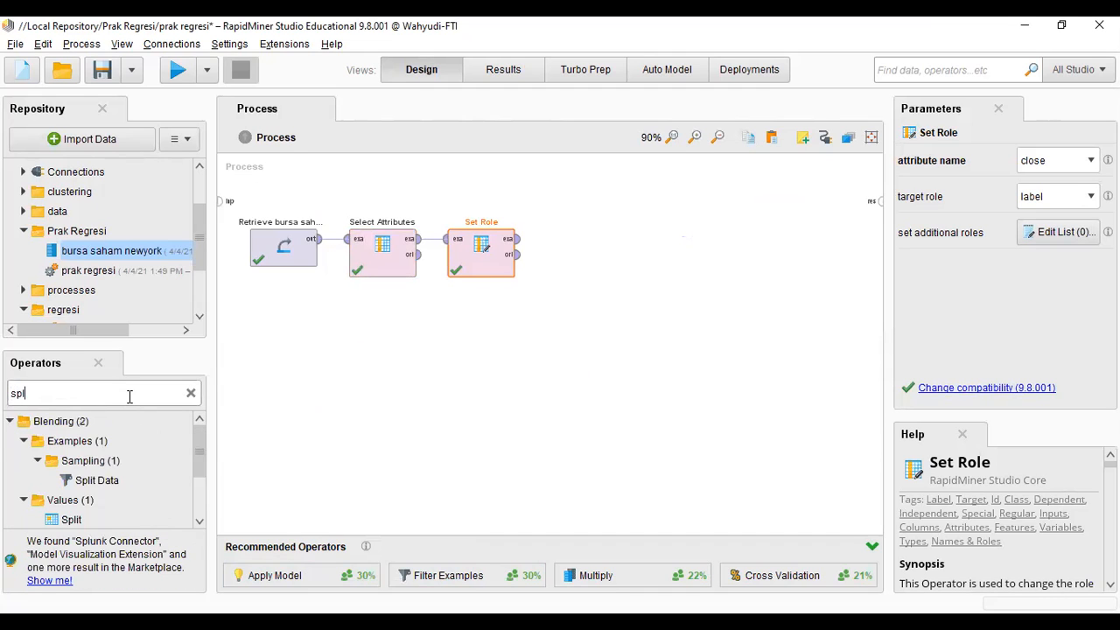
pyautogui.write('t')
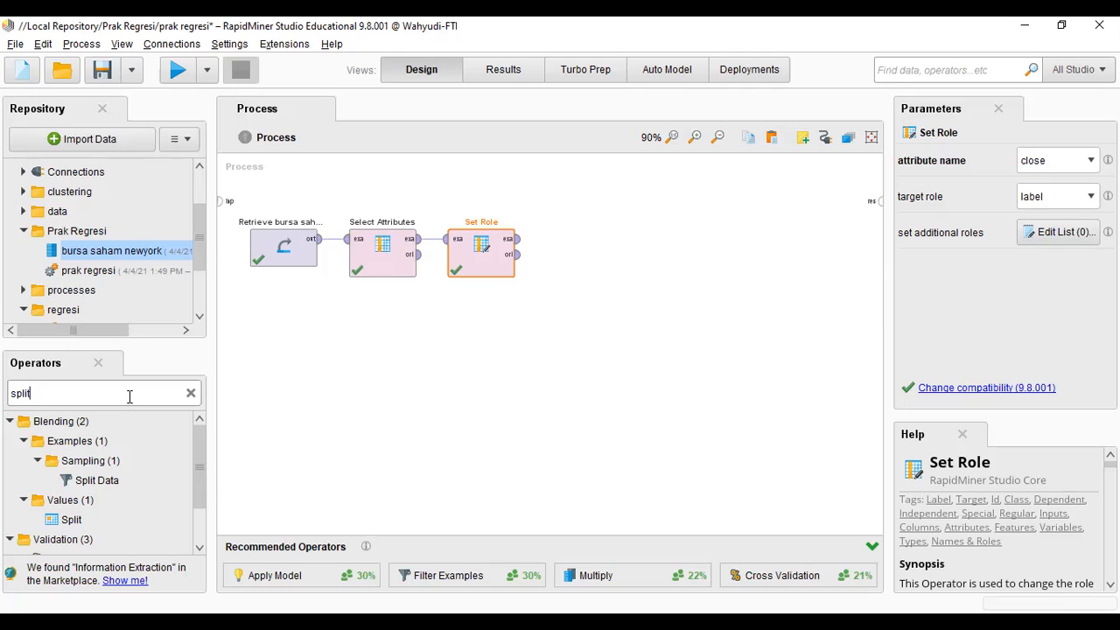
pyautogui.moveTo(94, 481); pyautogui.dragTo(570, 245)
pyautogui.click(518, 240)
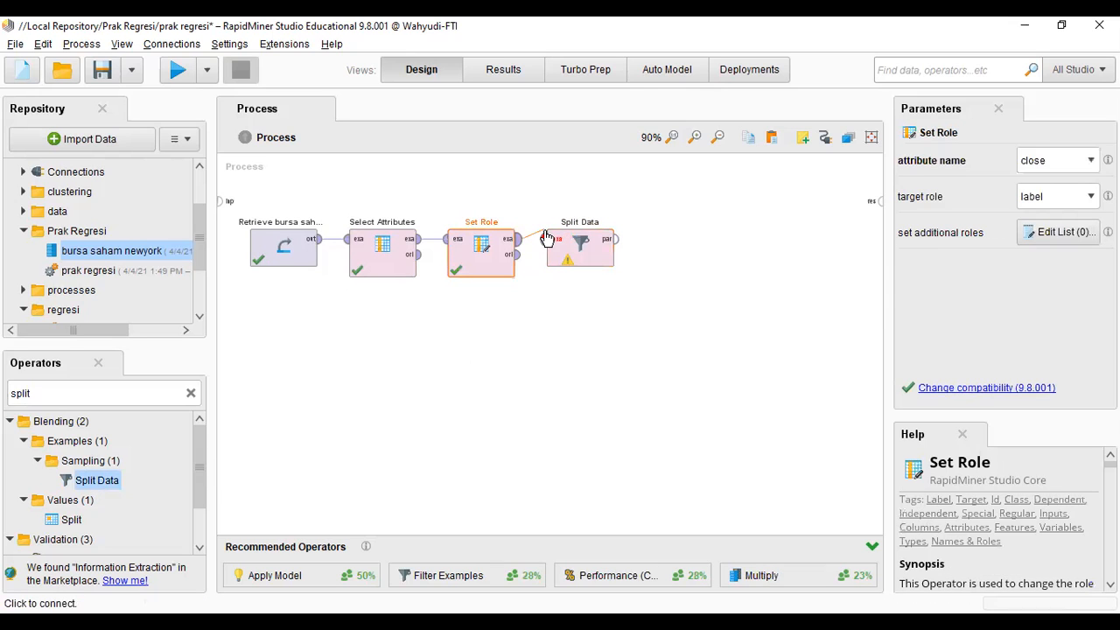
pyautogui.click(548, 243)
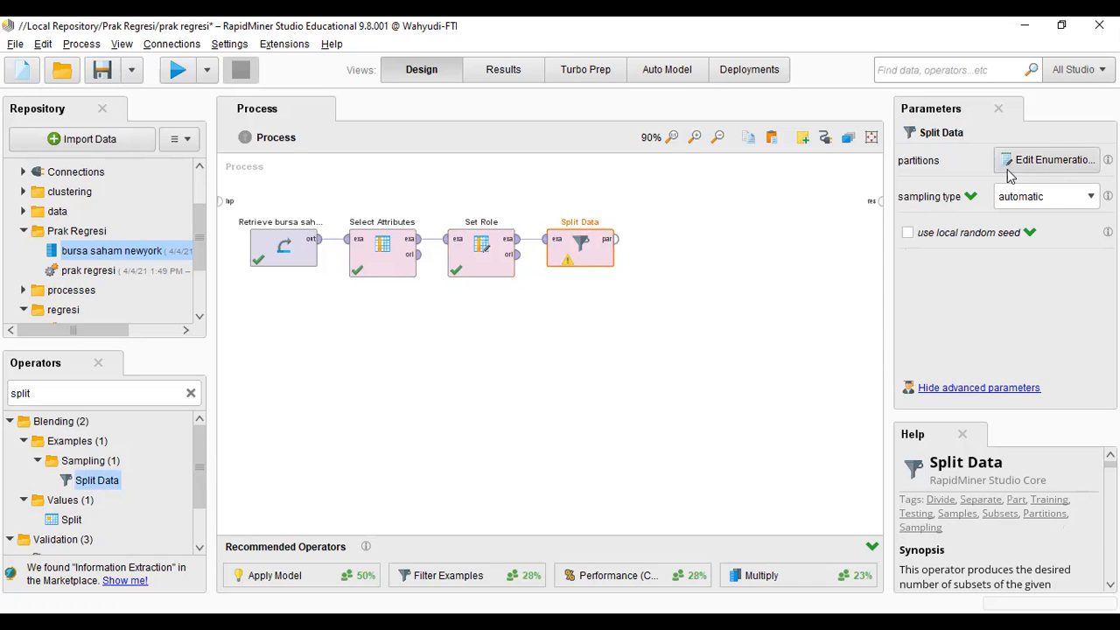
# Step: Define two partitions for Split Data with ratios 0.8 and 0.2, keeping automatic sampling
pyautogui.click(1086, 198)
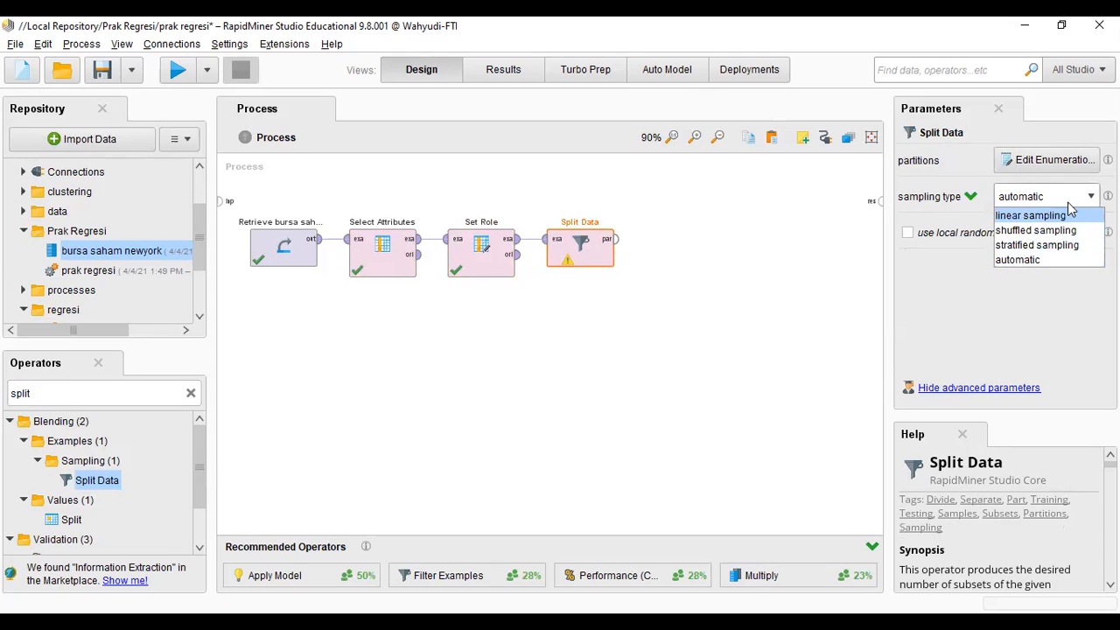
pyautogui.click(948, 261)
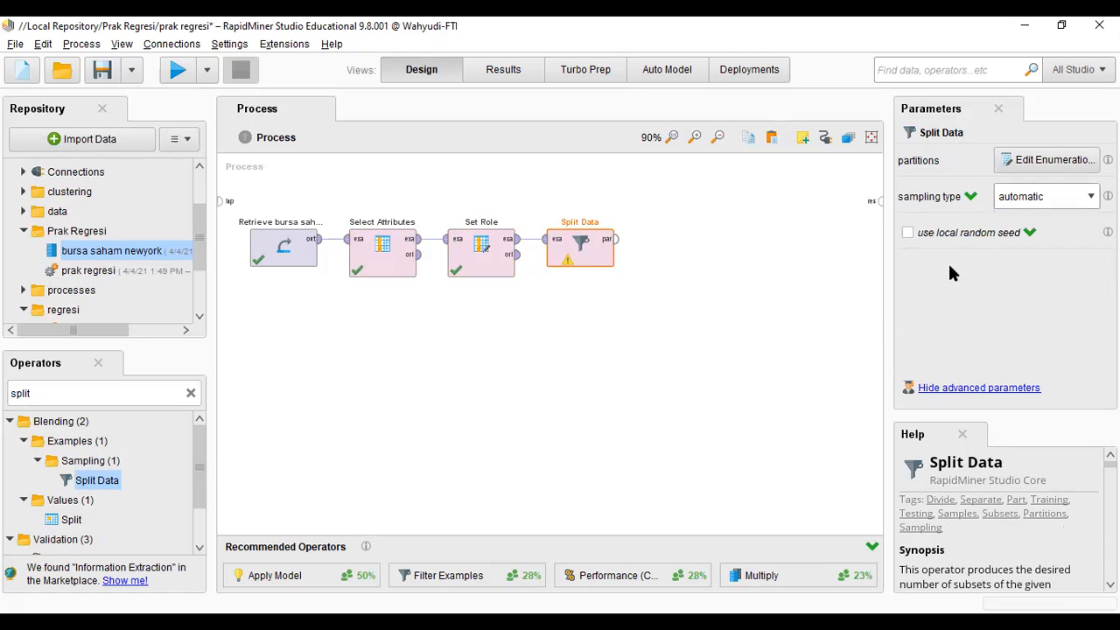
pyautogui.click(1055, 163)
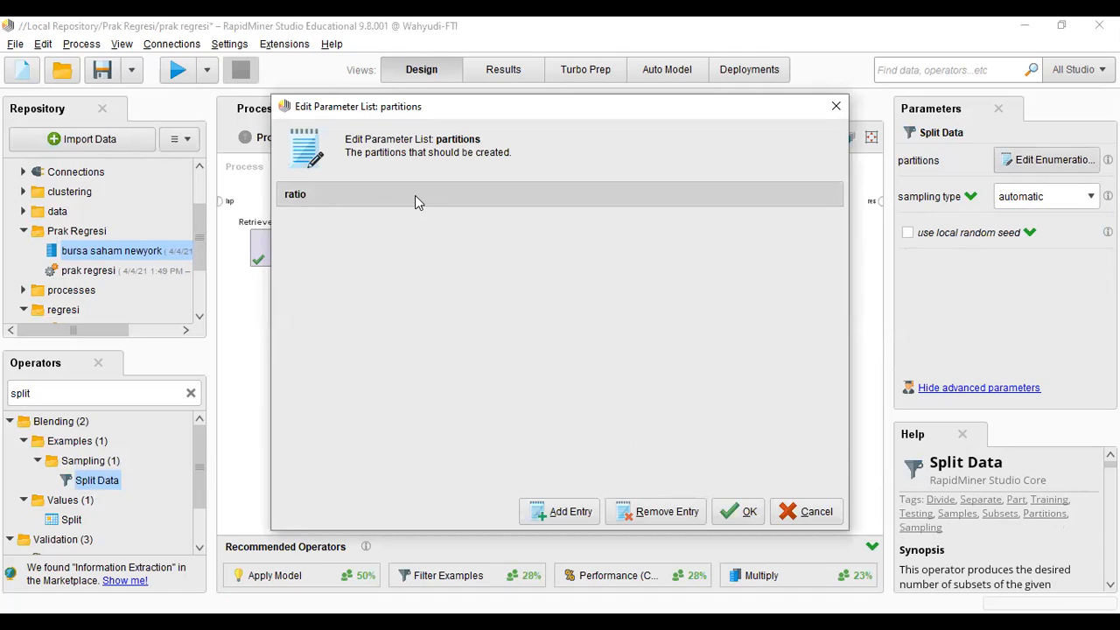
pyautogui.click(570, 512)
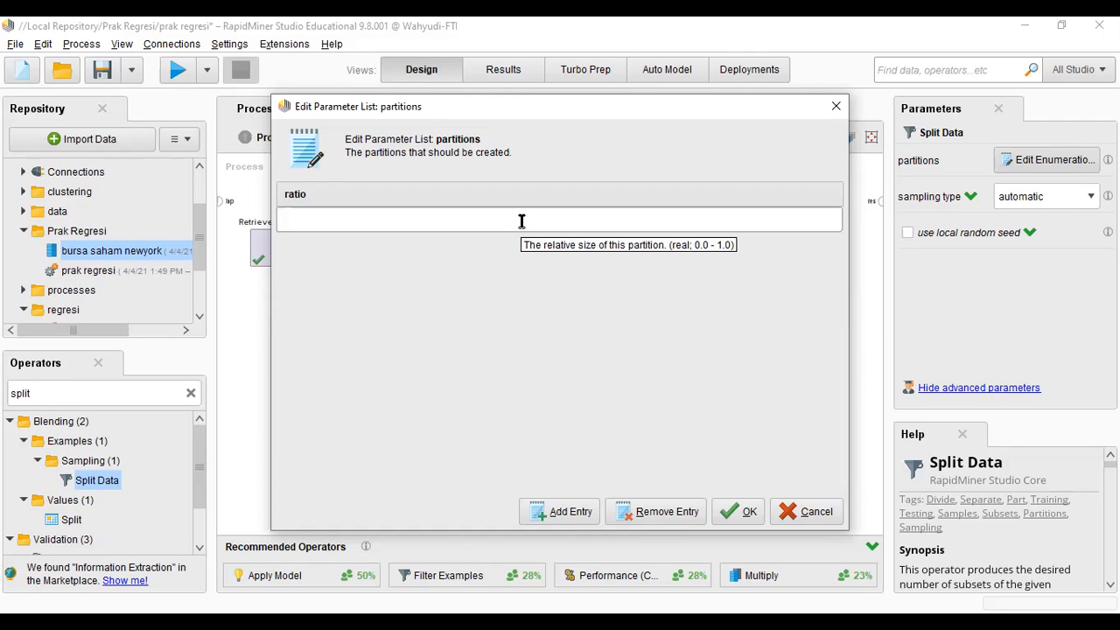
pyautogui.write('0.8')
pyautogui.click(569, 510)
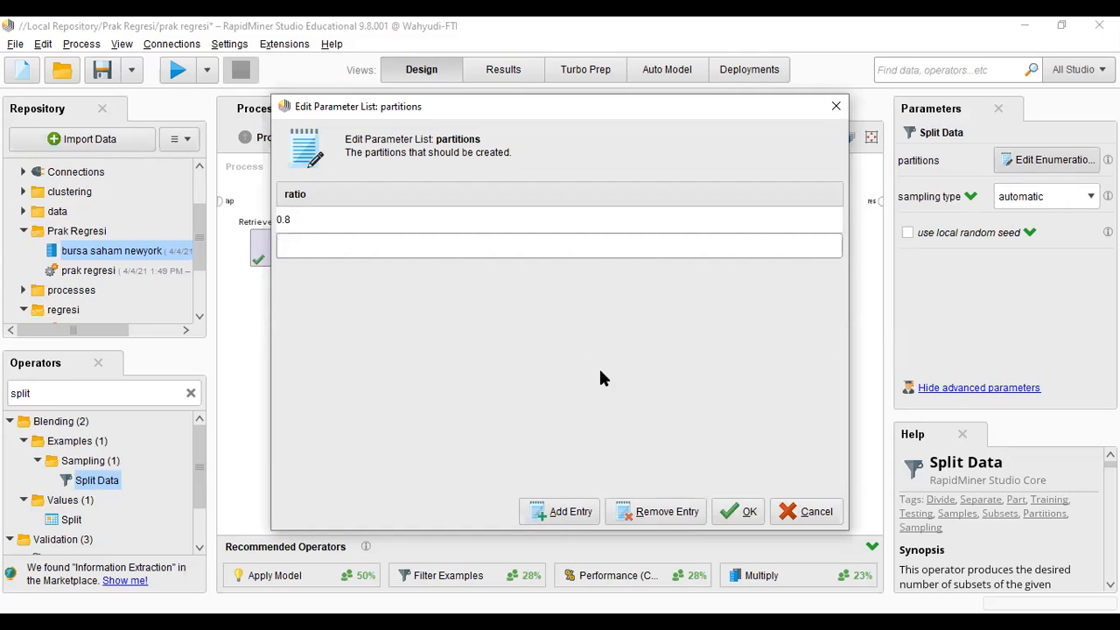
pyautogui.write('0.2')
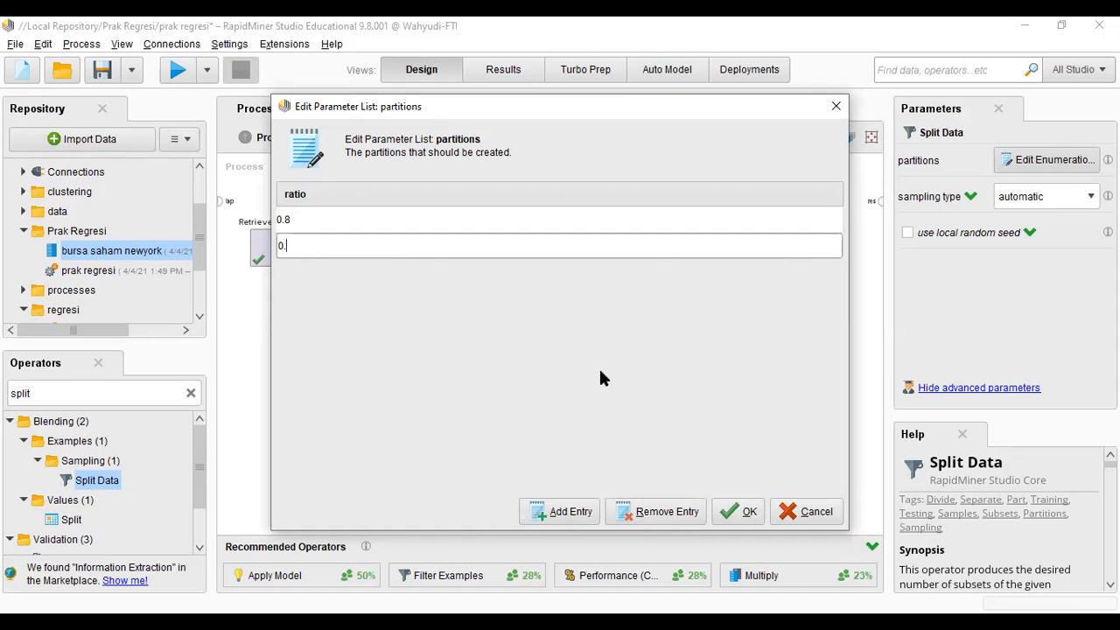
pyautogui.click(739, 512)
pyautogui.click(1040, 165)
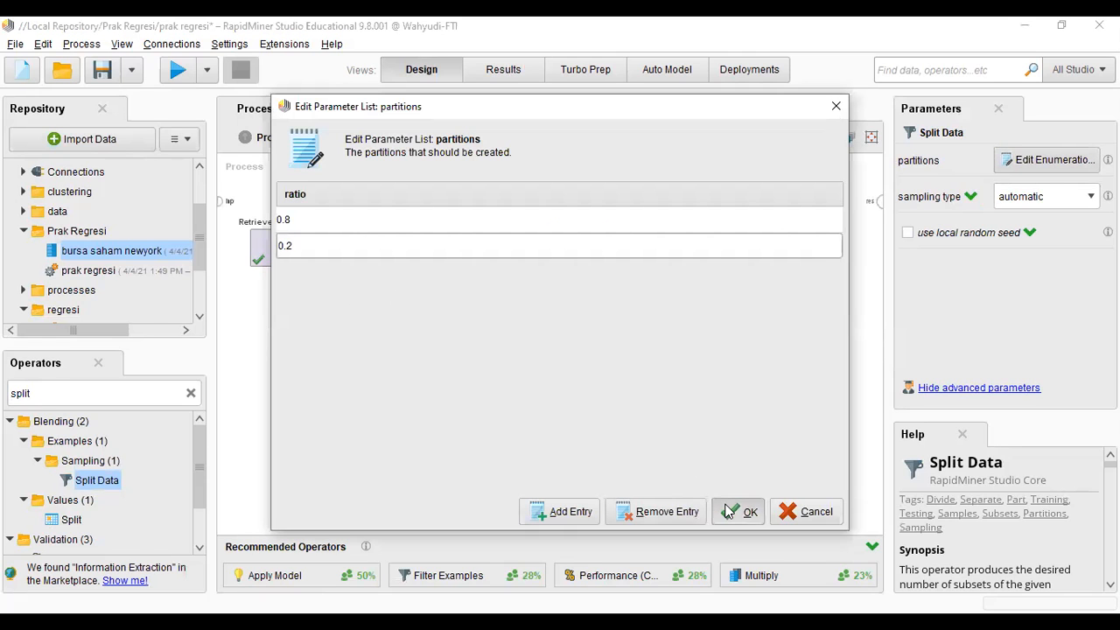
pyautogui.click(729, 512)
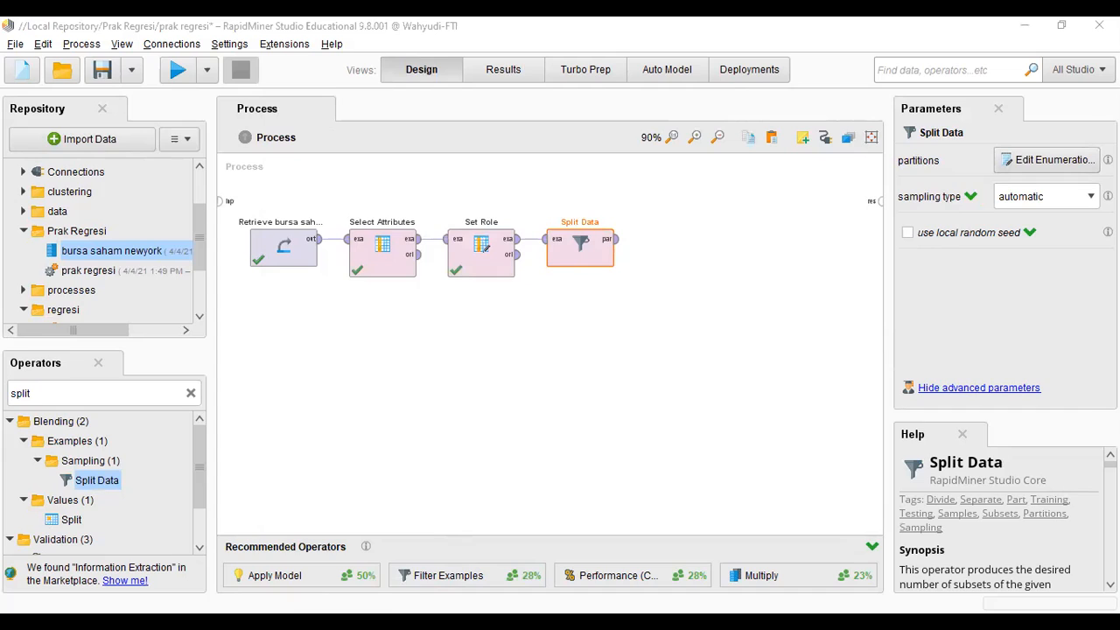
# Step: Check the reference diagram in Word, and add a Linear Regression operator with its training input connected to Split Data's first partition
pyautogui.hotkey('alt', 'Tab')
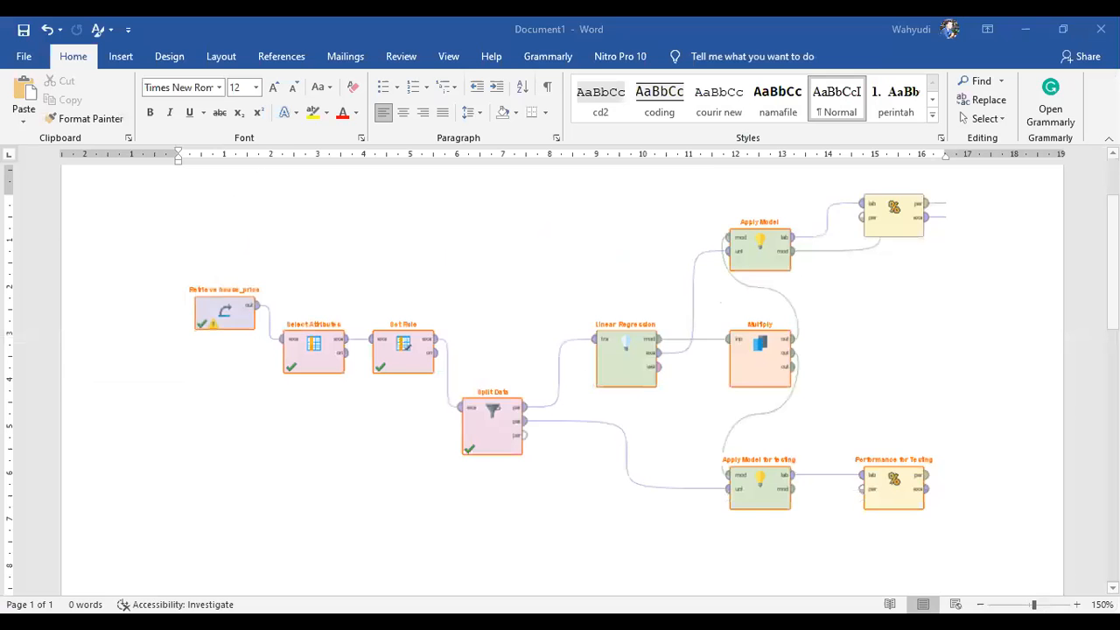
pyautogui.hotkey('alt', 'Tab')
pyautogui.click(190, 395)
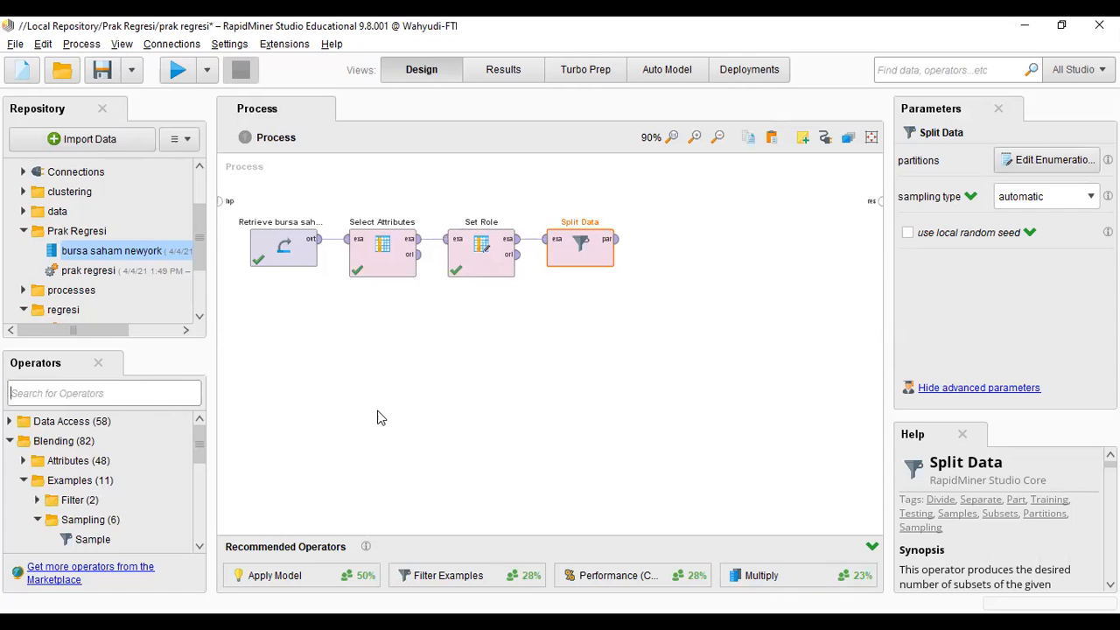
pyautogui.write('linea')
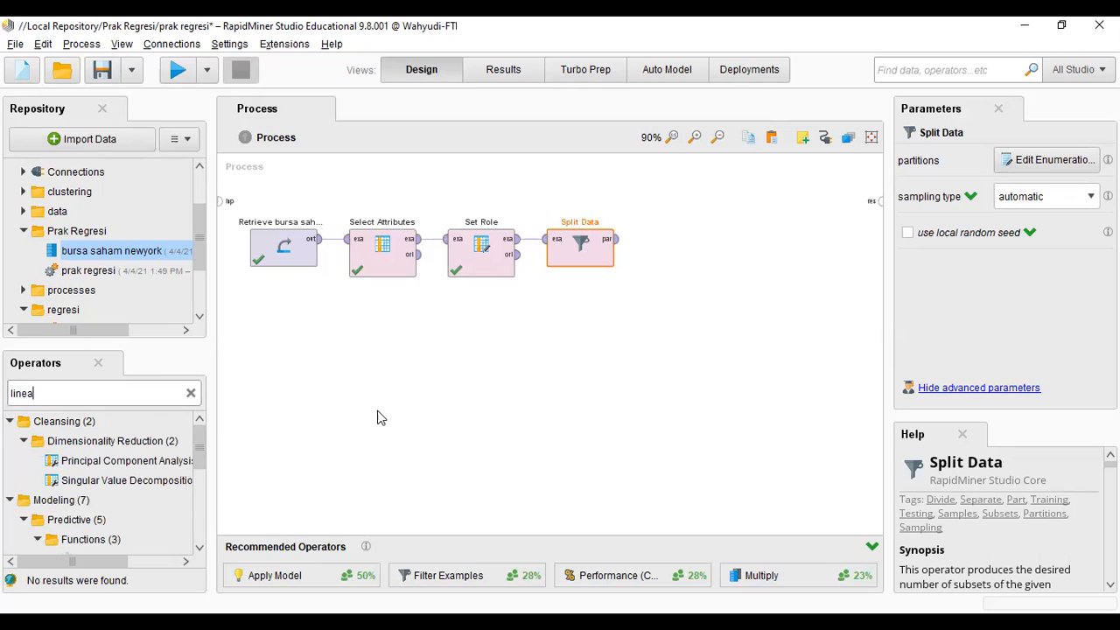
pyautogui.write('r reg')
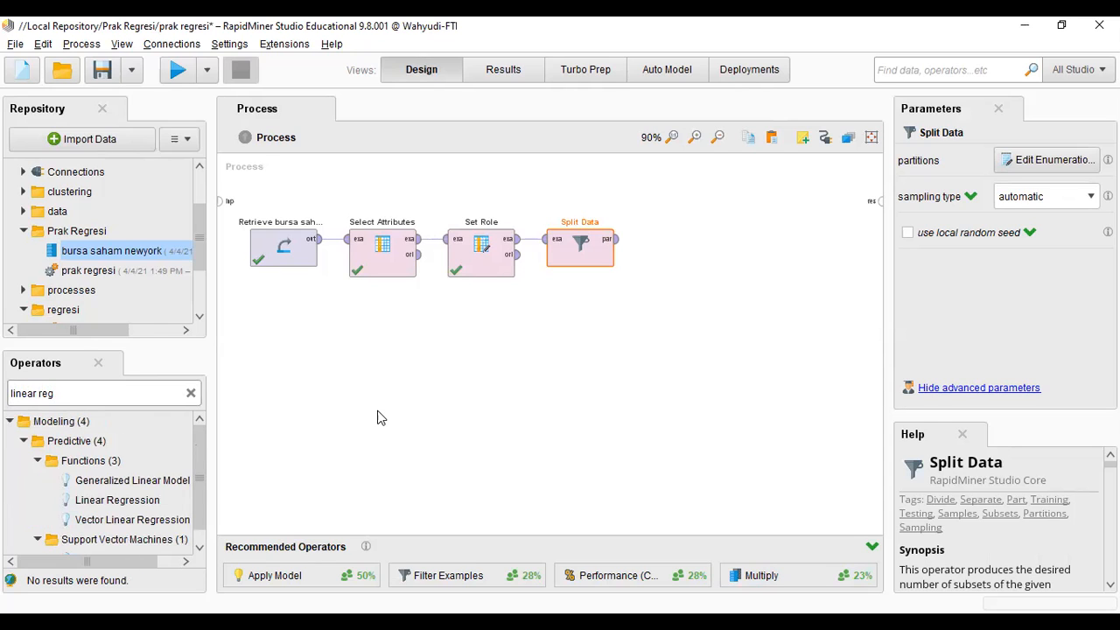
pyautogui.moveTo(158, 501)
pyautogui.mouseDown()
pyautogui.moveTo(166, 484)
pyautogui.moveTo(147, 493)
pyautogui.mouseUp()
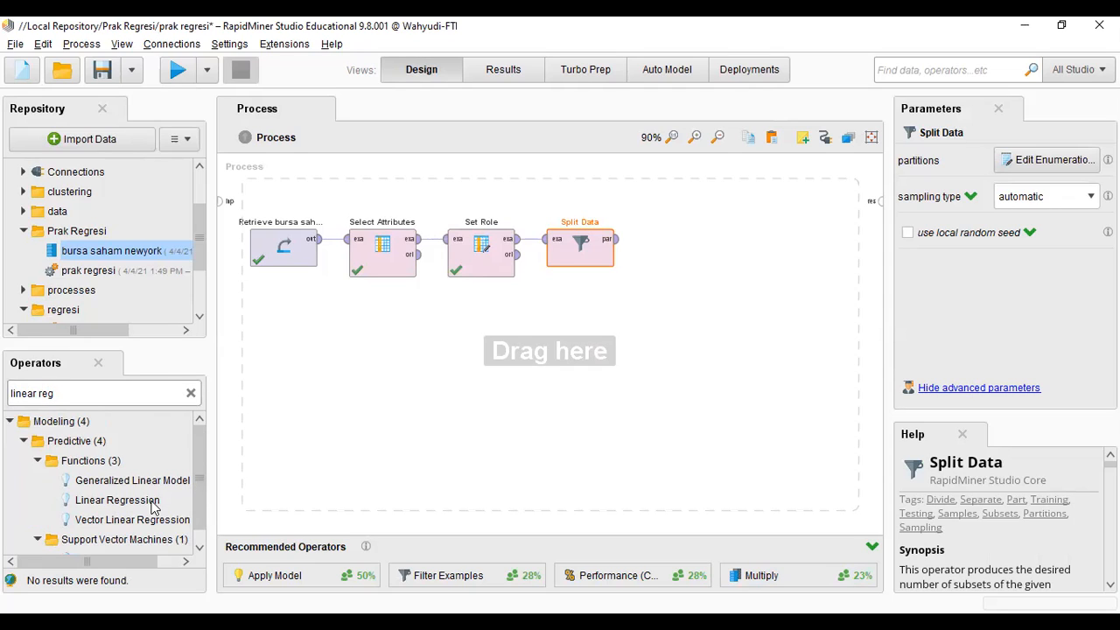
pyautogui.moveTo(153, 506); pyautogui.dragTo(694, 248)
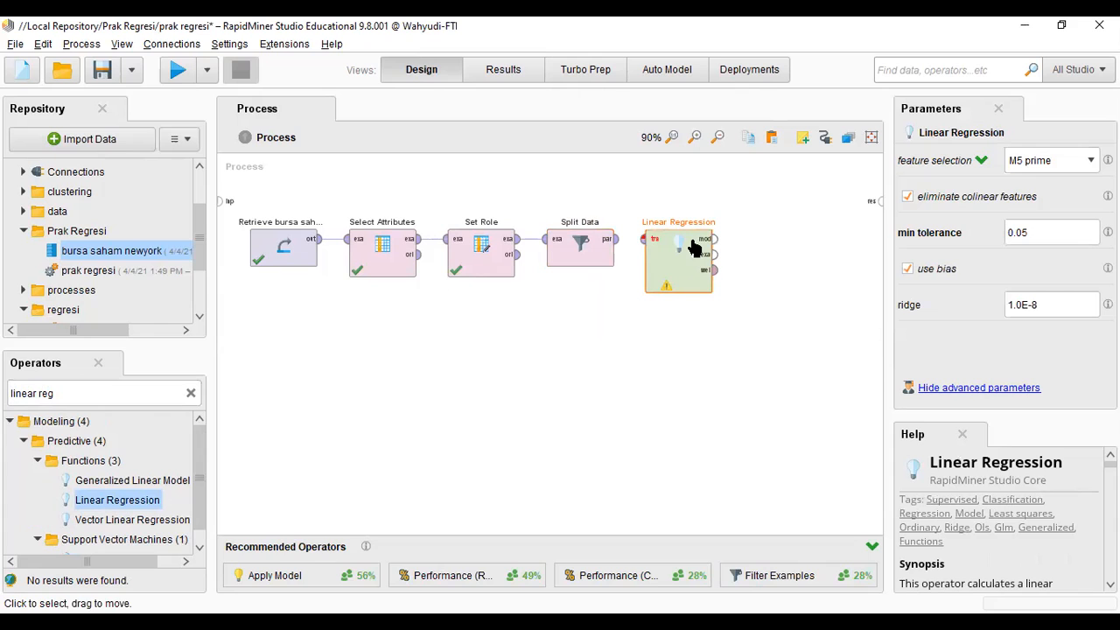
pyautogui.click(616, 239)
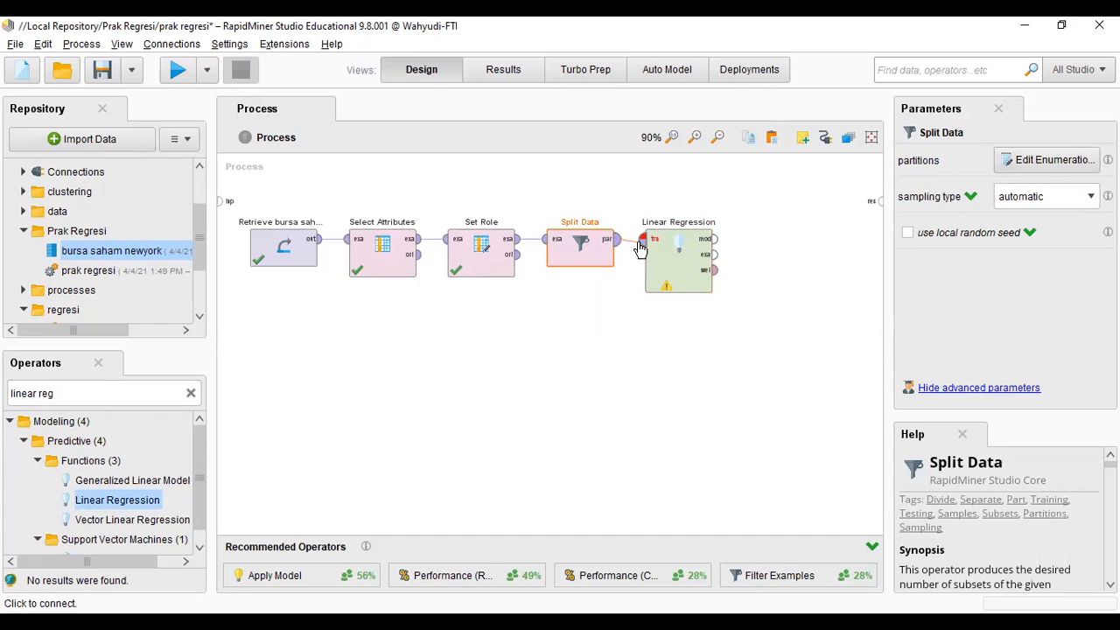
pyautogui.click(645, 240)
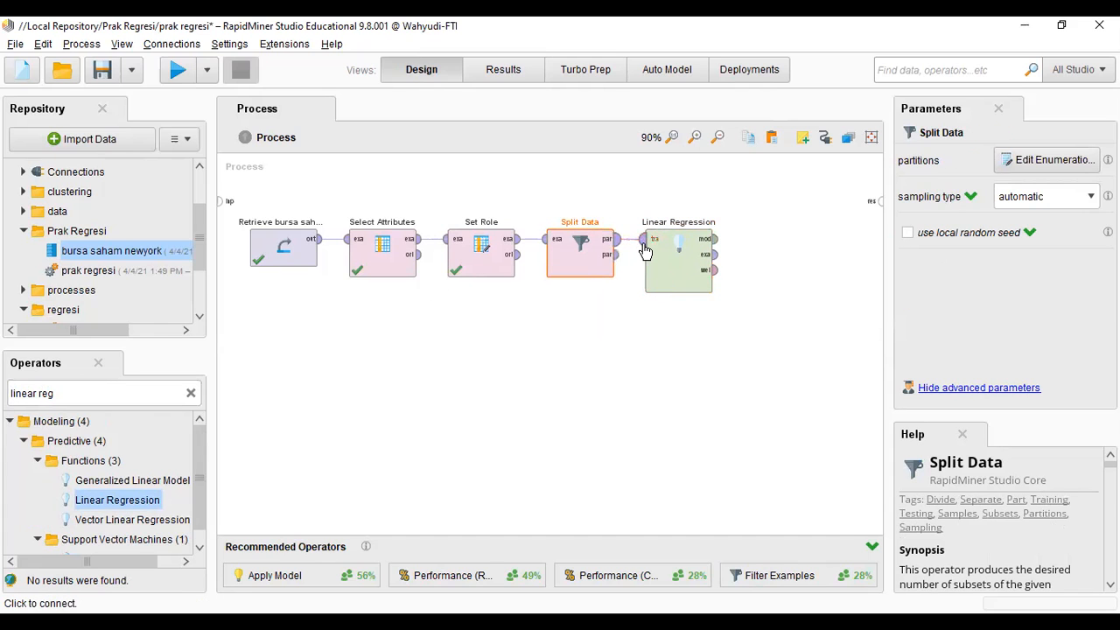
# Step: Connect the model and example set outputs of Linear Regression to the process results
pyautogui.click(701, 251)
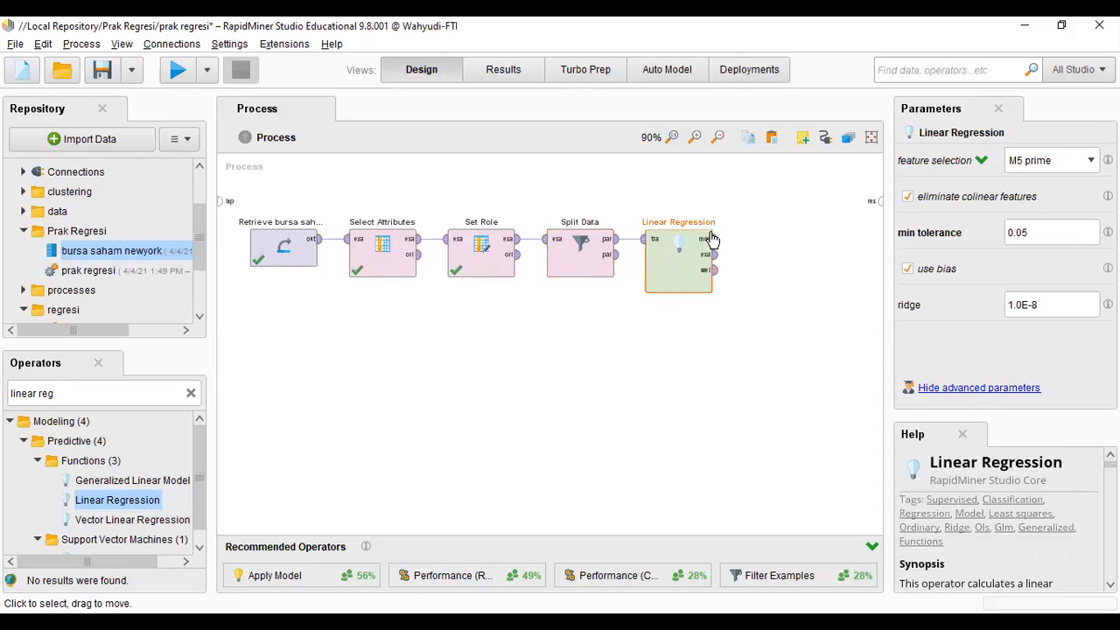
pyautogui.click(715, 240)
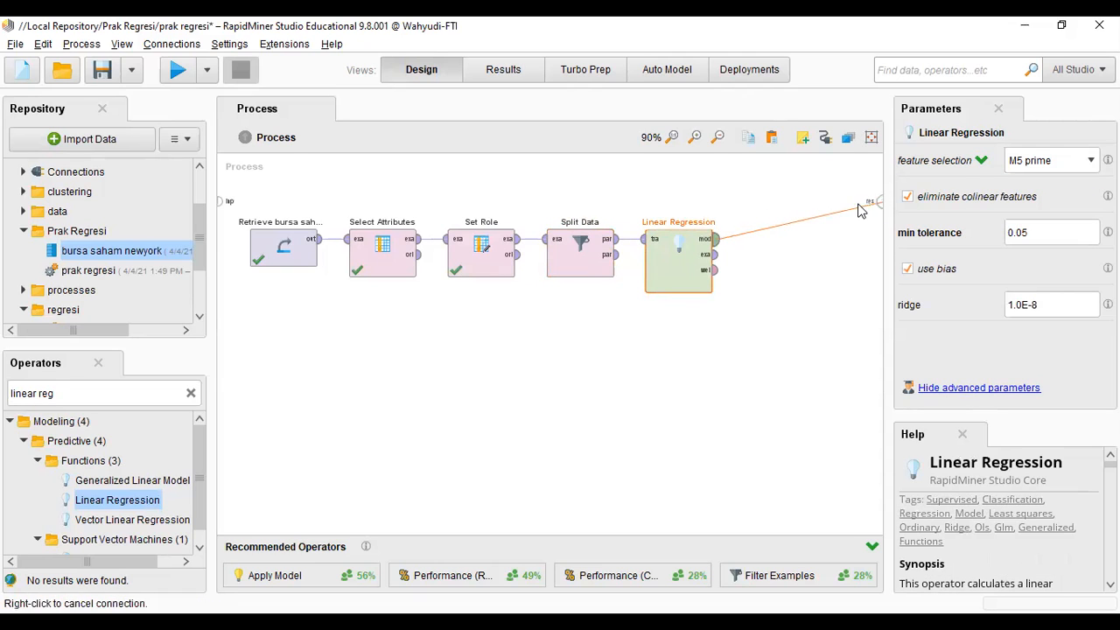
pyautogui.click(881, 201)
pyautogui.click(716, 254)
pyautogui.click(880, 217)
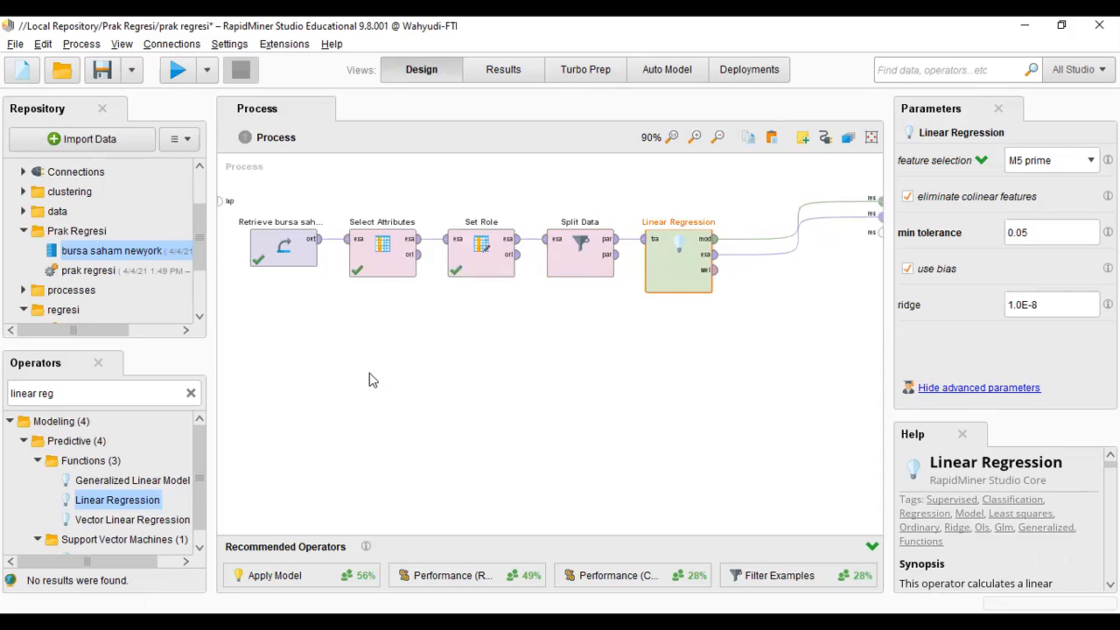
# Step: Run the process and examine the linear regression coefficients, the model description, the split example set and the result history
pyautogui.click(177, 72)
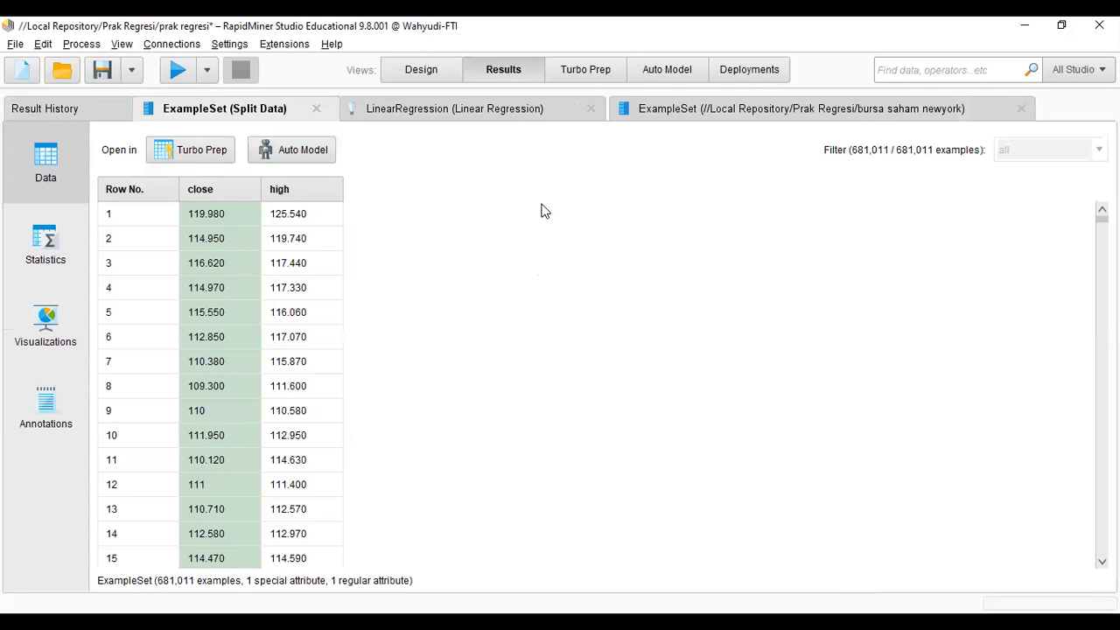
pyautogui.click(506, 114)
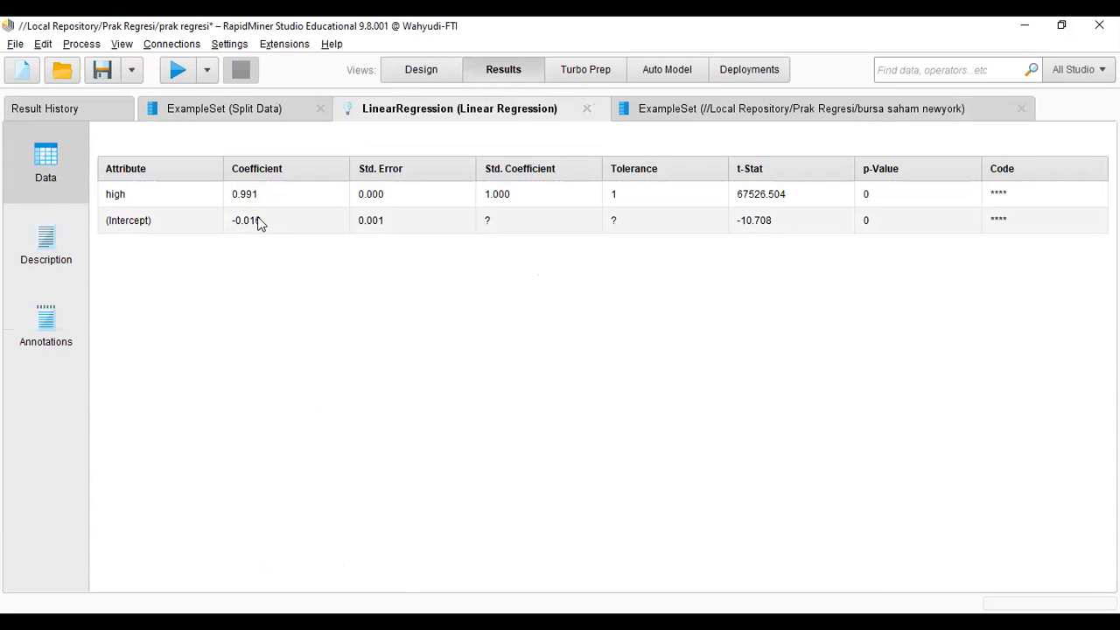
pyautogui.click(65, 248)
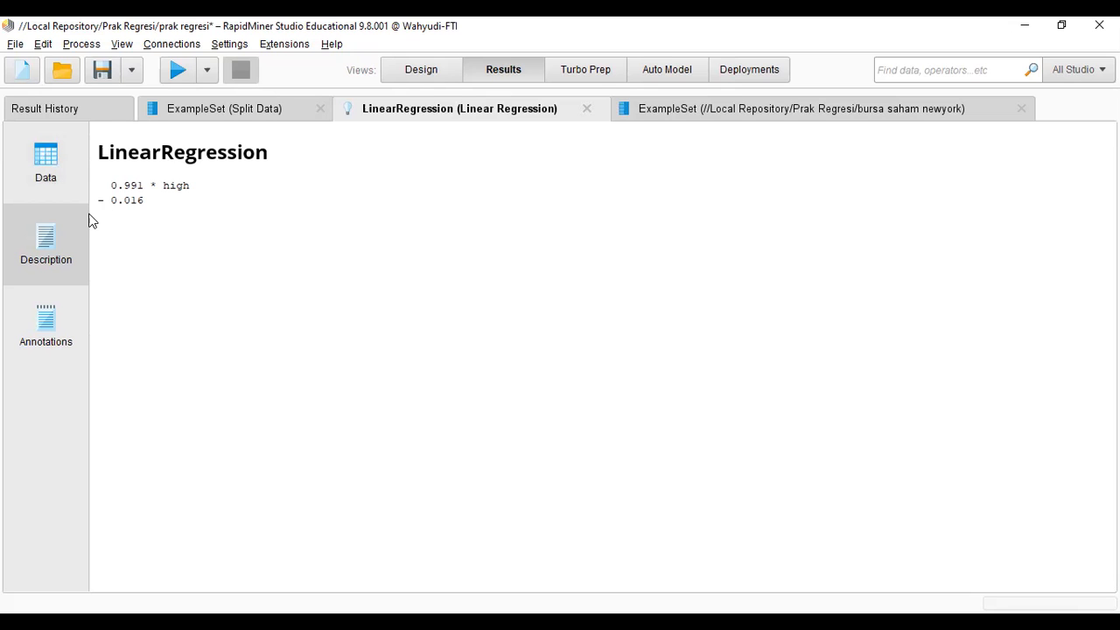
pyautogui.click(304, 108)
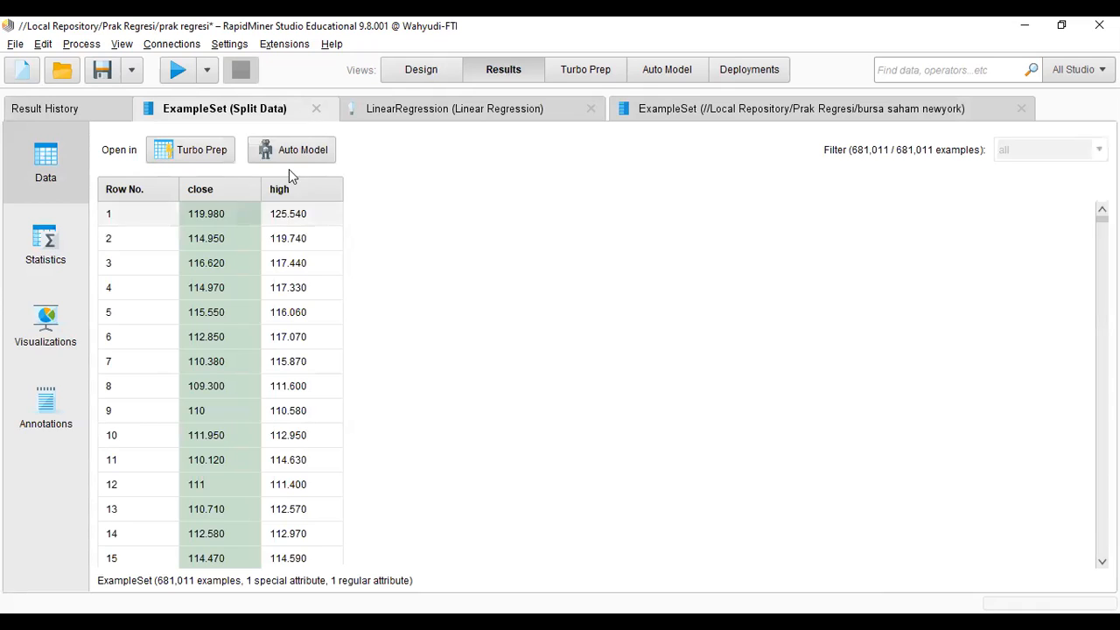
pyautogui.click(382, 107)
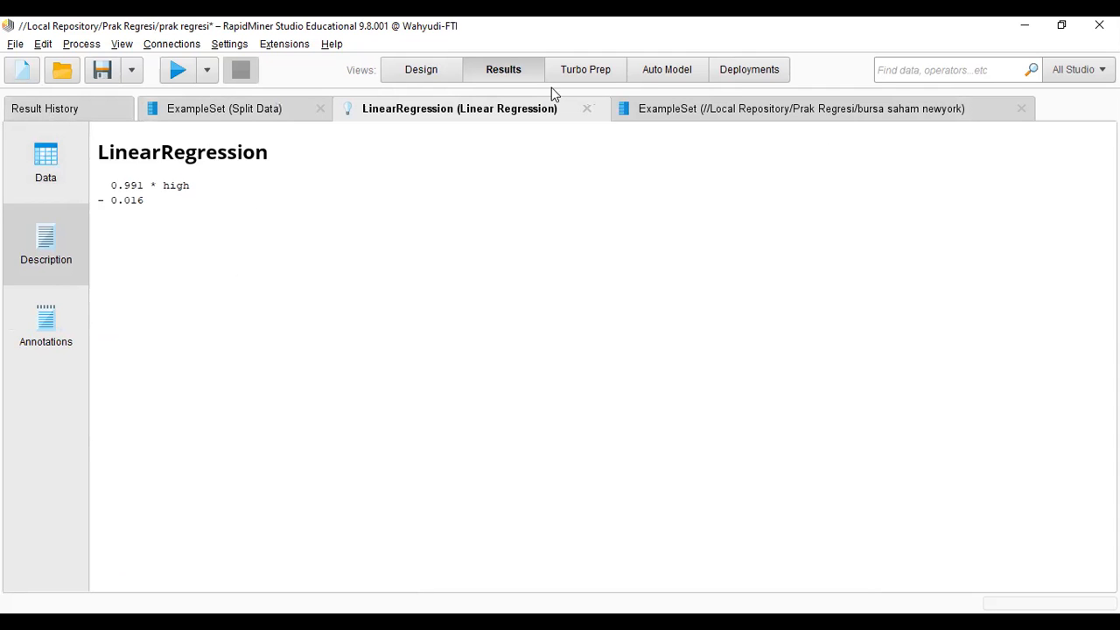
pyautogui.click(92, 117)
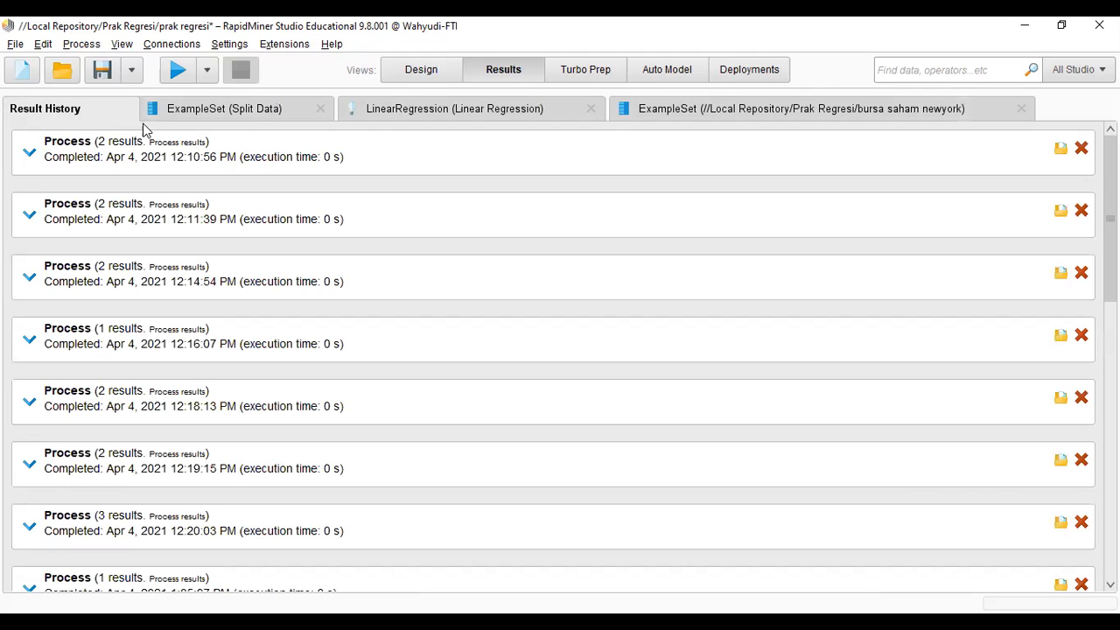
# Step: Compare the split example set's close and high columns with the linear regression model's description
pyautogui.click(417, 70)
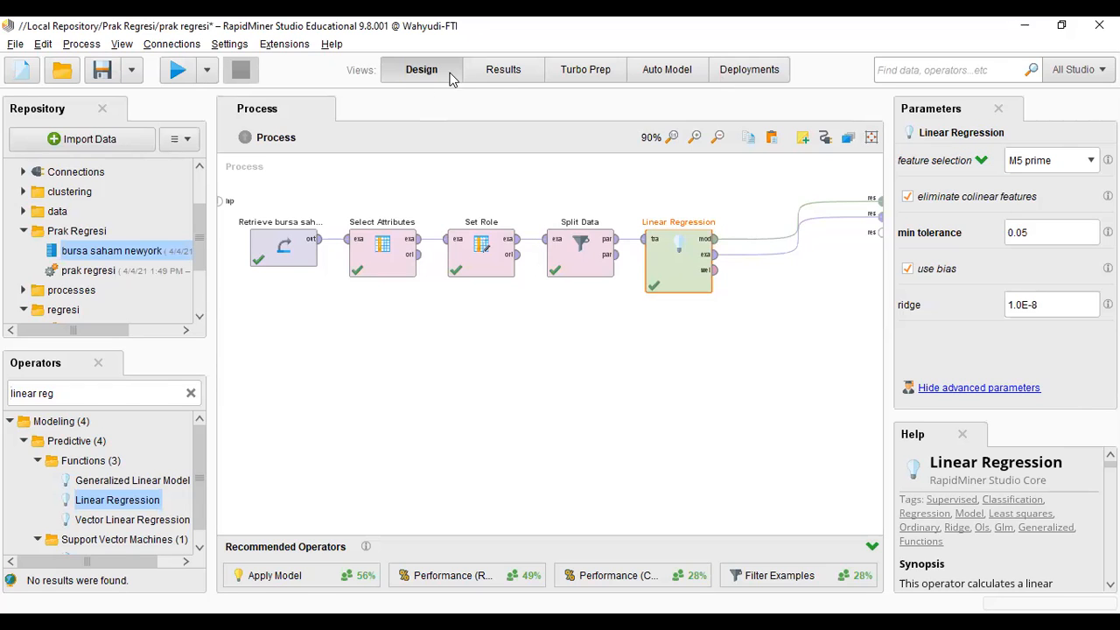
pyautogui.click(487, 70)
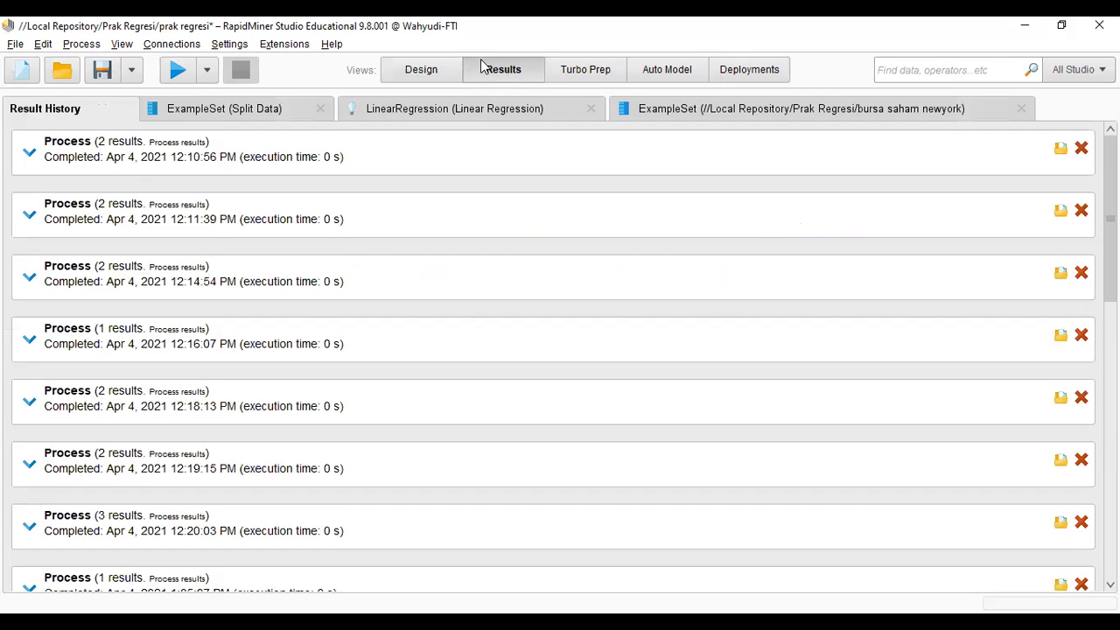
pyautogui.click(240, 110)
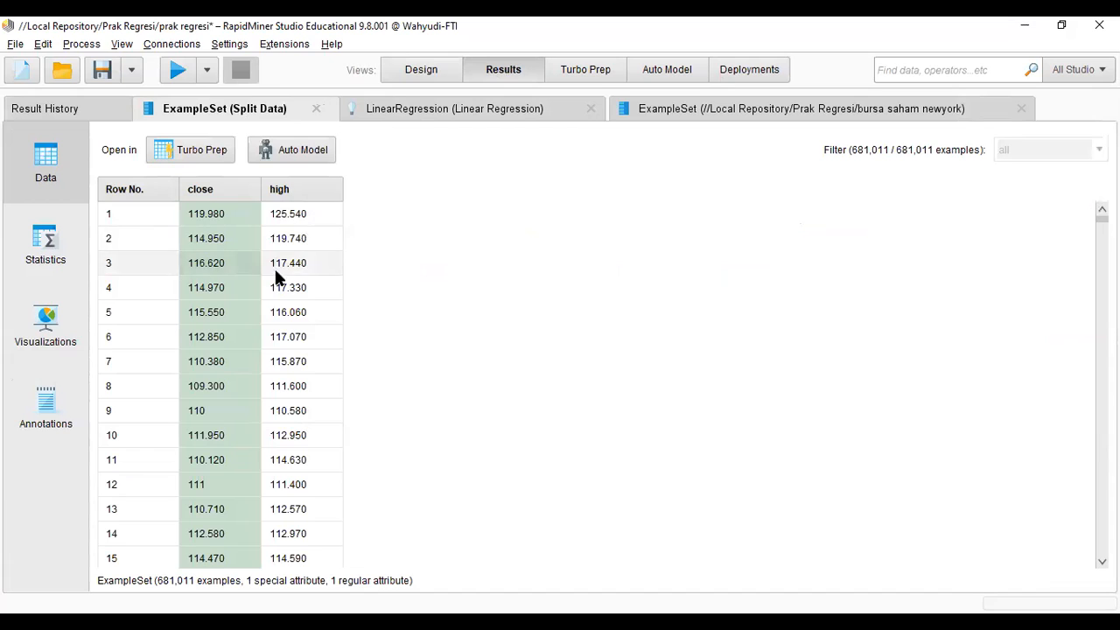
pyautogui.click(419, 117)
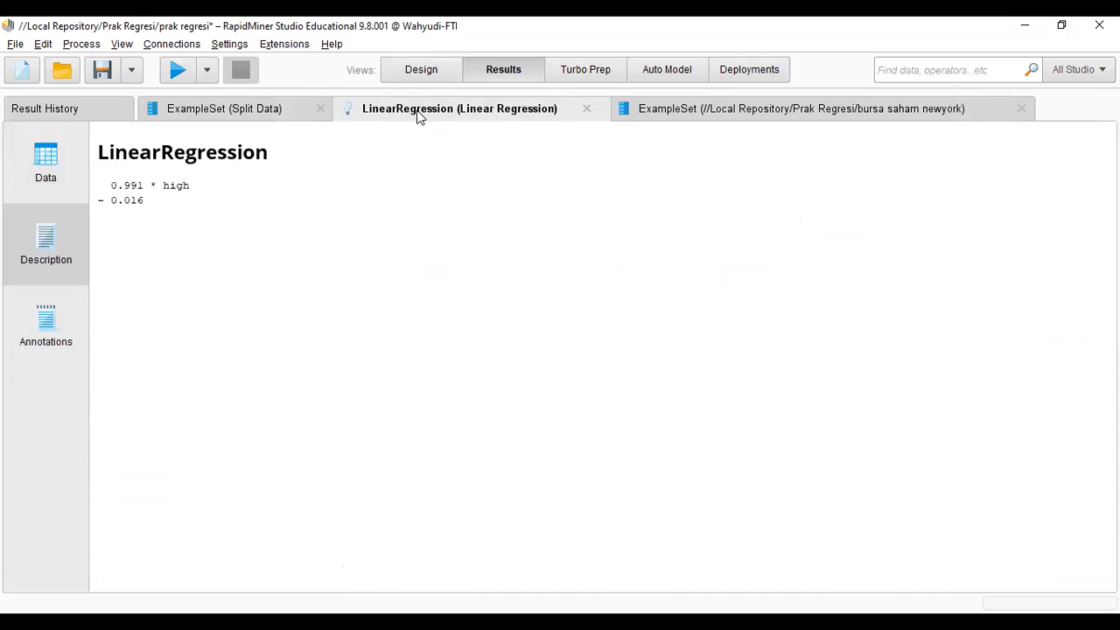
pyautogui.click(230, 107)
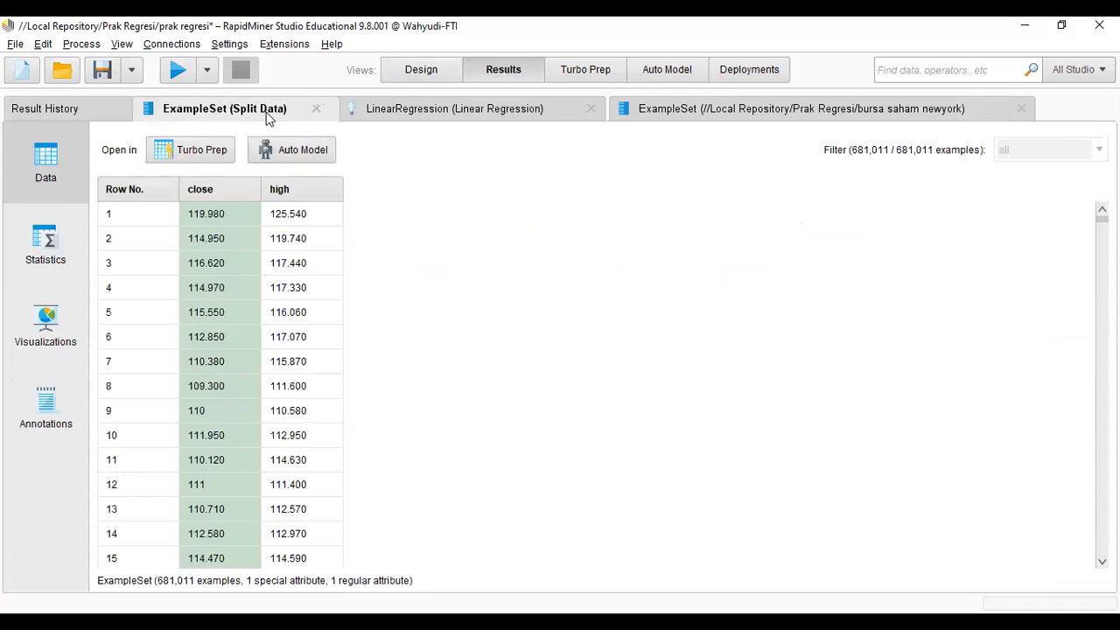
pyautogui.click(403, 112)
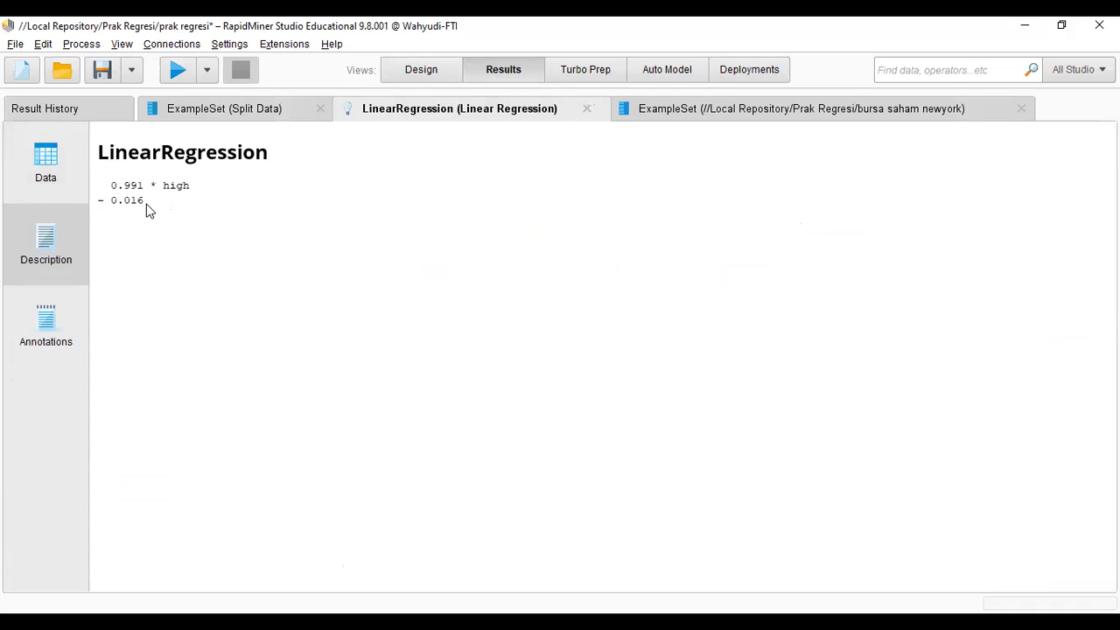
# Step: Remove both connections between Linear Regression's outputs and the process results
pyautogui.click(419, 76)
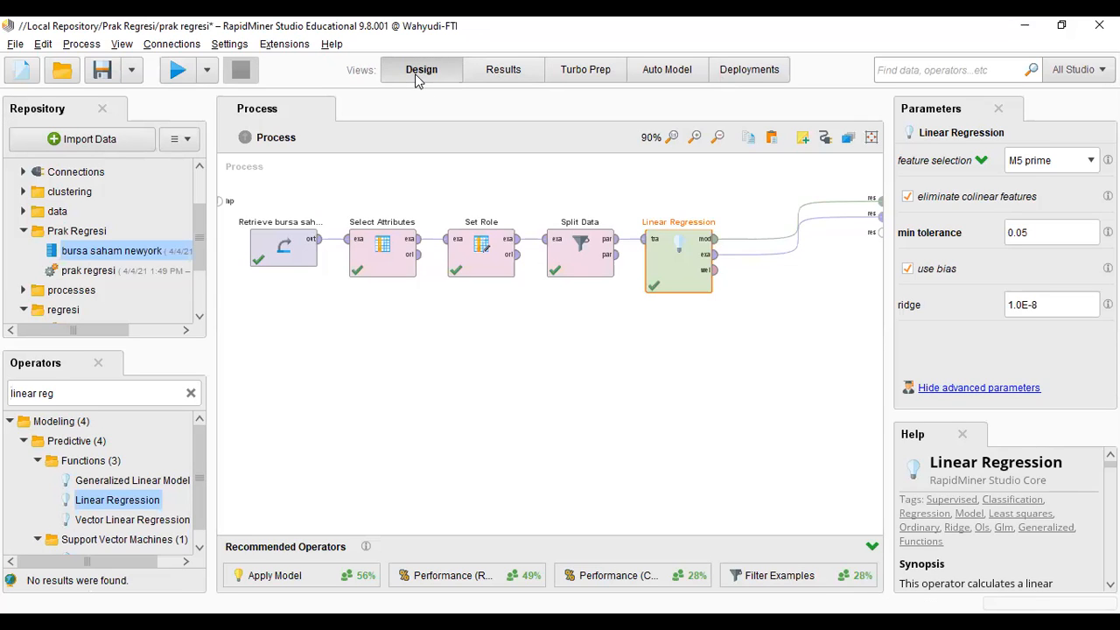
pyautogui.click(796, 220)
pyautogui.click(796, 225)
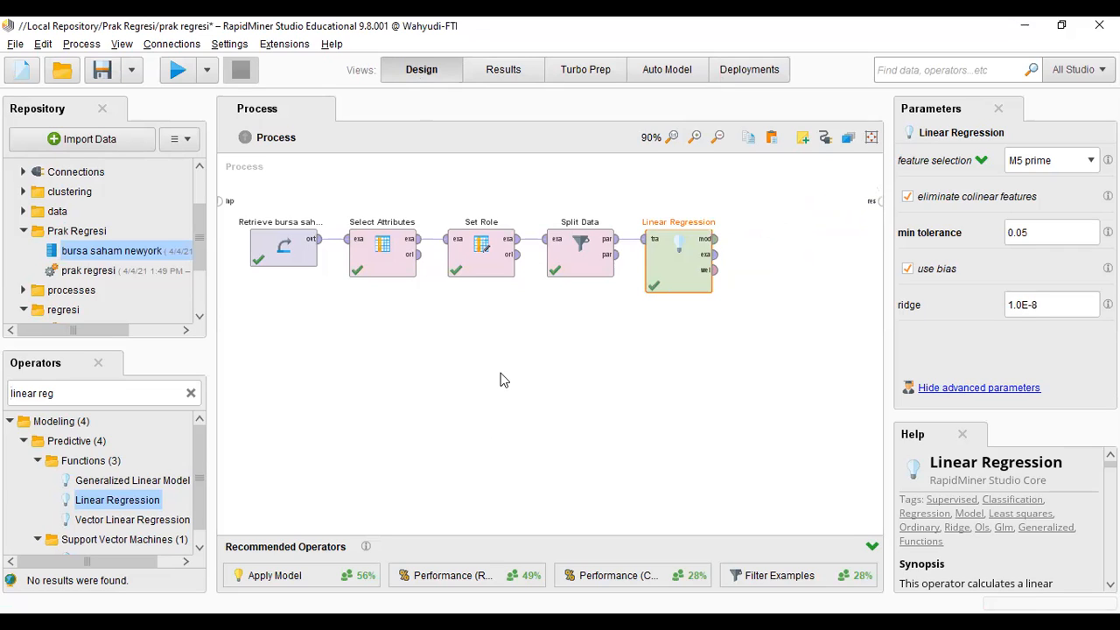
# Step: Search the operators for "apply model" and place an Apply Model operator after Linear Regression
pyautogui.click(190, 394)
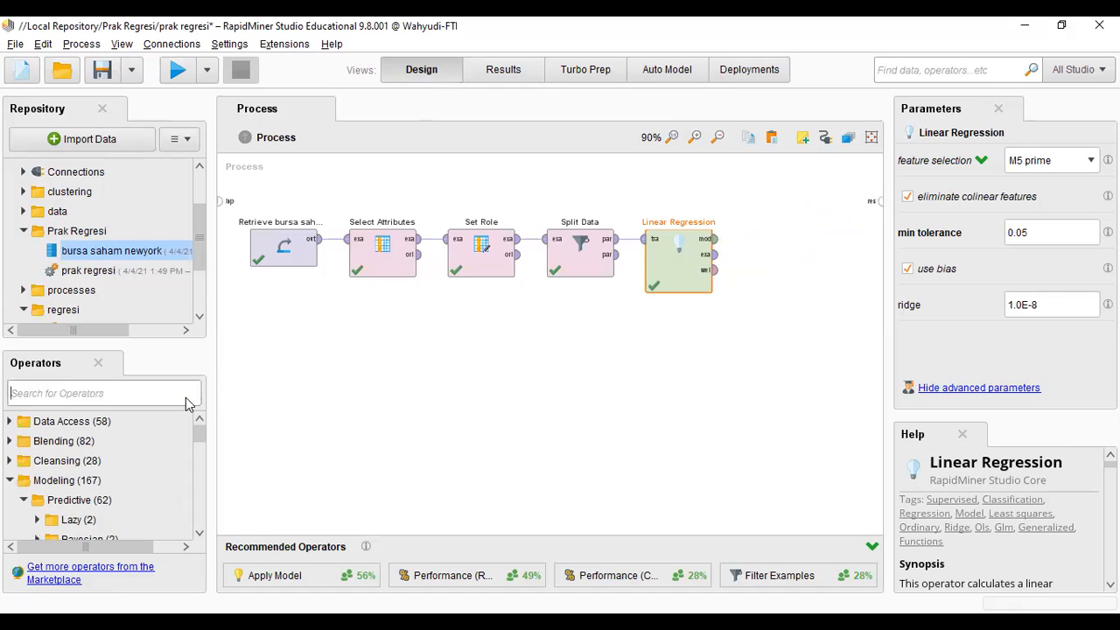
pyautogui.moveTo(310, 575); pyautogui.dragTo(142, 411)
pyautogui.moveTo(385, 581); pyautogui.dragTo(150, 425)
pyautogui.click(154, 391)
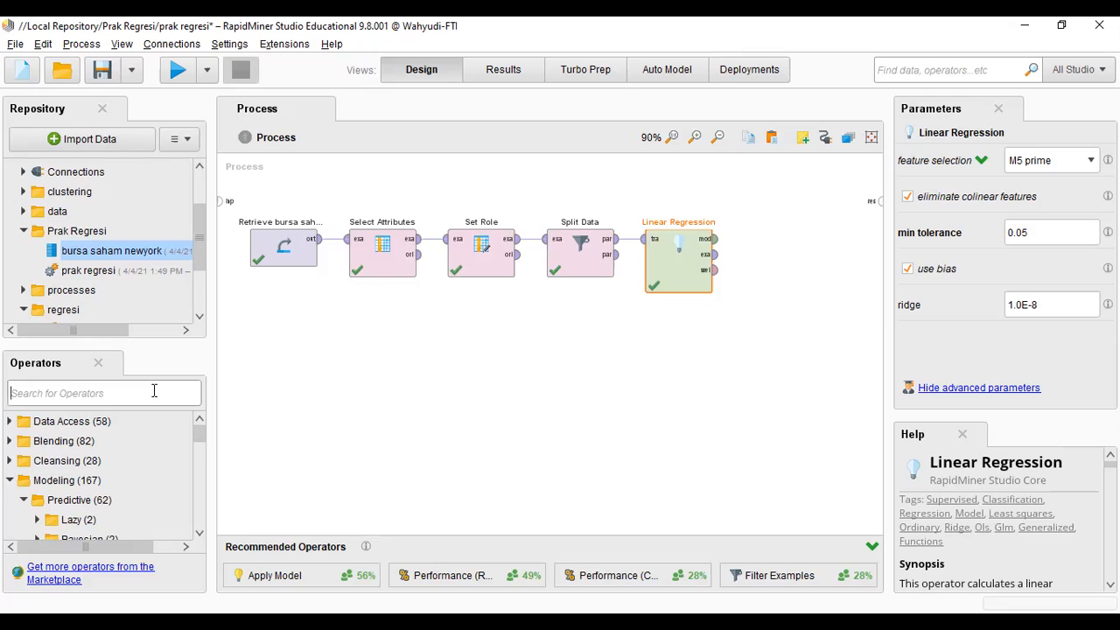
pyautogui.write('ap')
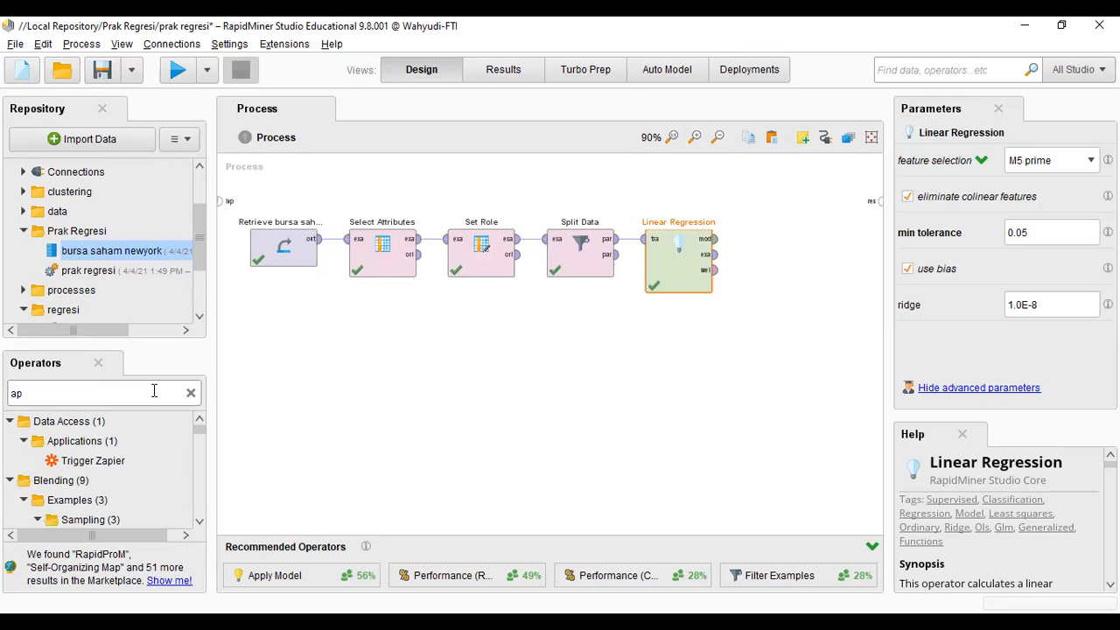
pyautogui.write('ply ')
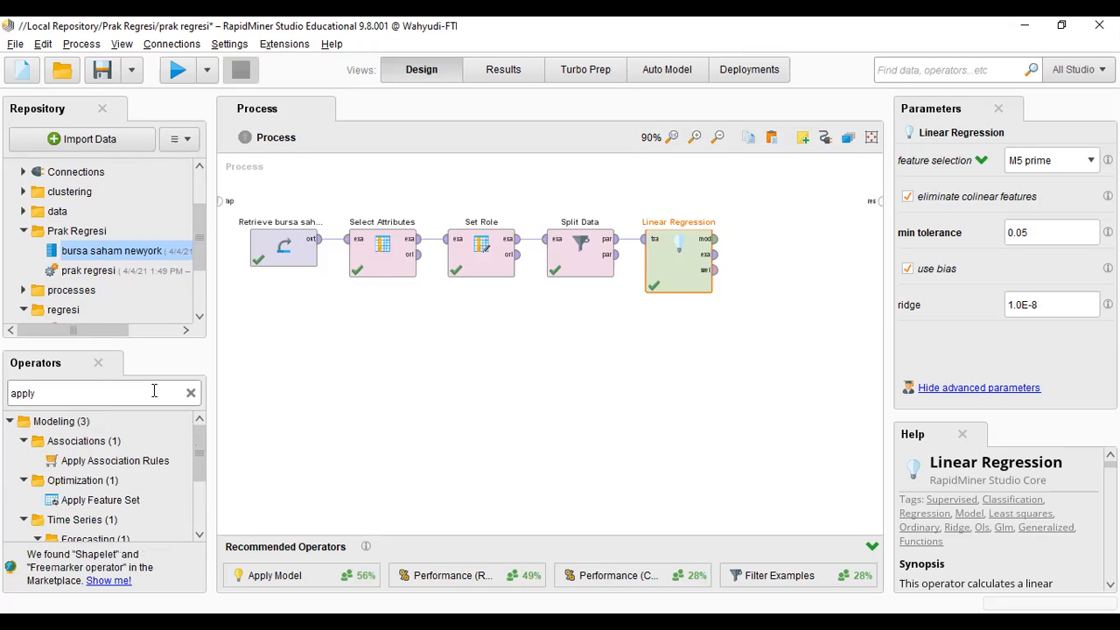
pyautogui.write('model')
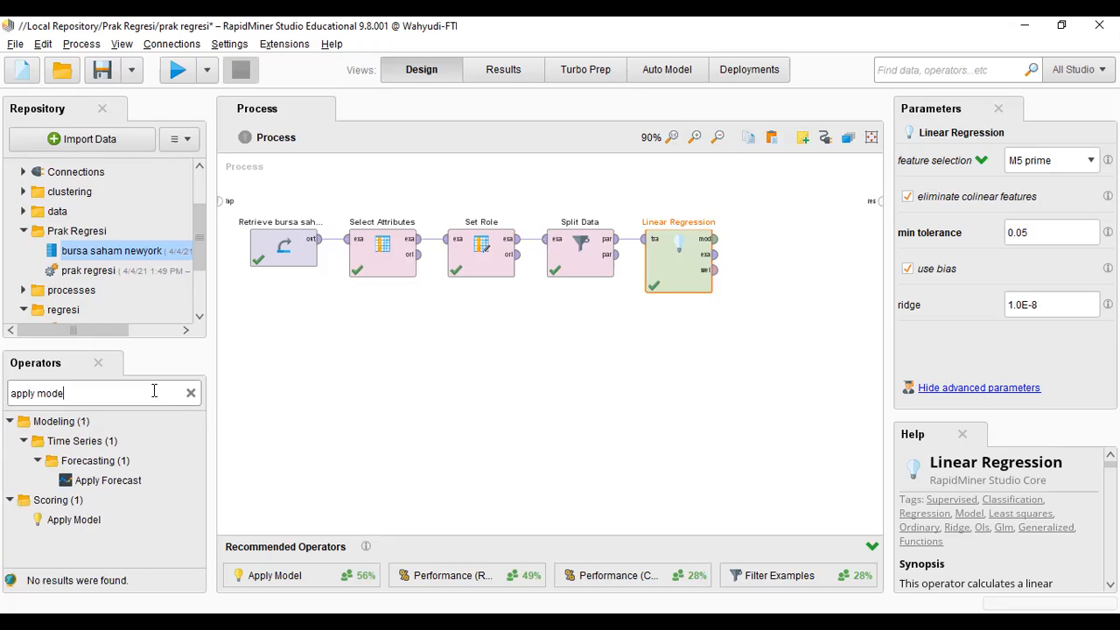
pyautogui.moveTo(57, 519); pyautogui.dragTo(751, 248)
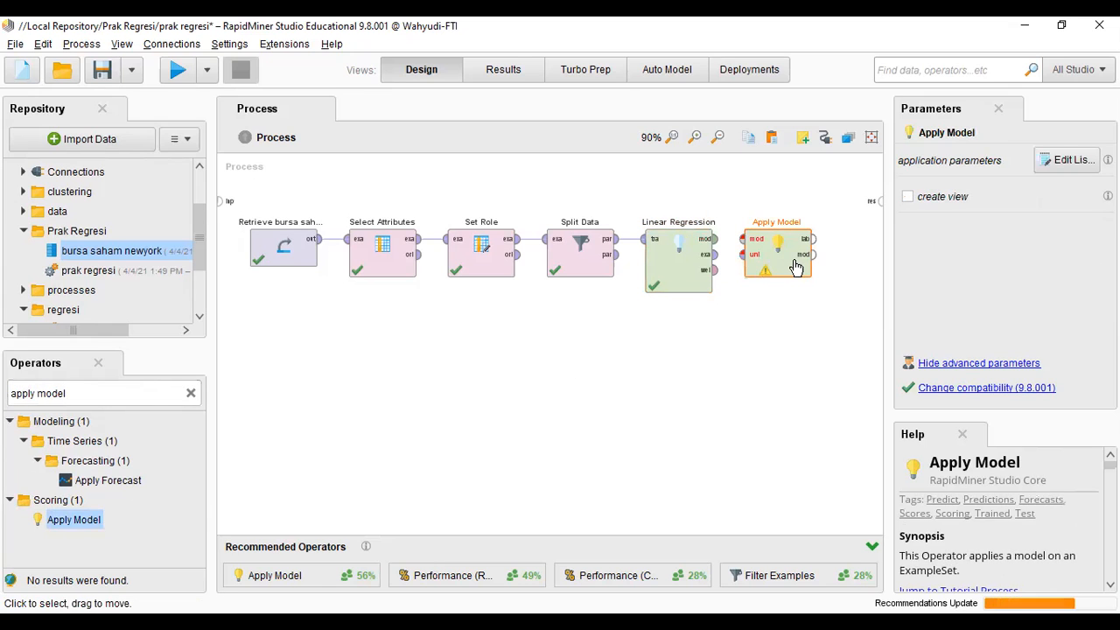
# Step: Connect Linear Regression's model and example set outputs to Apply Model's model and unlabelled data inputs
pyautogui.click(721, 250)
pyautogui.click(719, 245)
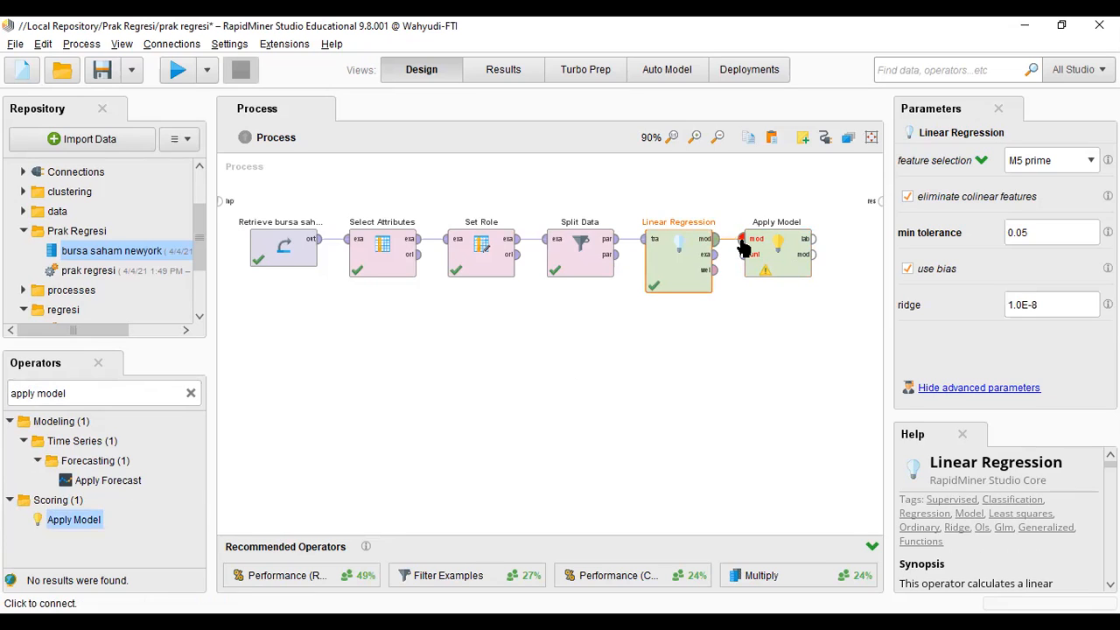
pyautogui.click(741, 241)
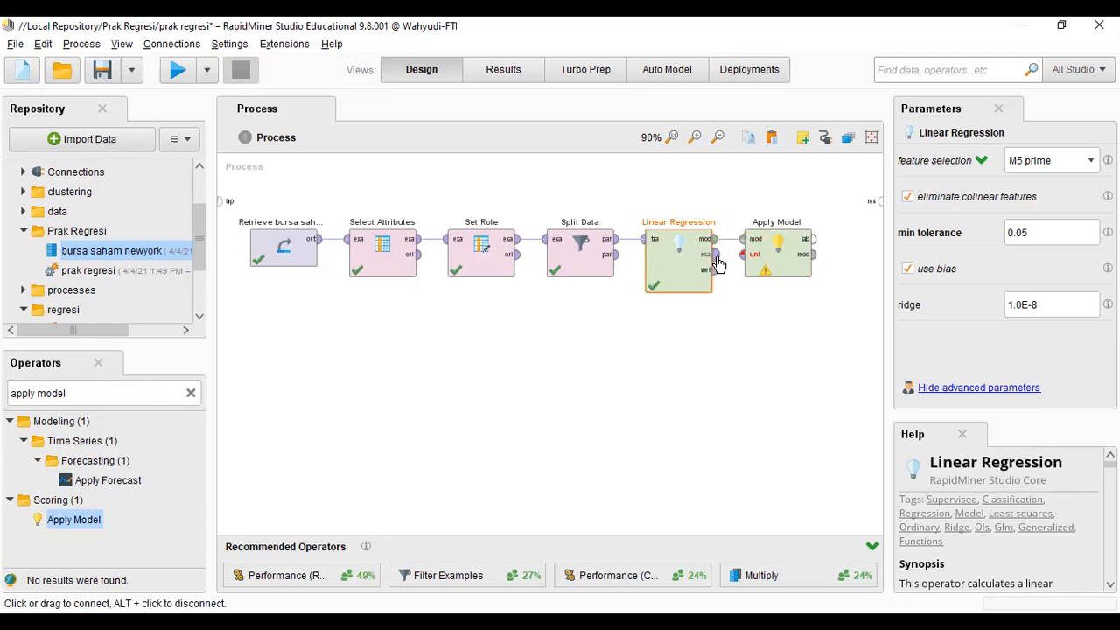
pyautogui.click(716, 254)
pyautogui.click(748, 263)
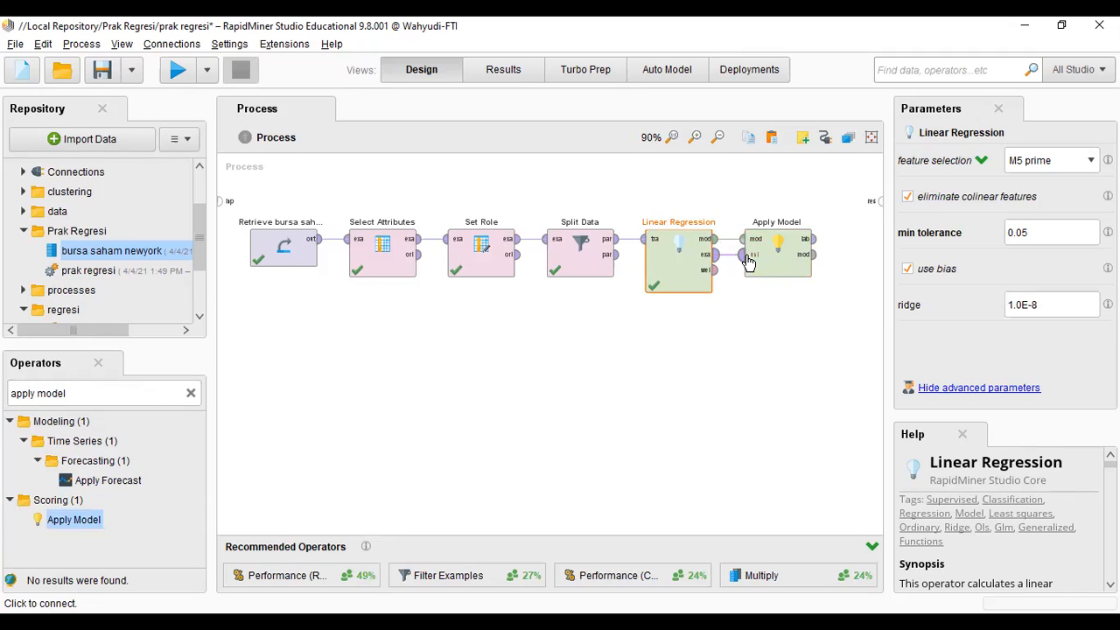
# Step: Connect Apply Model's labelled data and model outputs to the first two process result ports
pyautogui.click(820, 239)
pyautogui.click(878, 204)
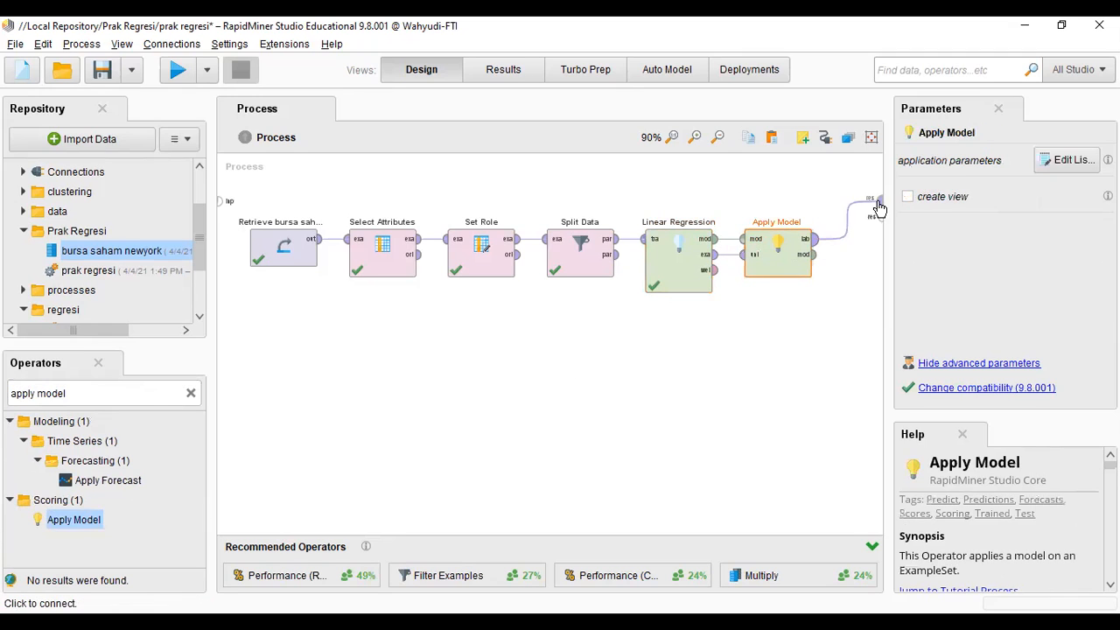
pyautogui.click(813, 253)
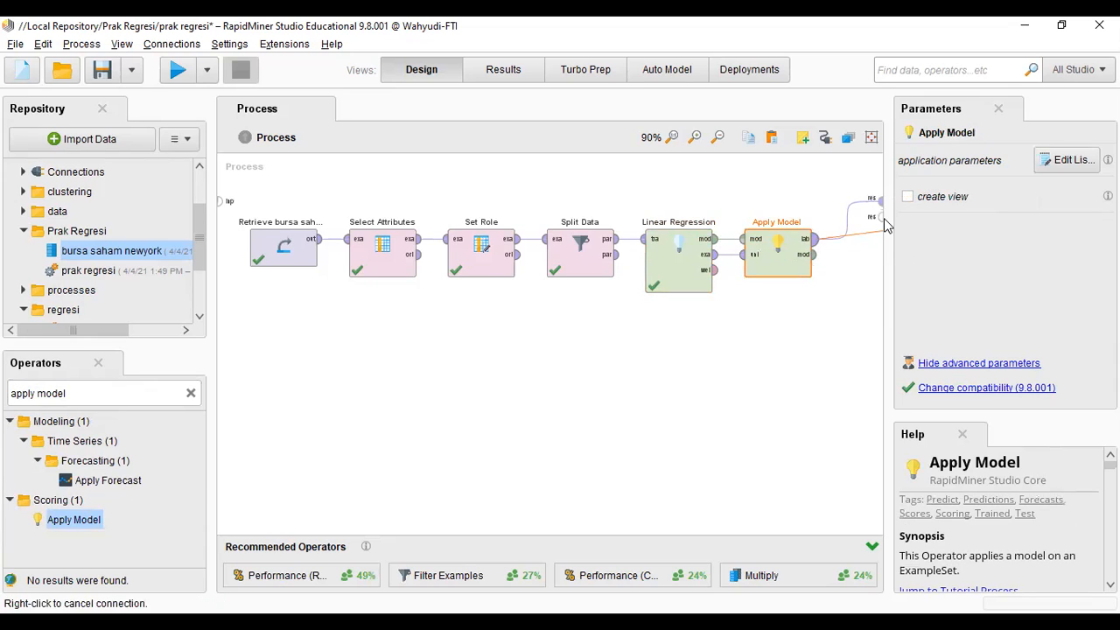
pyautogui.click(879, 204)
pyautogui.click(814, 254)
pyautogui.click(877, 218)
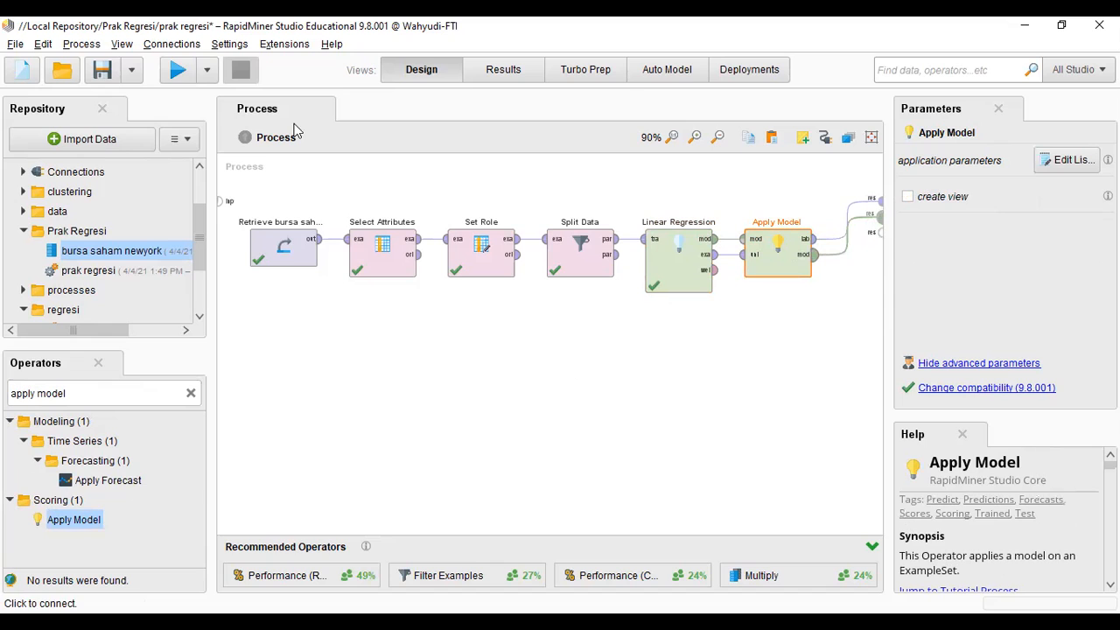
# Step: Run the process and examine the linear regression description and the Apply Model example set, widening its prediction(close) column
pyautogui.click(179, 70)
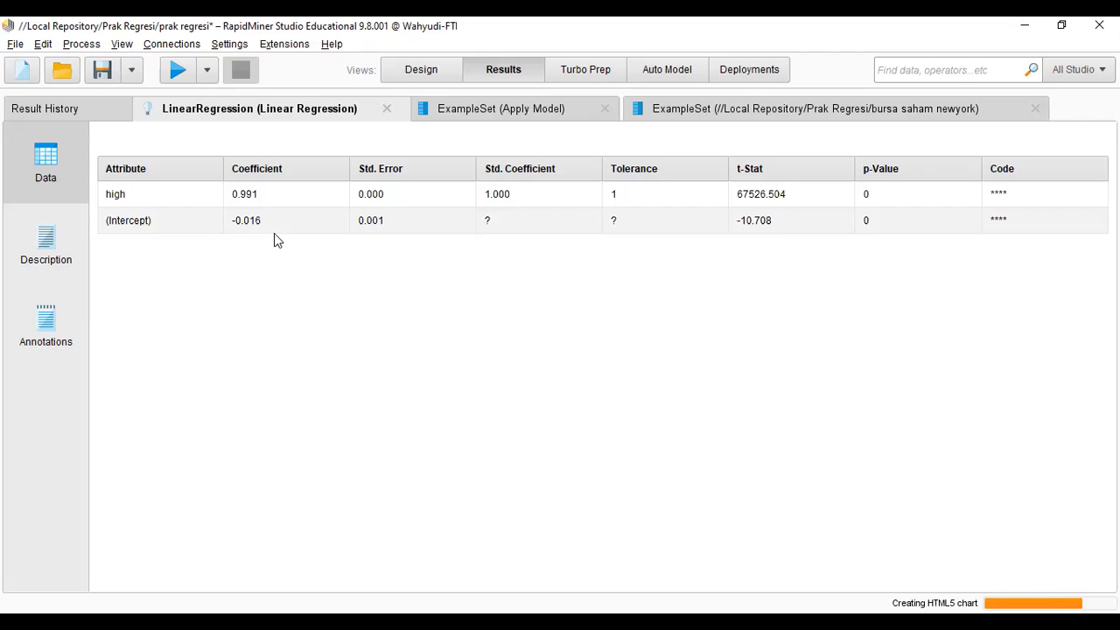
pyautogui.click(65, 260)
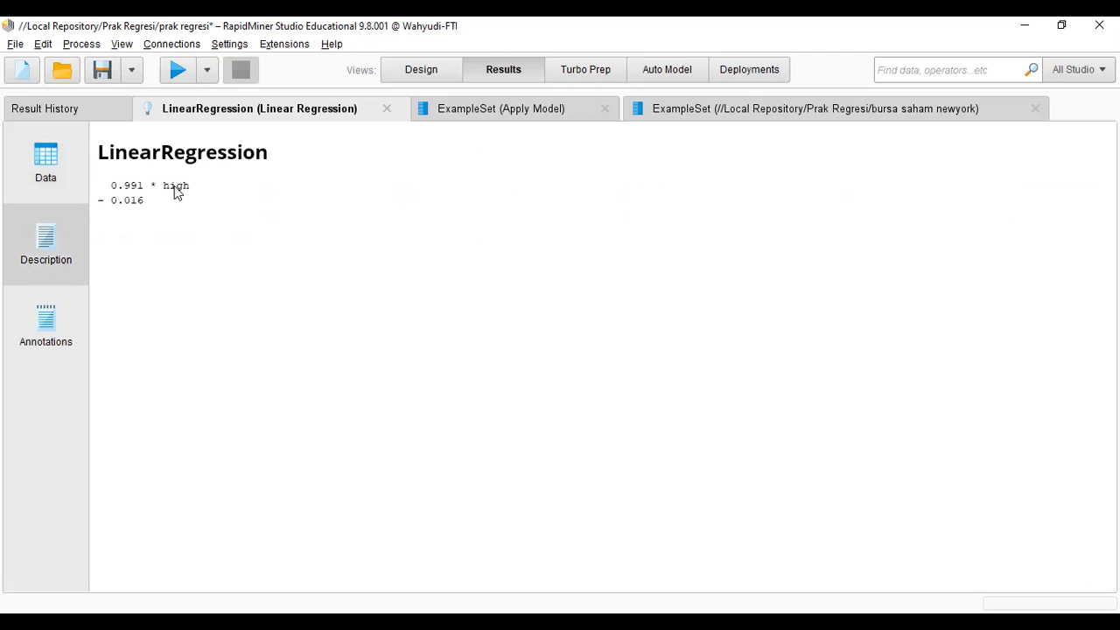
pyautogui.click(507, 114)
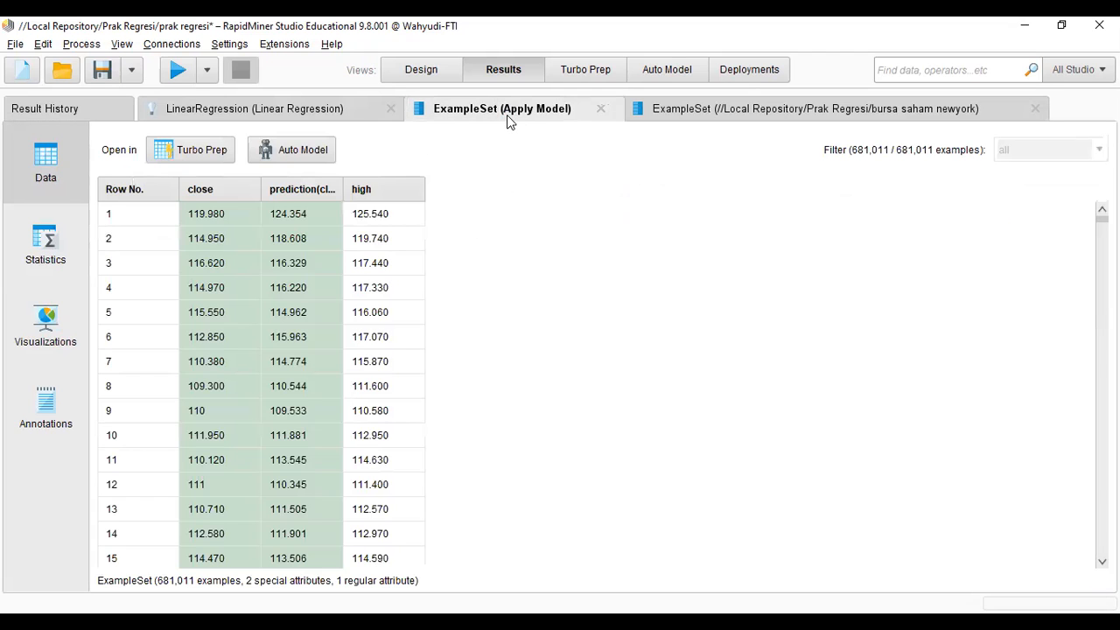
pyautogui.doubleClick(343, 188)
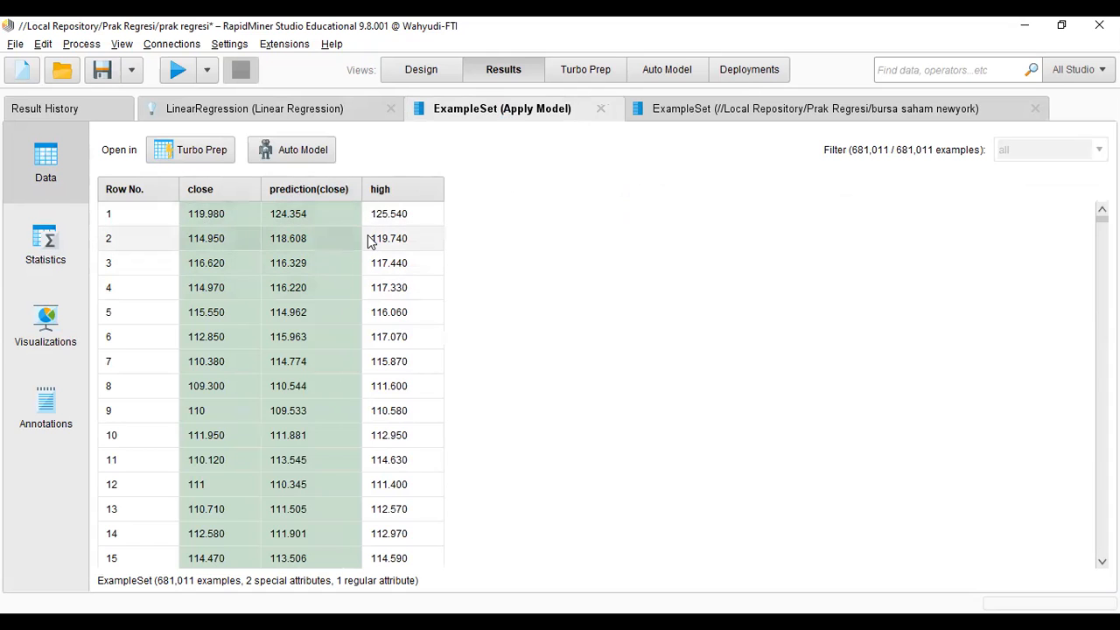
pyautogui.scroll(-3, 323, 437)
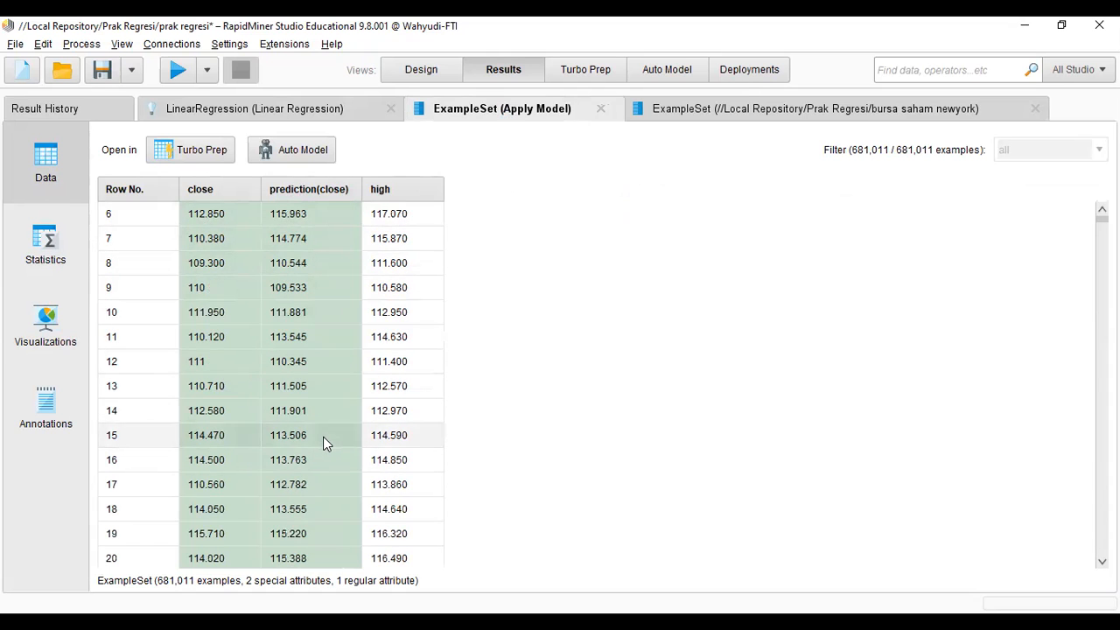
pyautogui.scroll(-1, 323, 437)
pyautogui.scroll(4, 327, 439)
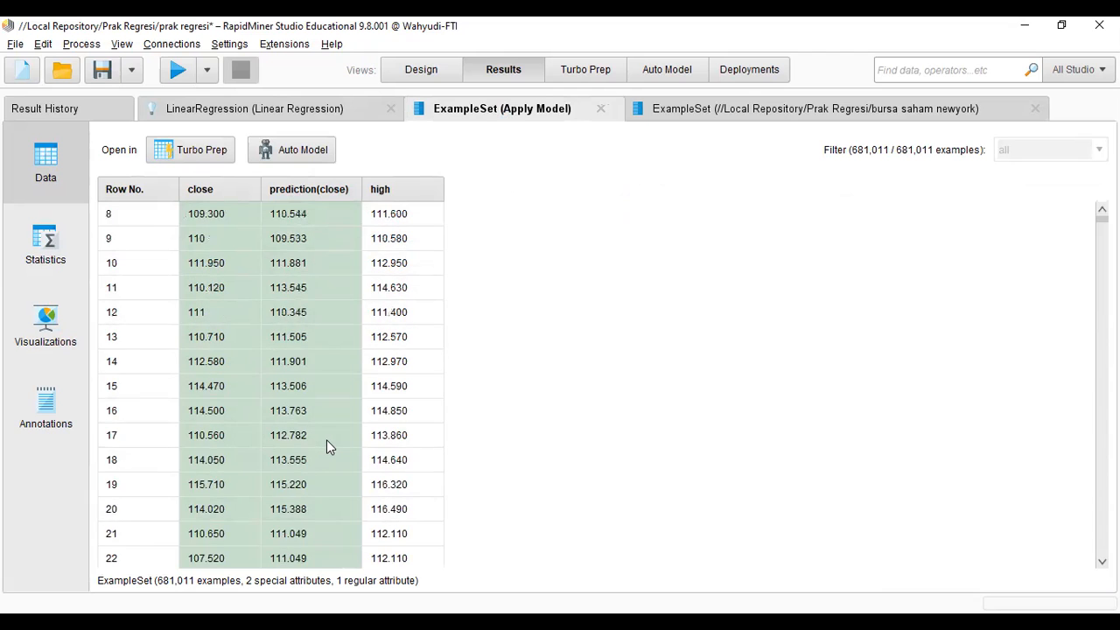
pyautogui.scroll(1, 327, 440)
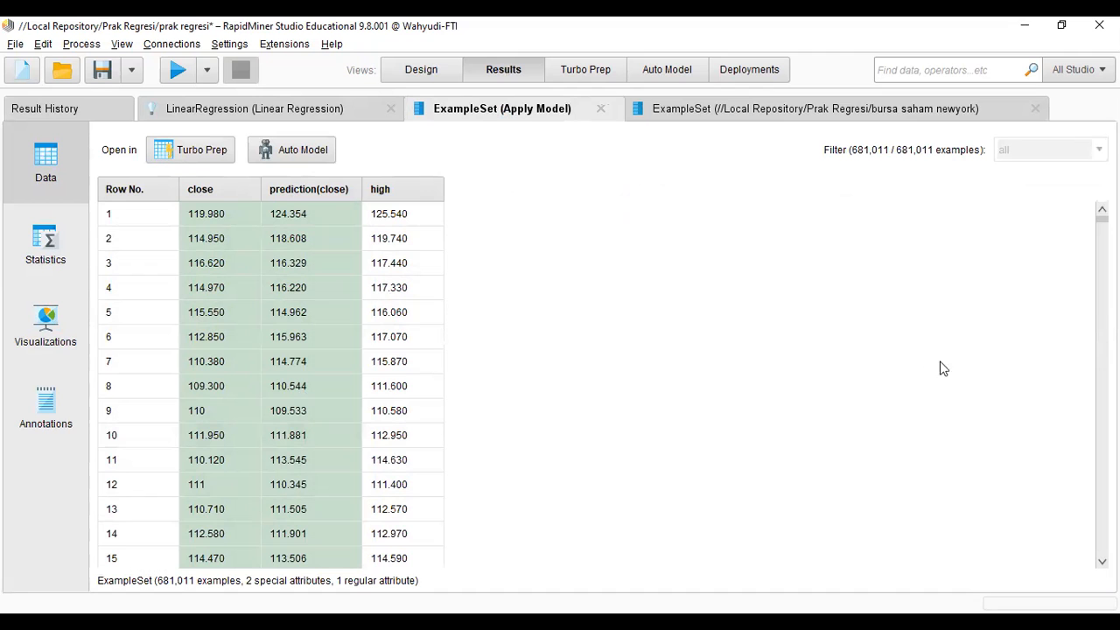
pyautogui.moveTo(1102, 218)
pyautogui.mouseDown()
pyautogui.moveTo(1103, 293)
pyautogui.moveTo(1103, 215)
pyautogui.mouseUp()
pyautogui.click(88, 113)
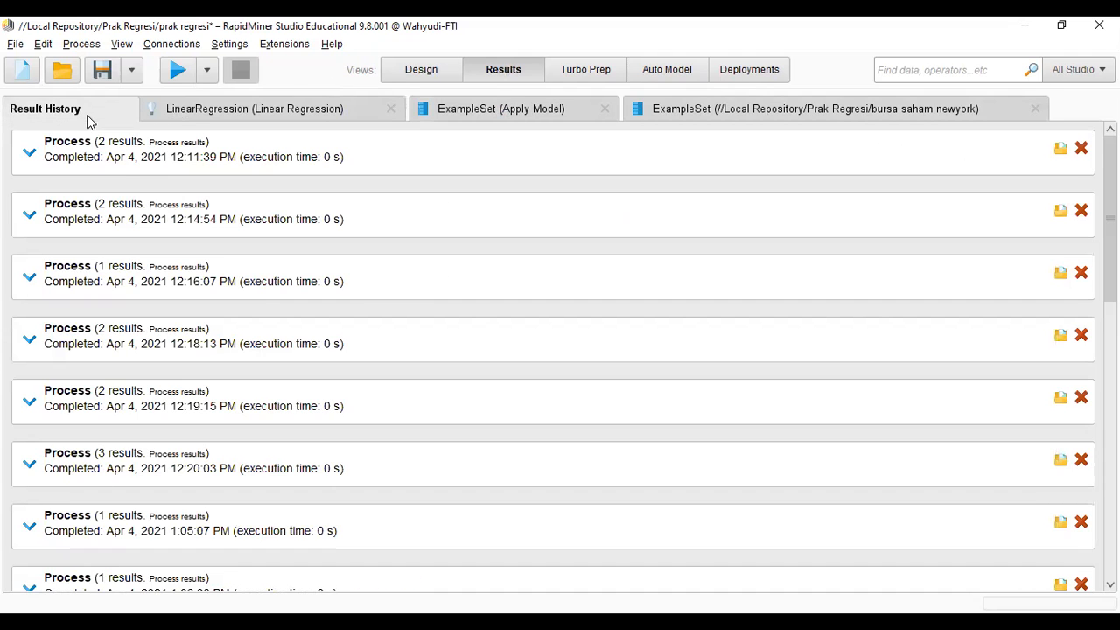
pyautogui.click(181, 114)
pyautogui.click(501, 107)
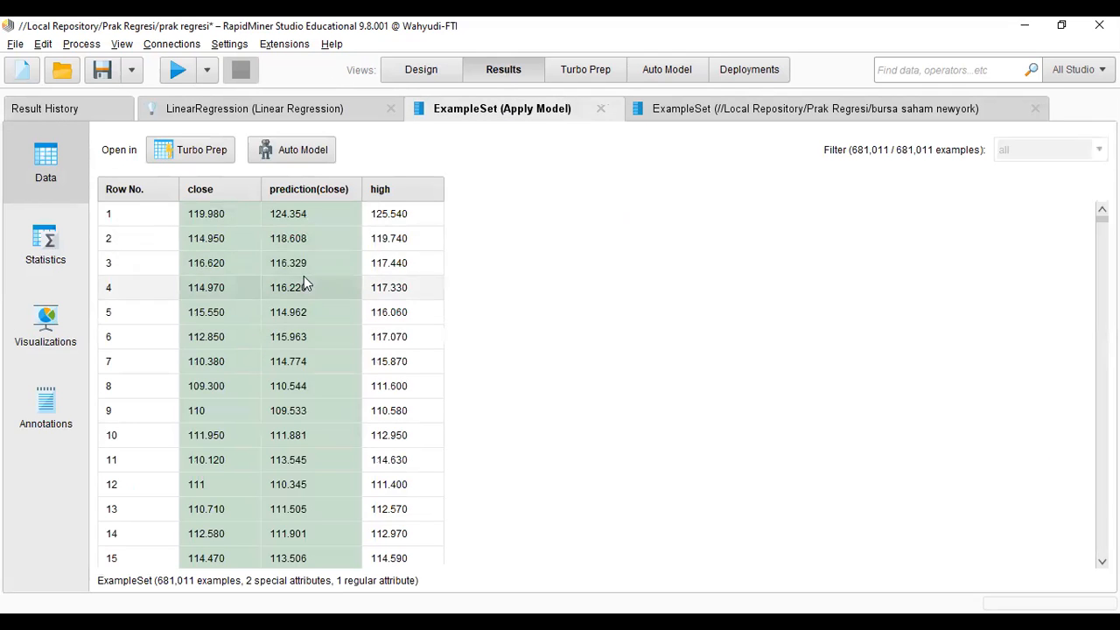
# Step: Search the operators for "performance" and place a Performance (Regression) operator on the connection between Apply Model and the first result port
pyautogui.click(420, 70)
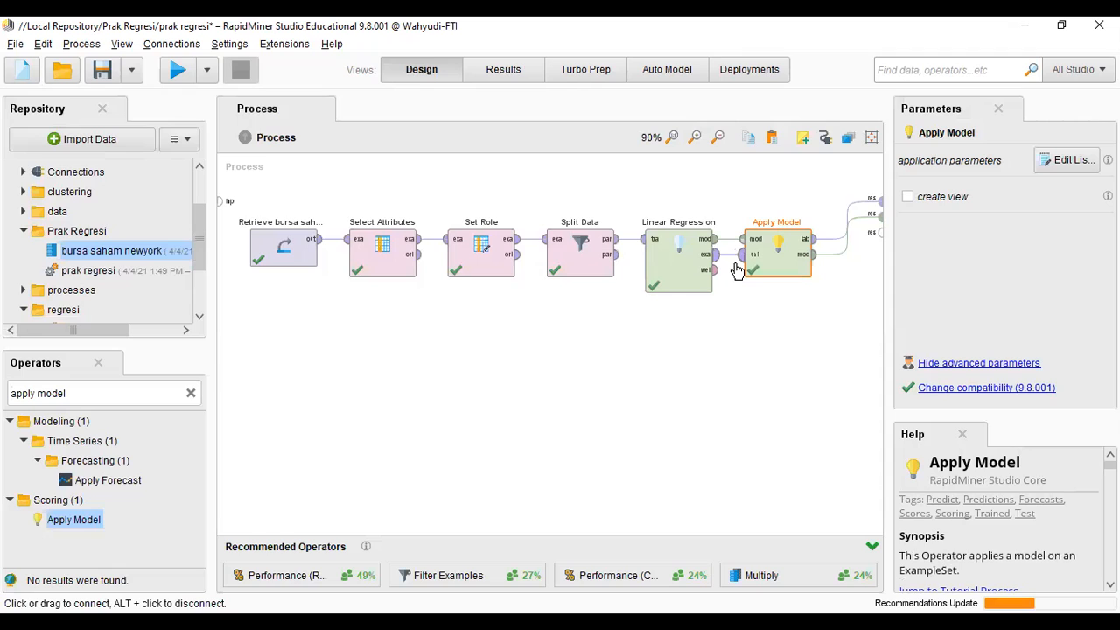
pyautogui.click(717, 141)
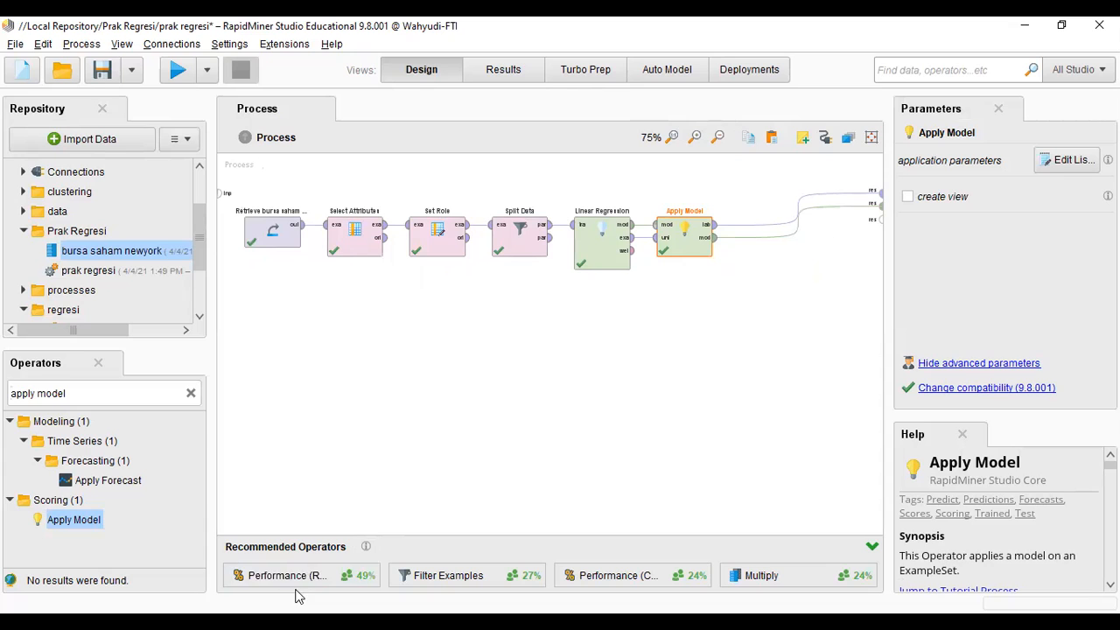
pyautogui.click(504, 70)
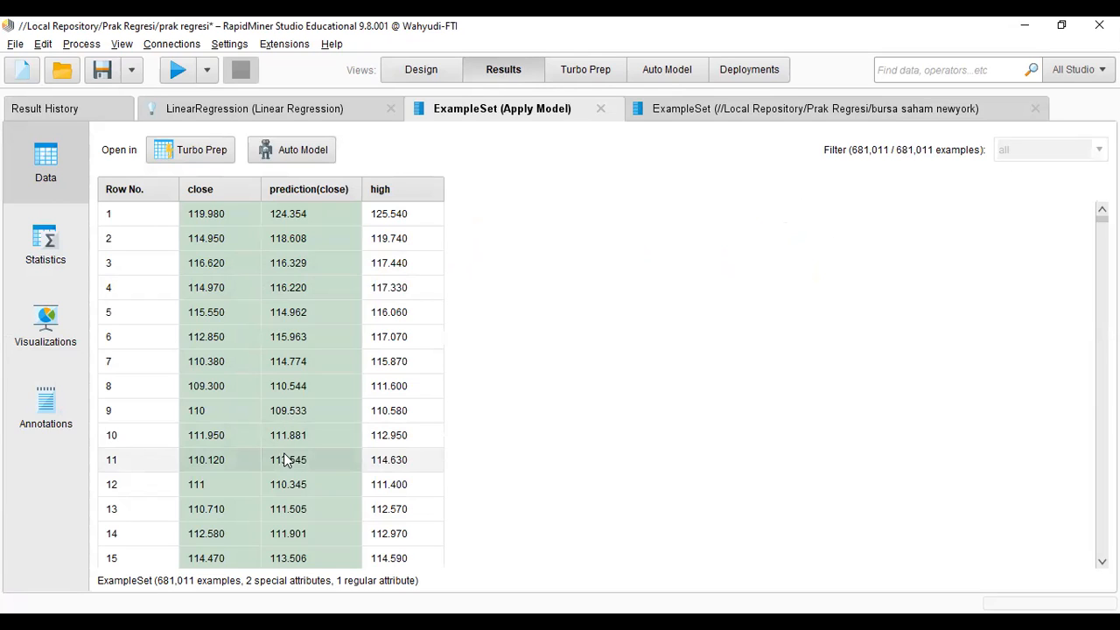
pyautogui.click(421, 72)
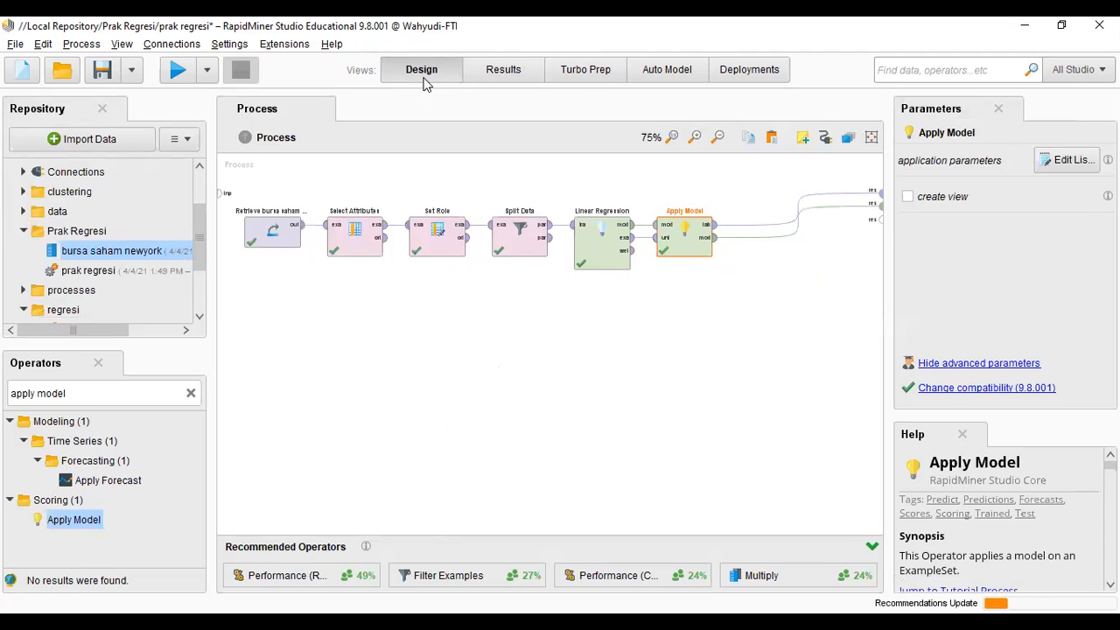
pyautogui.moveTo(331, 580); pyautogui.dragTo(331, 579)
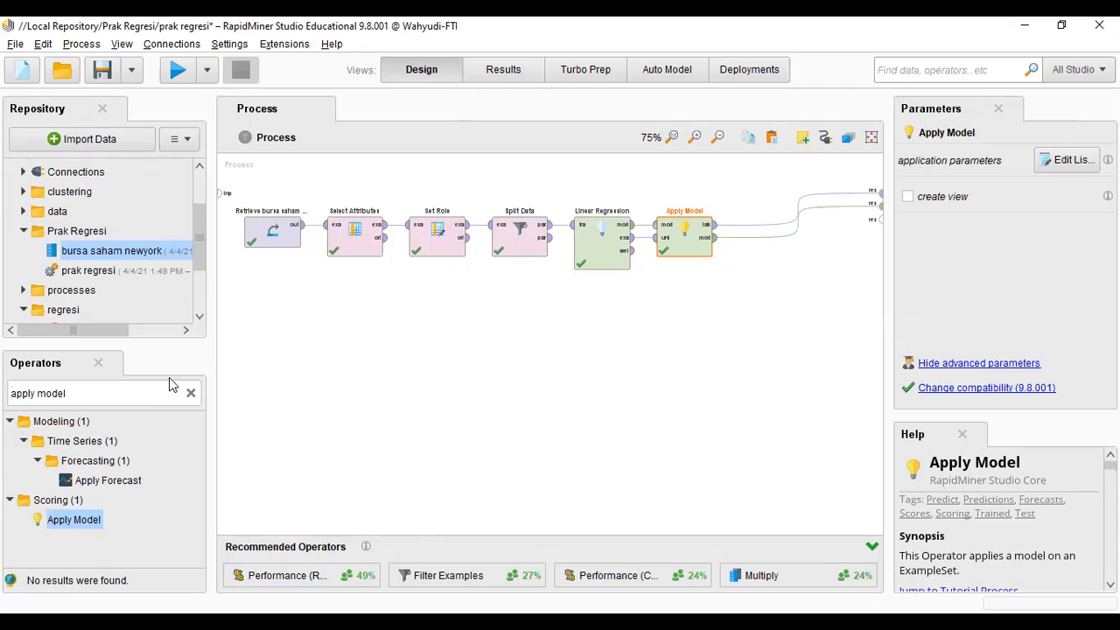
pyautogui.click(191, 394)
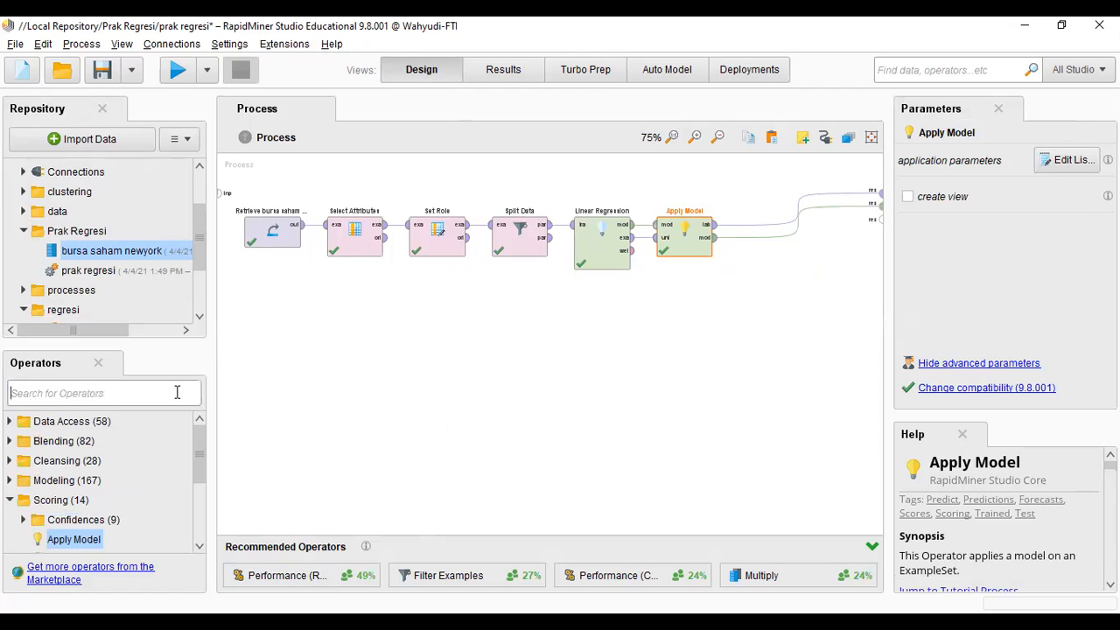
pyautogui.write('perfor')
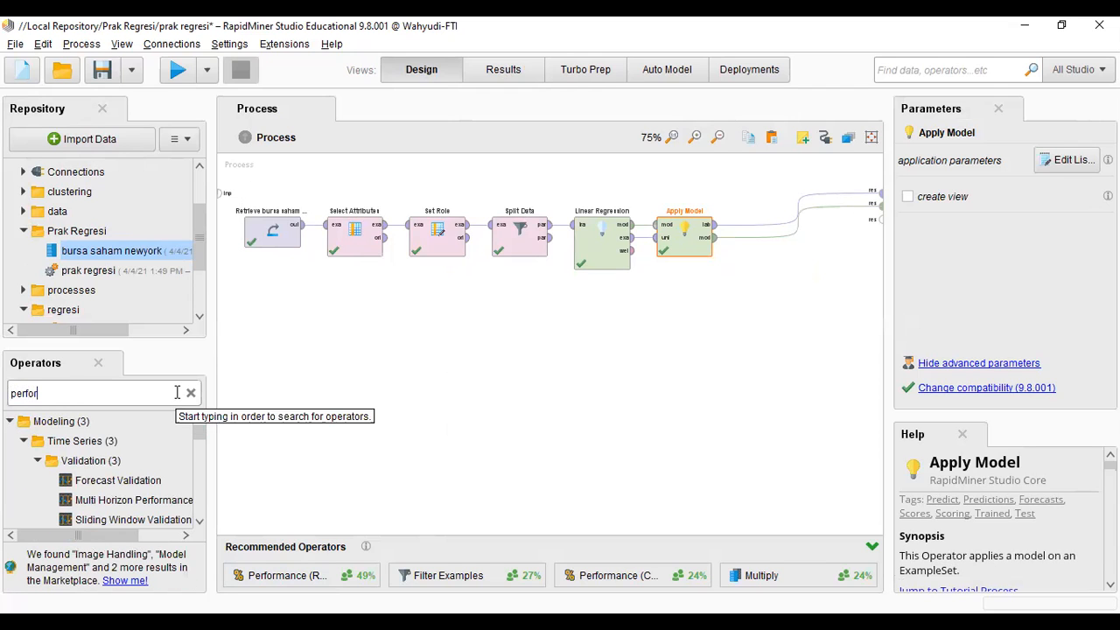
pyautogui.write('mance')
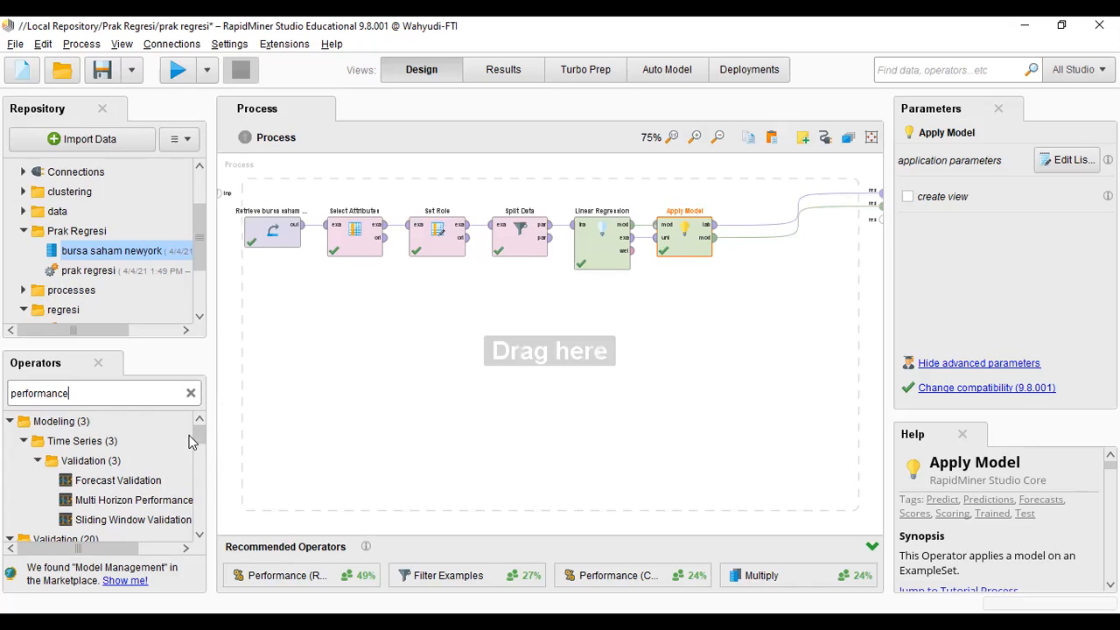
pyautogui.scroll(-2, 195, 437)
pyautogui.scroll(-2, 195, 445)
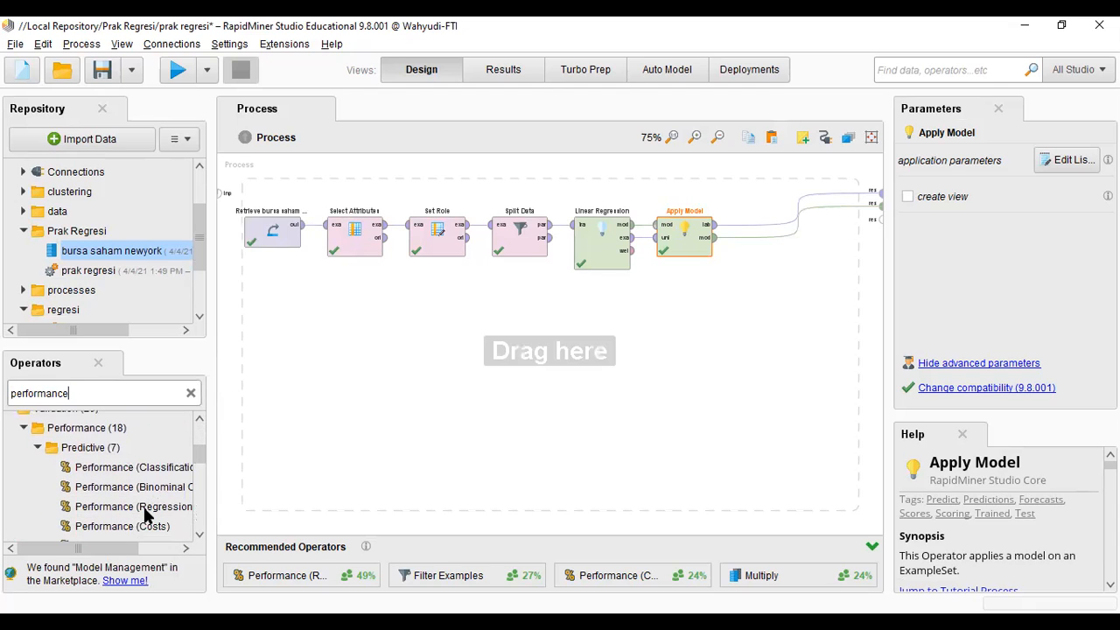
pyautogui.moveTo(128, 507); pyautogui.dragTo(766, 209)
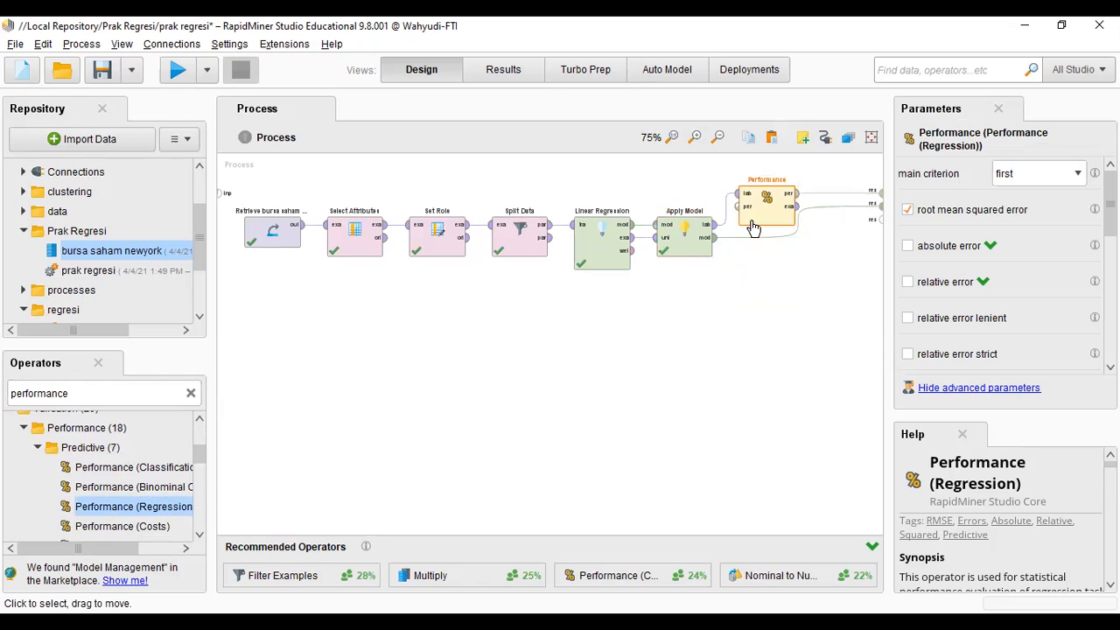
# Step: Set the Performance operator's main criterion to root_mean_squared_error and enable its squared correlation criterion
pyautogui.click(1076, 175)
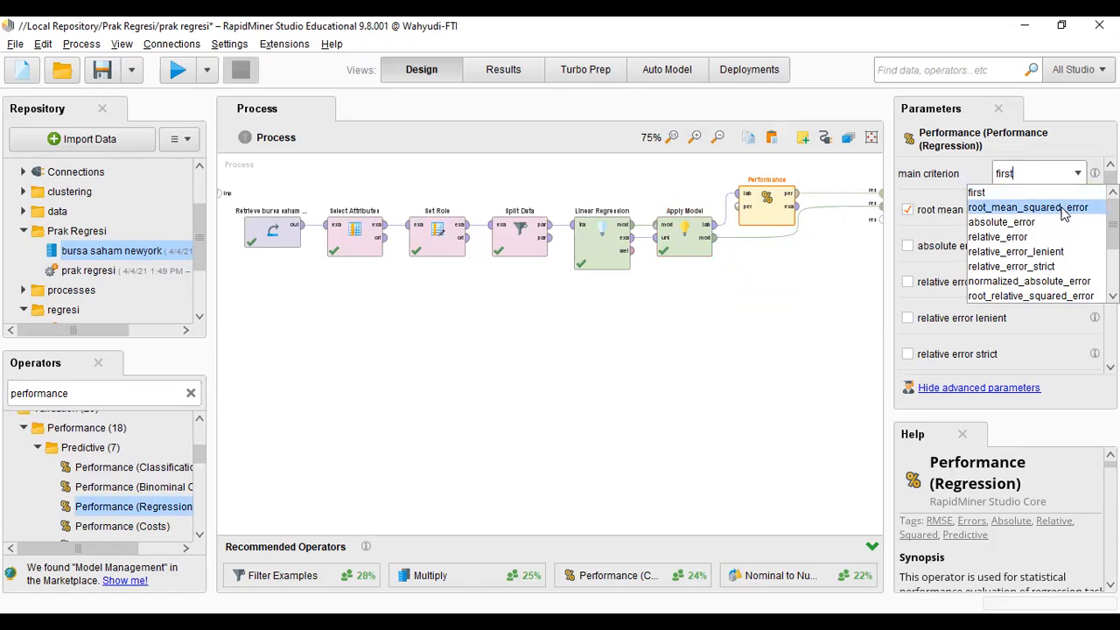
pyautogui.moveTo(1114, 229)
pyautogui.mouseDown()
pyautogui.moveTo(1113, 261)
pyautogui.moveTo(1113, 221)
pyautogui.mouseUp()
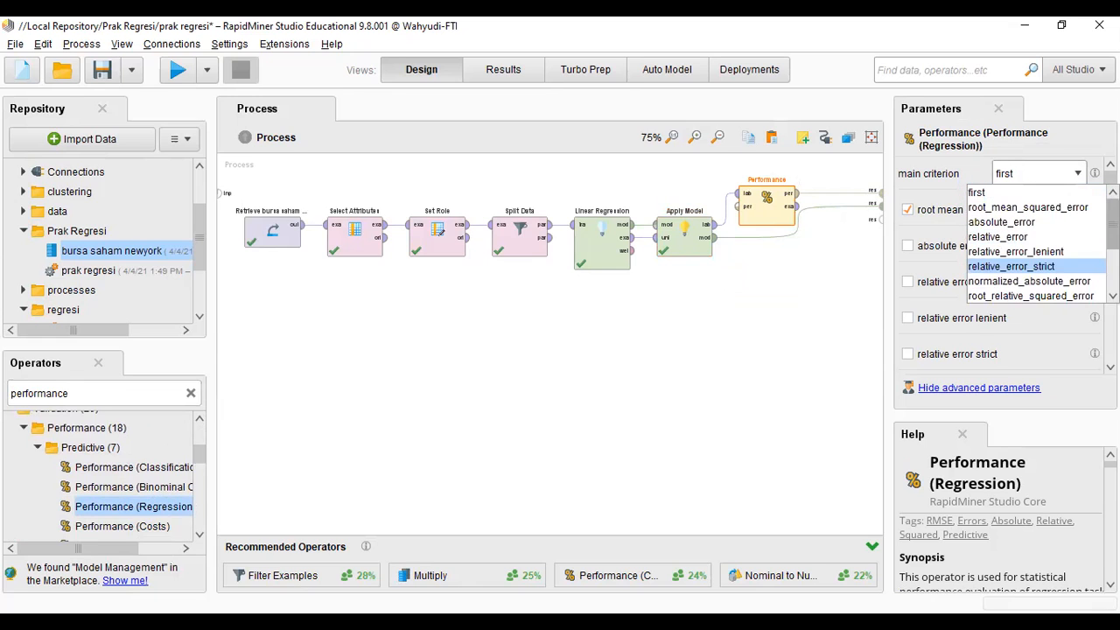
pyautogui.click(1072, 208)
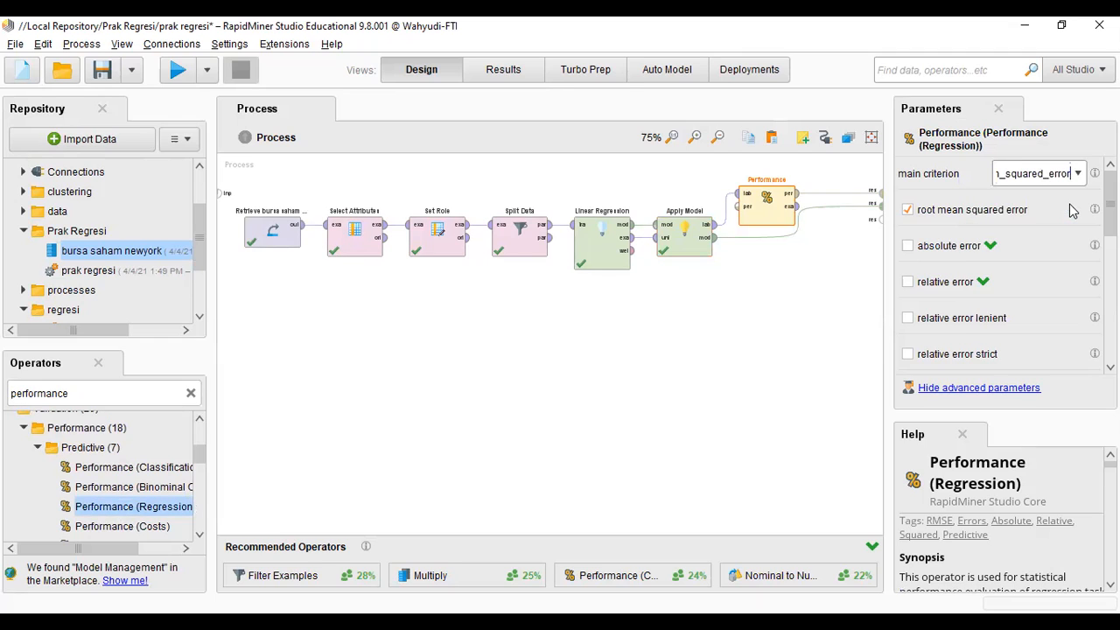
pyautogui.moveTo(1110, 203); pyautogui.dragTo(1111, 292)
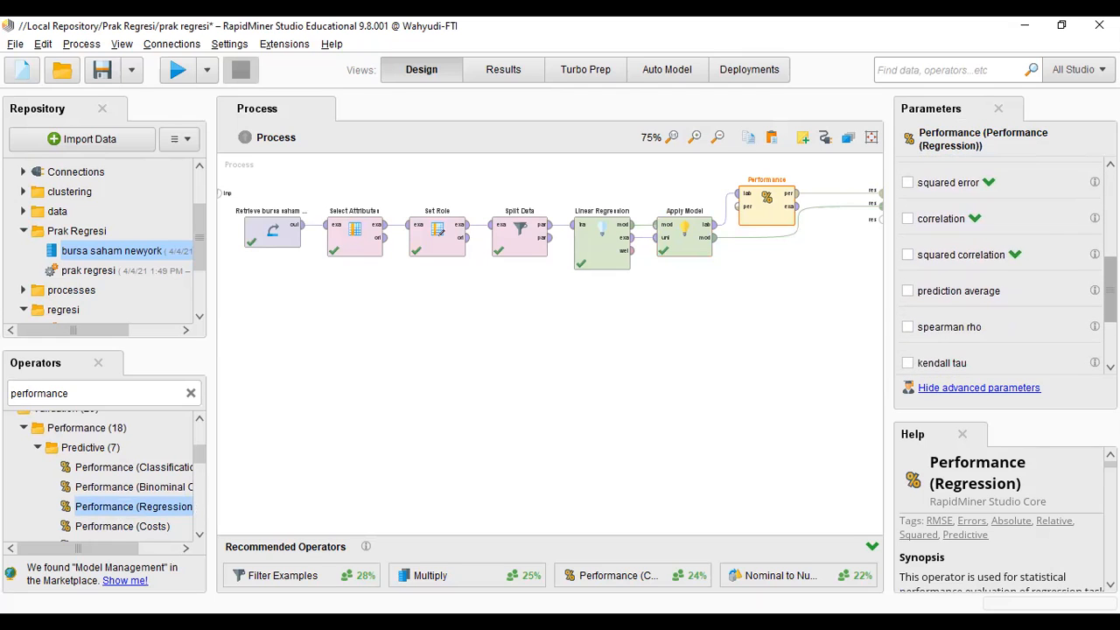
pyautogui.click(909, 256)
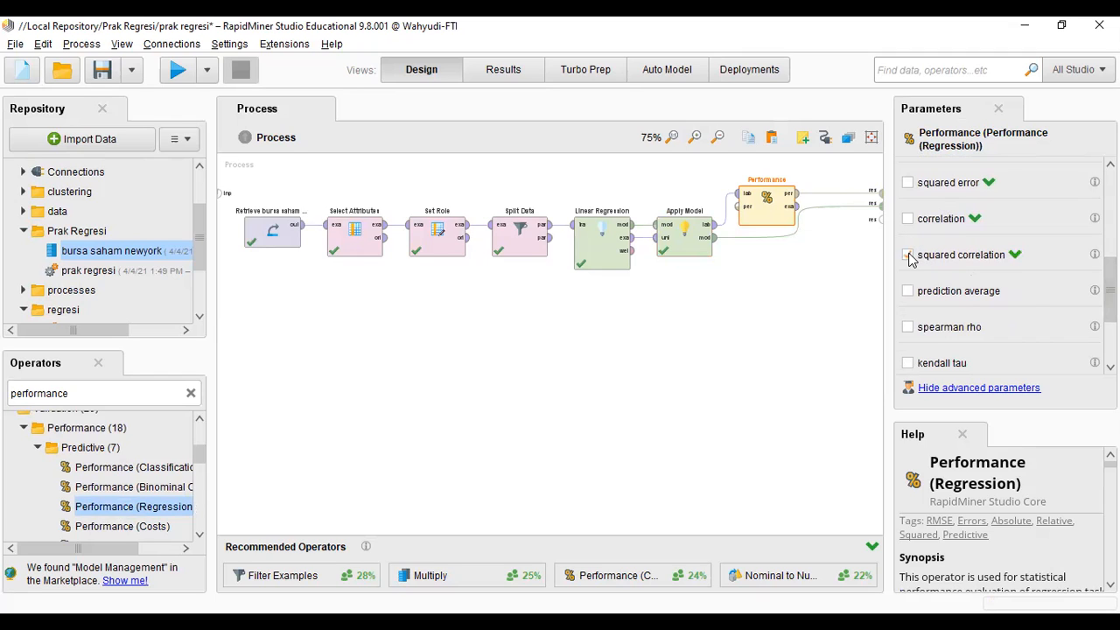
pyautogui.moveTo(1110, 303); pyautogui.dragTo(1110, 215)
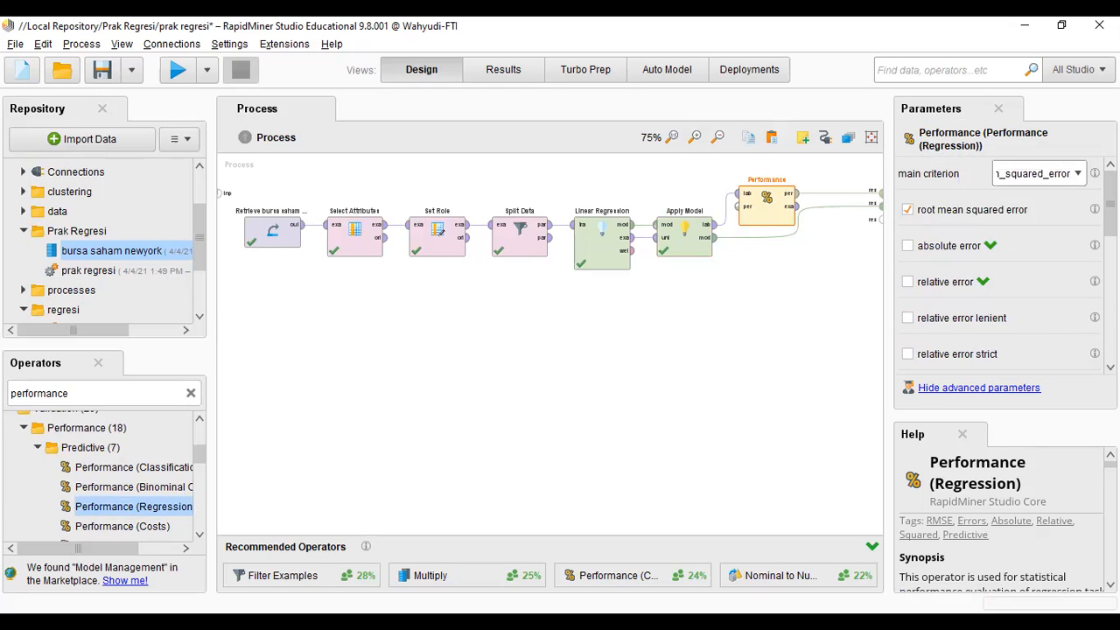
pyautogui.scroll(-5, 998, 263)
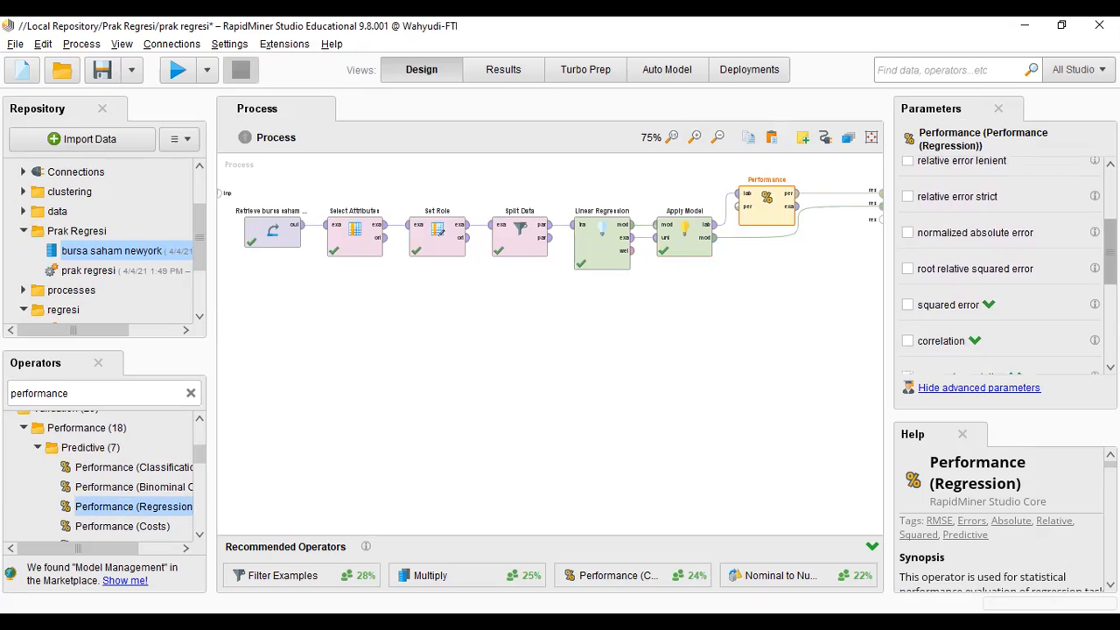
pyautogui.scroll(-1, 938, 254)
pyautogui.scroll(6, 938, 254)
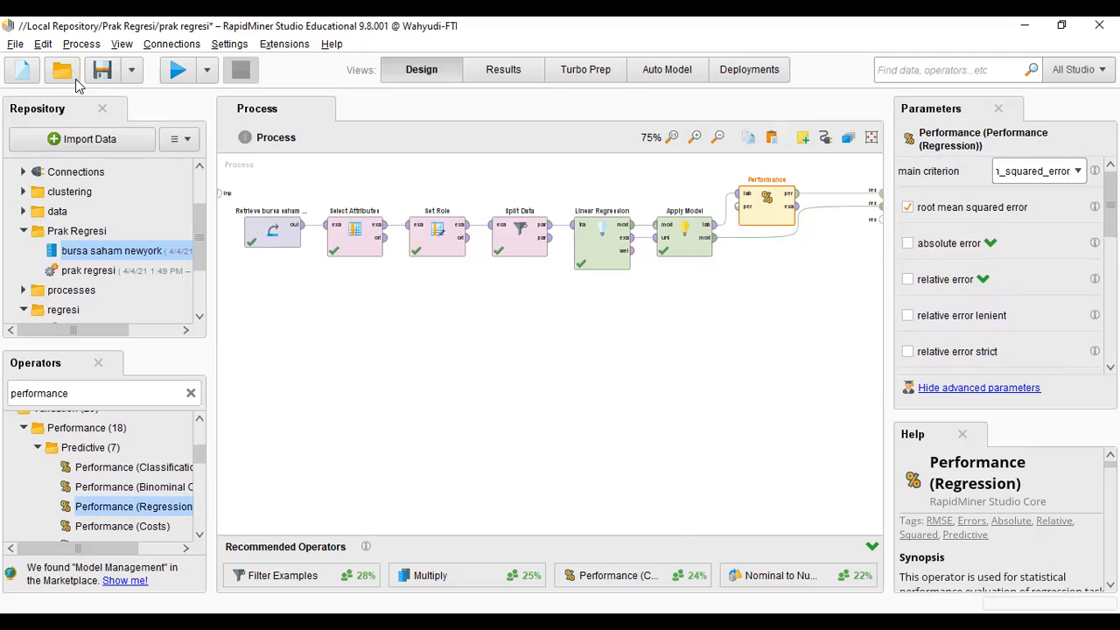
# Step: Save the prak regresi process and run it
pyautogui.click(102, 70)
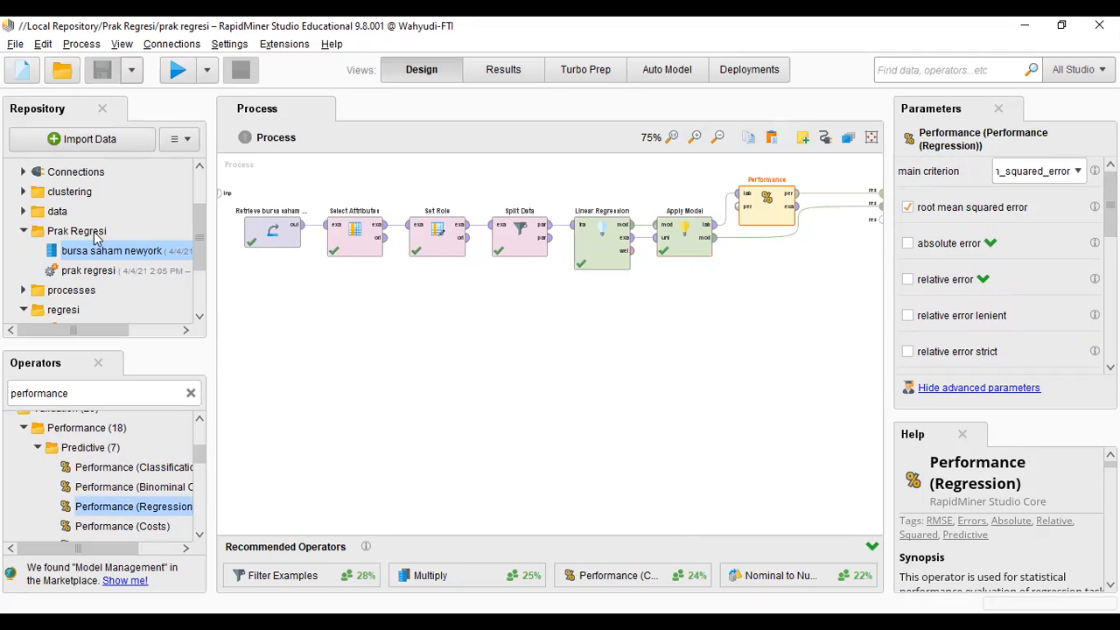
pyautogui.click(92, 271)
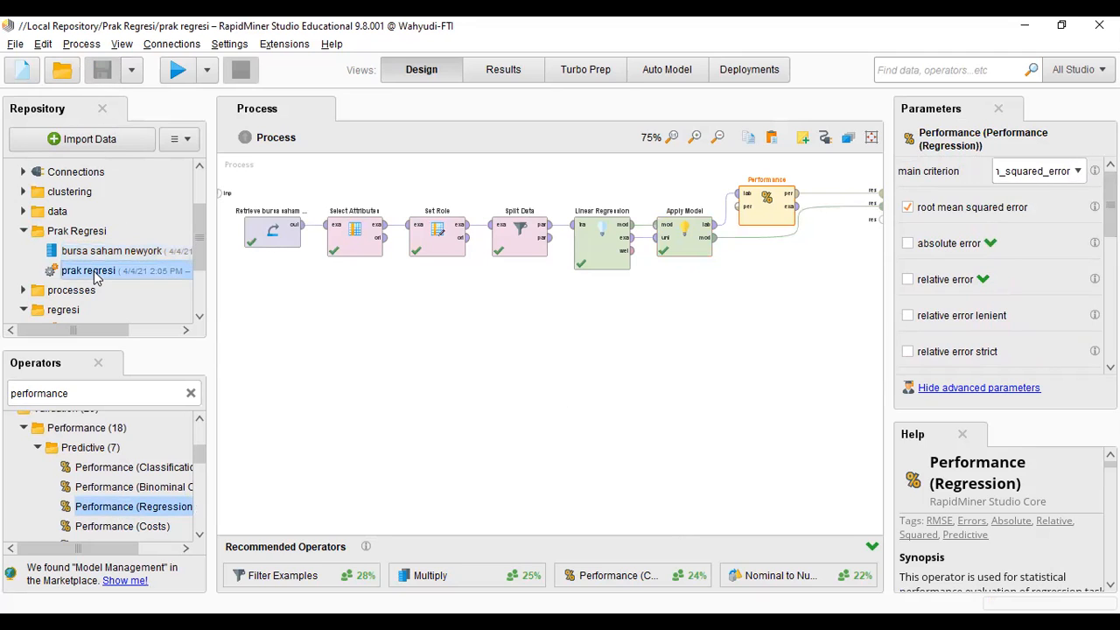
pyautogui.click(177, 71)
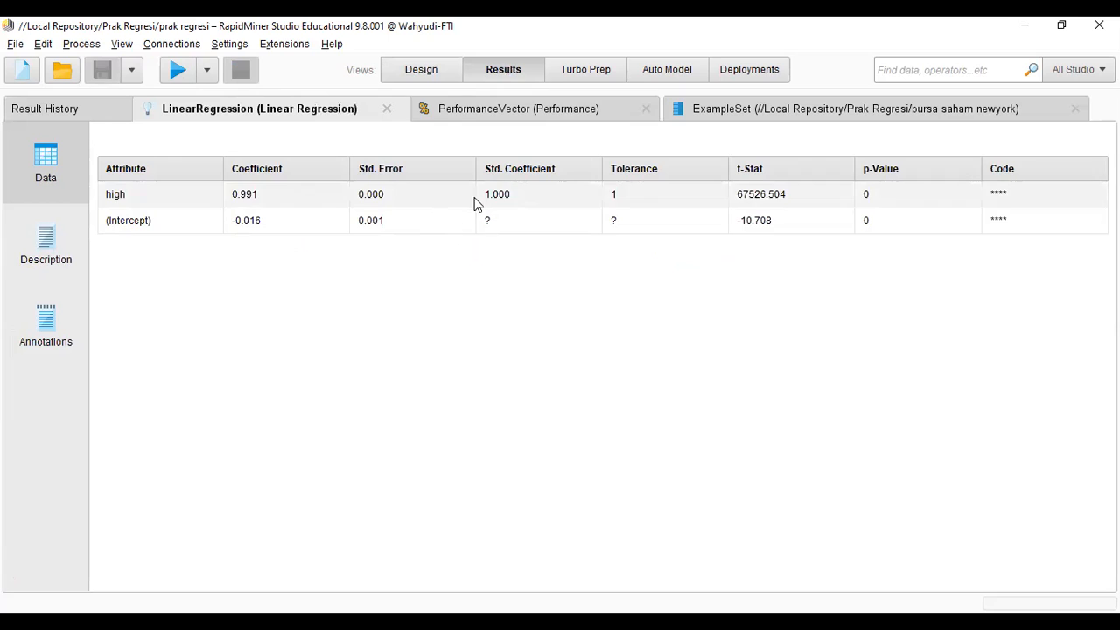
# Step: Examine the PerformanceVector result's root mean squared error, squared correlation, description and annotations
pyautogui.click(462, 113)
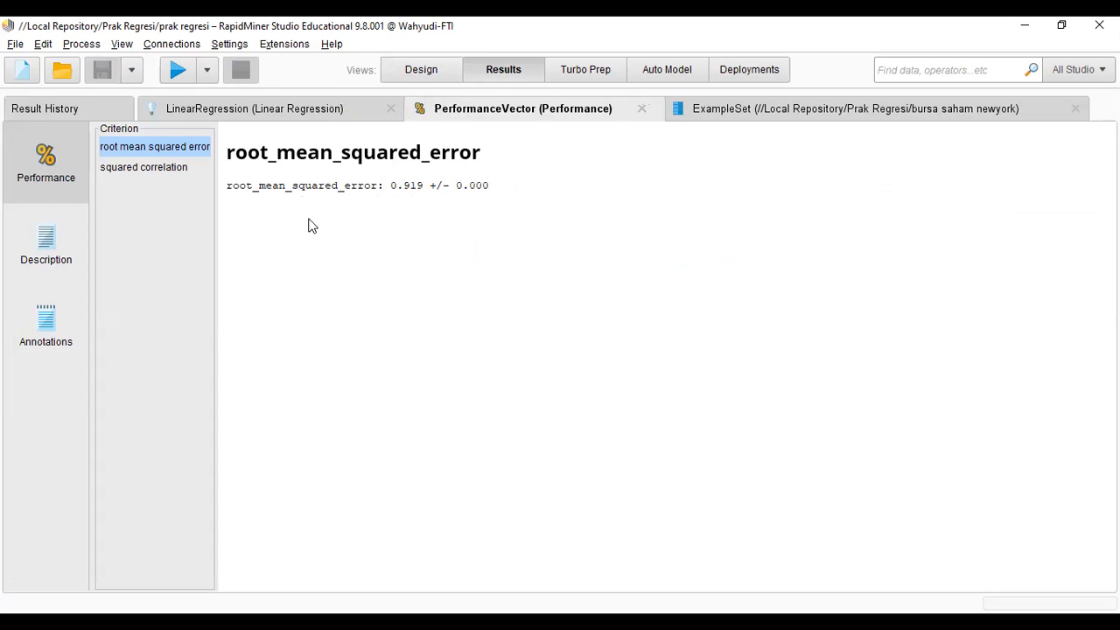
pyautogui.click(172, 174)
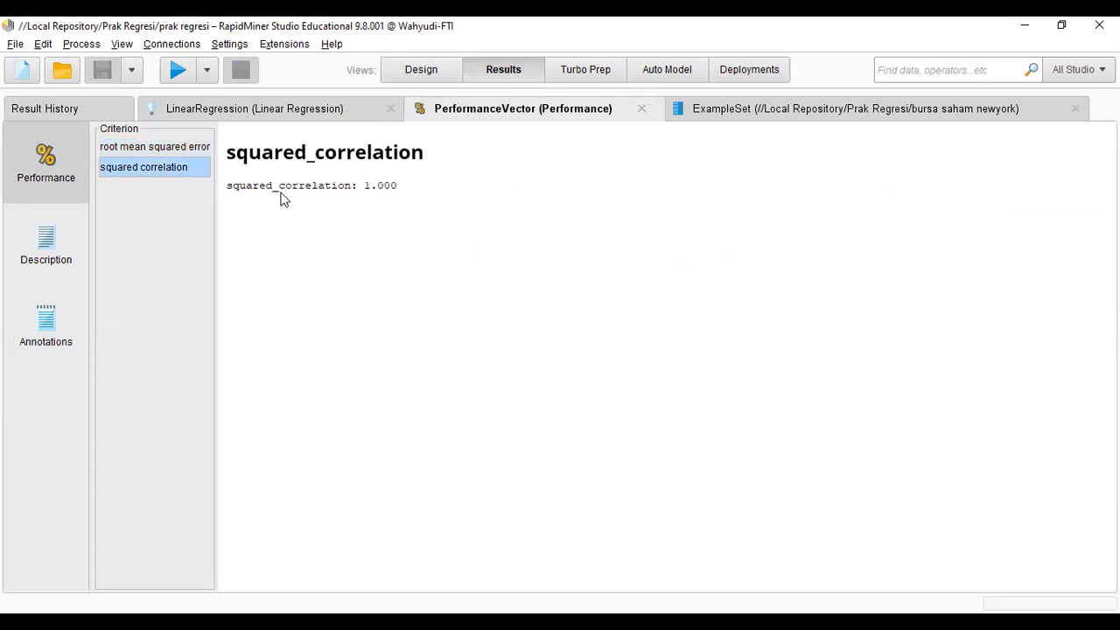
pyautogui.click(183, 148)
pyautogui.click(27, 248)
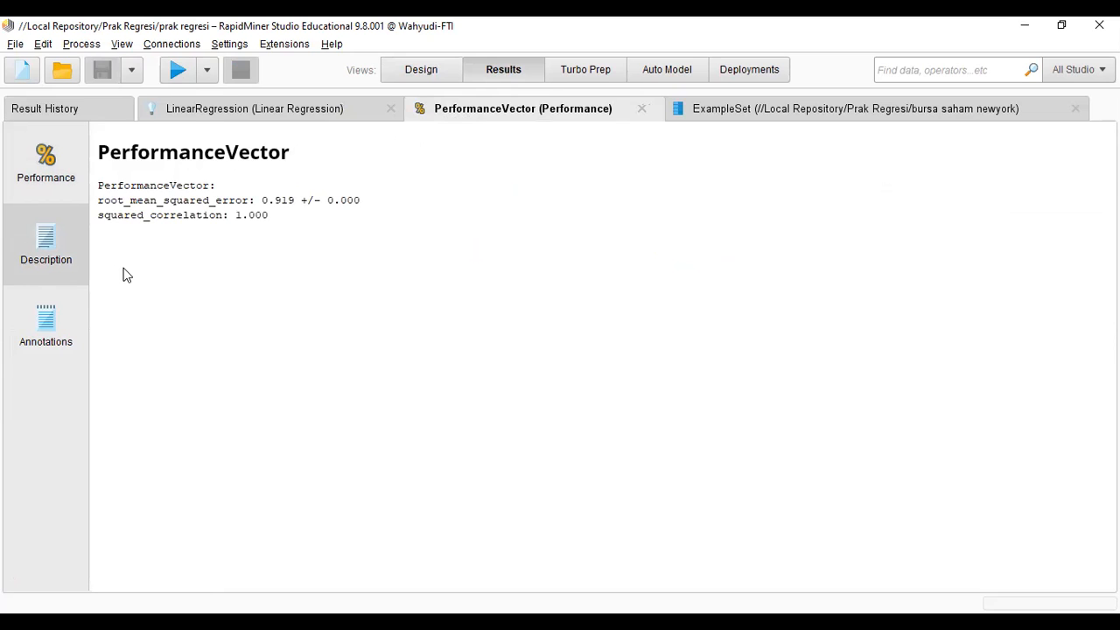
pyautogui.click(71, 313)
pyautogui.click(50, 259)
# Step: Connect Performance's example set output to the third process result port and rerun the process
pyautogui.press('F8')
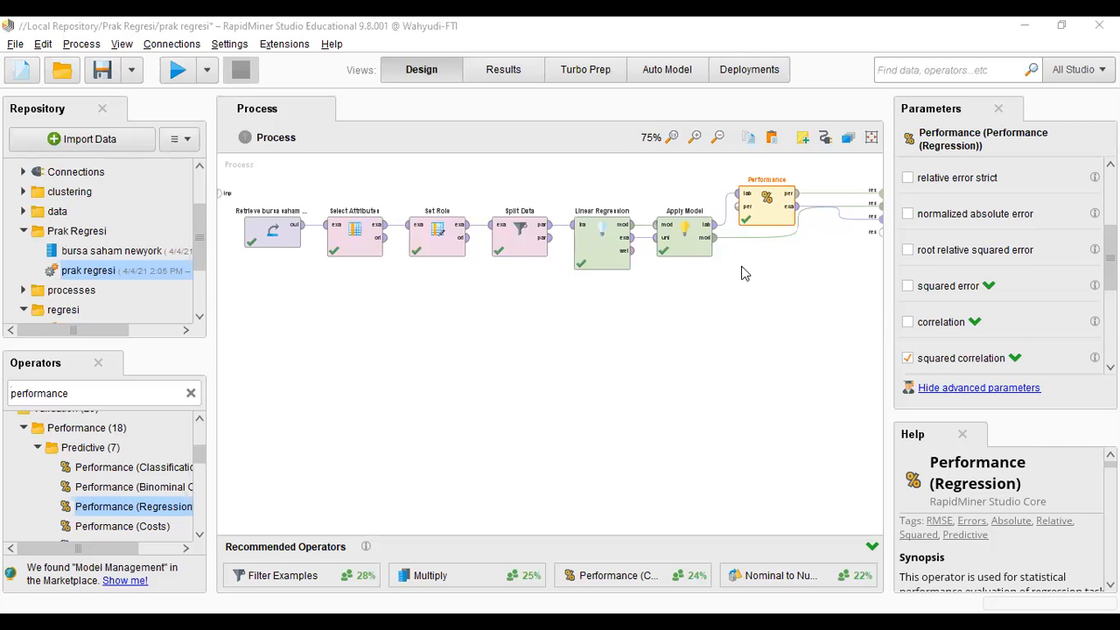
pyautogui.press('F9')
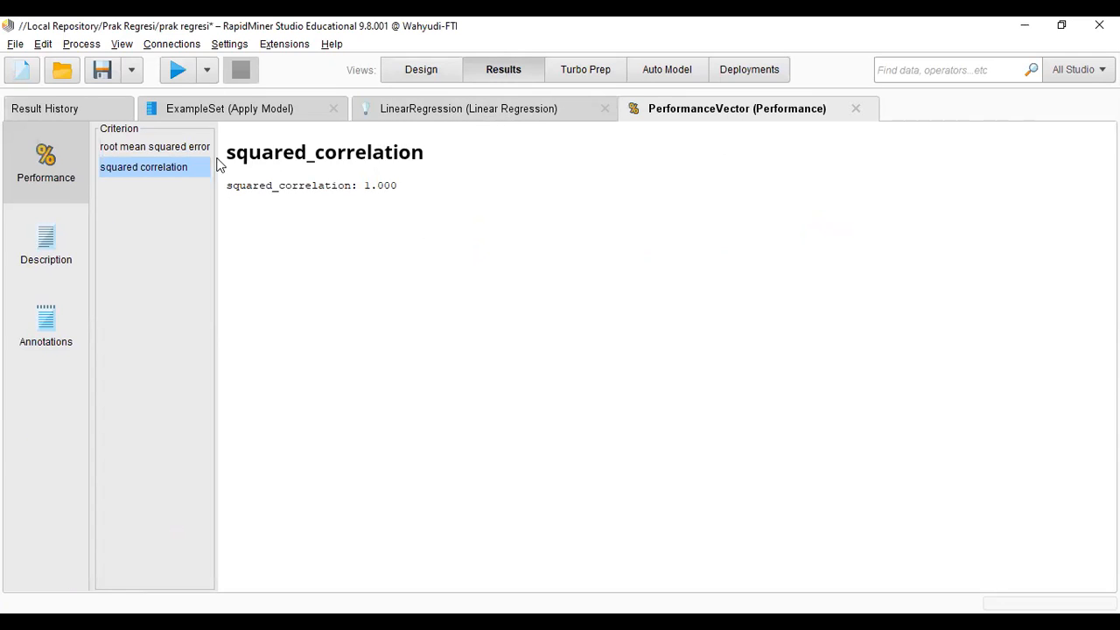
# Step: Check the root mean squared error and squared correlation values in the new PerformanceVector result
pyautogui.click(158, 145)
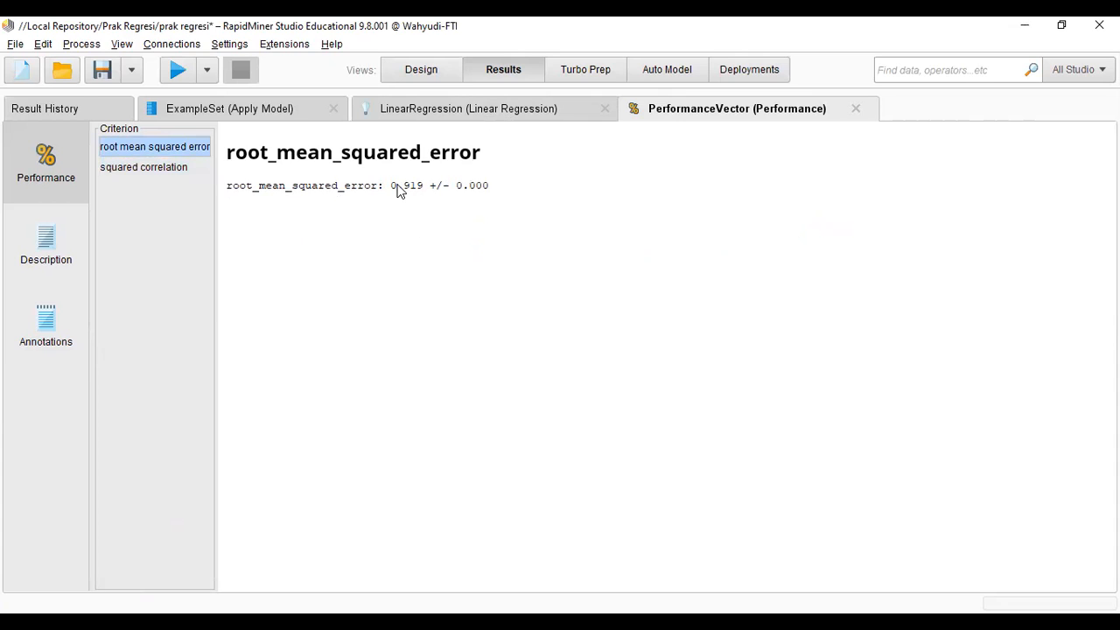
pyautogui.moveTo(394, 189); pyautogui.dragTo(437, 185)
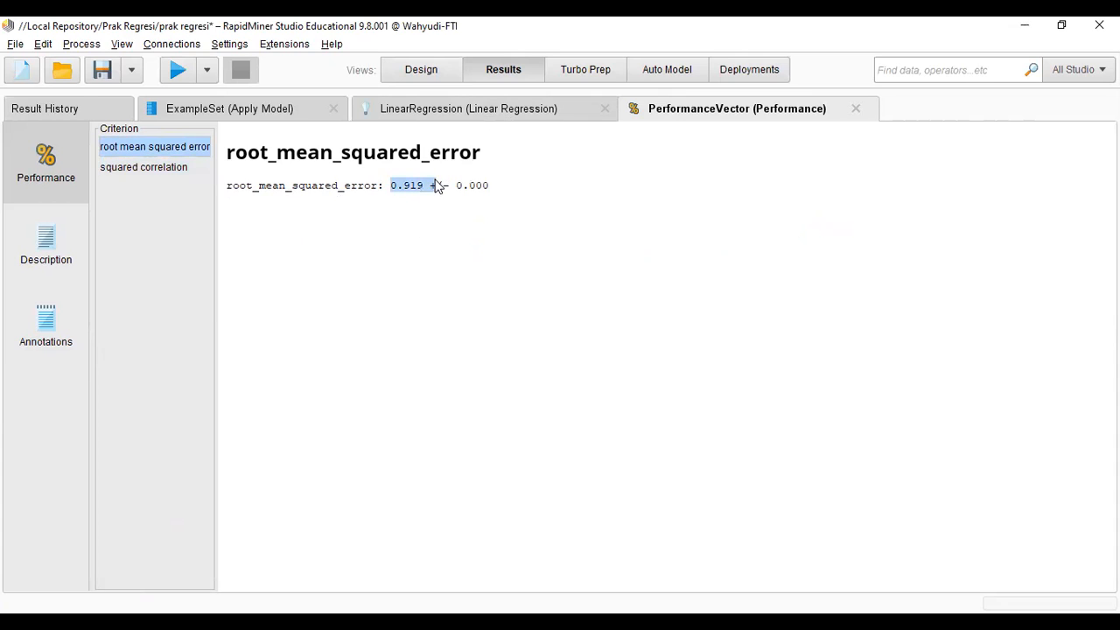
pyautogui.click(125, 170)
pyautogui.moveTo(393, 191); pyautogui.dragTo(364, 185)
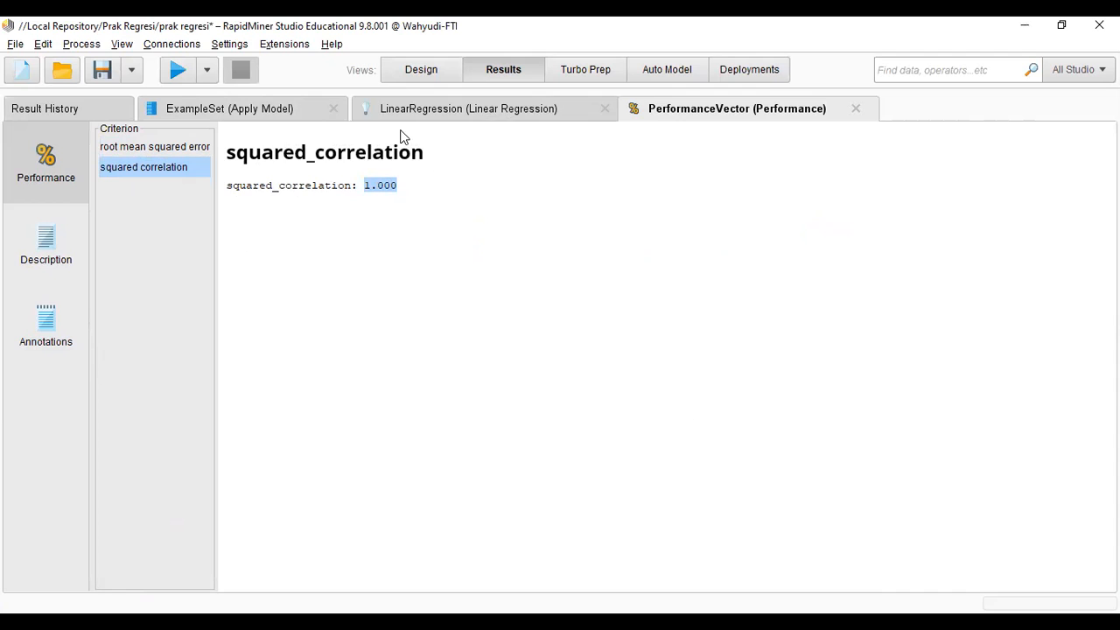
# Step: Return to the process design and show the operators' execution order, checking Split Data and Linear Regression
pyautogui.click(401, 75)
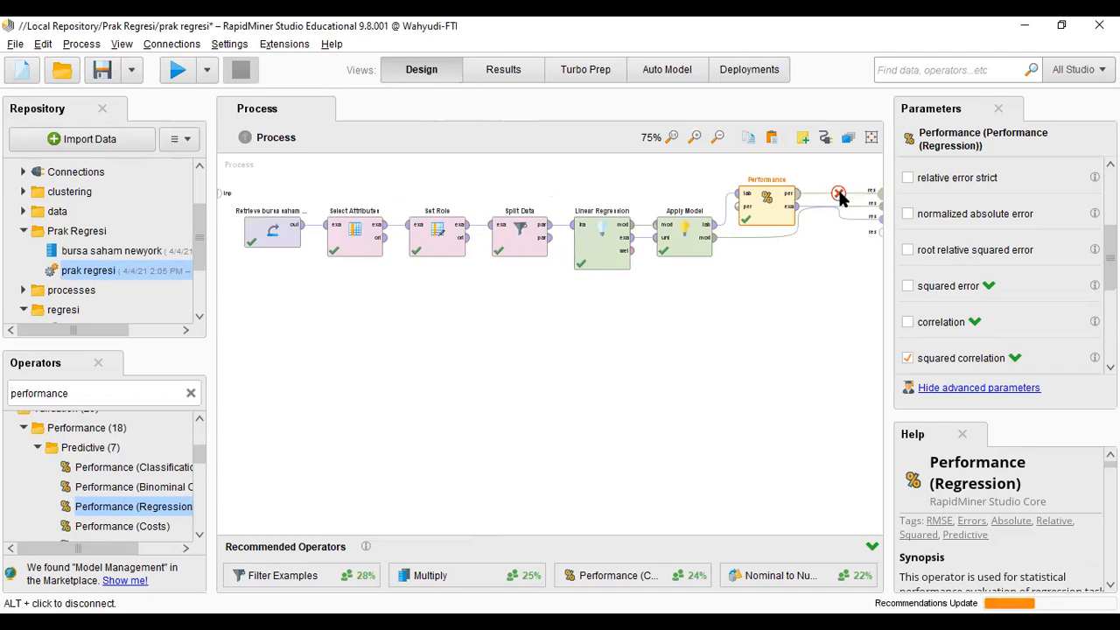
pyautogui.click(846, 140)
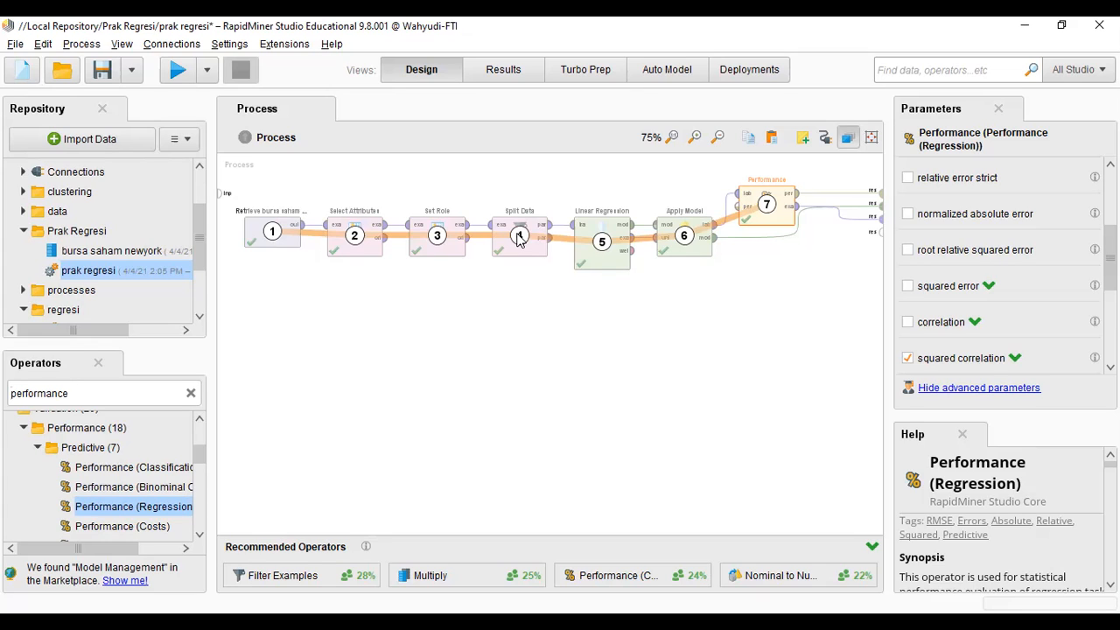
pyautogui.click(522, 241)
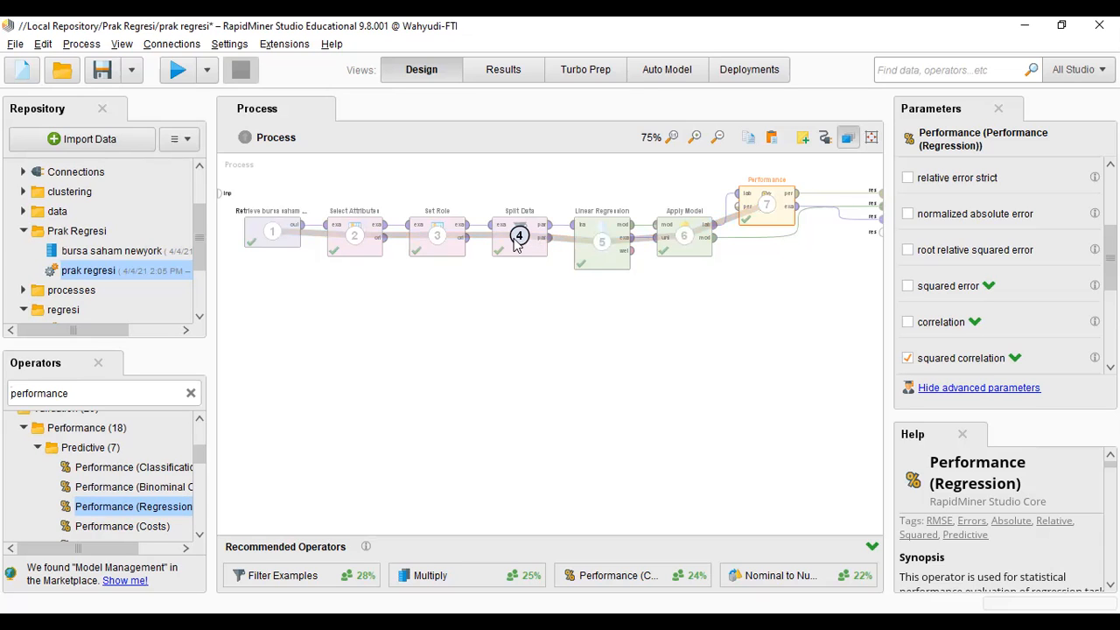
pyautogui.click(604, 236)
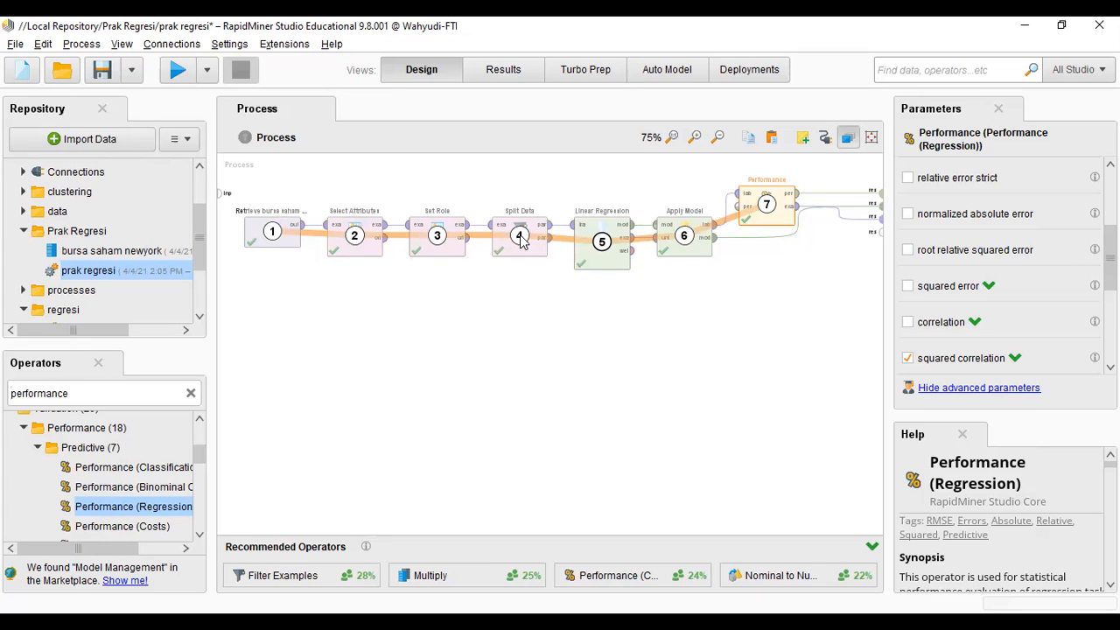
# Step: Review the coefficient table in the LinearRegression result
pyautogui.click(504, 70)
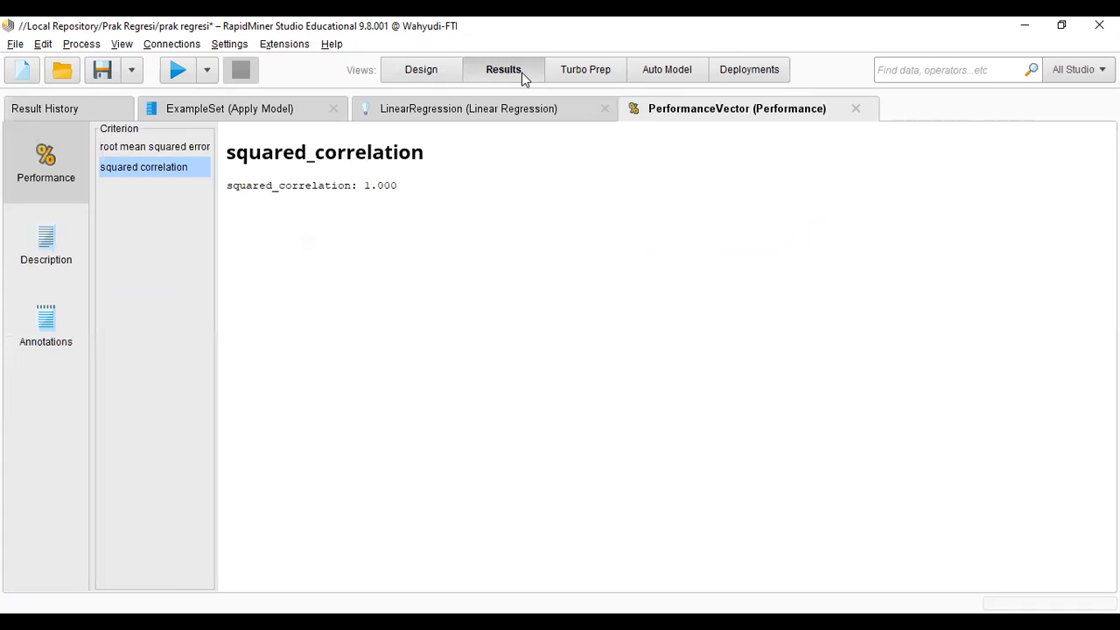
pyautogui.click(509, 108)
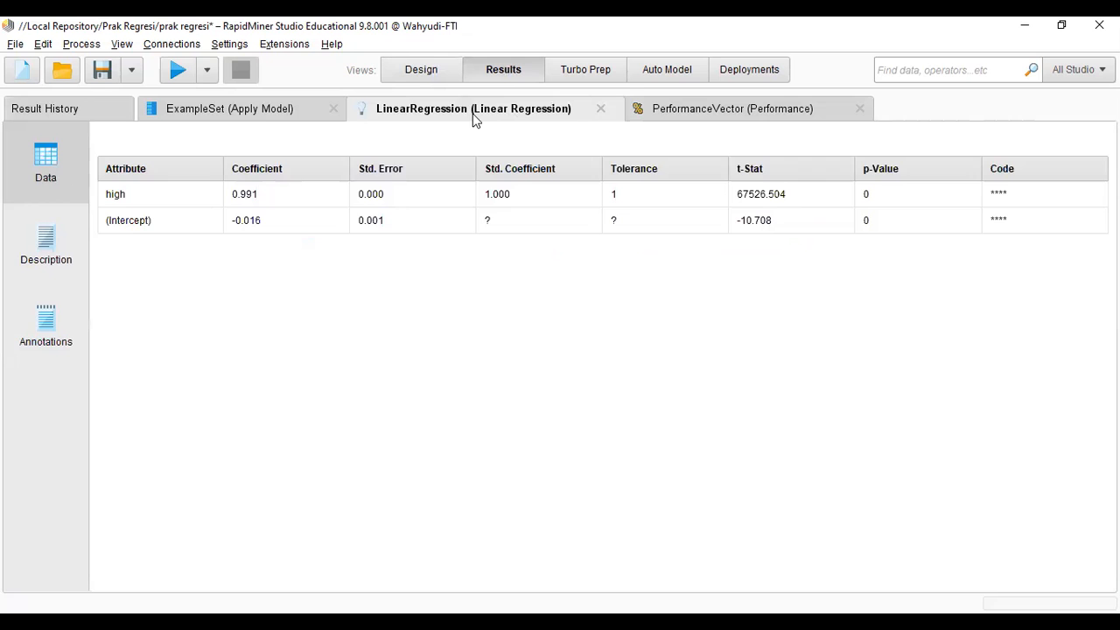
# Step: Review the predicted close values in the Apply Model example set from the first rows to the last
pyautogui.click(298, 114)
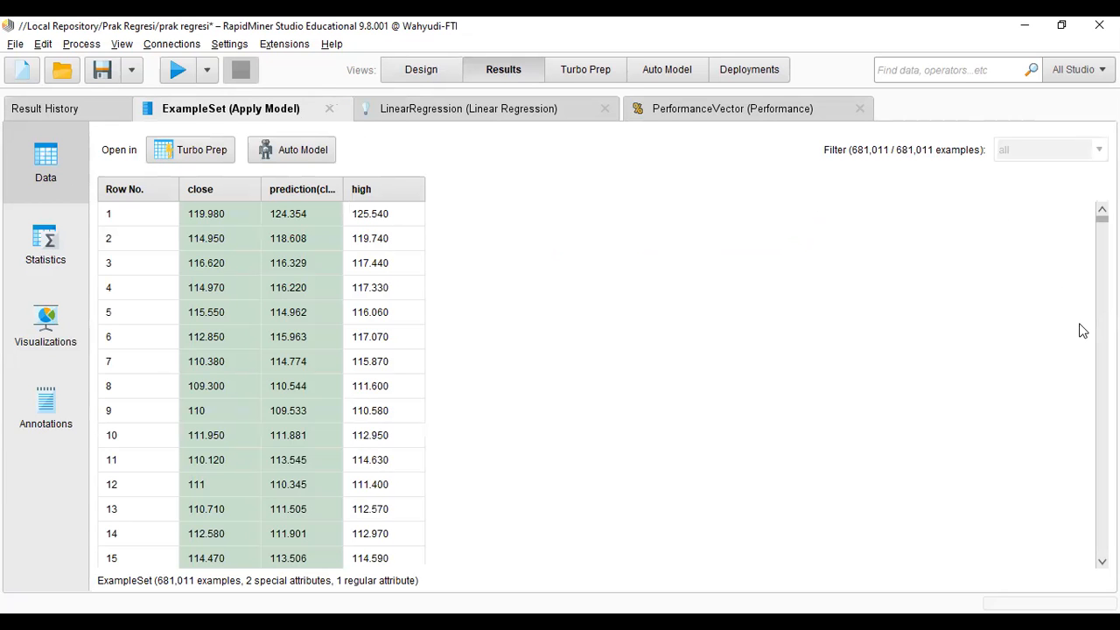
pyautogui.moveTo(1102, 219); pyautogui.dragTo(1103, 552)
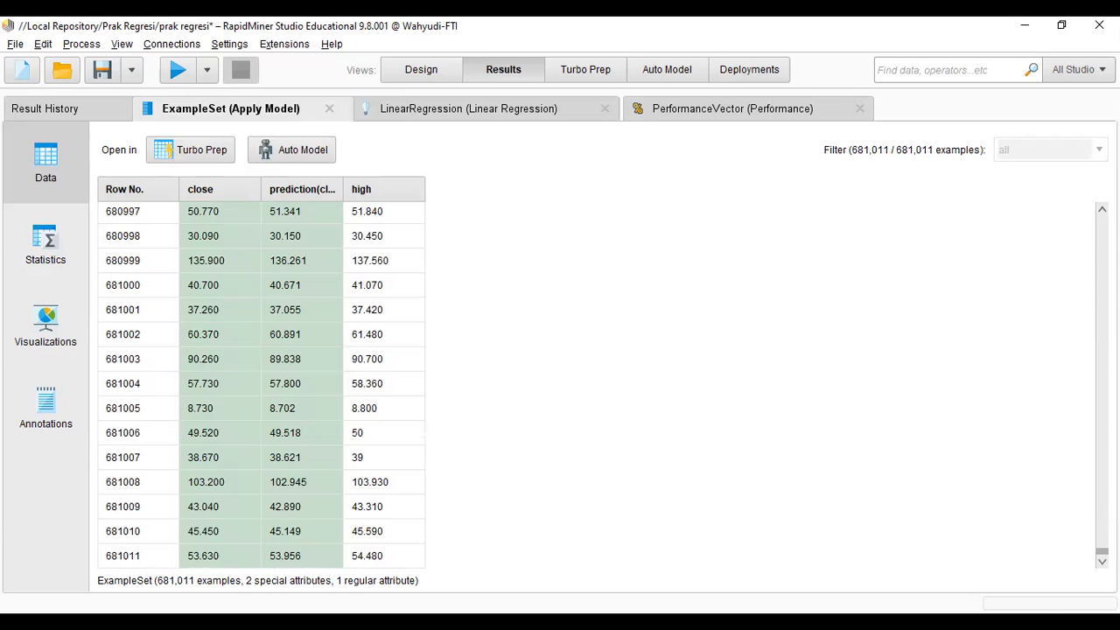
pyautogui.moveTo(1103, 552); pyautogui.dragTo(1102, 219)
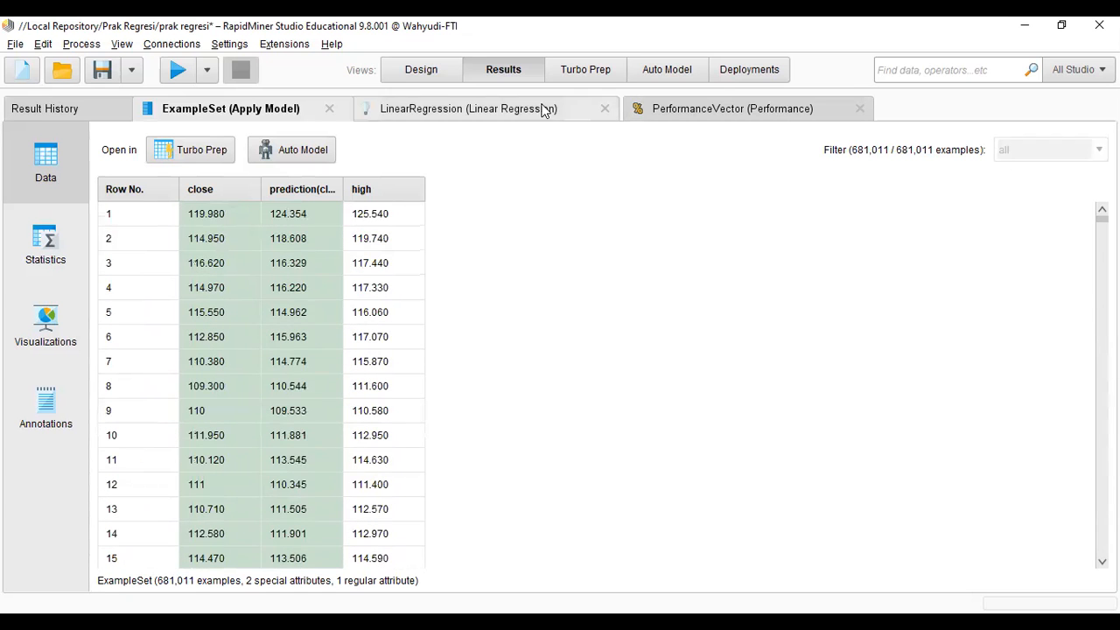
# Step: Return to the process design, hide the operators' execution order and clear the operator search
pyautogui.click(447, 77)
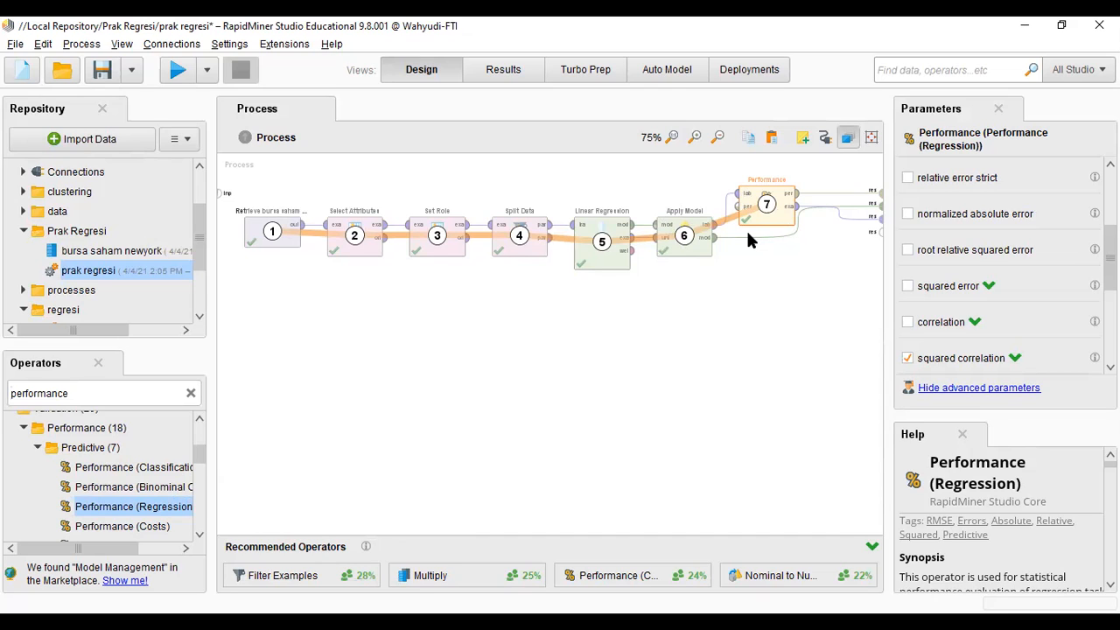
pyautogui.click(847, 137)
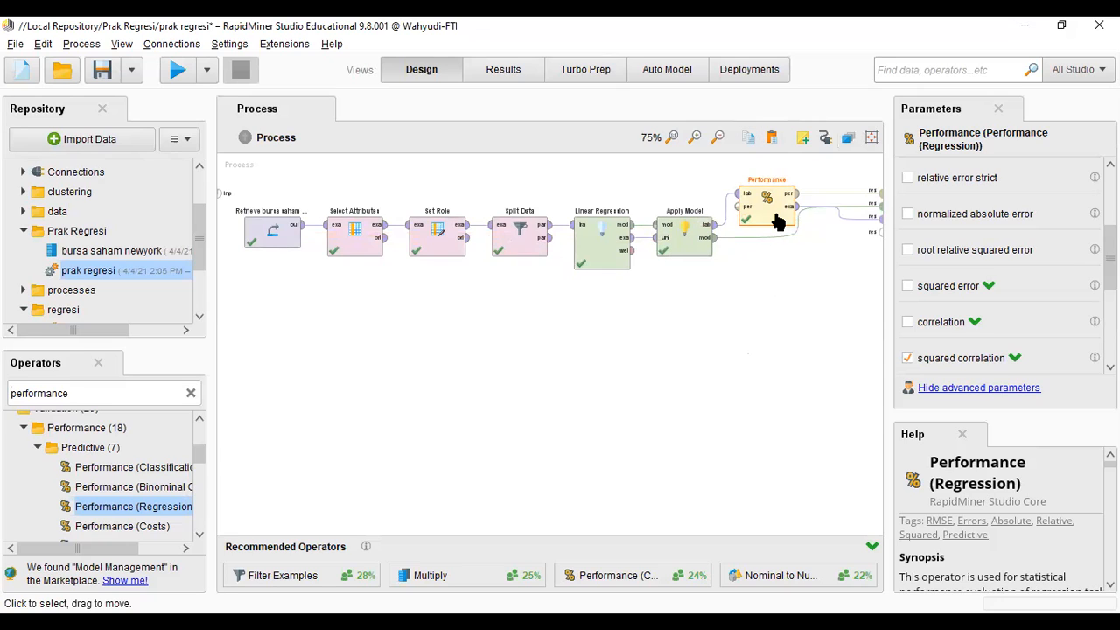
pyautogui.click(189, 395)
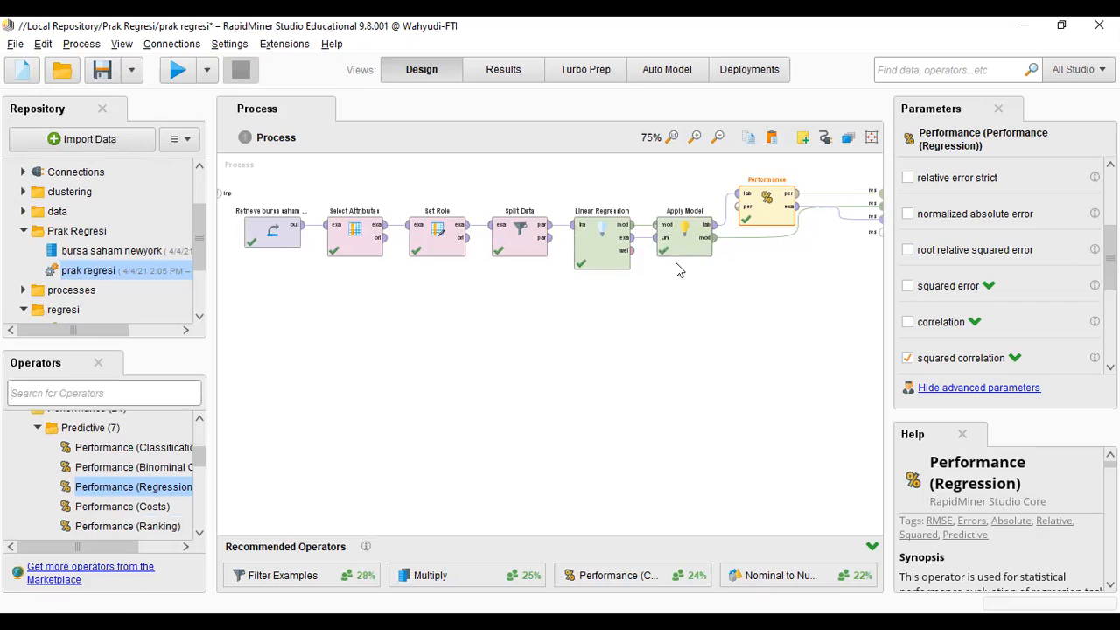
# Step: Duplicate the Apply Model and Performance operators together and place the copies side by side below the originals
pyautogui.moveTo(636, 165); pyautogui.dragTo(825, 295)
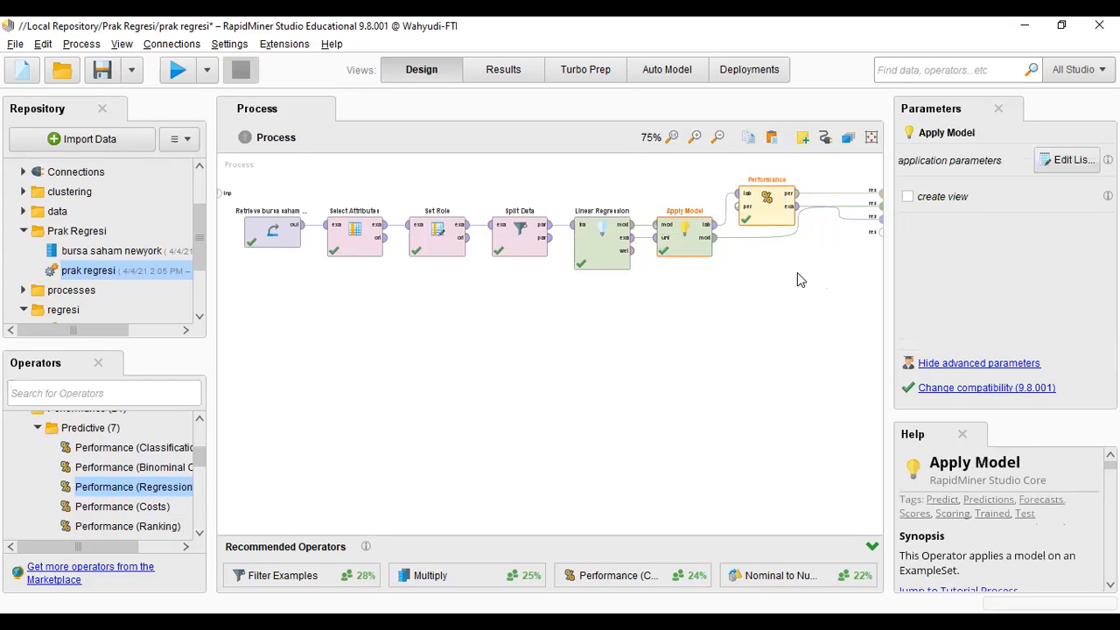
pyautogui.rightClick(797, 273)
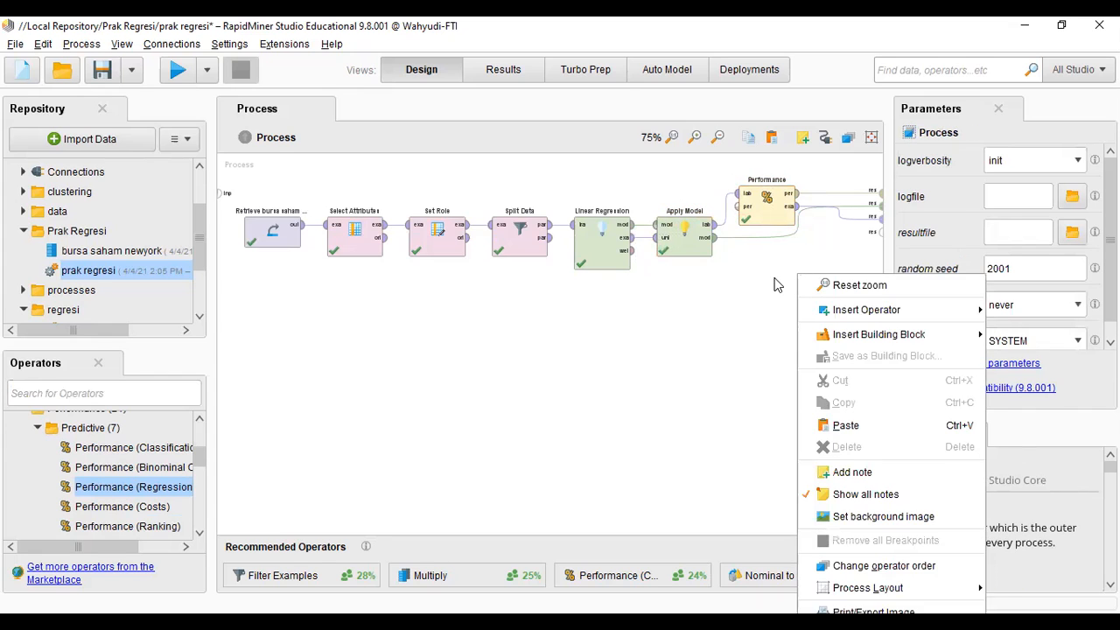
pyautogui.click(778, 284)
pyautogui.moveTo(650, 162); pyautogui.dragTo(843, 302)
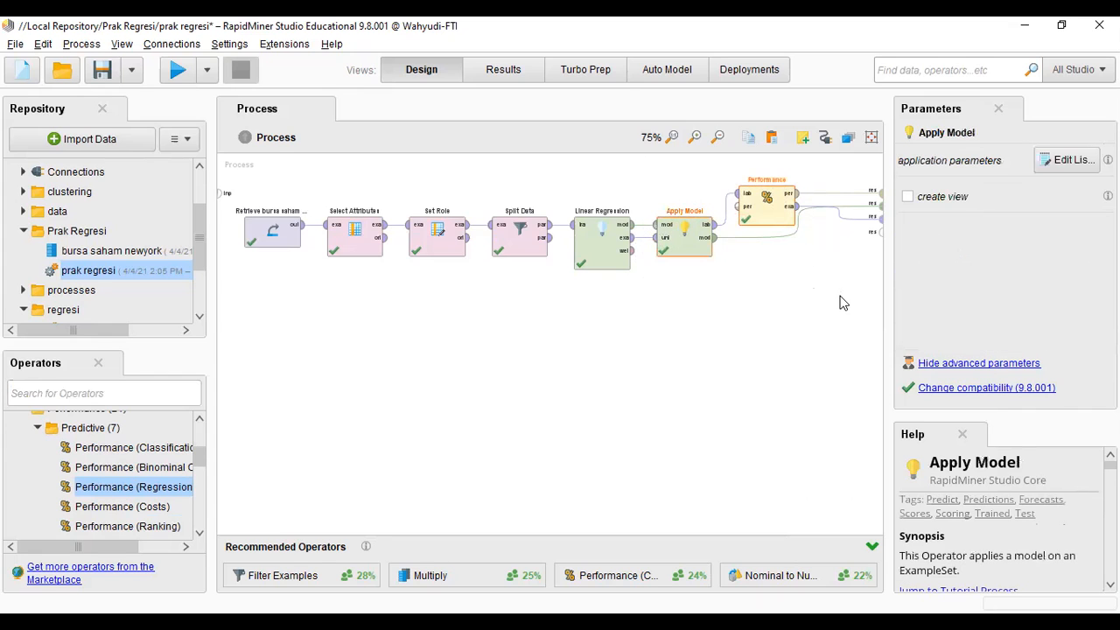
pyautogui.rightClick(747, 221)
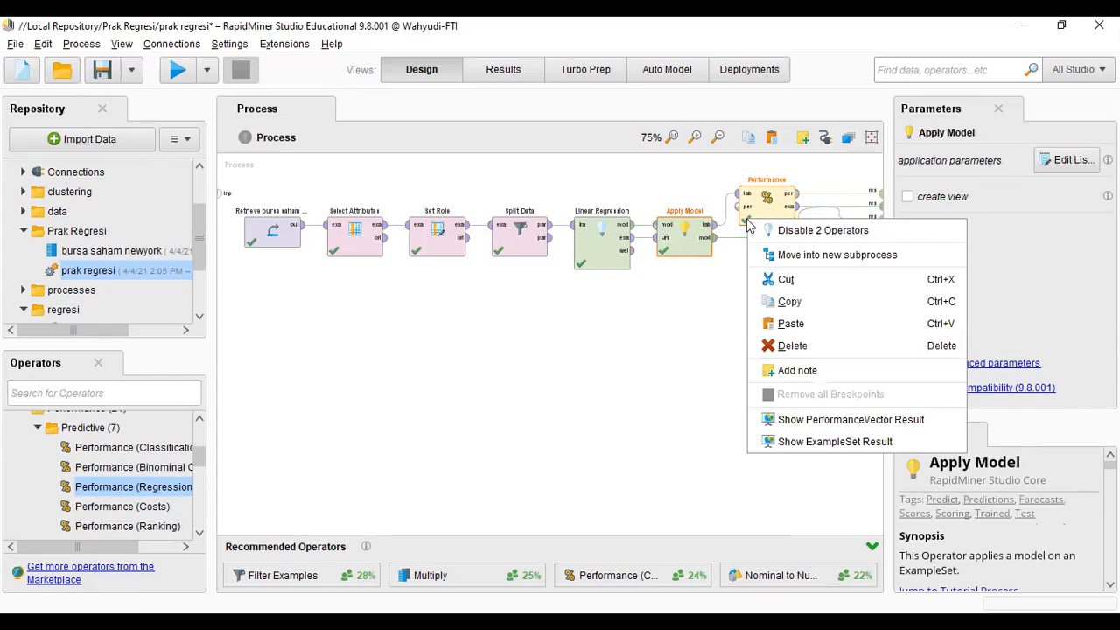
pyautogui.click(792, 302)
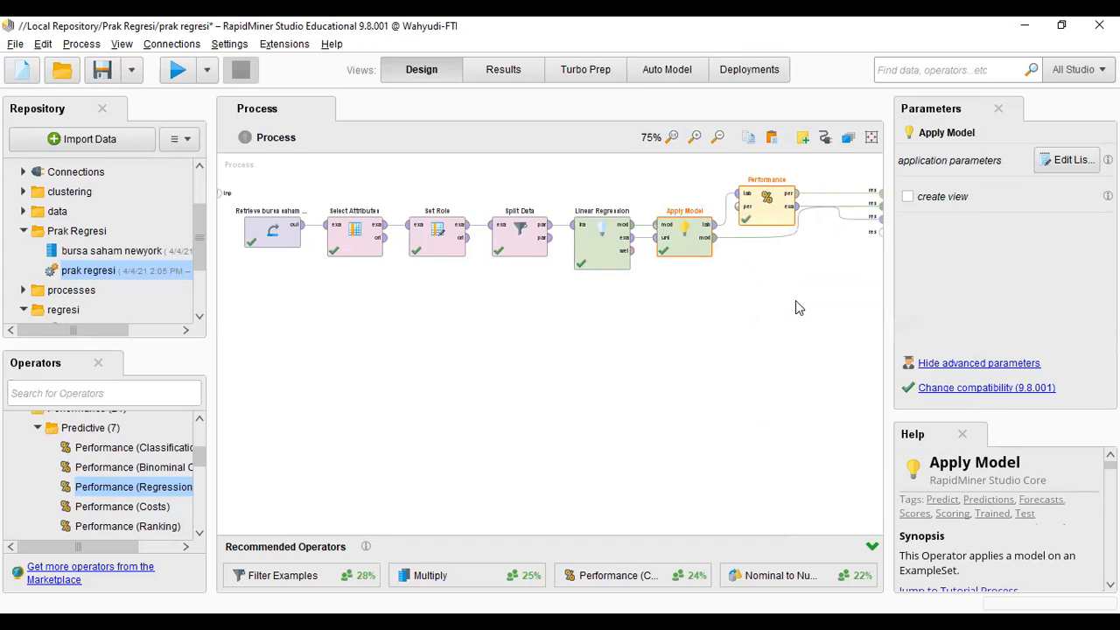
pyautogui.click(702, 397)
pyautogui.rightClick(683, 395)
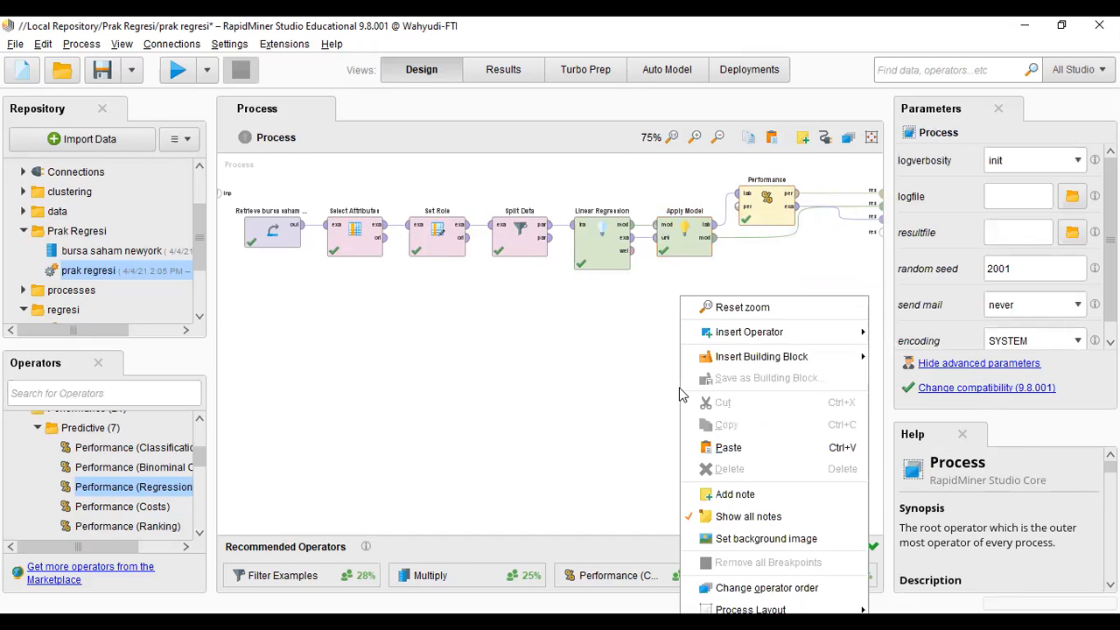
pyautogui.click(722, 447)
pyautogui.moveTo(687, 442); pyautogui.dragTo(682, 380)
pyautogui.click(762, 400)
pyautogui.moveTo(776, 348); pyautogui.dragTo(786, 381)
pyautogui.click(680, 369)
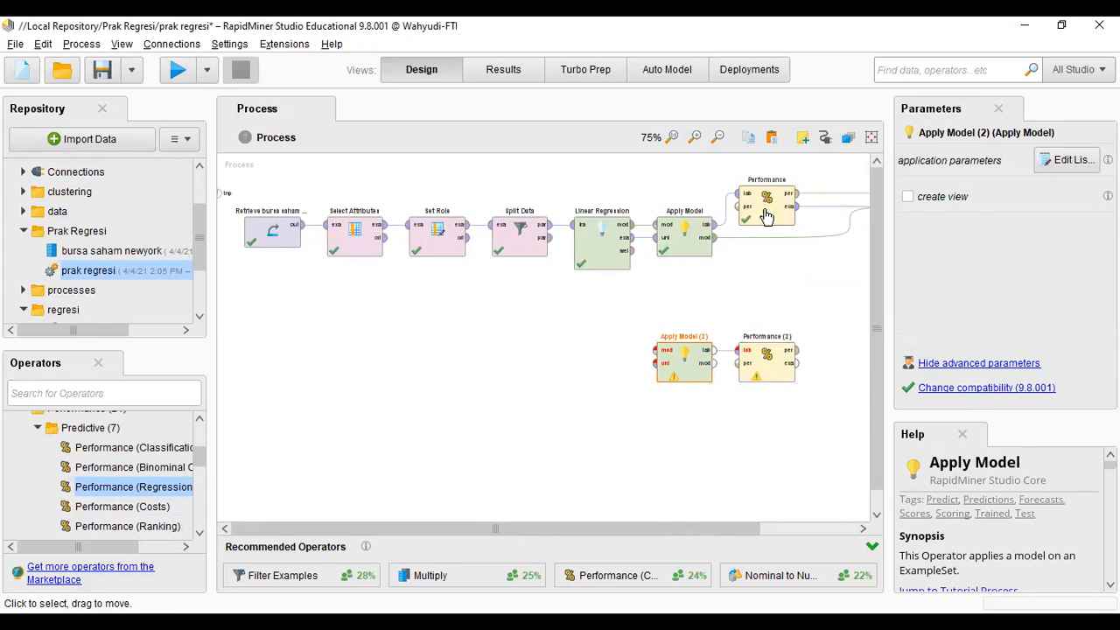
# Step: Rename the original Apply Model operator as "Apply Model Training"
pyautogui.click(700, 210)
pyautogui.click(700, 209)
pyautogui.click(700, 210)
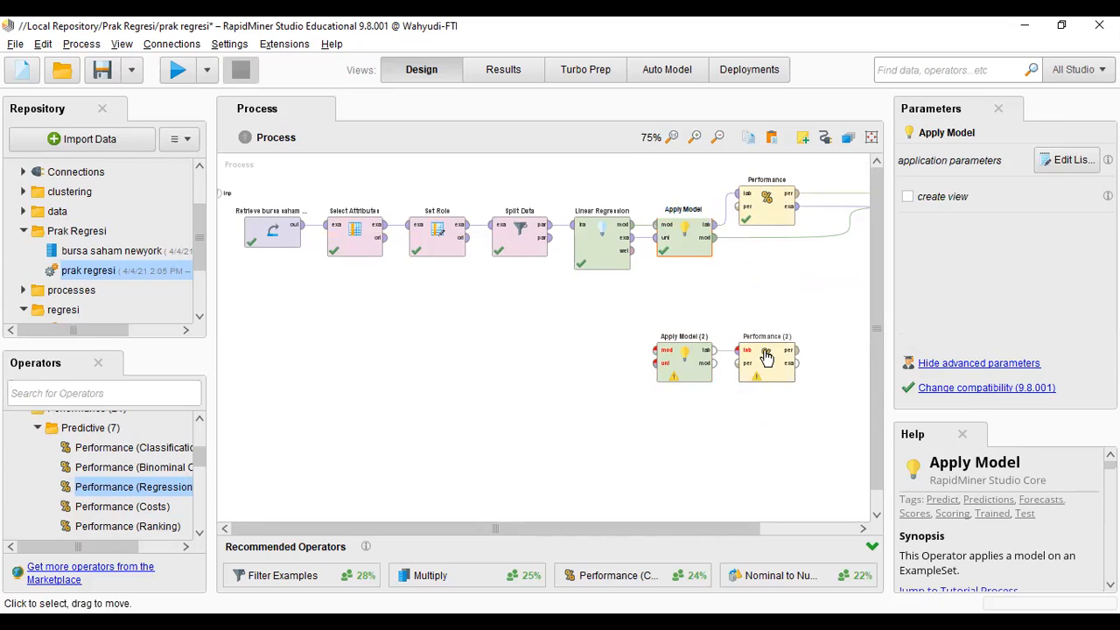
pyautogui.write('Training')
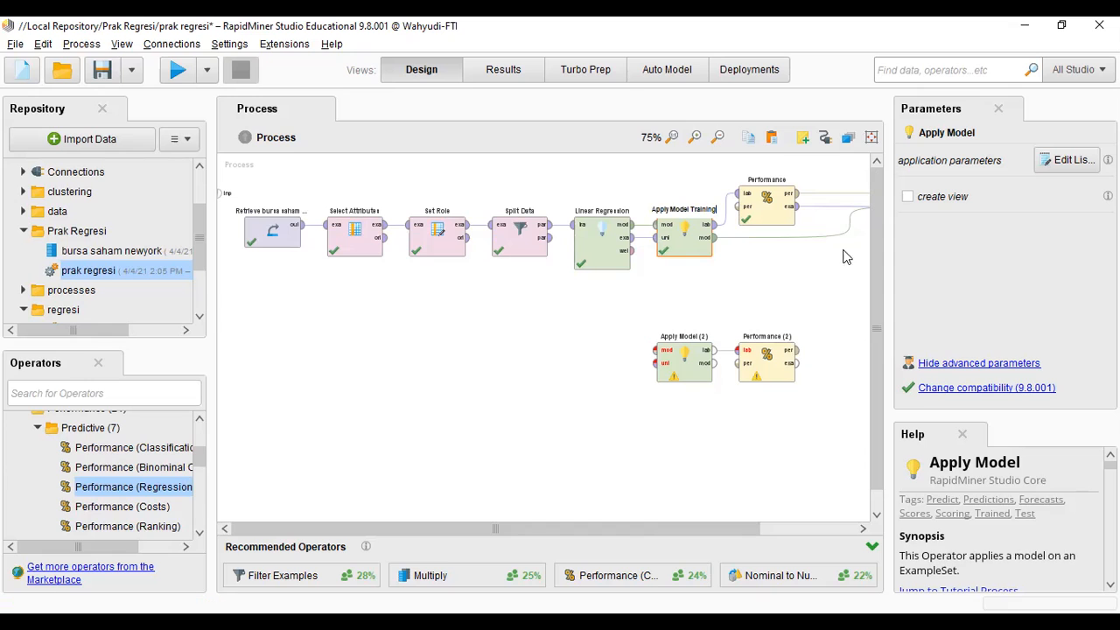
pyautogui.doubleClick(777, 181)
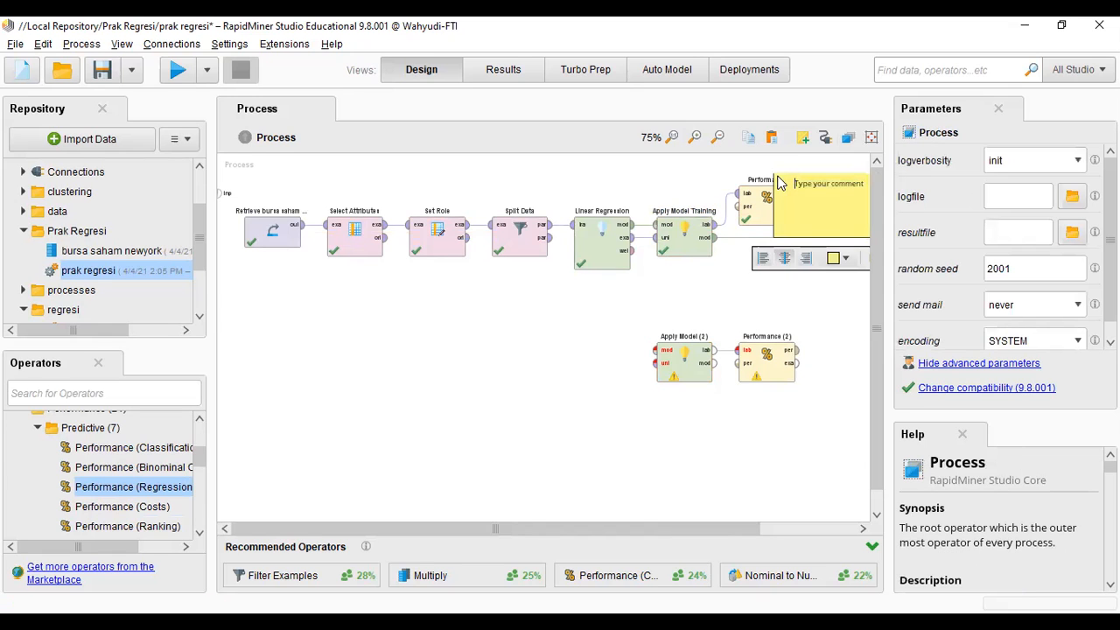
pyautogui.click(777, 188)
pyautogui.click(813, 184)
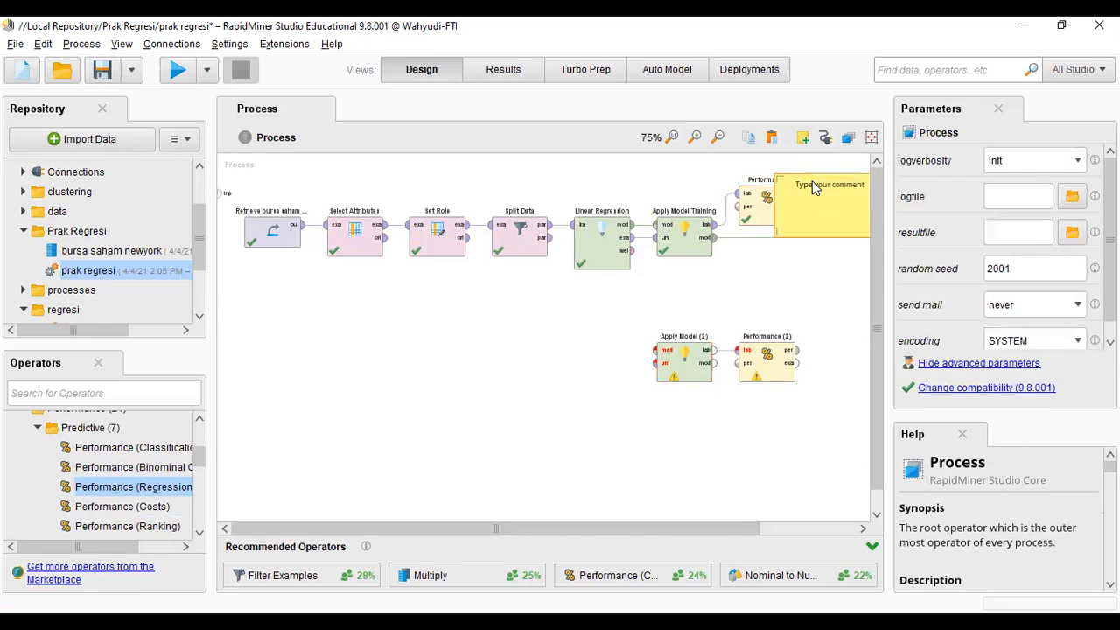
pyautogui.rightClick(808, 184)
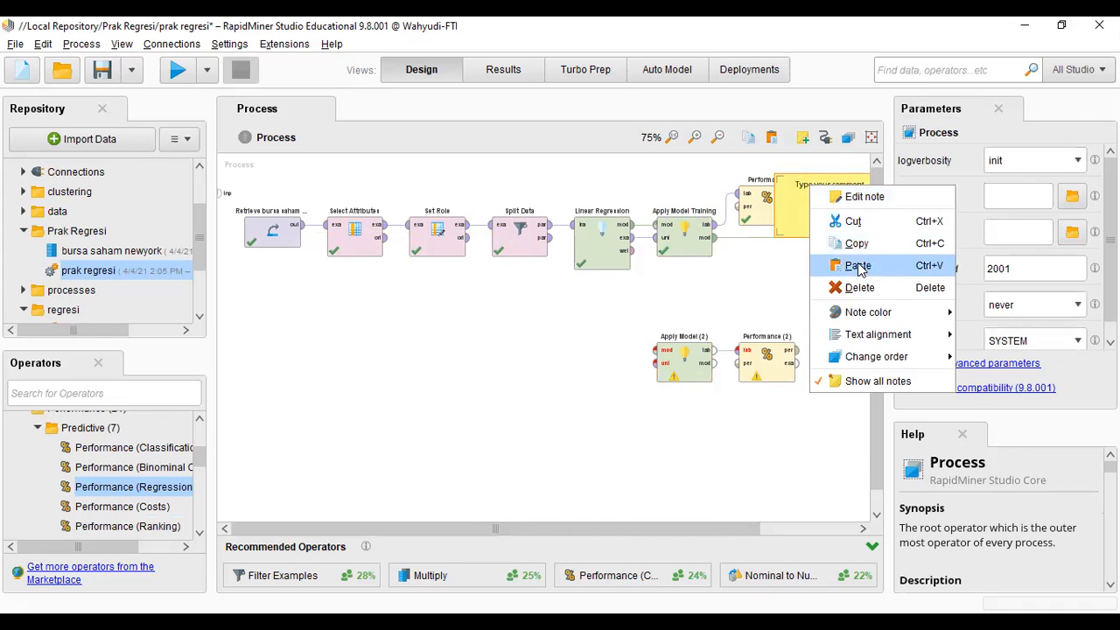
pyautogui.click(858, 289)
# Step: Rename the original Performance operator as "Performance training"
pyautogui.click(782, 184)
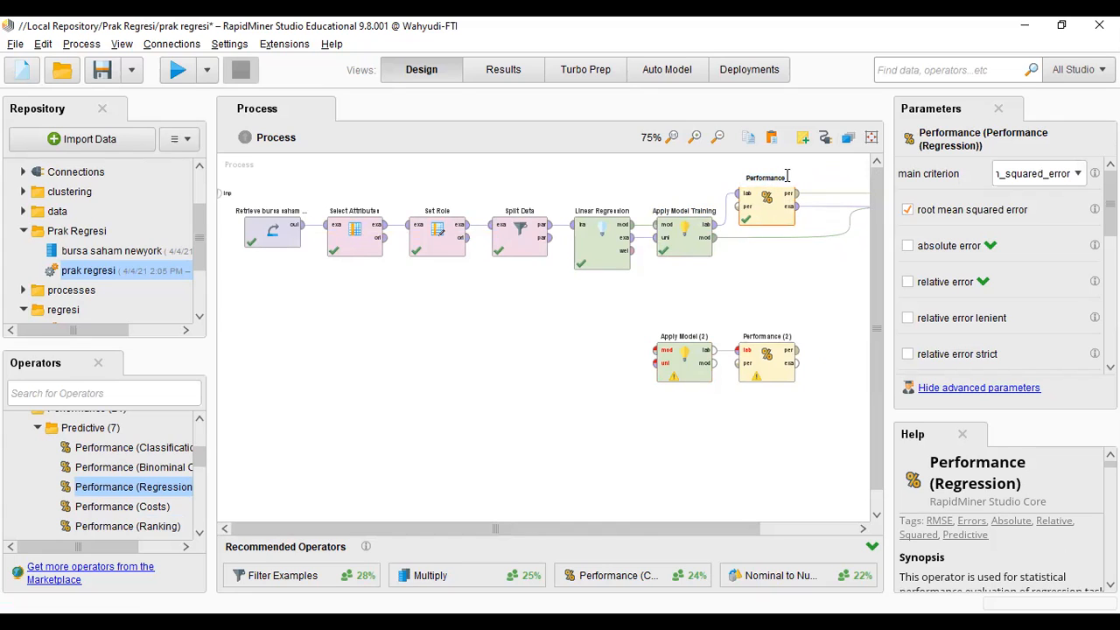
pyautogui.write('training')
# Step: Rename the copied Apply Model operator as "Apply Model Testing"
pyautogui.doubleClick(700, 335)
pyautogui.click(712, 336)
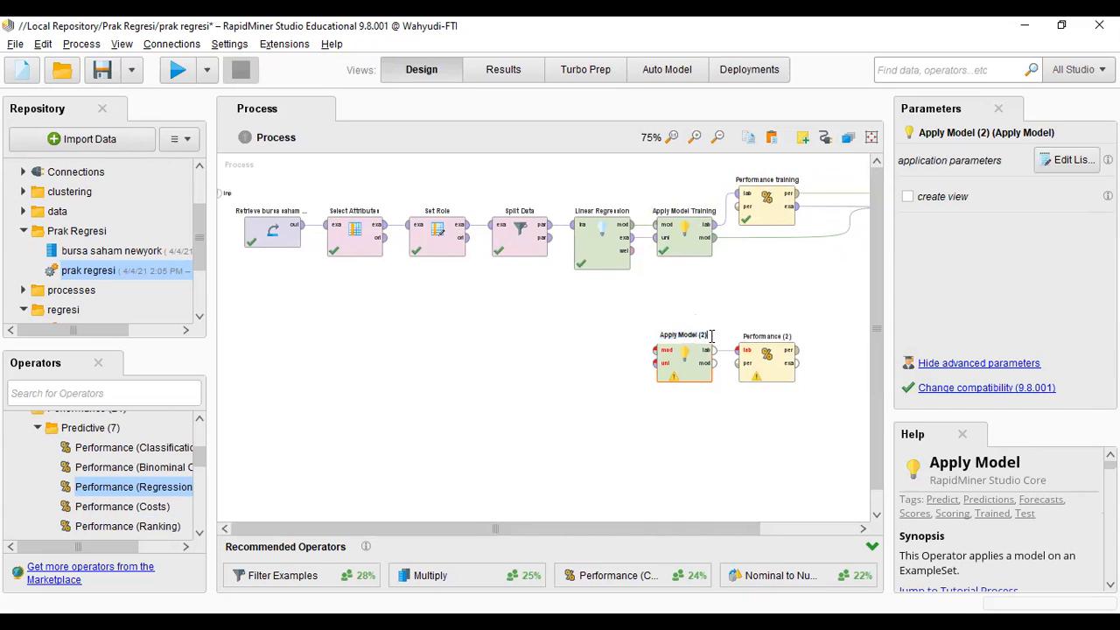
pyautogui.press('BackSpace')
pyautogui.press('BackSpace')
pyautogui.press('BackSpace')
pyautogui.write('Testing')
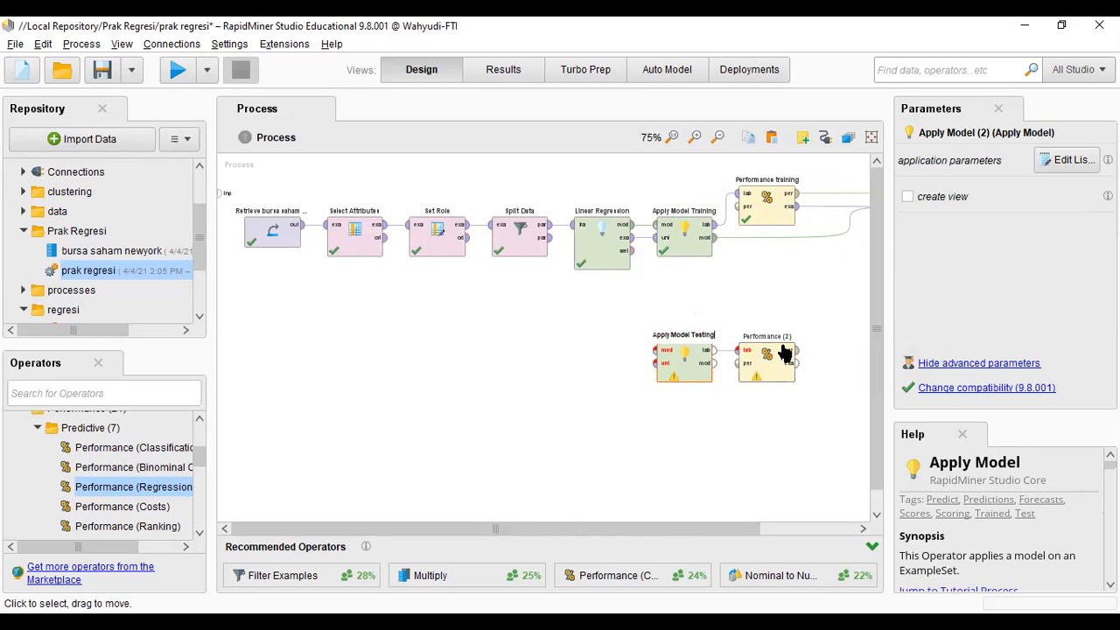
# Step: Remove the number suffix from the copied Performance operator's name
pyautogui.doubleClick(784, 334)
pyautogui.click(790, 333)
pyautogui.press('BackSpace')
pyautogui.press('BackSpace')
pyautogui.press('BackSpace')
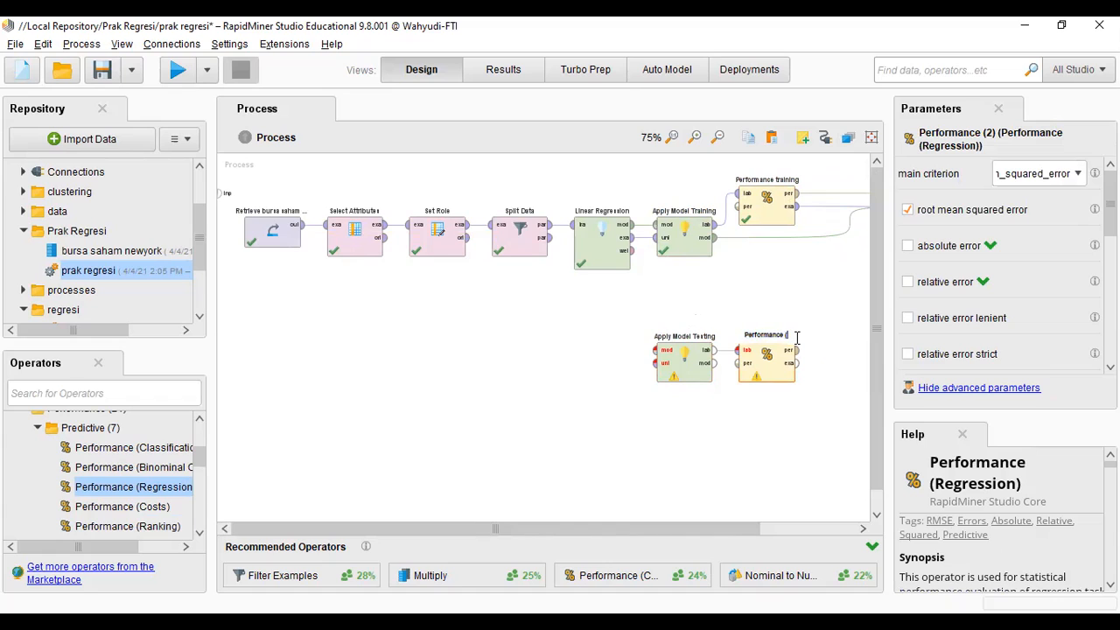
# Step: Rename the second Performance (Regression) operator as Performance Testing
pyautogui.write('Testing')
pyautogui.moveTo(596, 265)
pyautogui.mouseDown()
pyautogui.moveTo(595, 234)
pyautogui.moveTo(588, 258)
pyautogui.mouseUp()
pyautogui.moveTo(771, 210); pyautogui.dragTo(773, 226)
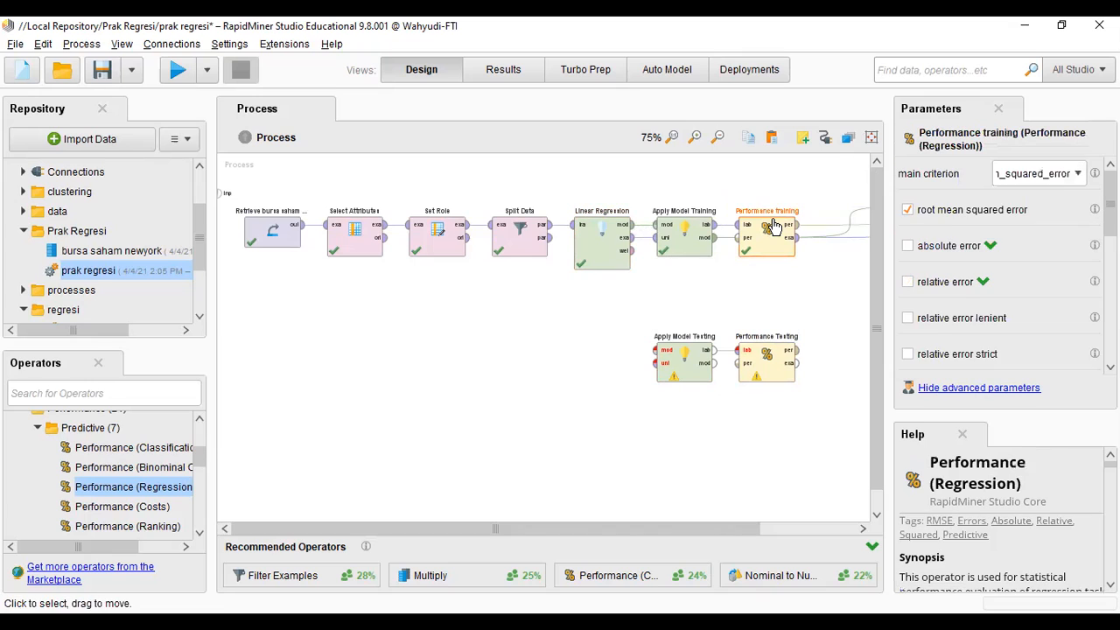
pyautogui.click(774, 372)
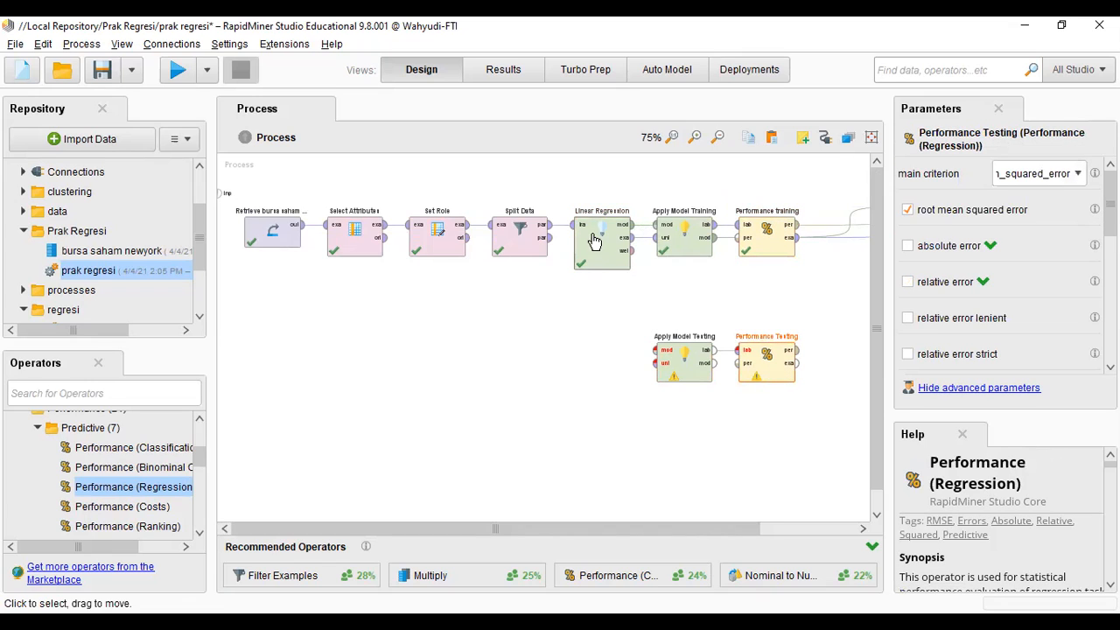
pyautogui.click(689, 359)
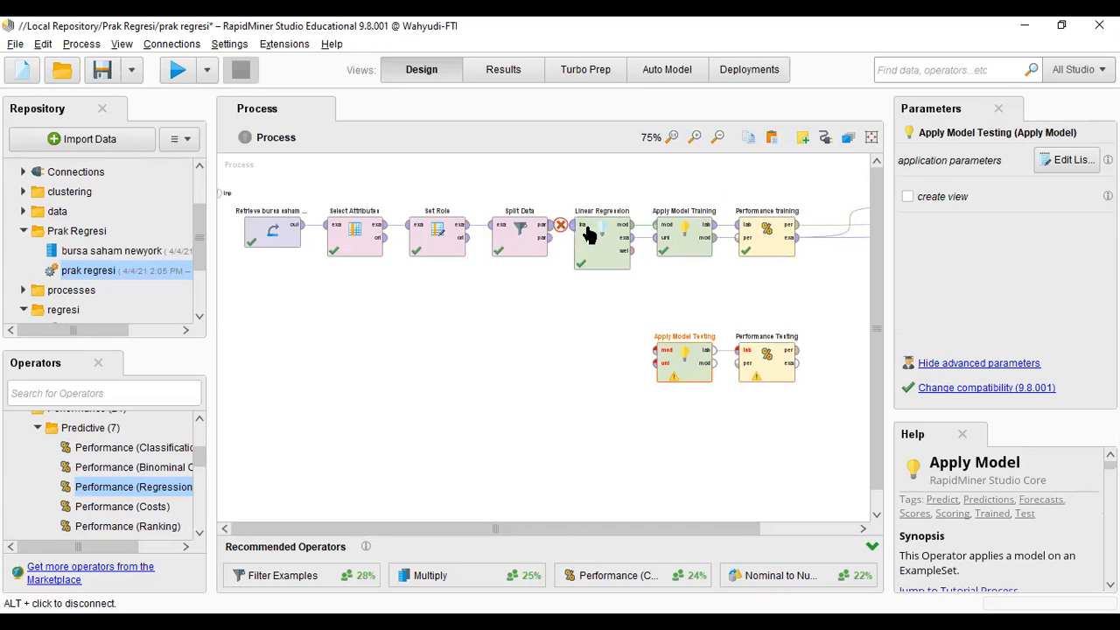
pyautogui.moveTo(681, 245)
pyautogui.mouseDown()
pyautogui.moveTo(685, 214)
pyautogui.moveTo(709, 232)
pyautogui.moveTo(682, 238)
pyautogui.mouseUp()
pyautogui.click(632, 230)
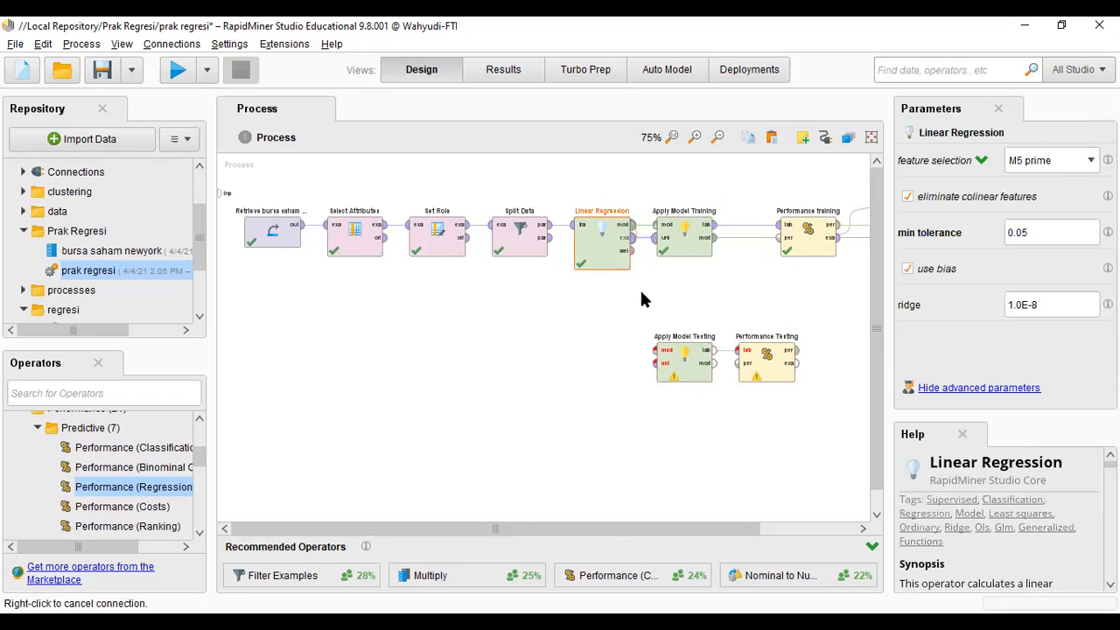
pyautogui.click(652, 352)
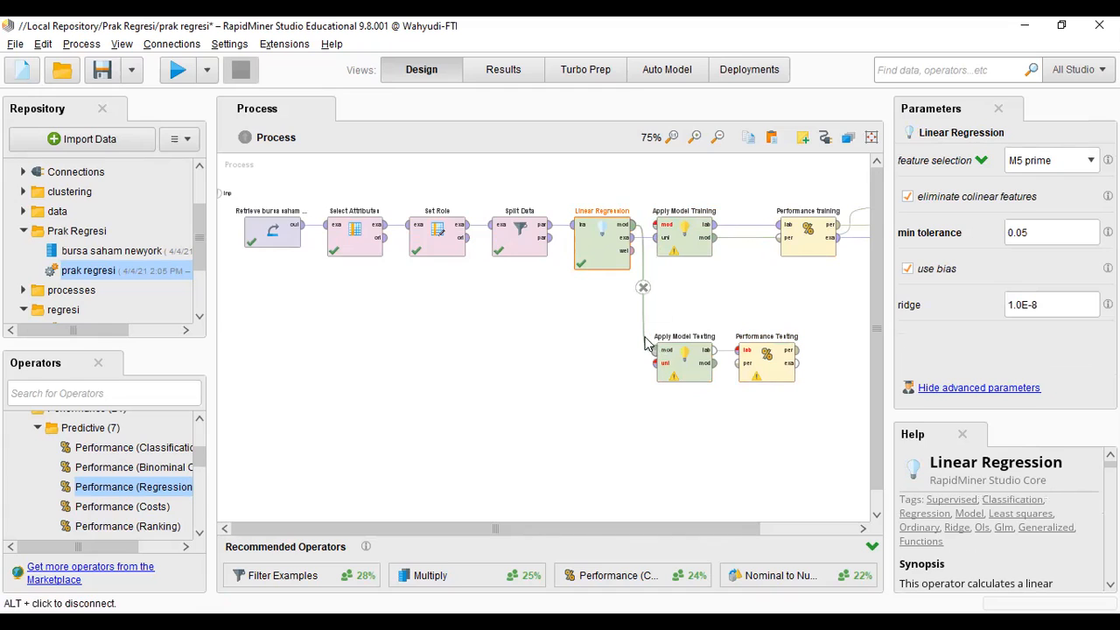
pyautogui.keyDown('alt'); pyautogui.click(642, 288); pyautogui.keyUp('alt')
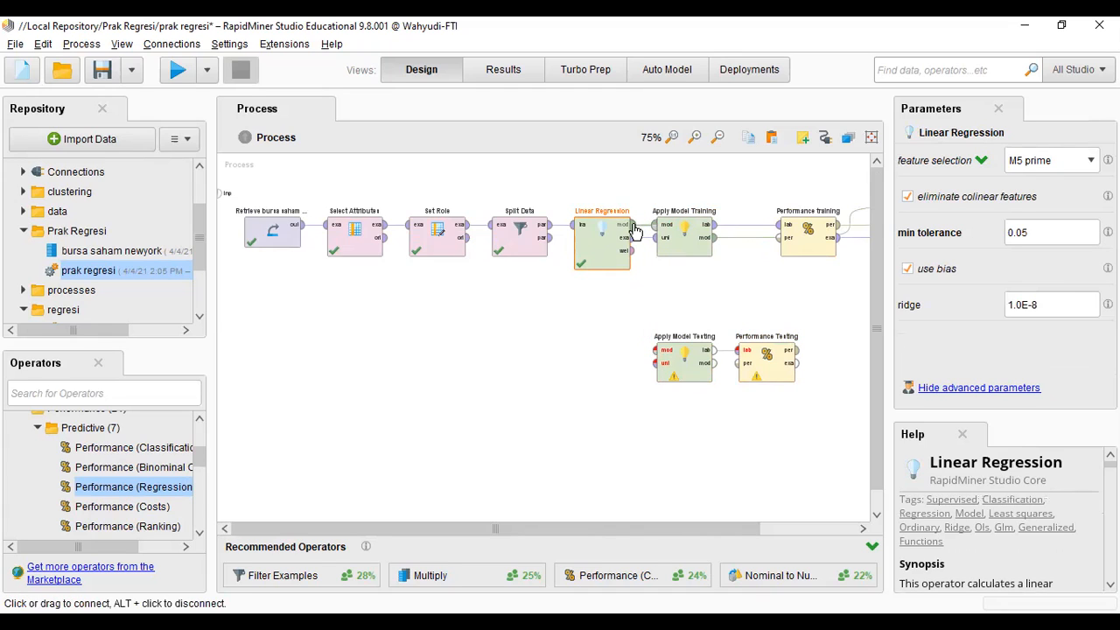
# Step: Branch Linear Regression's model output through a Multiply operator so it also feeds Apply Model Testing's model input
pyautogui.click(633, 226)
pyautogui.click(656, 352)
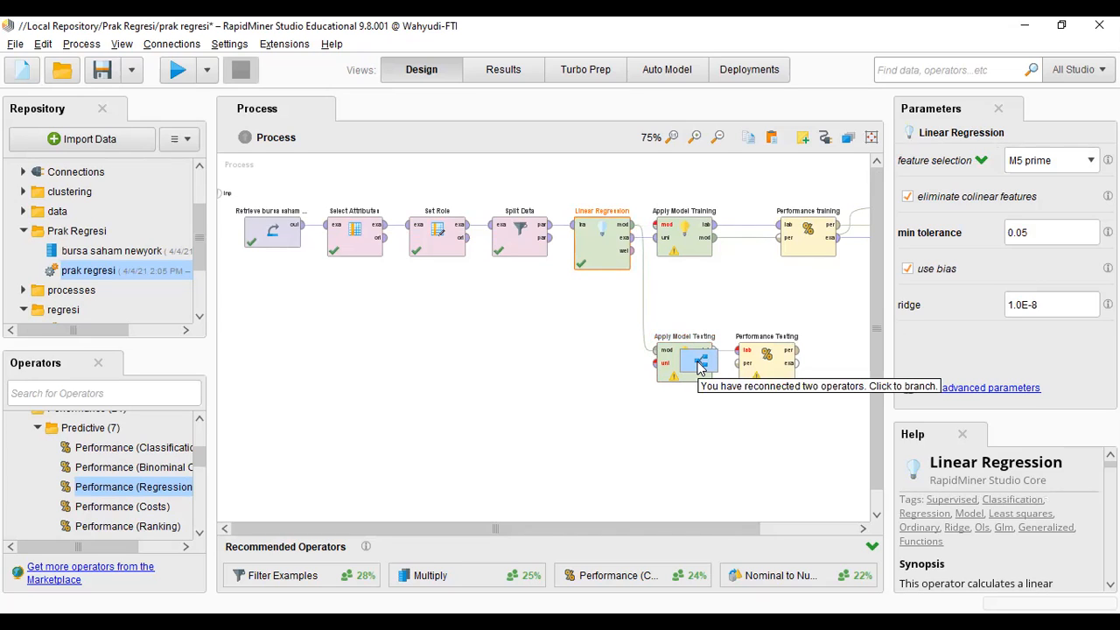
pyautogui.click(700, 366)
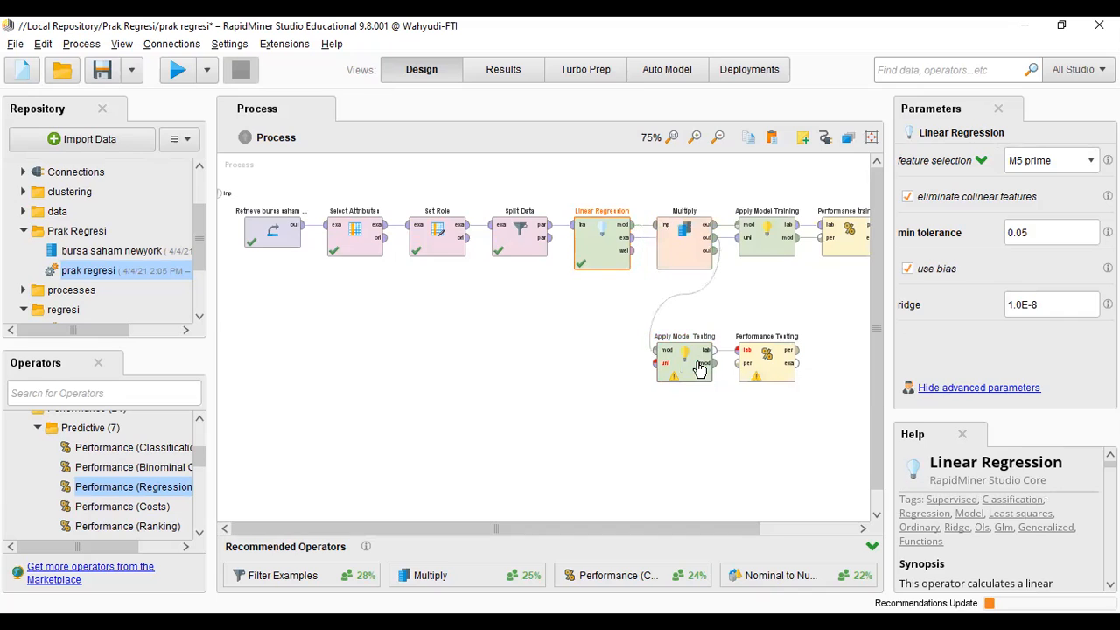
# Step: Align Apply Model Testing and Performance Testing directly beneath their training counterparts
pyautogui.click(719, 140)
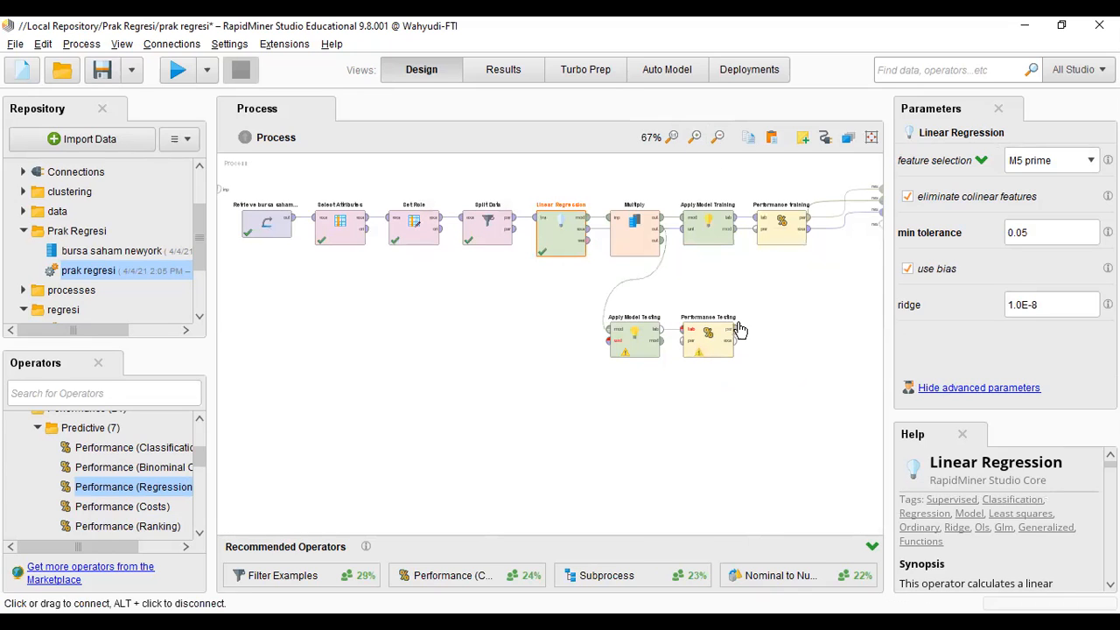
pyautogui.moveTo(709, 332); pyautogui.dragTo(744, 337)
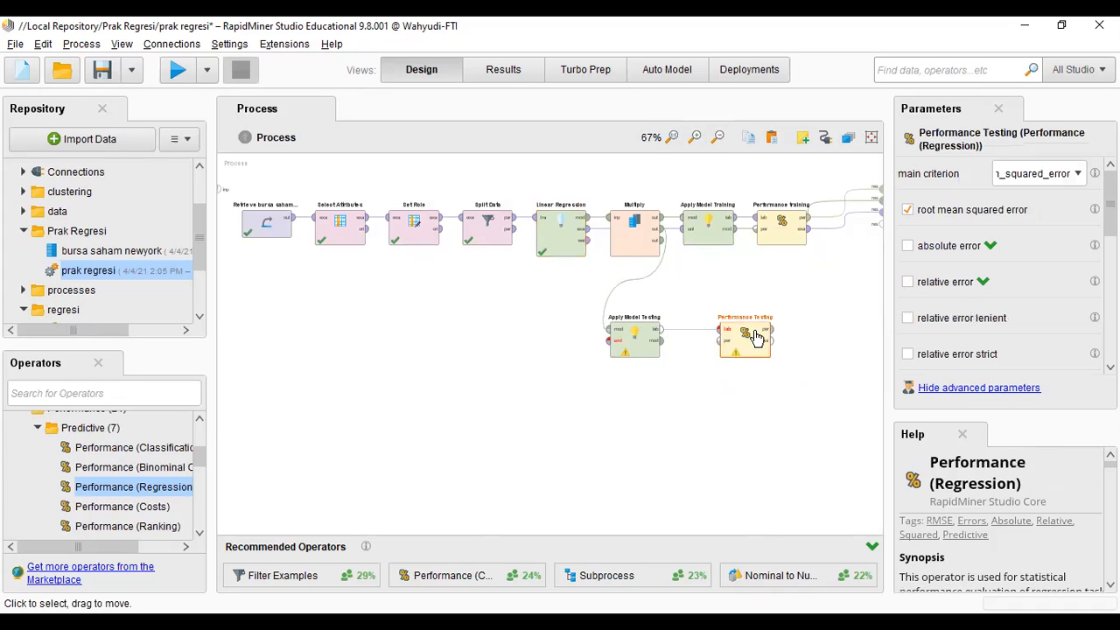
pyautogui.moveTo(641, 344); pyautogui.dragTo(679, 345)
pyautogui.moveTo(738, 337); pyautogui.dragTo(770, 334)
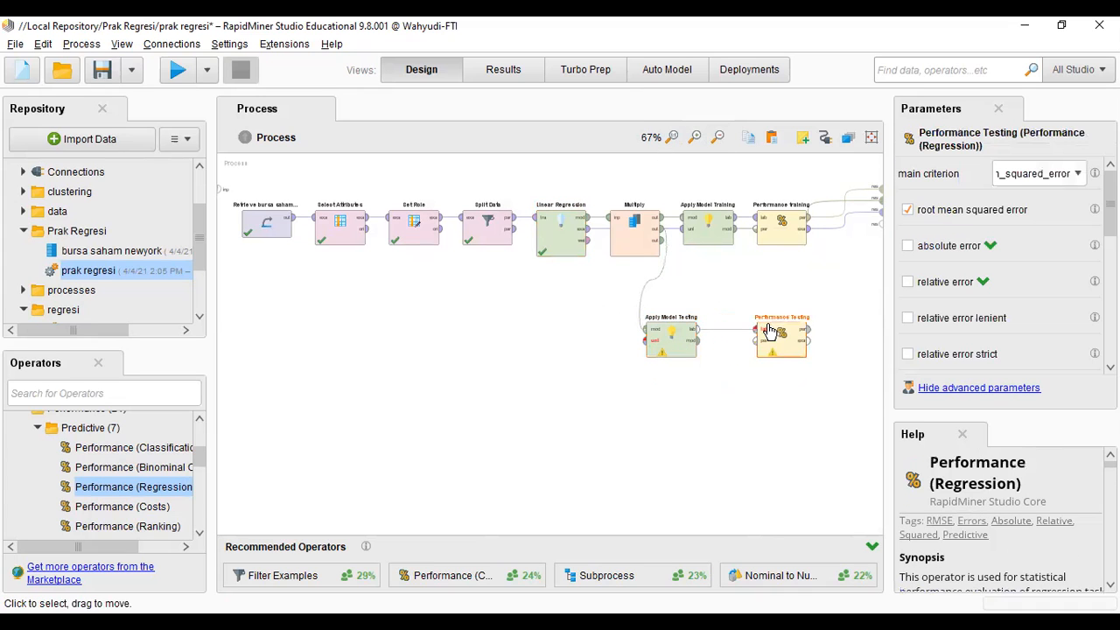
pyautogui.moveTo(685, 349); pyautogui.dragTo(704, 345)
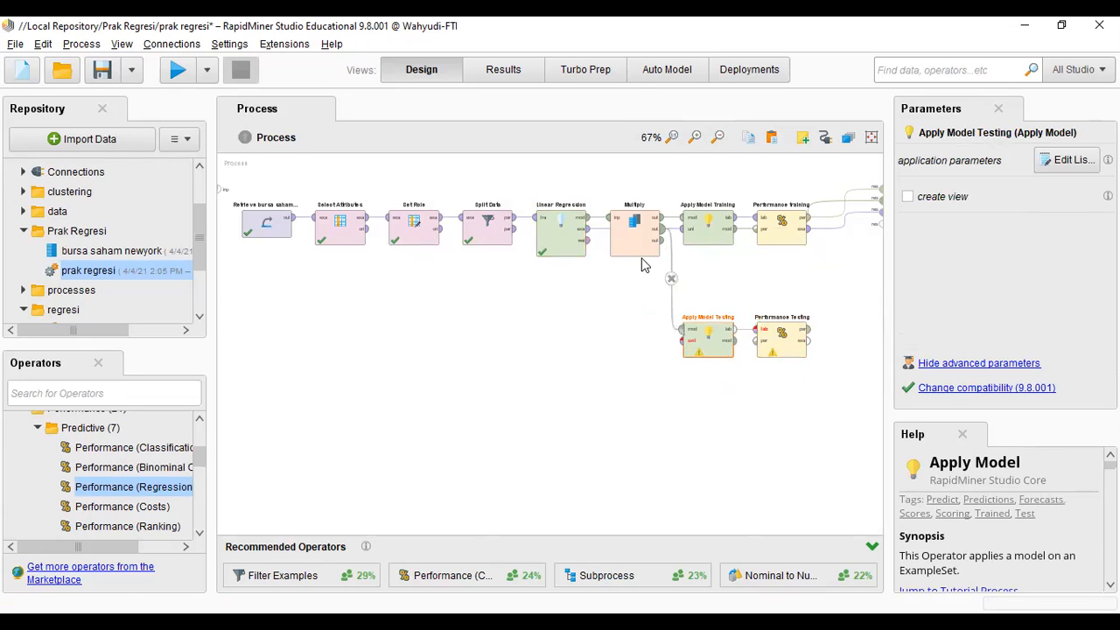
# Step: Connect Split Data's second partition output to Apply Model Testing's unlabelled data input
pyautogui.click(492, 240)
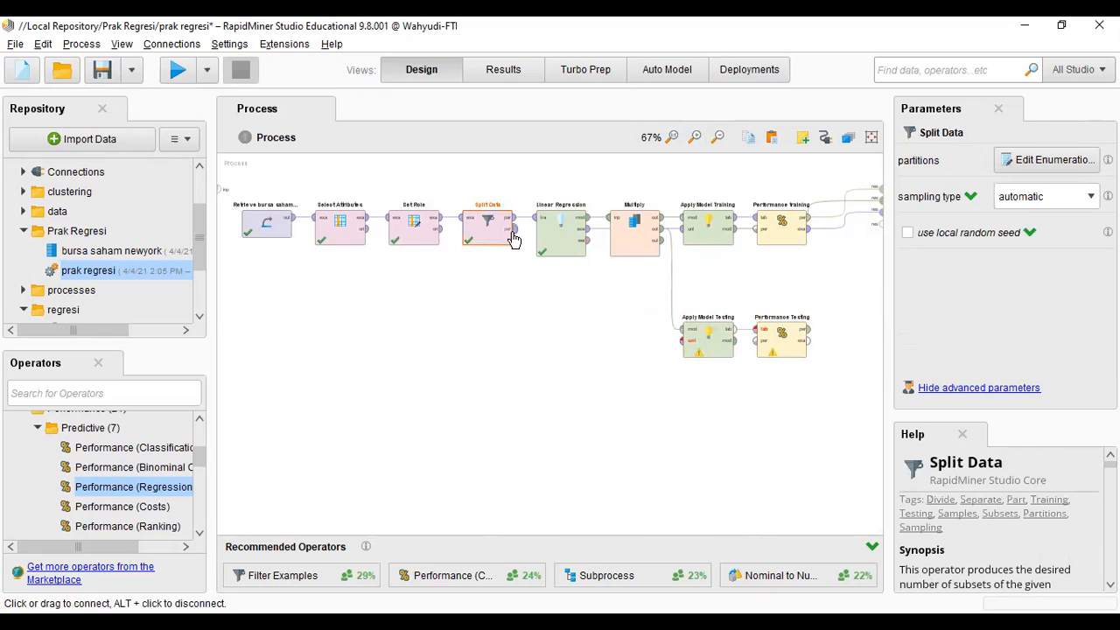
pyautogui.moveTo(514, 239)
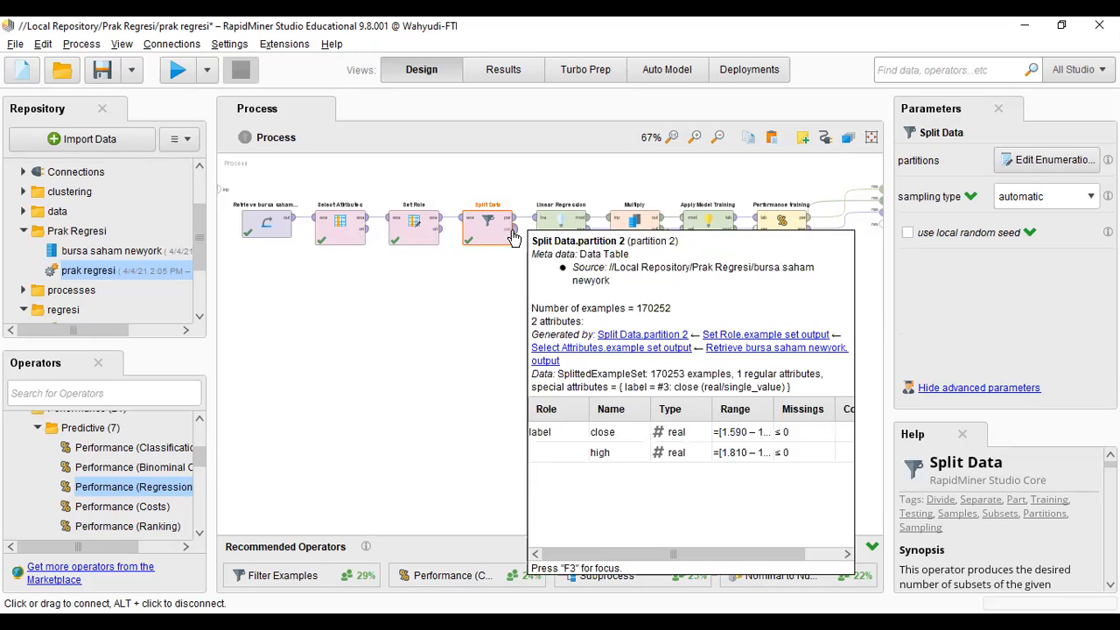
pyautogui.click(513, 236)
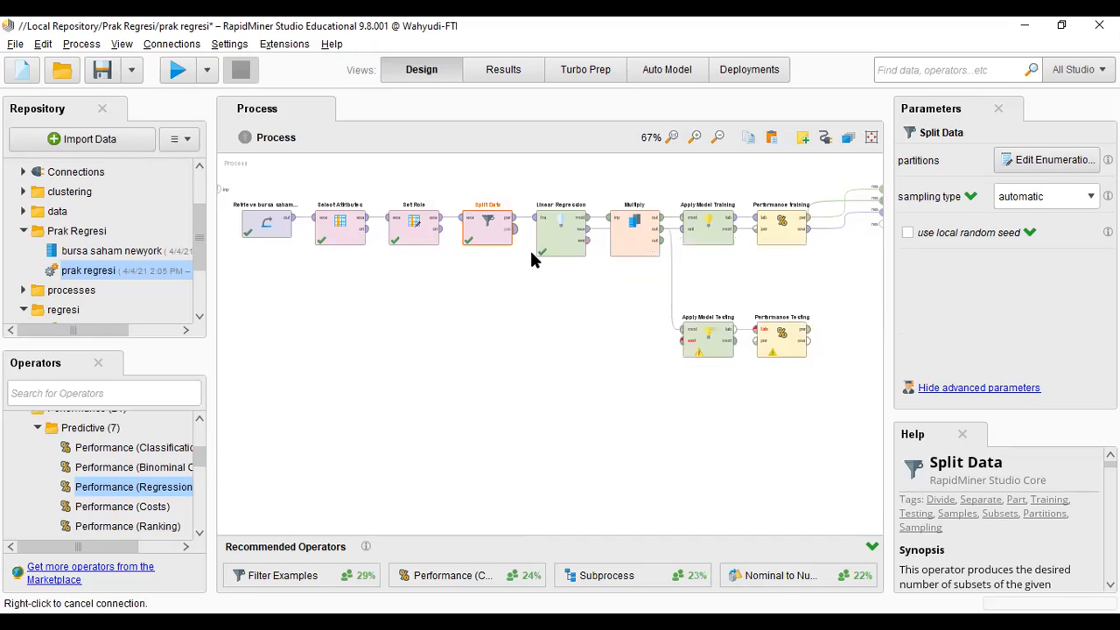
pyautogui.click(681, 348)
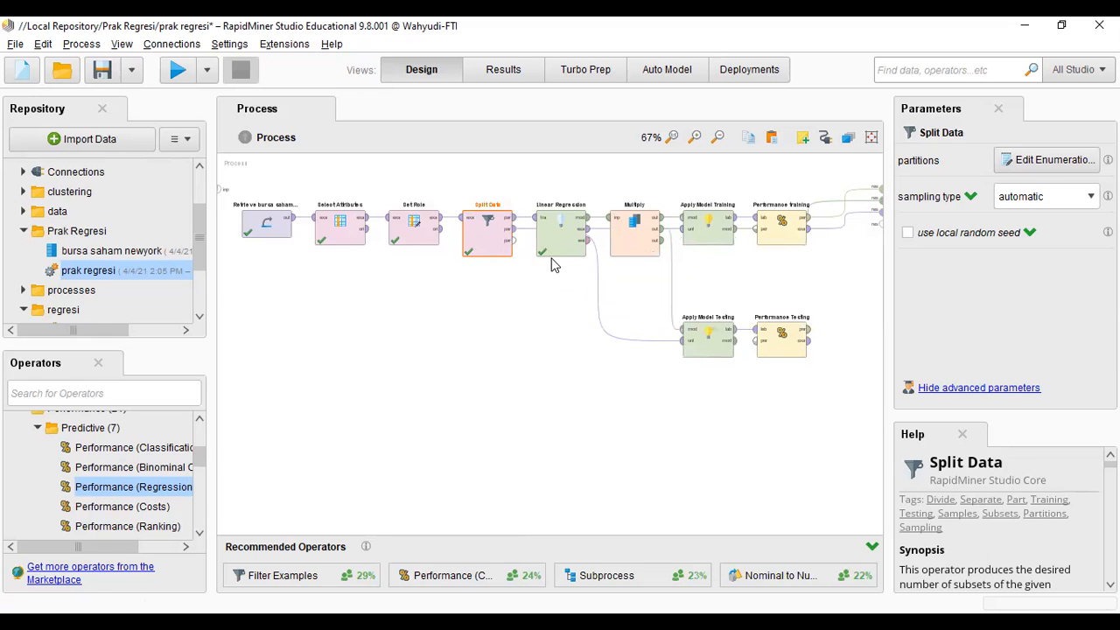
# Step: Rearrange the process with Split Data below the main row, Linear Regression in line and Multiply above it
pyautogui.moveTo(557, 250); pyautogui.dragTo(456, 311)
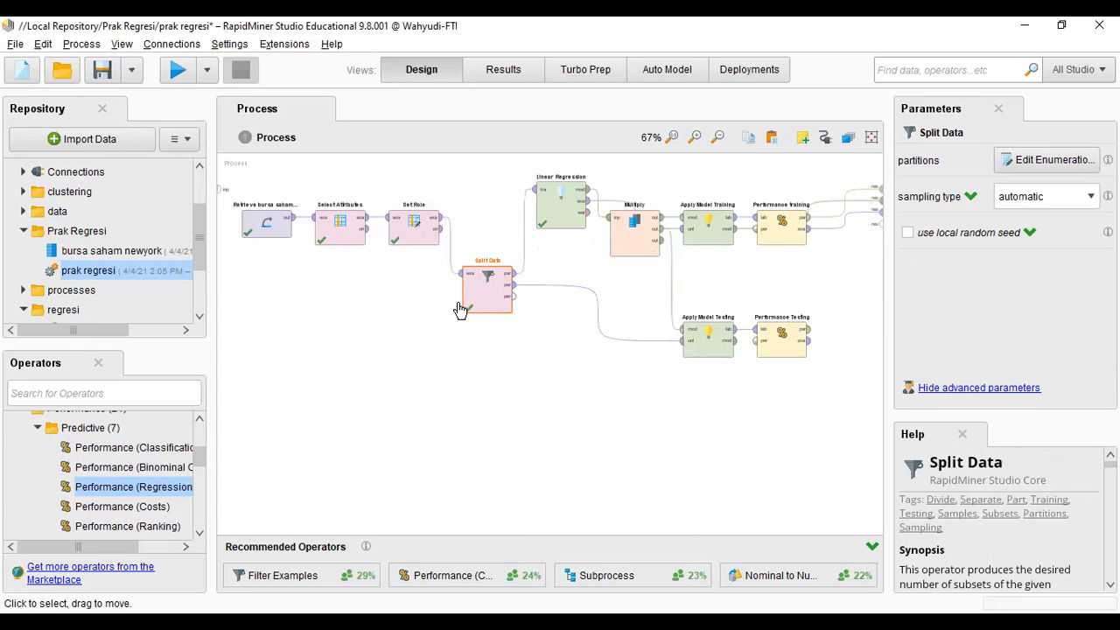
pyautogui.moveTo(562, 223); pyautogui.dragTo(565, 250)
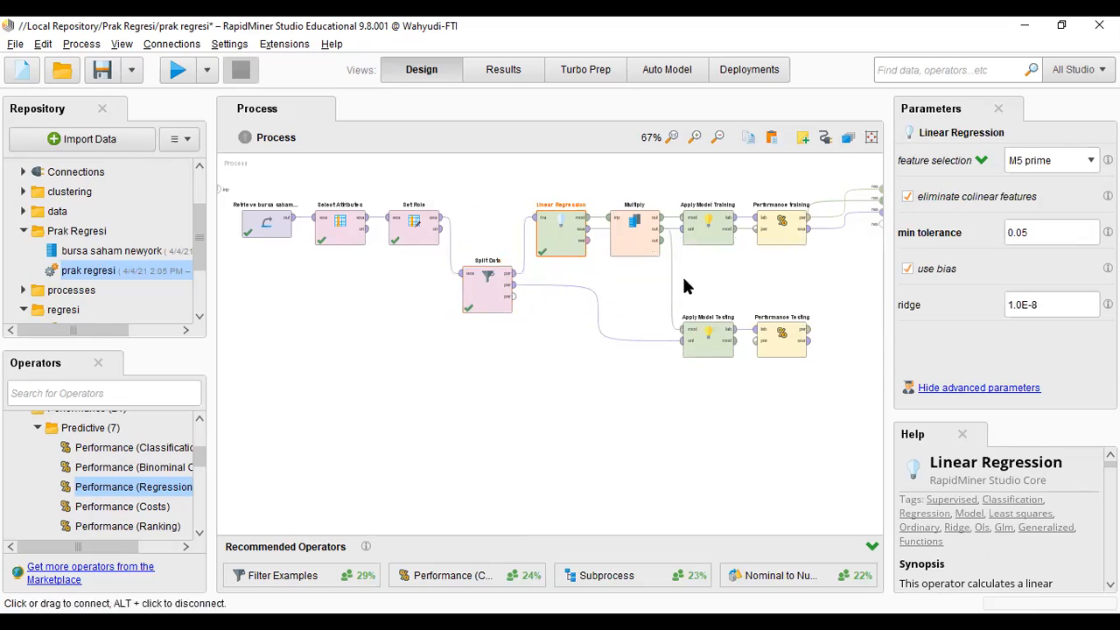
pyautogui.click(705, 343)
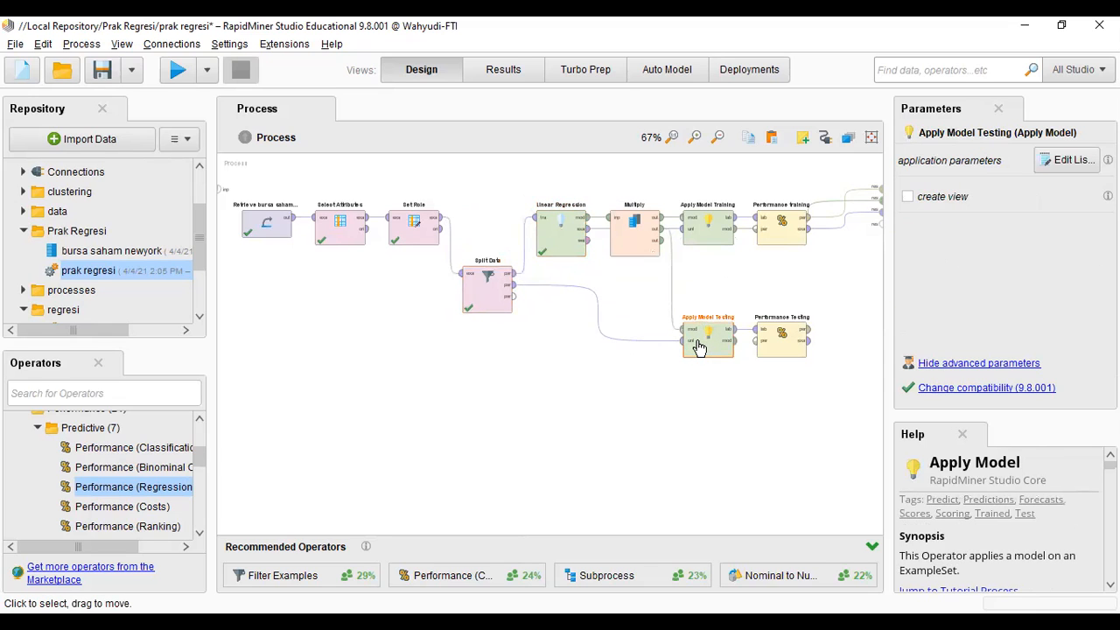
pyautogui.moveTo(641, 252); pyautogui.dragTo(613, 202)
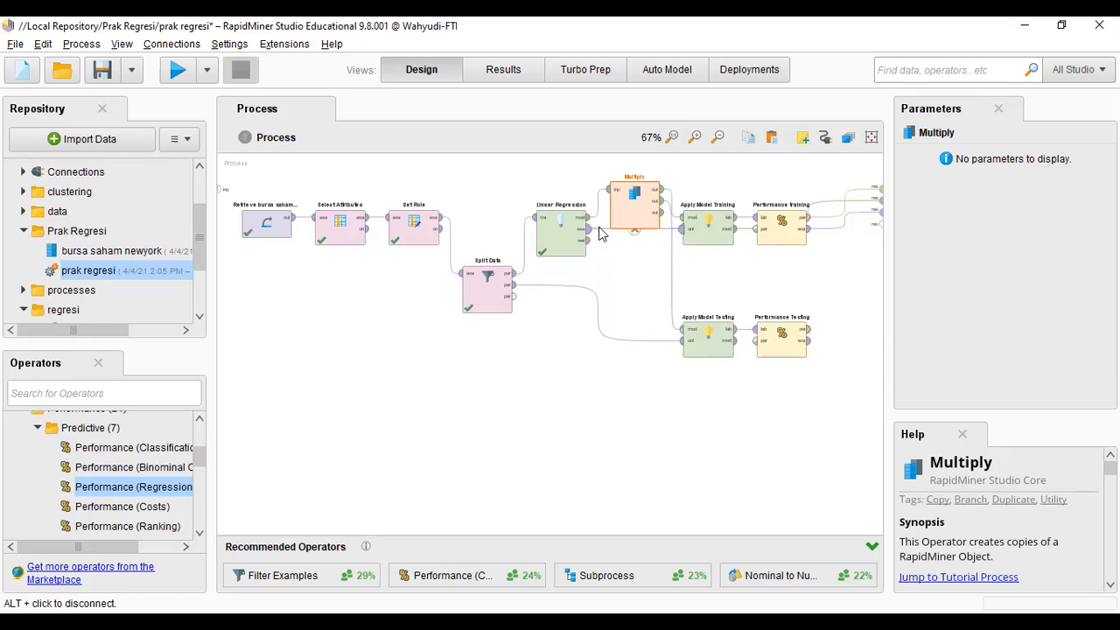
pyautogui.click(573, 256)
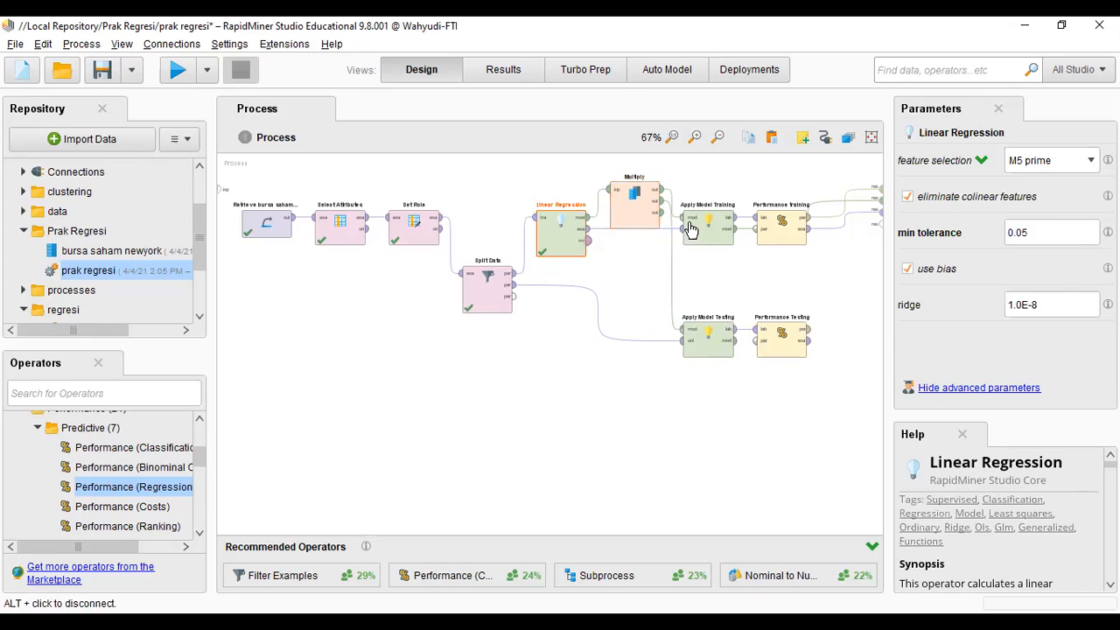
# Step: Lower Apply Model Training, Linear Regression and Split Data, and raise Performance training to separate the connection lines
pyautogui.moveTo(716, 241); pyautogui.dragTo(718, 259)
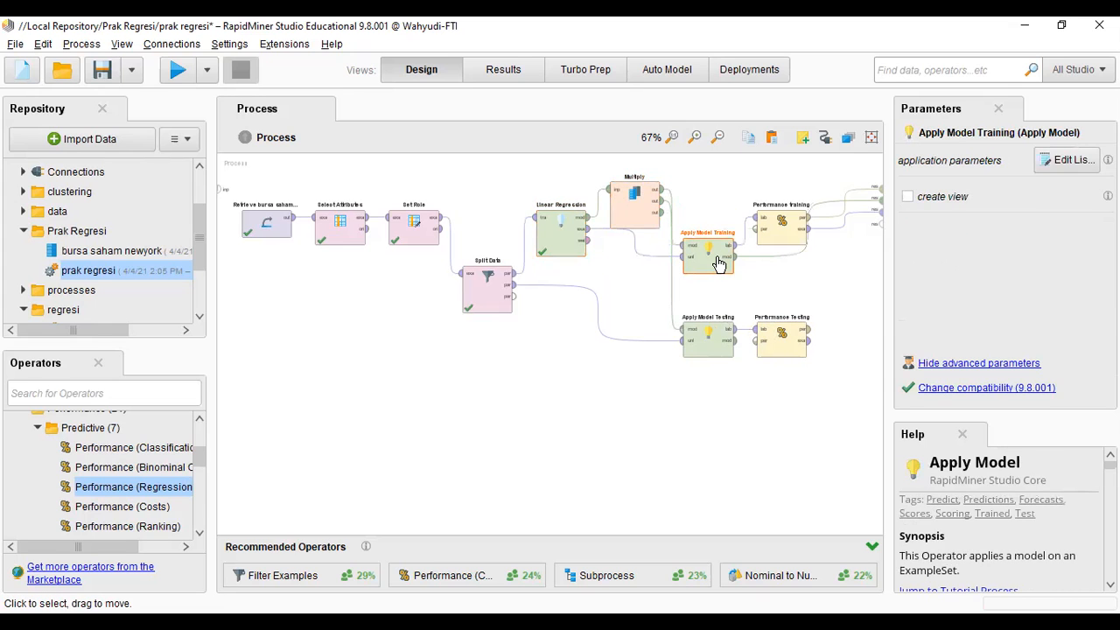
pyautogui.click(571, 248)
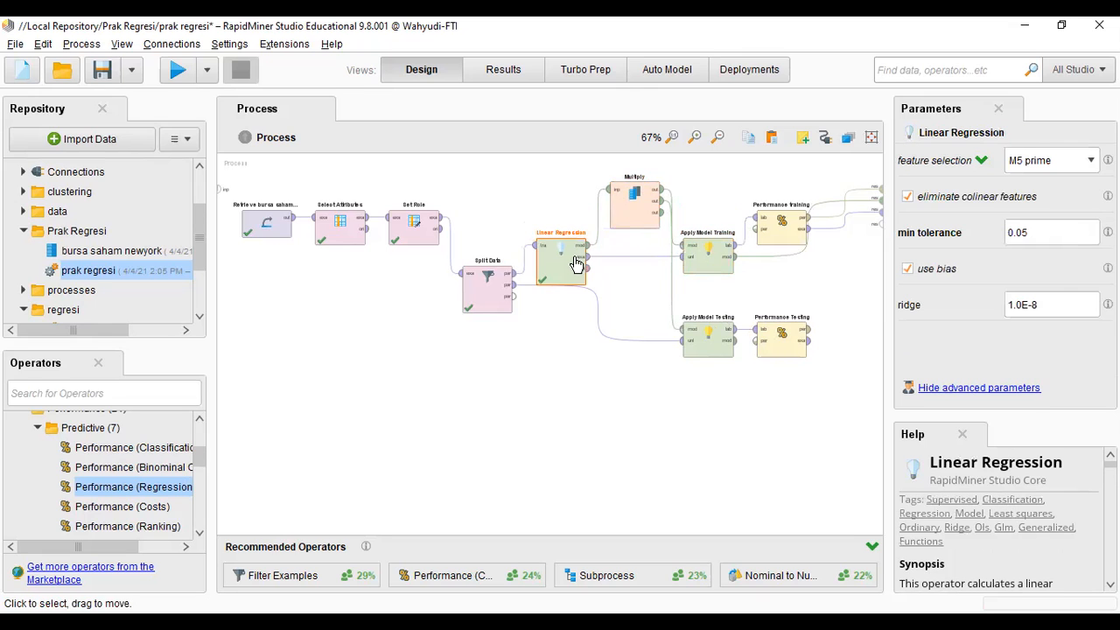
pyautogui.moveTo(577, 255); pyautogui.dragTo(577, 278)
pyautogui.moveTo(498, 306); pyautogui.dragTo(493, 333)
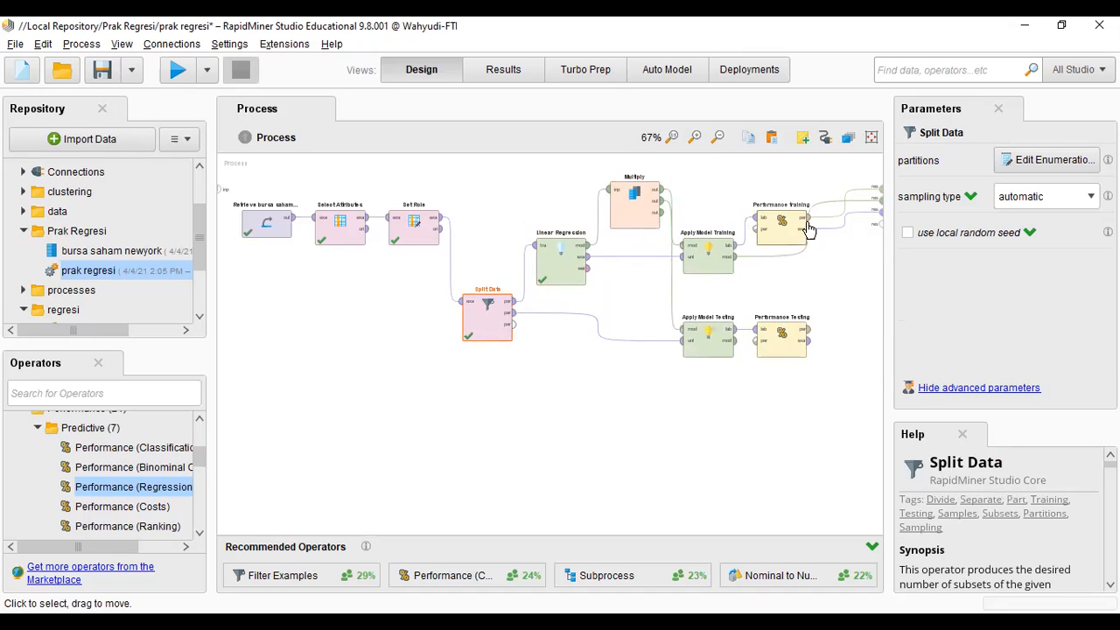
pyautogui.moveTo(776, 220); pyautogui.dragTo(783, 192)
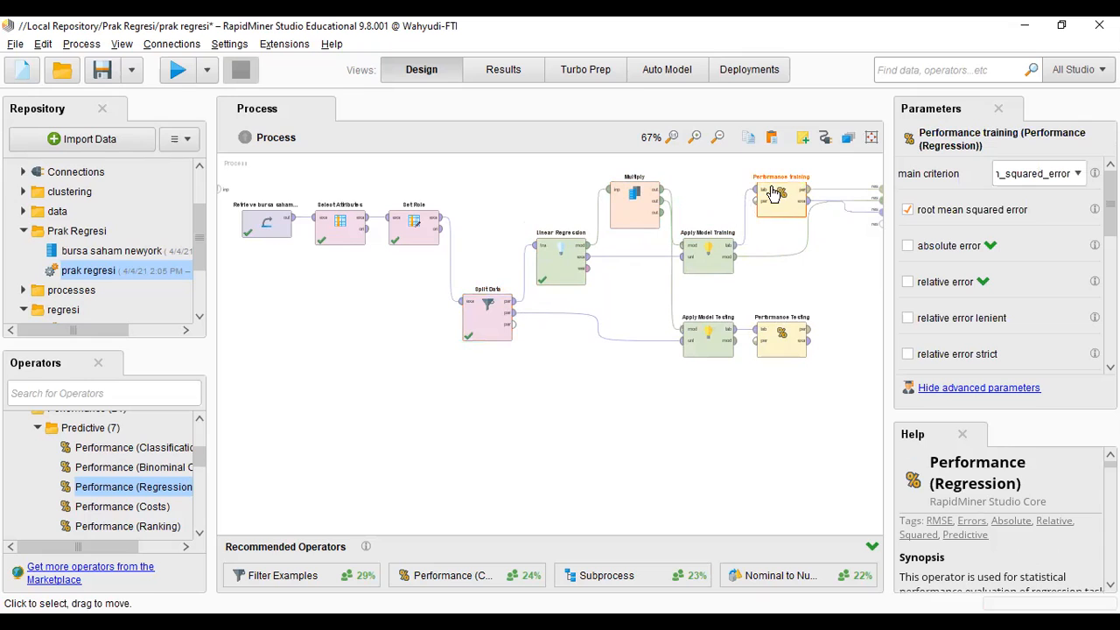
# Step: Set Performance Testing's main criterion to first and enable root mean squared error
pyautogui.click(788, 344)
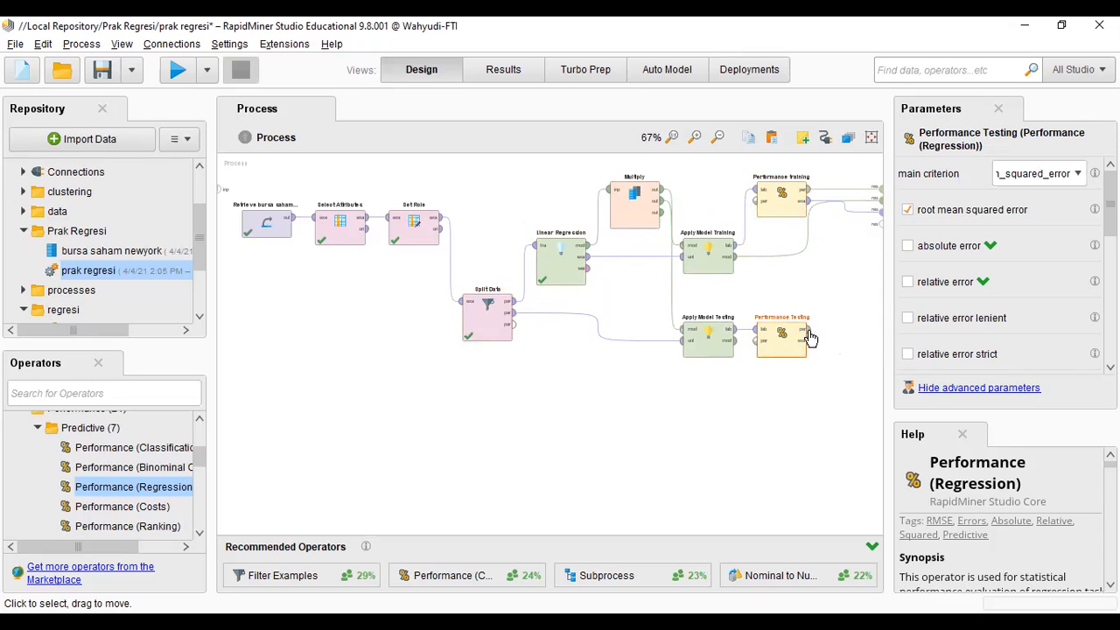
pyautogui.click(1078, 173)
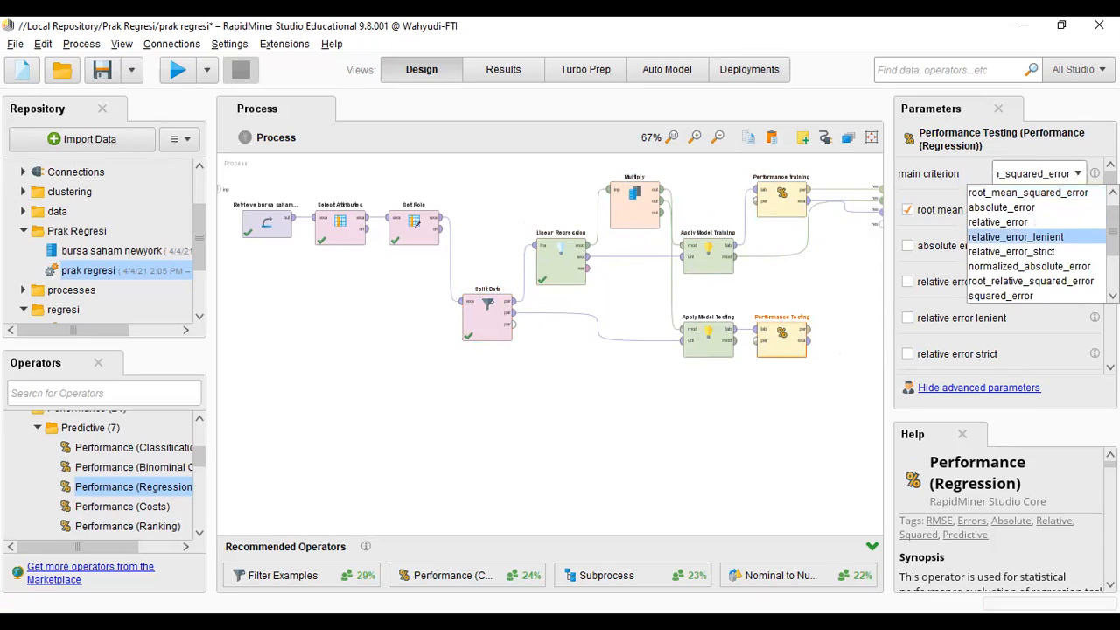
pyautogui.scroll(1, 1015, 237)
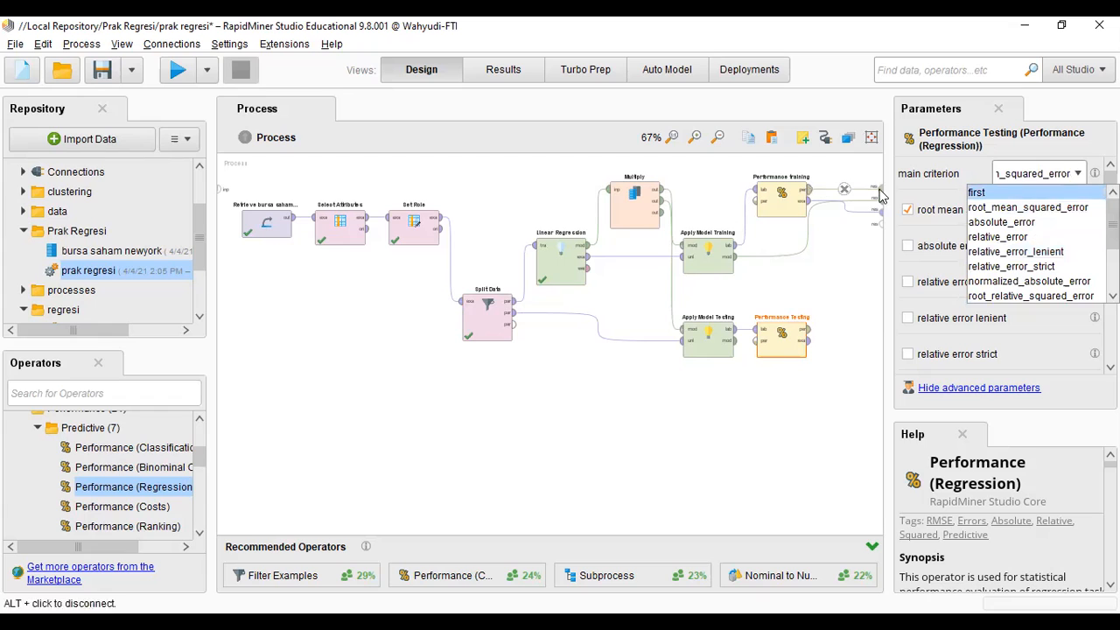
pyautogui.click(1021, 192)
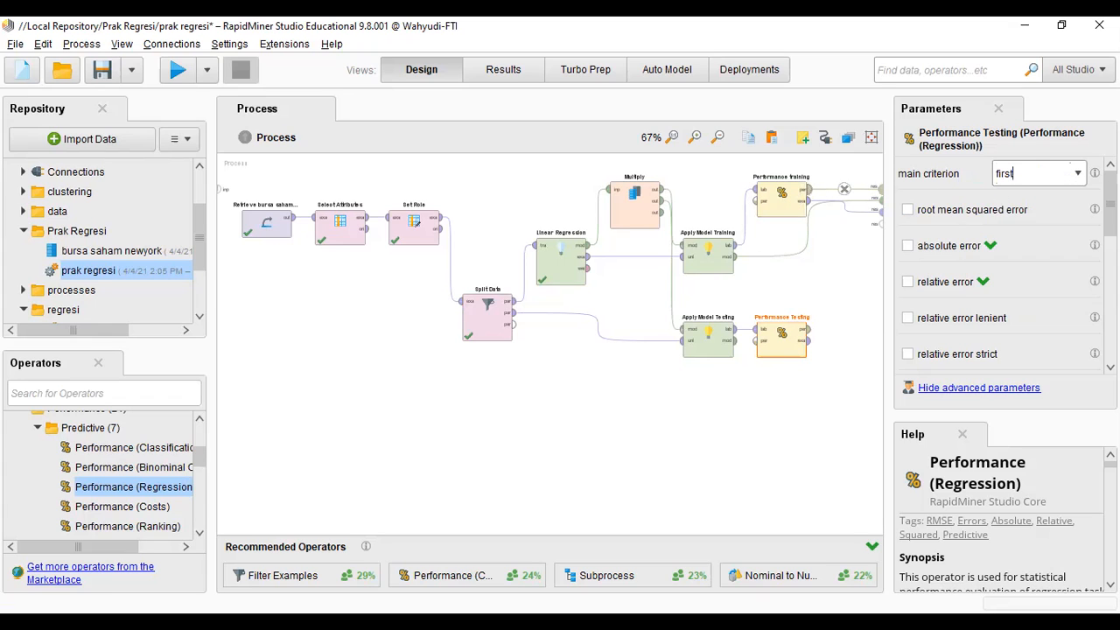
pyautogui.click(909, 210)
# Step: Set Performance training's main criterion to first
pyautogui.click(792, 194)
pyautogui.click(1076, 176)
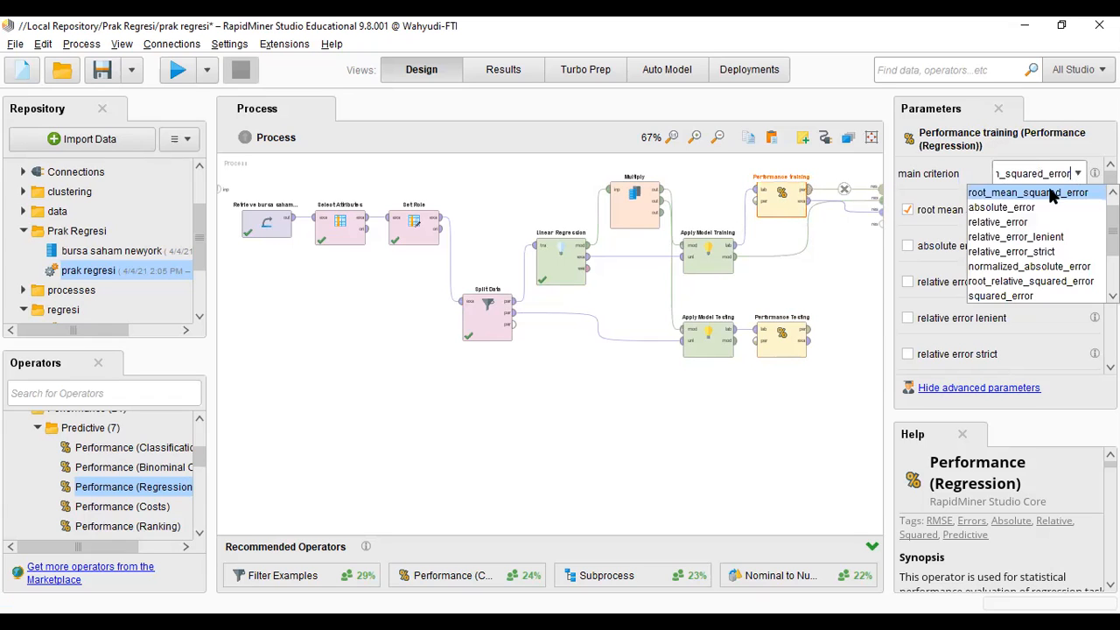
pyautogui.scroll(1, 1072, 200)
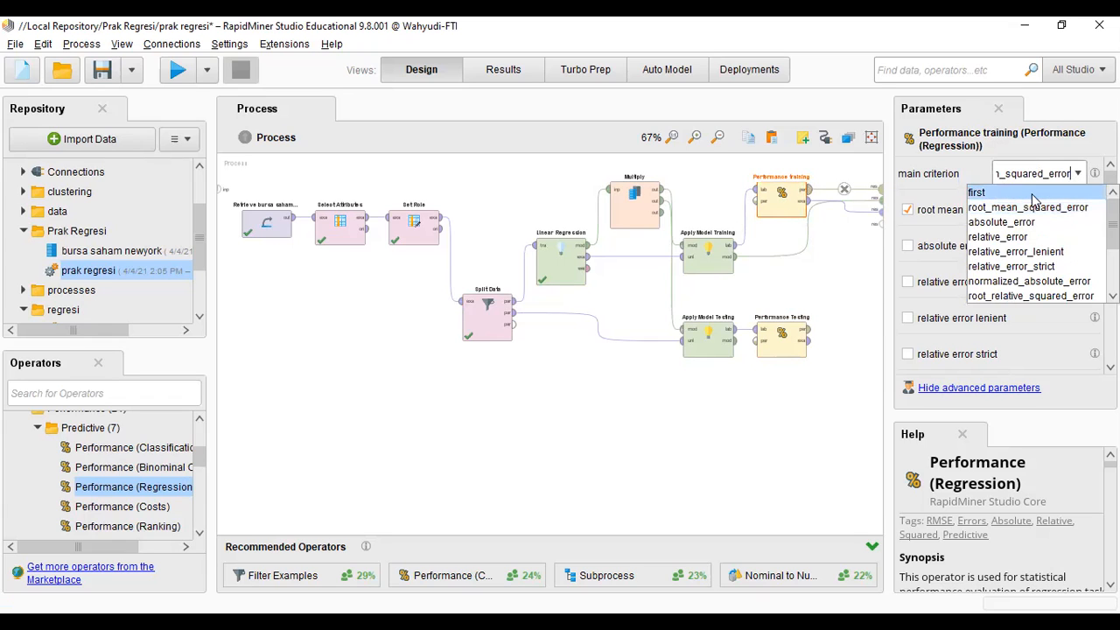
pyautogui.click(1036, 192)
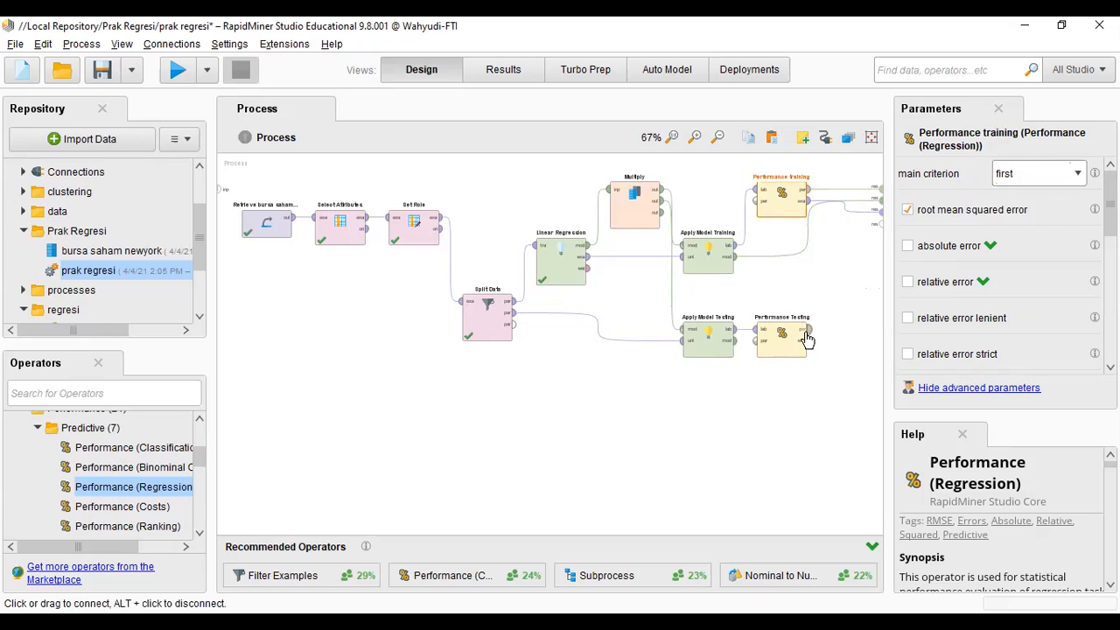
# Step: Connect Performance Testing's performance output to the free result port of the process
pyautogui.click(808, 331)
pyautogui.click(876, 228)
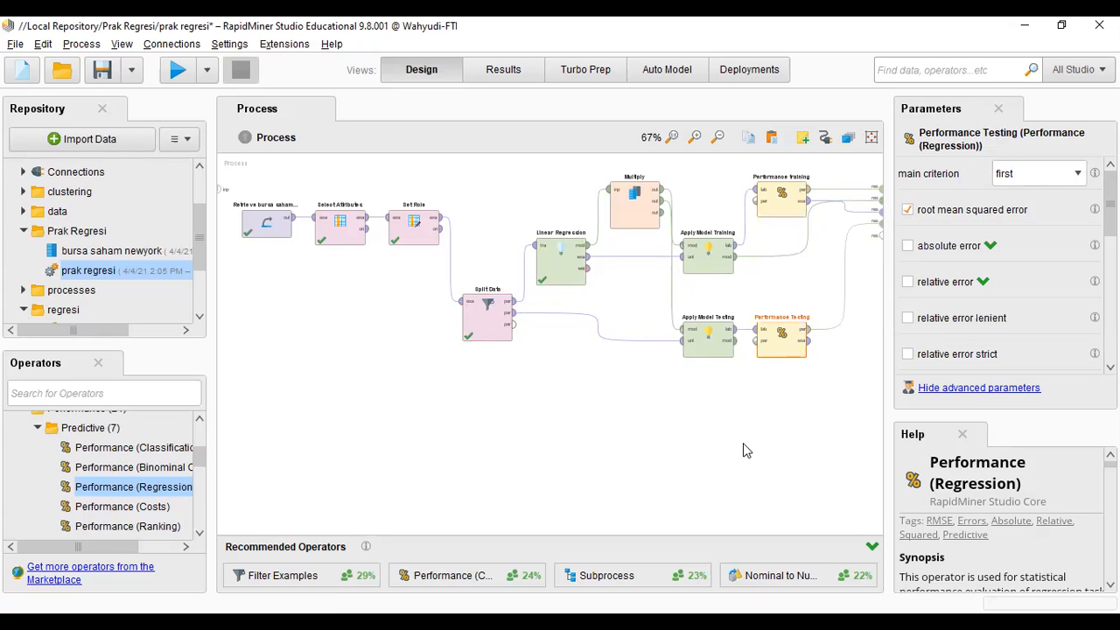
# Step: Run the process and open the Performance training result to compare its root mean squared error with testing
pyautogui.click(177, 72)
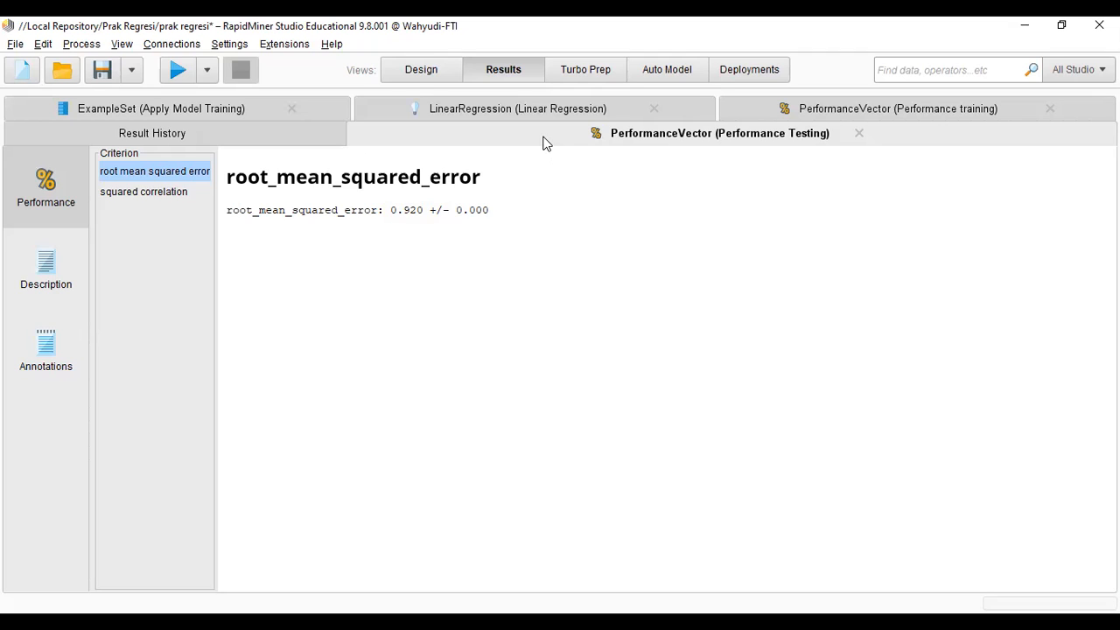
pyautogui.click(911, 111)
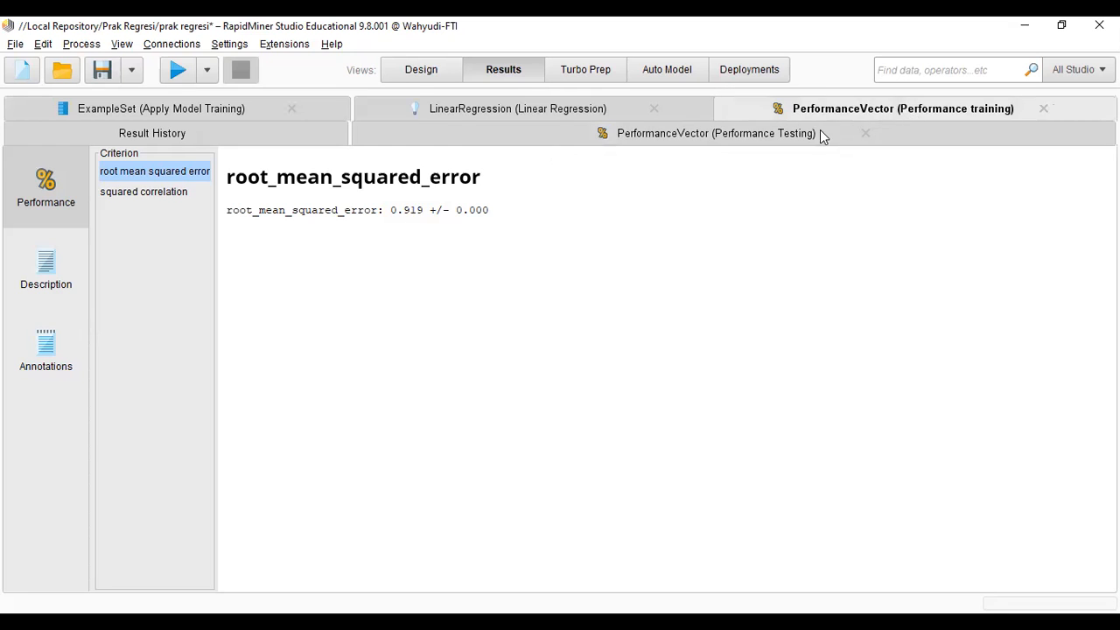
# Step: Check the root mean squared error and squared correlation results for Performance Testing
pyautogui.click(689, 138)
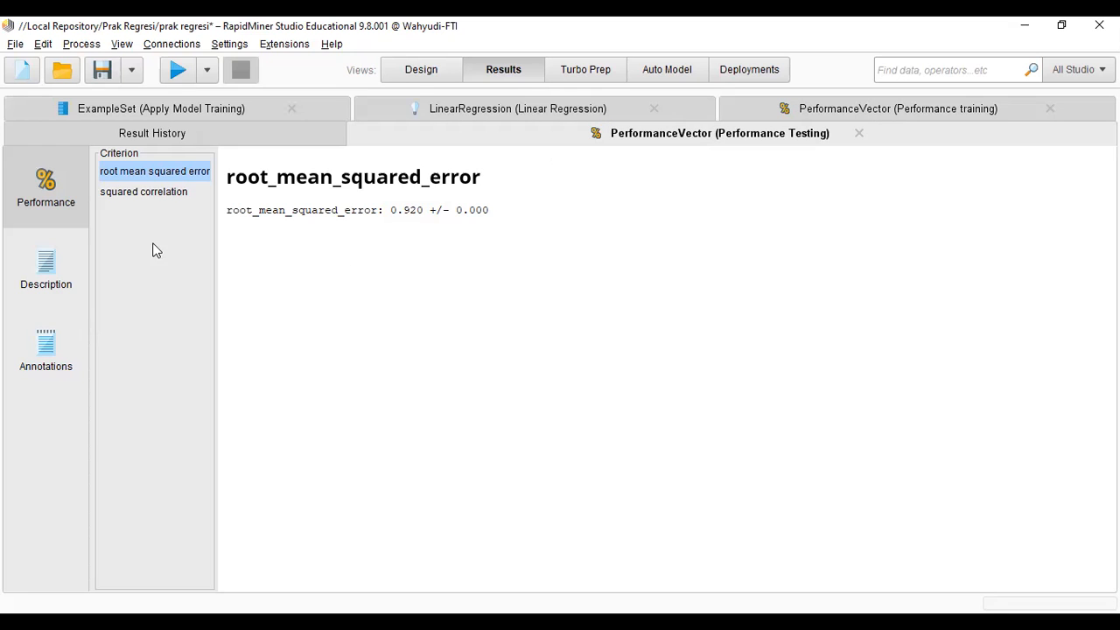
pyautogui.click(156, 192)
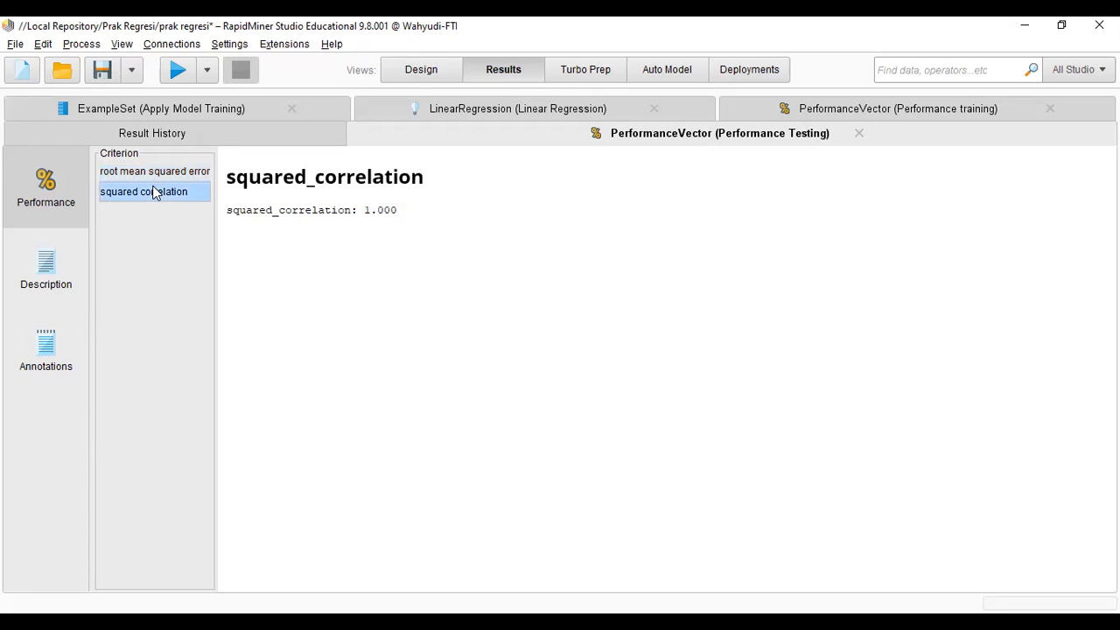
pyautogui.click(814, 109)
# Step: Review the training predictions with the prediction(close) column widened, the linear regression coefficients, and both performance results
pyautogui.click(211, 109)
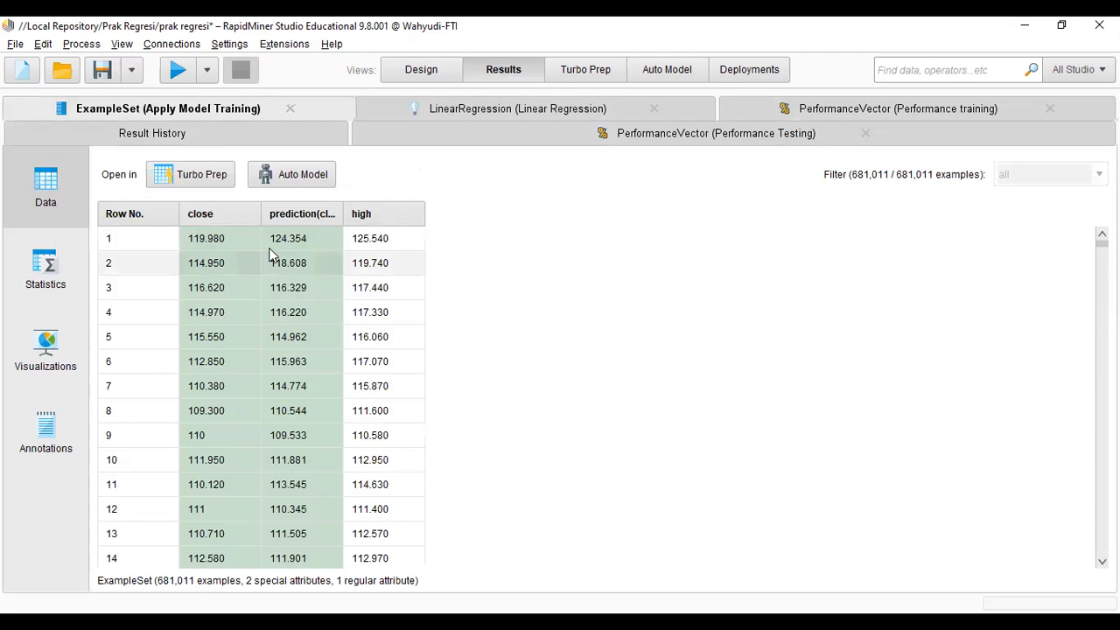
pyautogui.moveTo(342, 215); pyautogui.dragTo(361, 216)
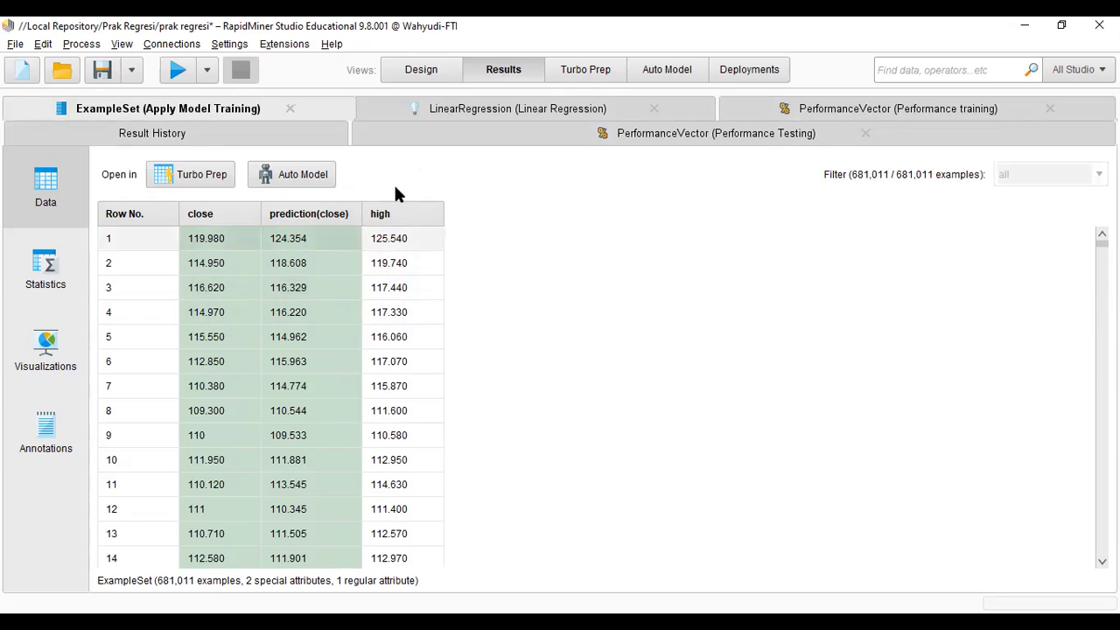
pyautogui.click(448, 112)
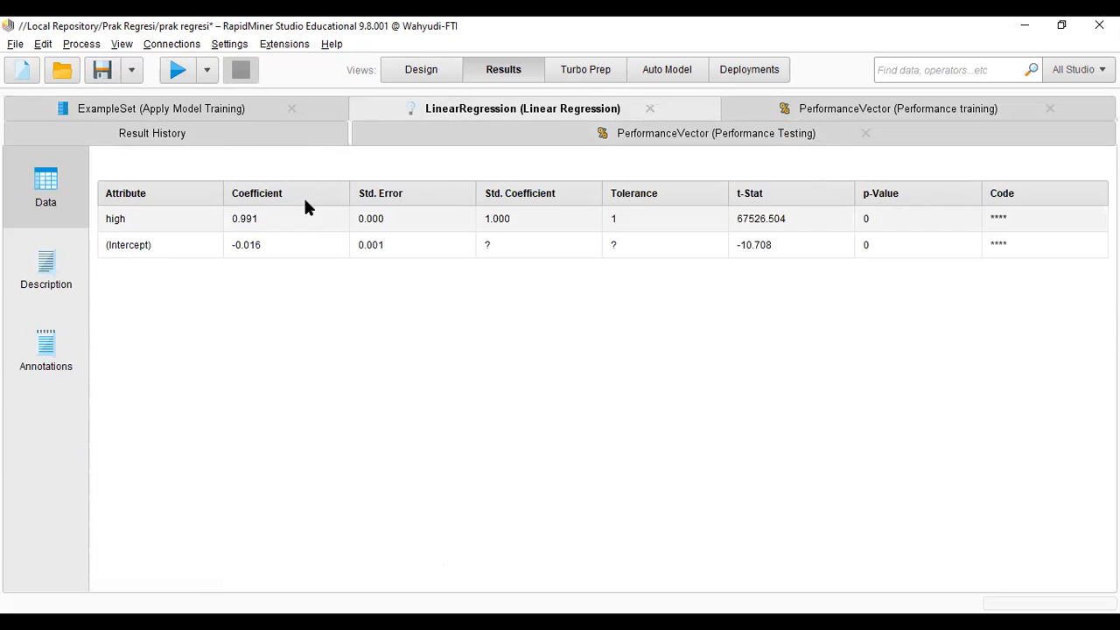
pyautogui.click(795, 115)
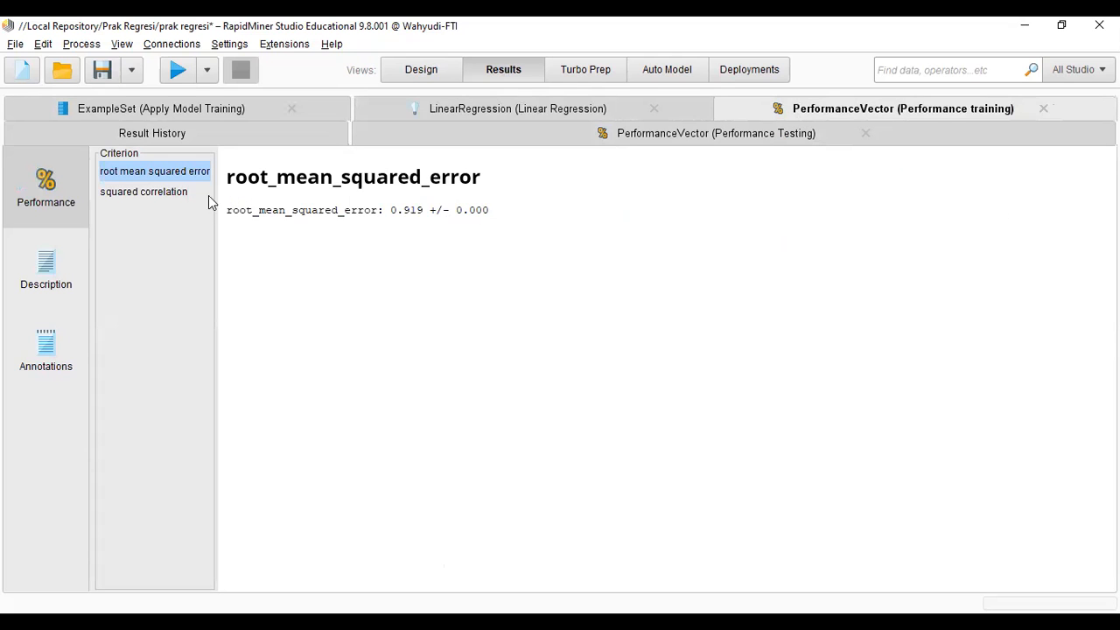
pyautogui.click(597, 137)
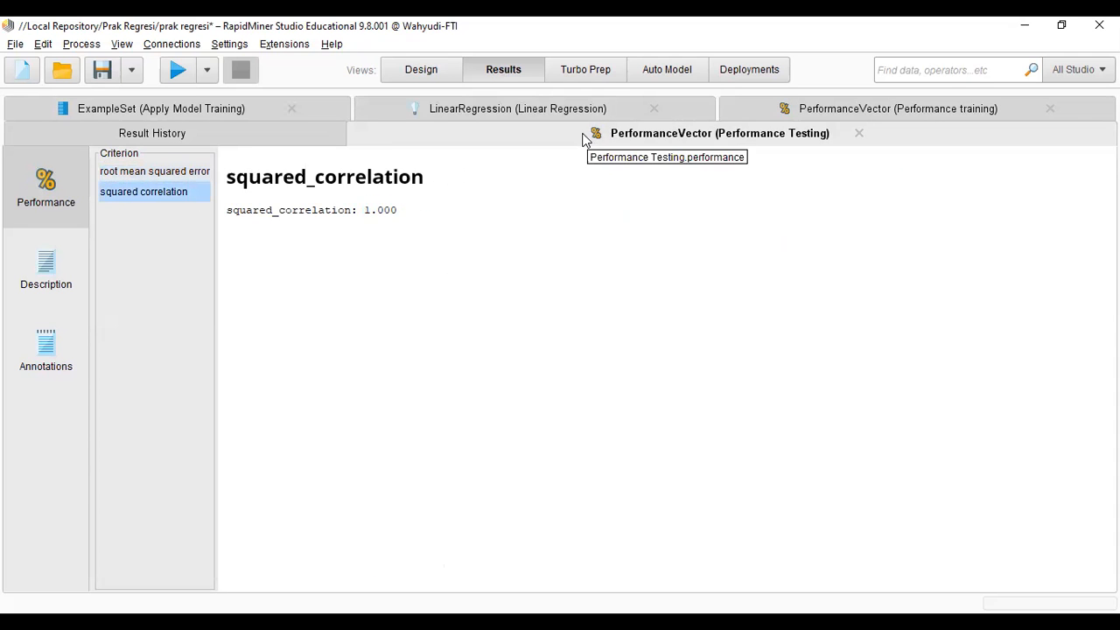
pyautogui.click(213, 114)
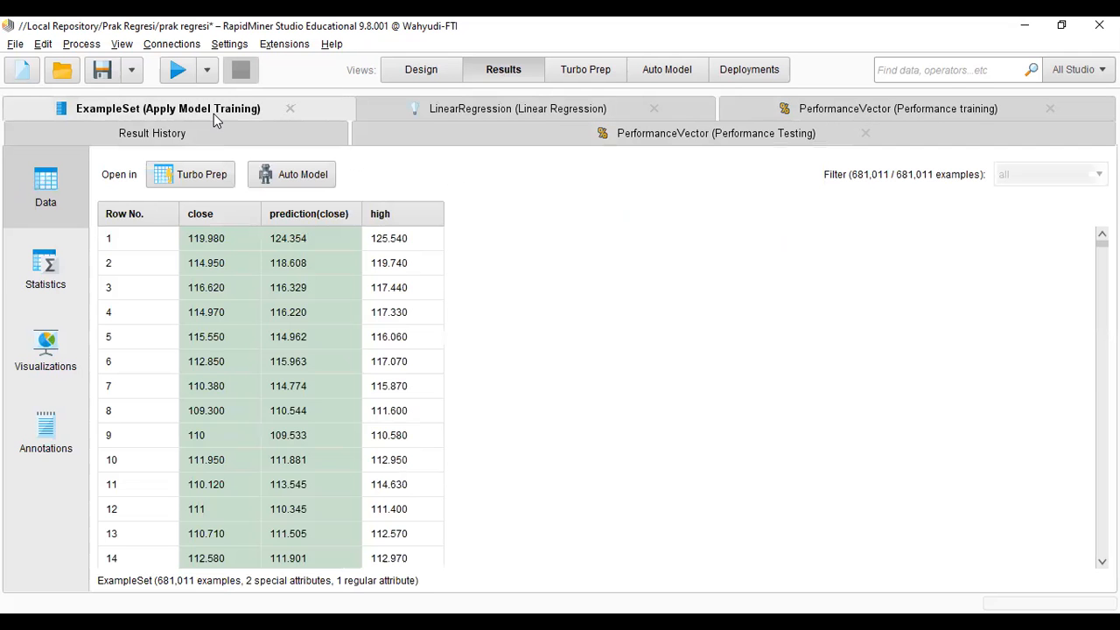
# Step: Connect Performance Testing's example set output to the free result port of the process and run the process
pyautogui.click(437, 69)
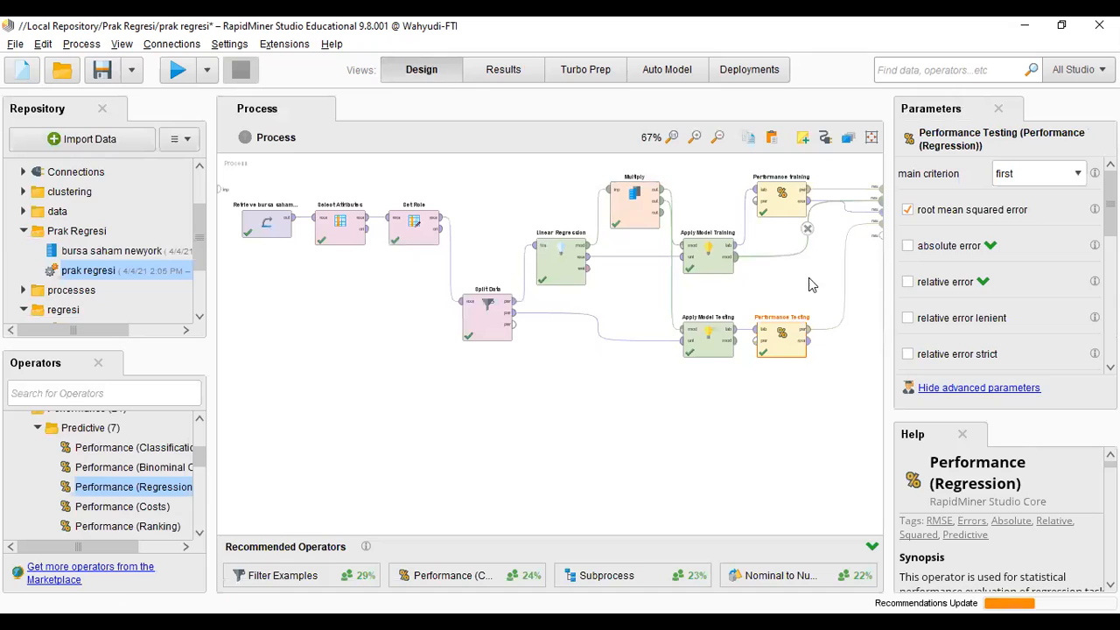
pyautogui.click(806, 341)
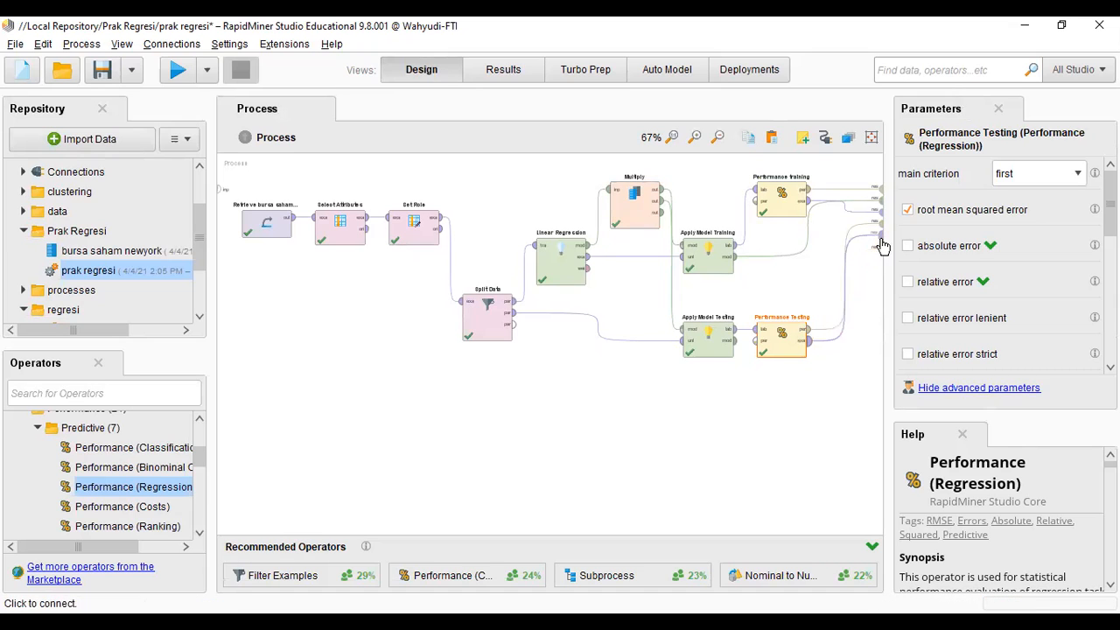
pyautogui.click(882, 246)
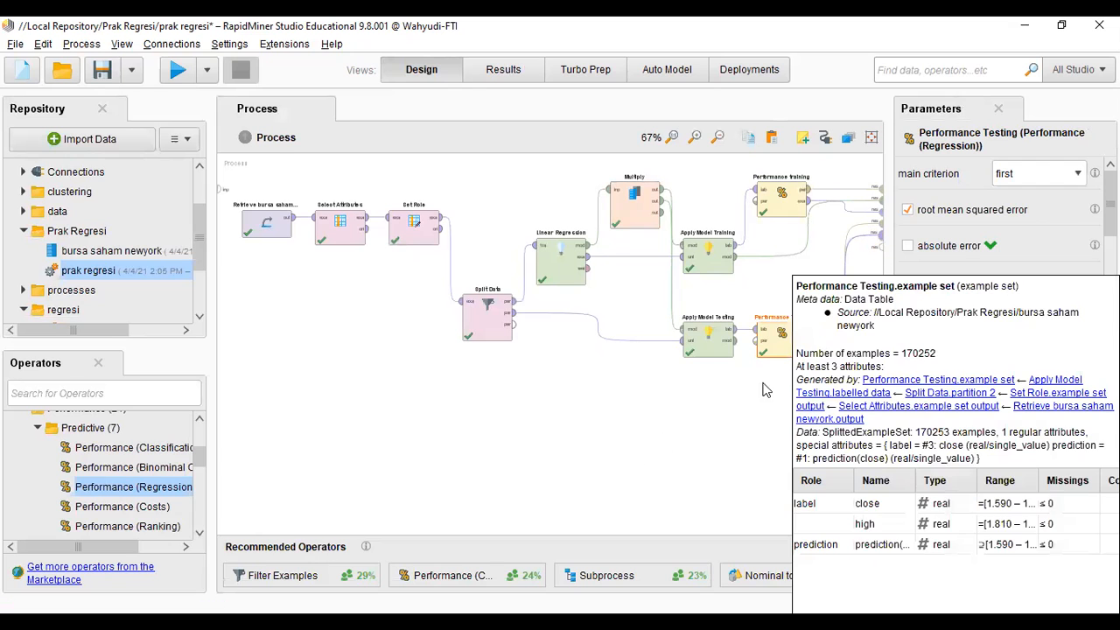
pyautogui.click(182, 71)
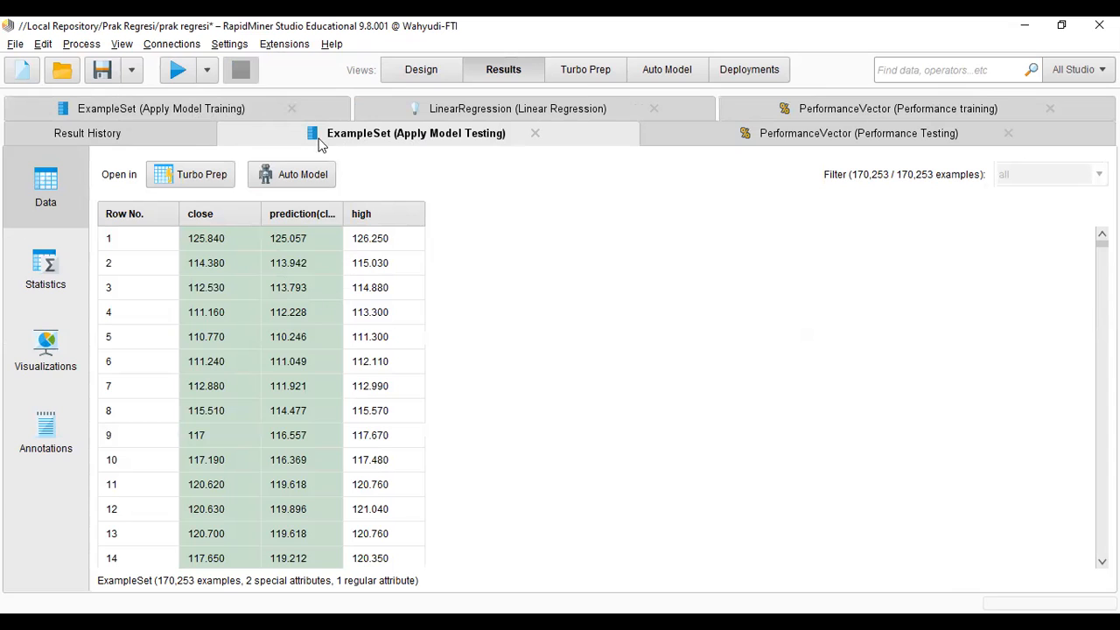
# Step: Compare the close and prediction(close) values in the training and testing example sets, including their last rows
pyautogui.click(207, 110)
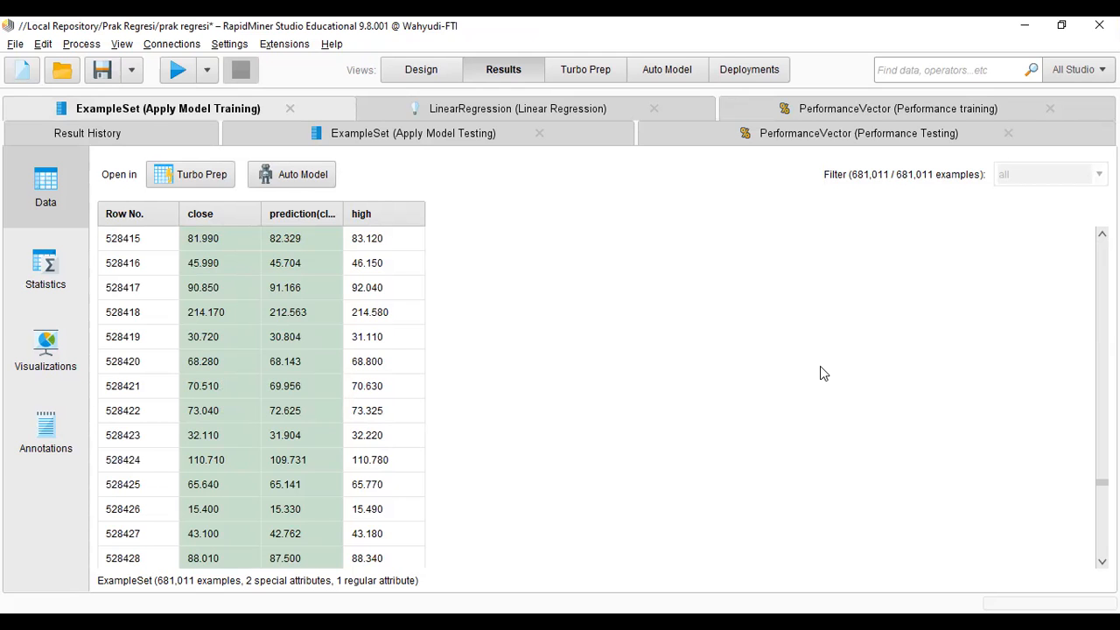
pyautogui.moveTo(1103, 482); pyautogui.dragTo(1103, 552)
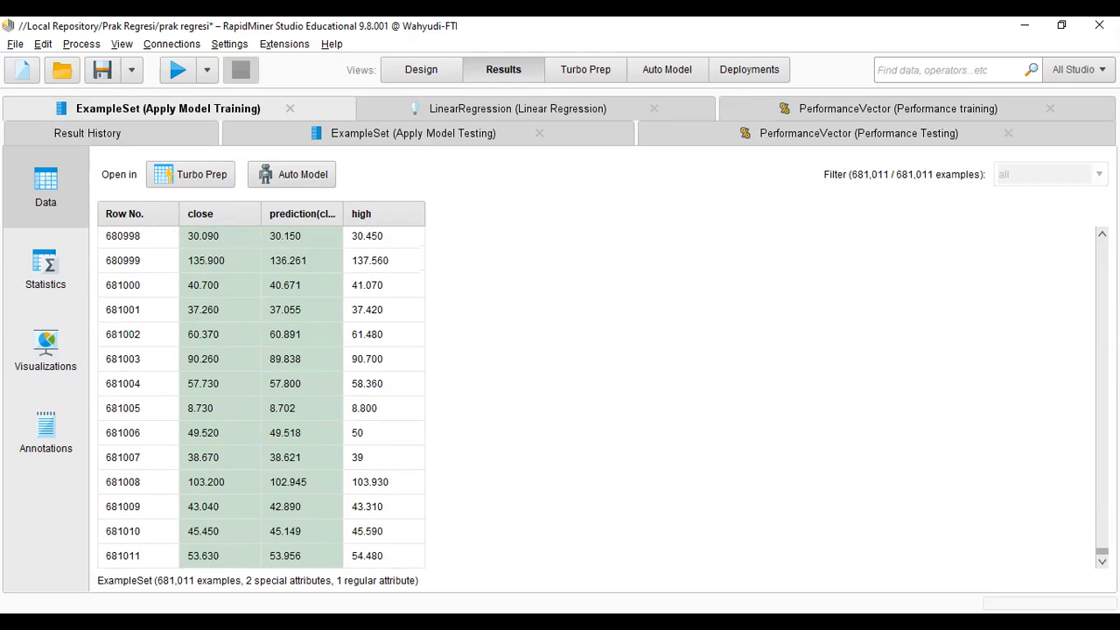
pyautogui.moveTo(1103, 552); pyautogui.dragTo(1077, 536)
pyautogui.click(376, 133)
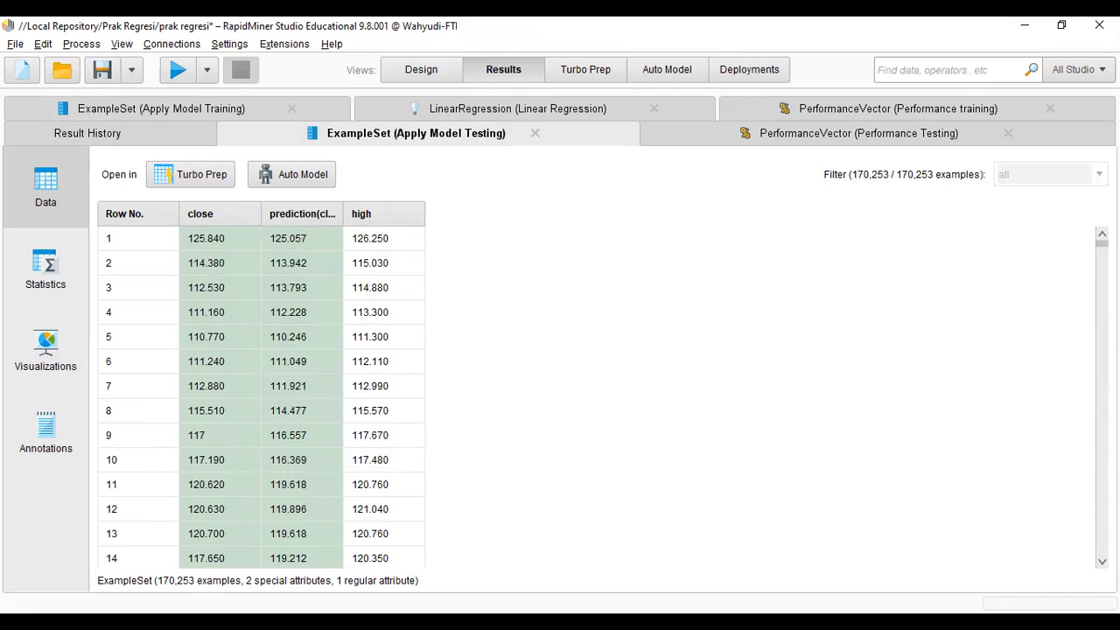
pyautogui.moveTo(1102, 241); pyautogui.dragTo(1102, 552)
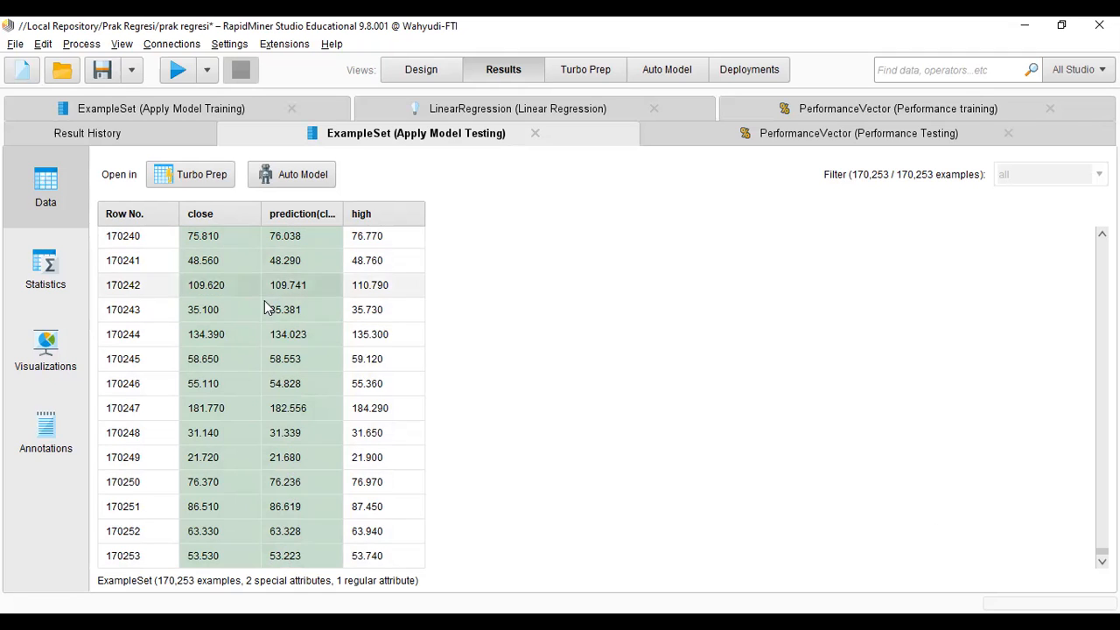
pyautogui.moveTo(1102, 551); pyautogui.dragTo(1082, 238)
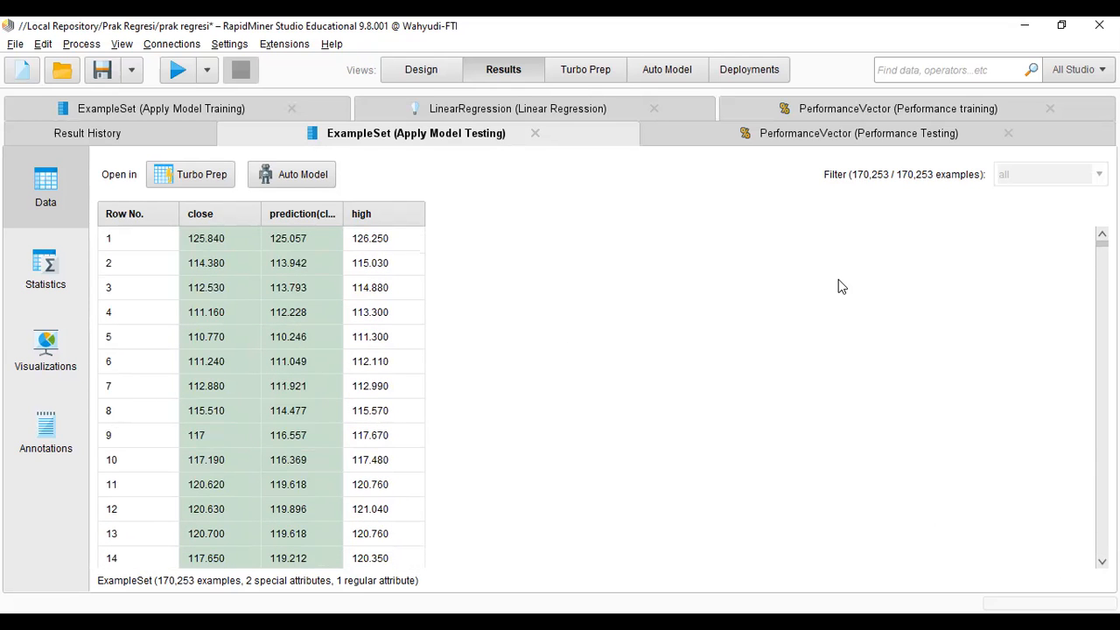
pyautogui.click(241, 110)
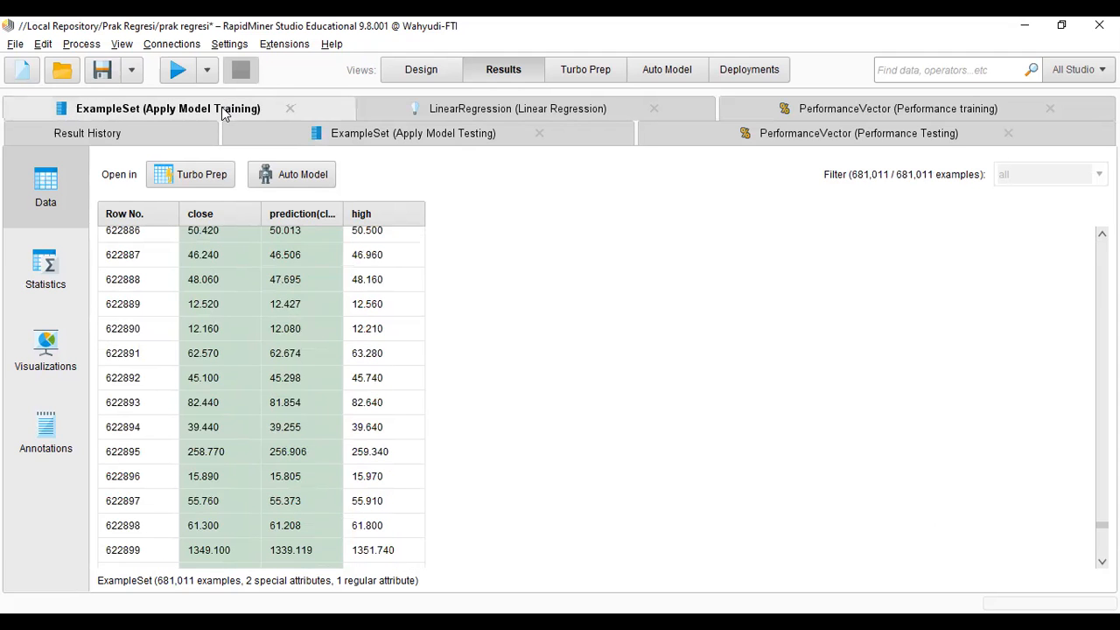
# Step: Rerun the regression process and open the Apply Model Training example set
pyautogui.click(419, 70)
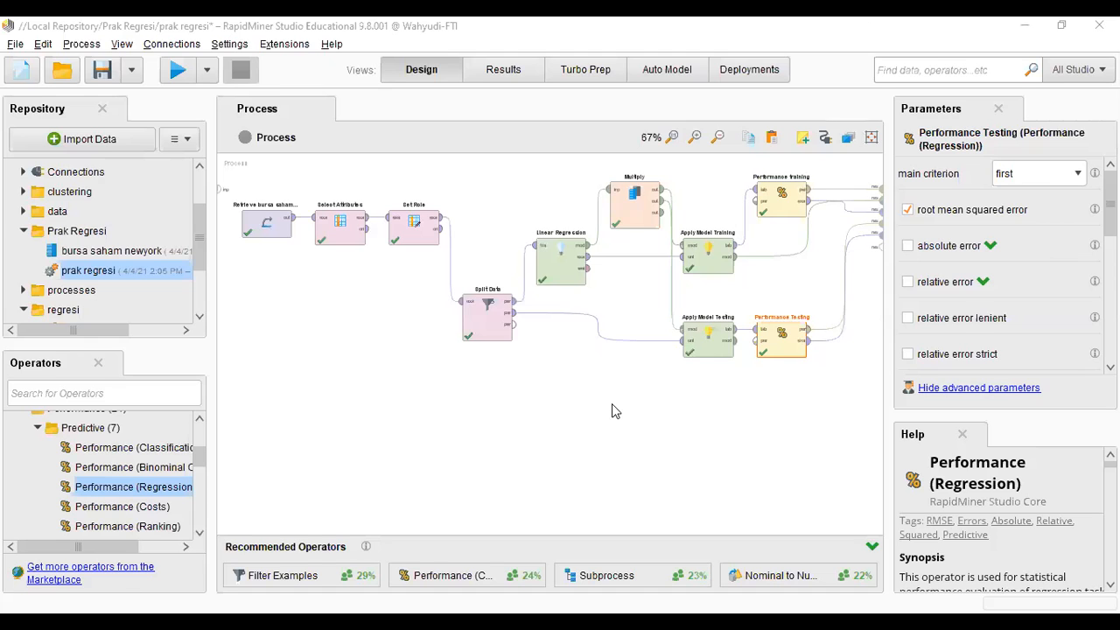
pyautogui.click(612, 404)
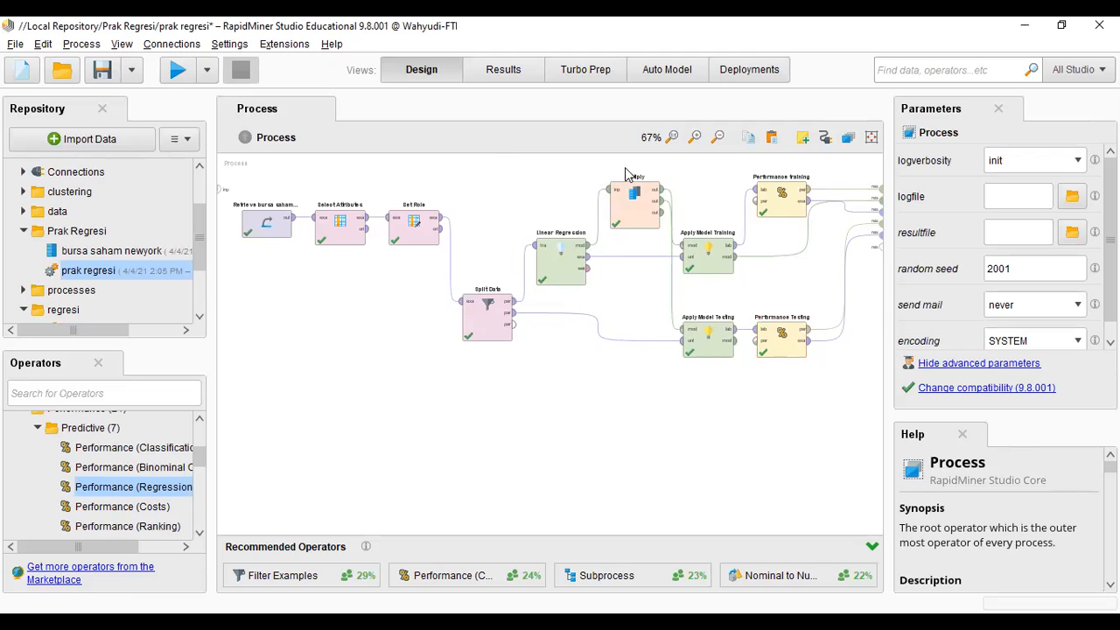
pyautogui.click(180, 71)
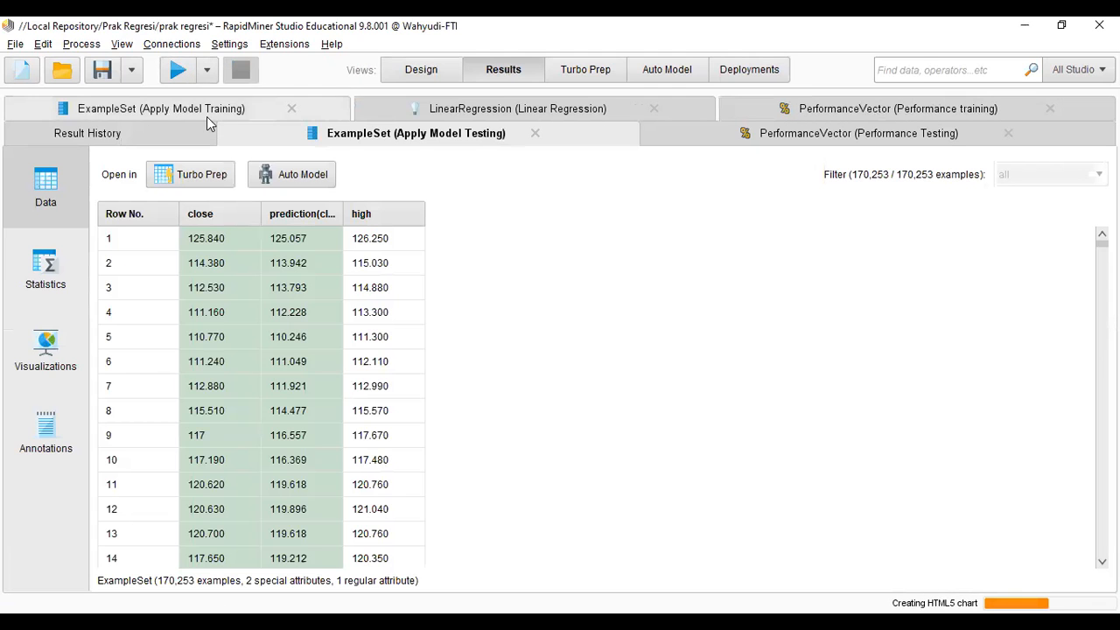
pyautogui.click(208, 123)
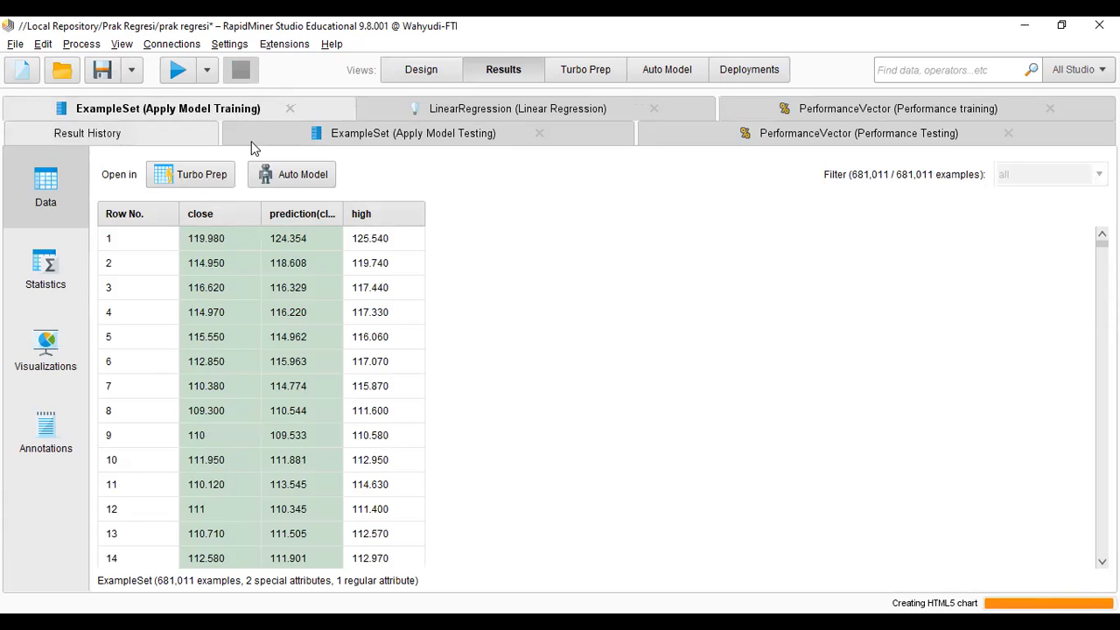
pyautogui.click(356, 134)
pyautogui.click(237, 111)
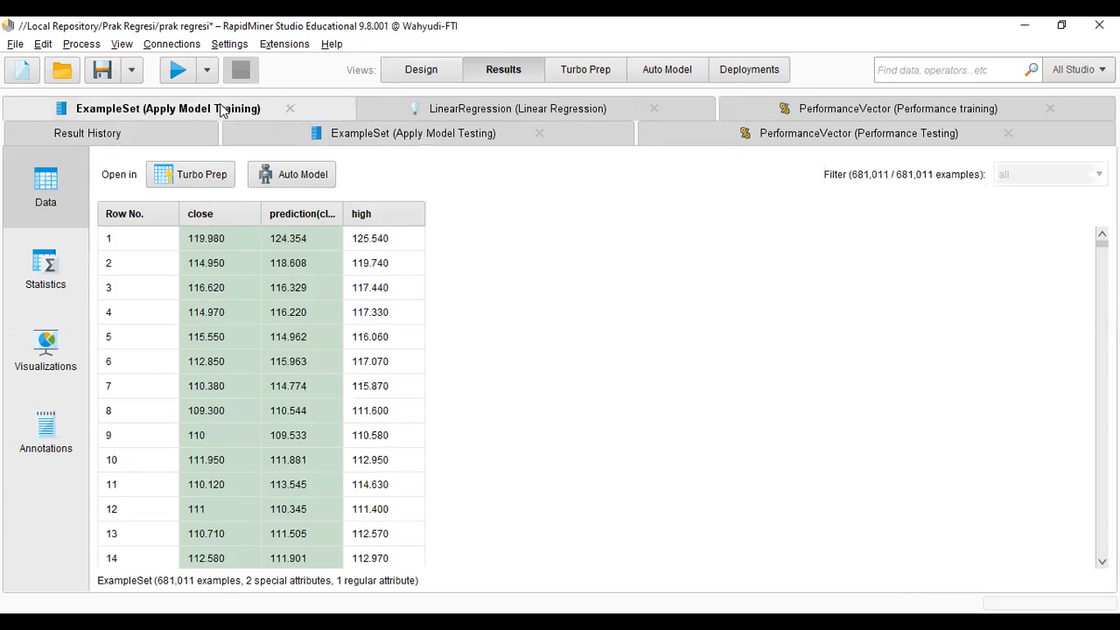
# Step: Open the training example set's visualization and use Scatter / Bubble as the type of Plot 1
pyautogui.click(46, 262)
pyautogui.click(47, 346)
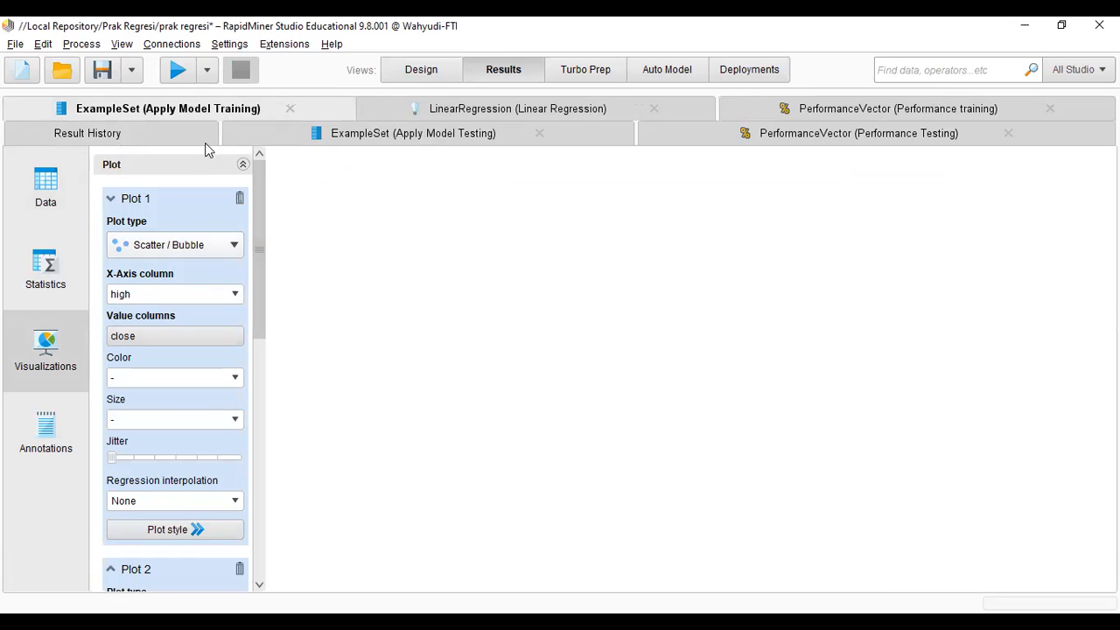
pyautogui.click(226, 251)
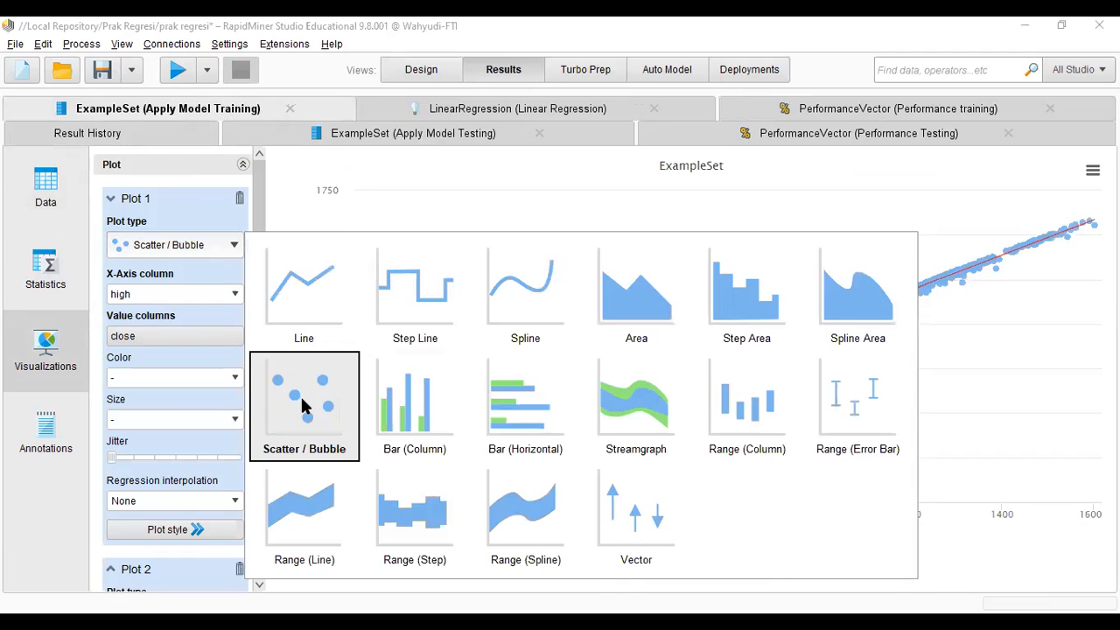
pyautogui.click(300, 407)
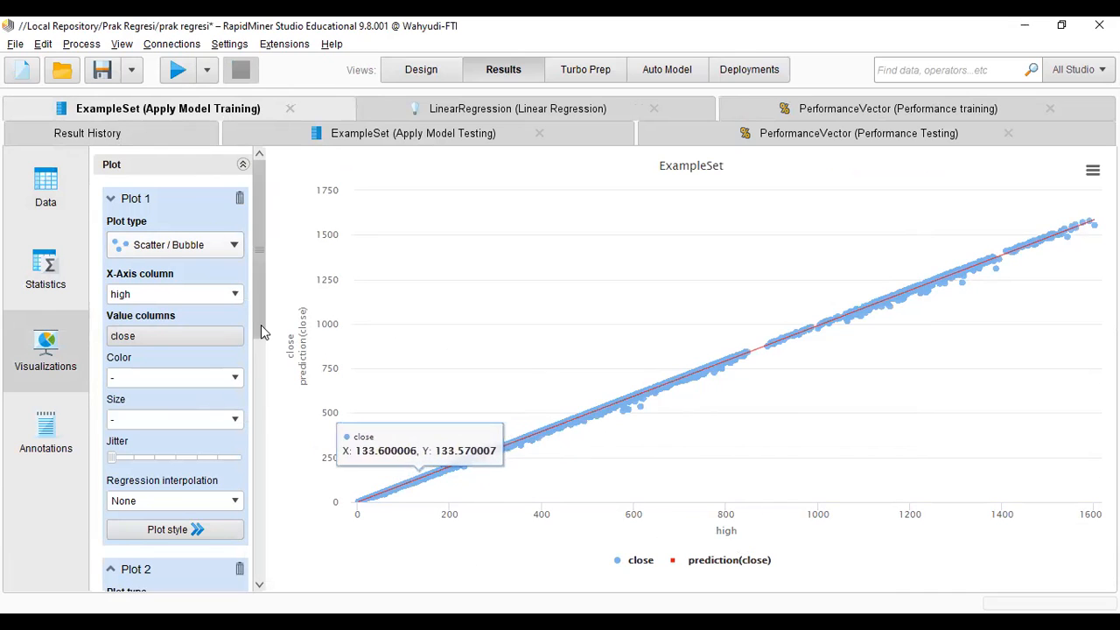
# Step: Set the line type of Plot 2, the prediction(close) line, to Dash
pyautogui.scroll(-3, 260, 327)
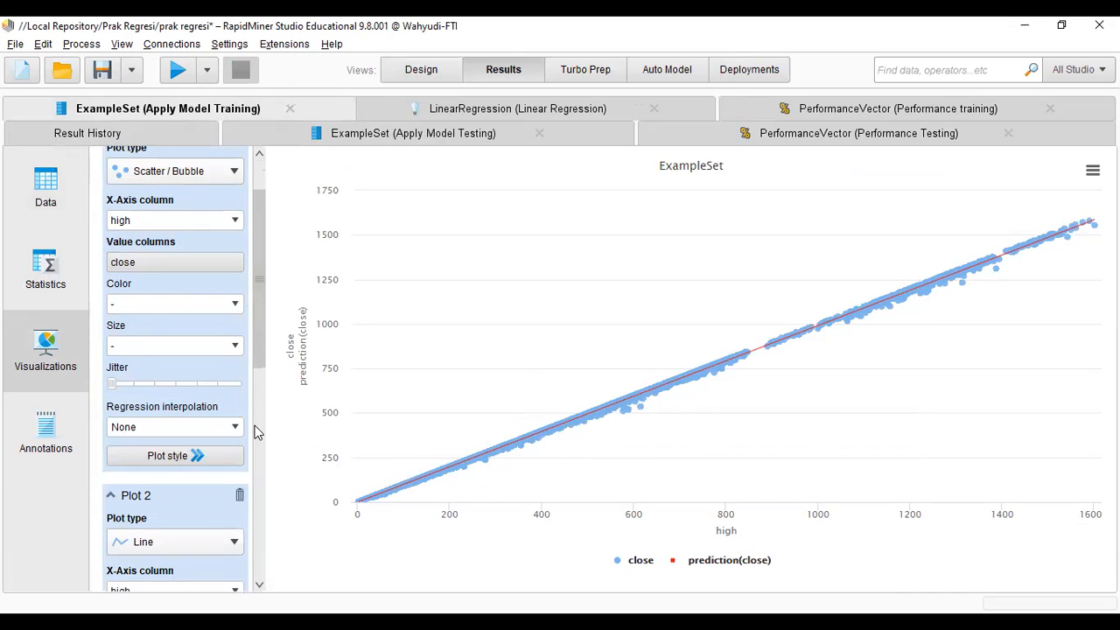
pyautogui.scroll(-1, 254, 442)
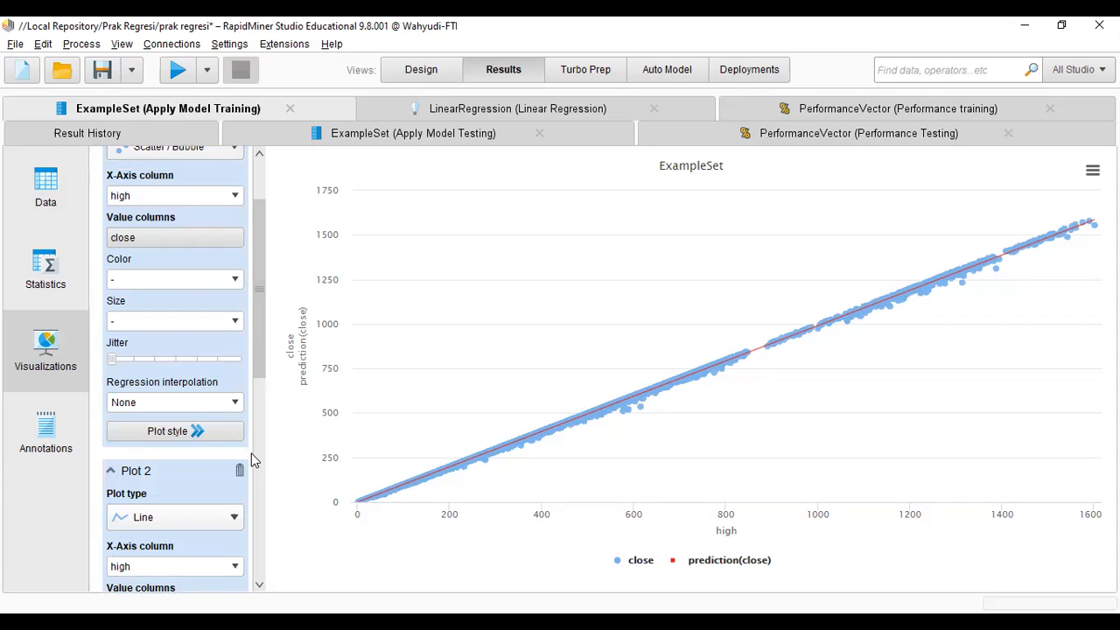
pyautogui.scroll(-10, 246, 477)
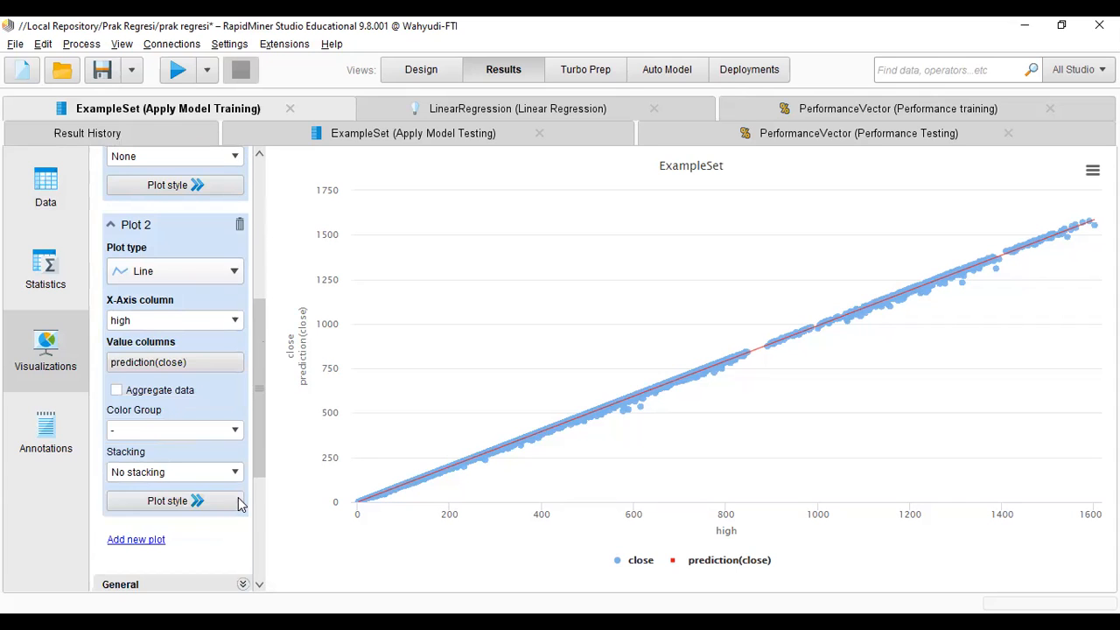
pyautogui.click(168, 505)
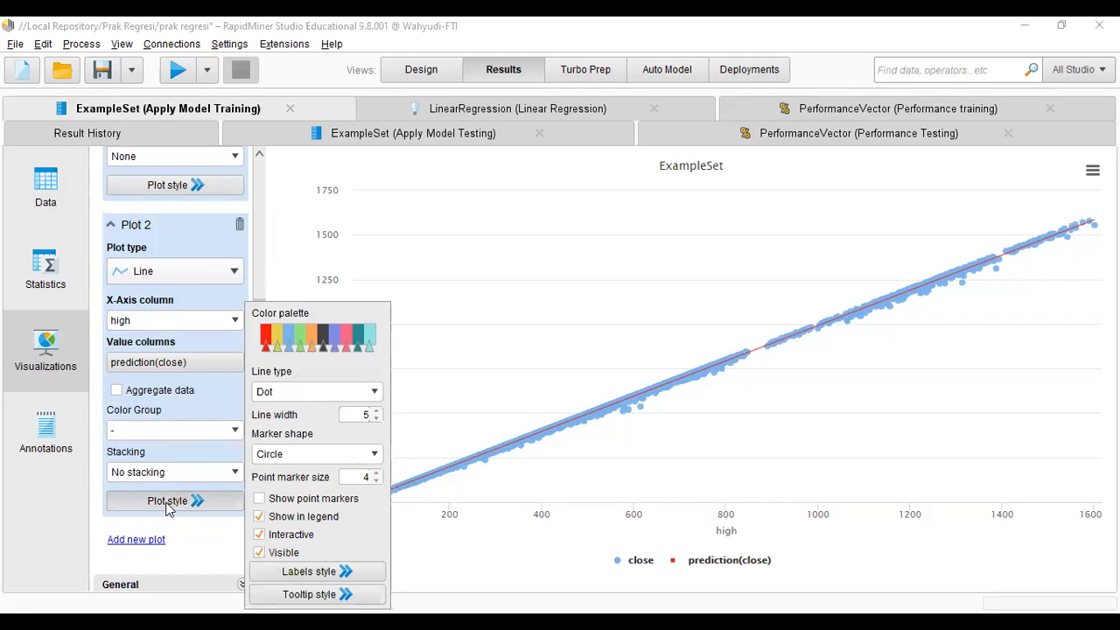
pyautogui.click(308, 393)
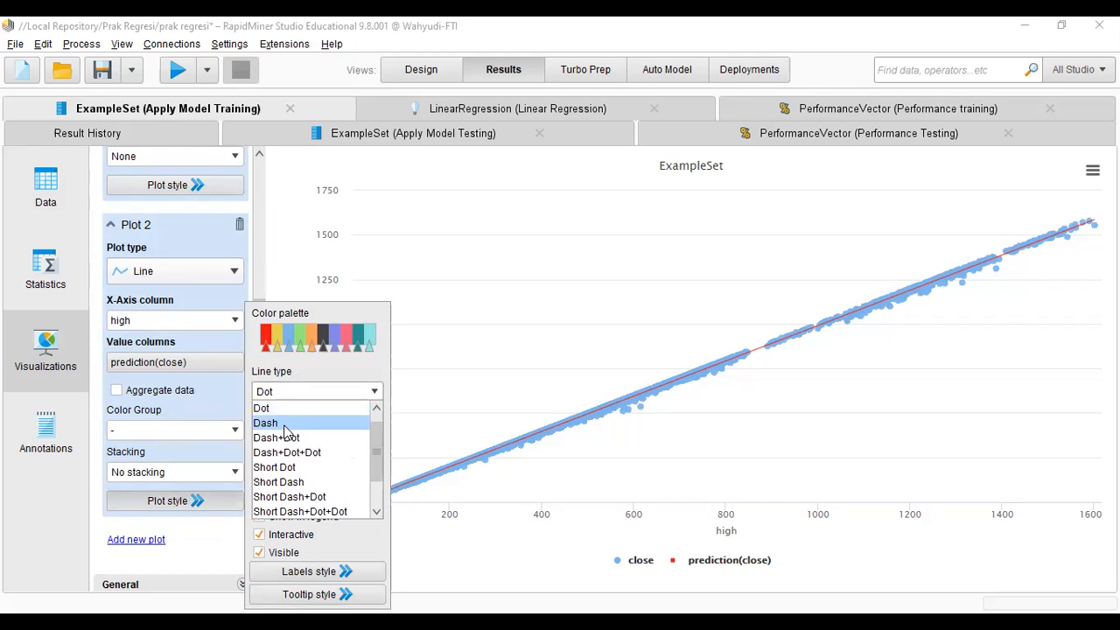
pyautogui.click(284, 426)
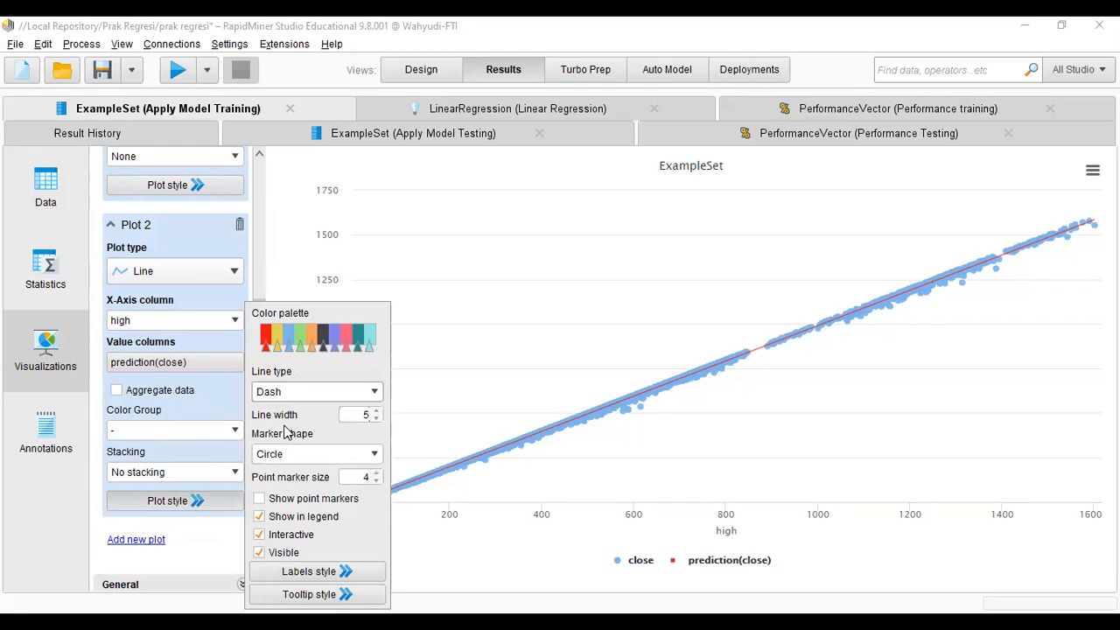
pyautogui.click(492, 304)
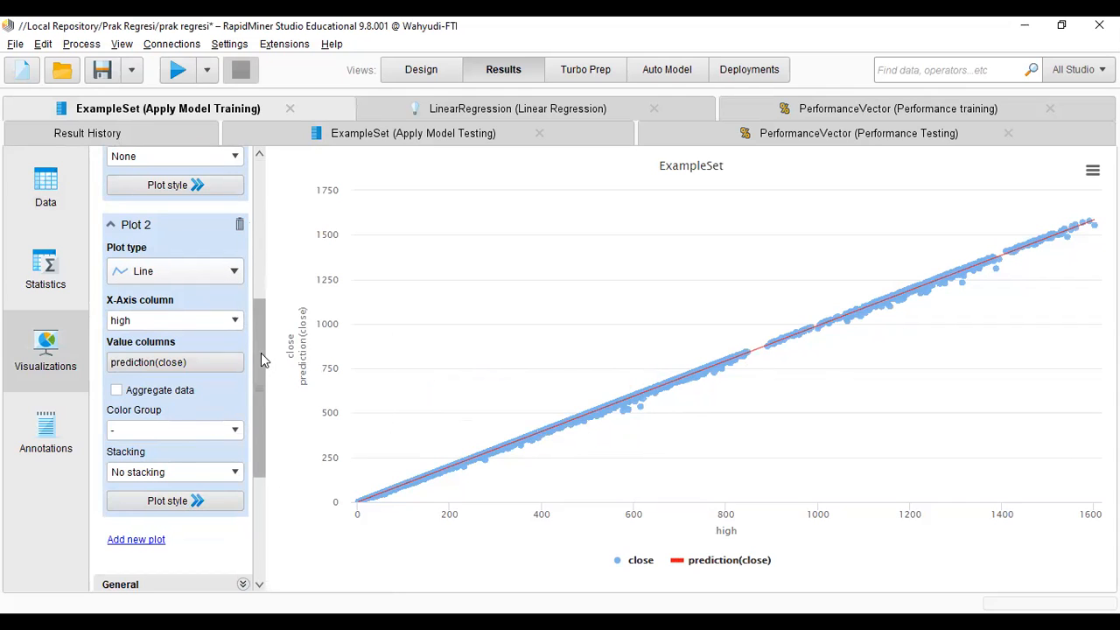
# Step: Delete Plot 2 so that the chart contains only the scatter plot of close against high
pyautogui.moveTo(261, 353); pyautogui.dragTo(245, 278)
pyautogui.scroll(1, 245, 279)
pyautogui.click(244, 425)
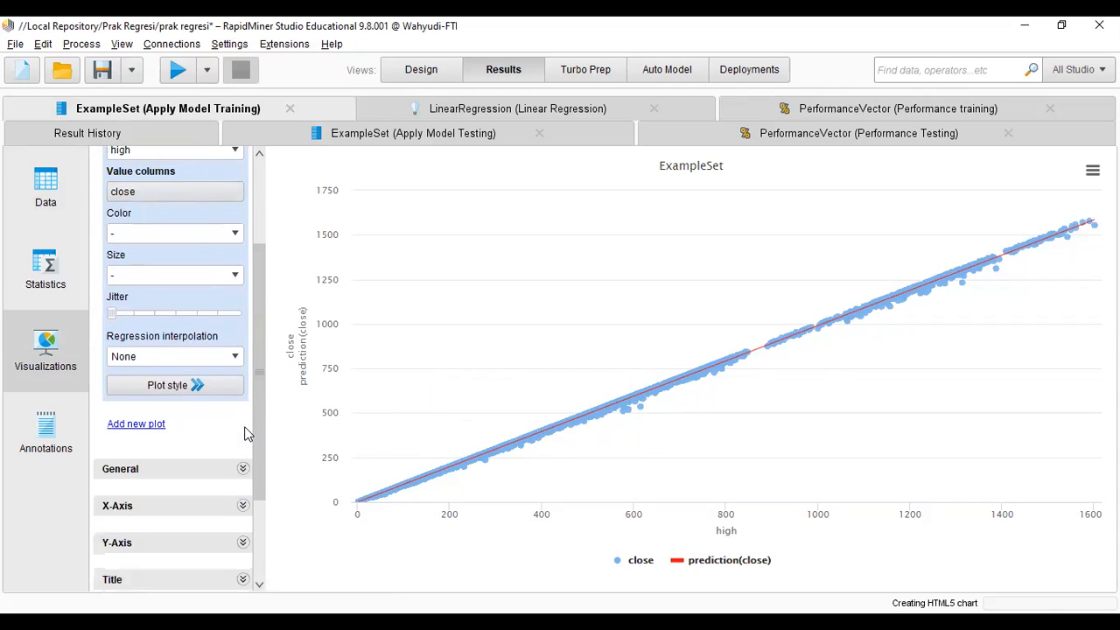
pyautogui.moveTo(261, 426); pyautogui.dragTo(248, 315)
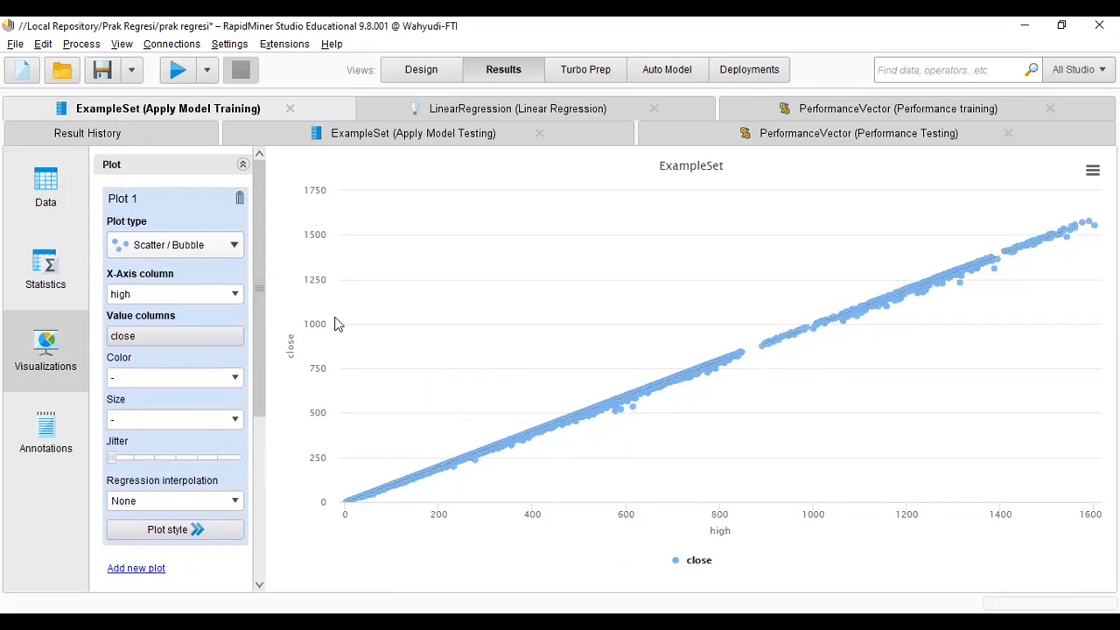
pyautogui.click(219, 250)
pyautogui.click(219, 254)
pyautogui.click(234, 297)
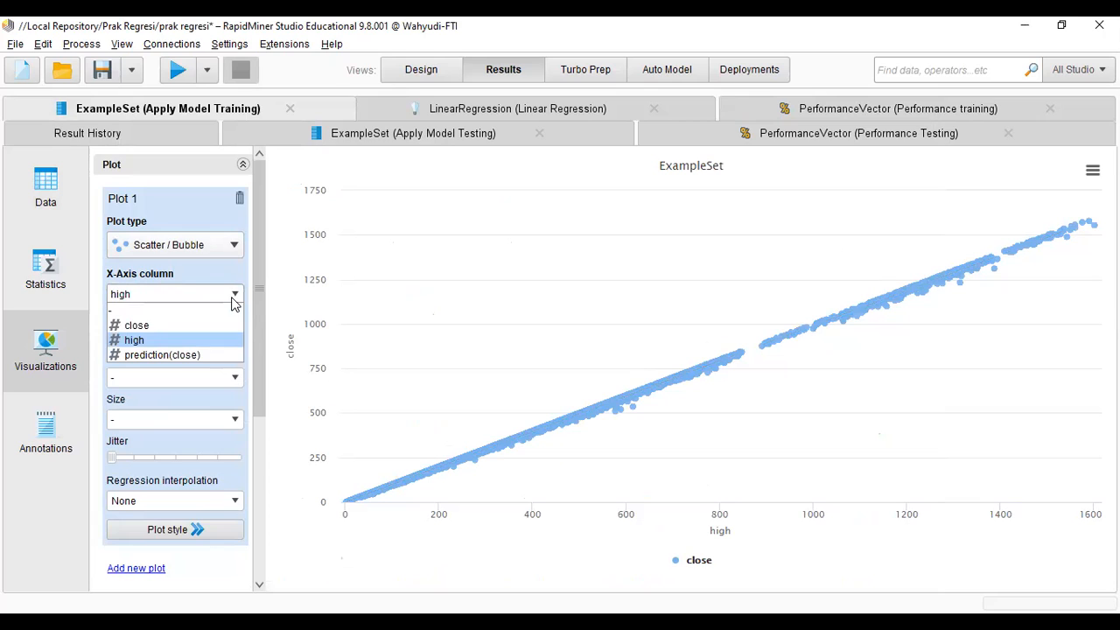
pyautogui.click(234, 298)
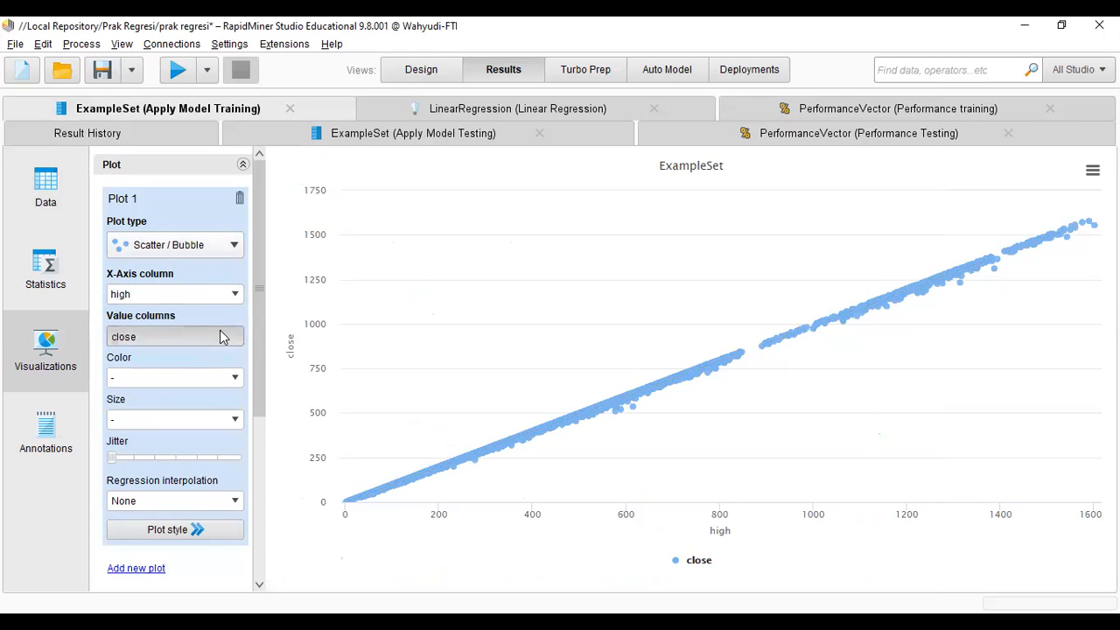
# Step: Add prediction(close) to the value columns of Plot 1 alongside close
pyautogui.click(220, 335)
pyautogui.click(345, 254)
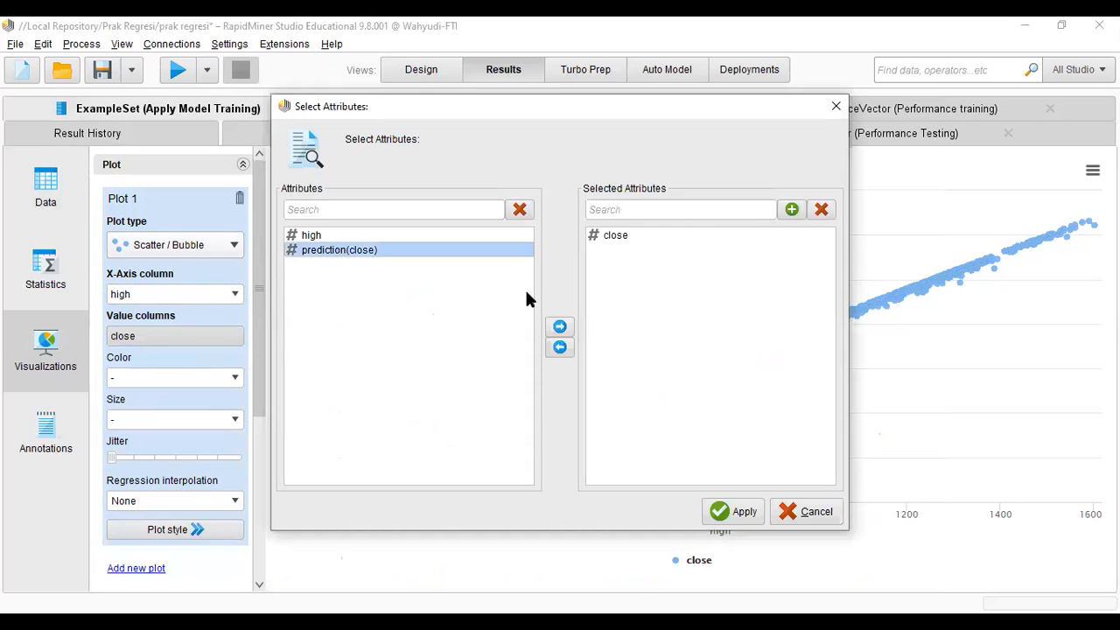
pyautogui.click(560, 327)
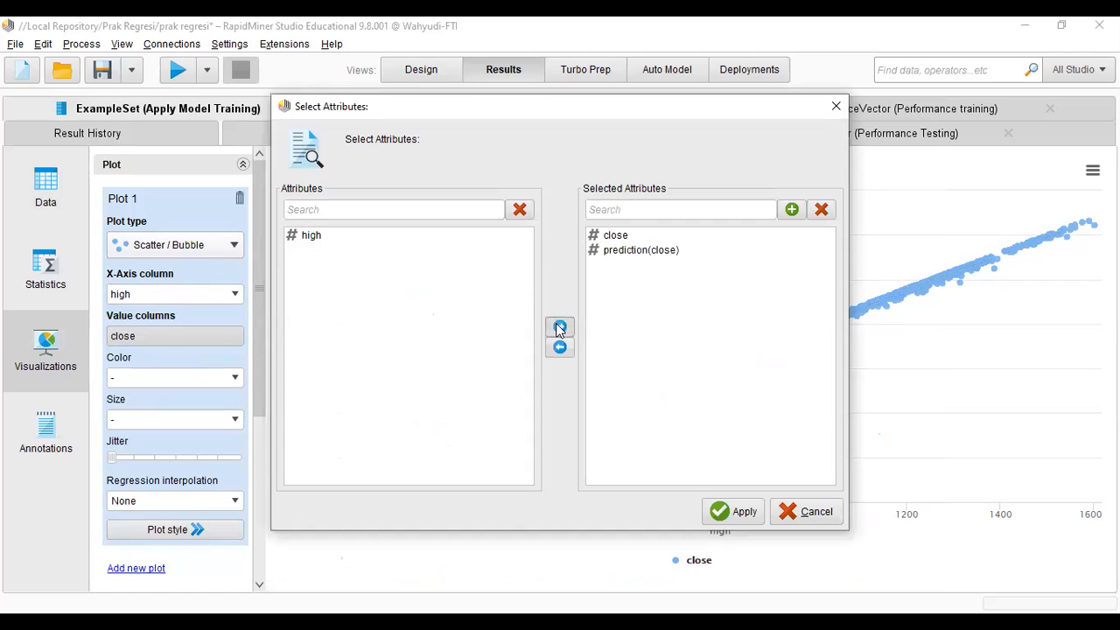
pyautogui.click(746, 513)
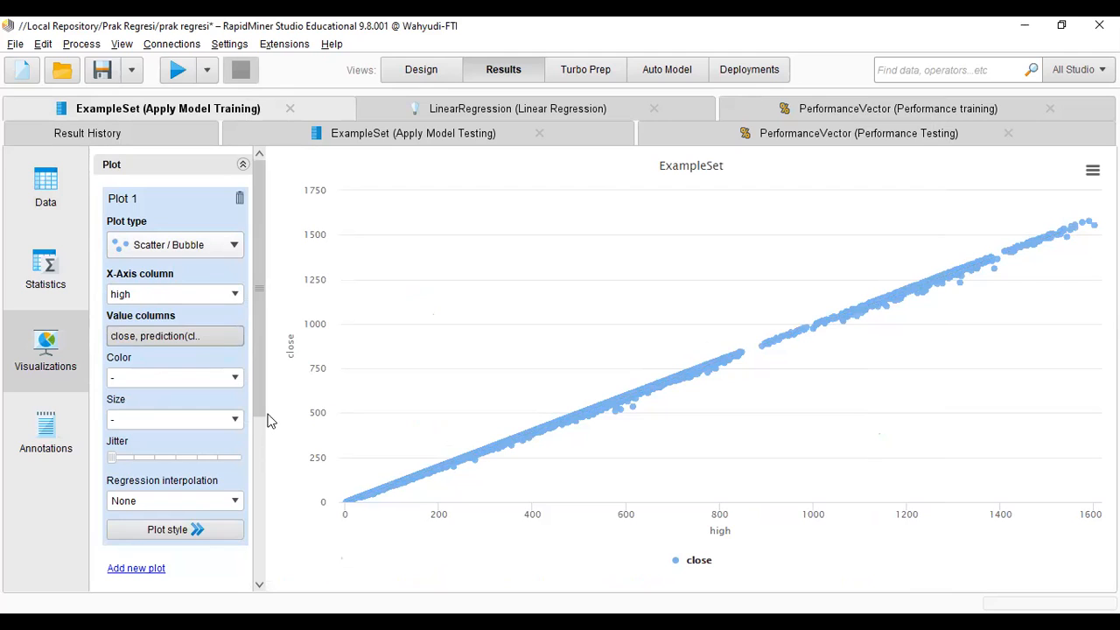
# Step: Add a second plot to the training chart and set its plot type to Line
pyautogui.scroll(-1, 254, 428)
pyautogui.scroll(2, 180, 551)
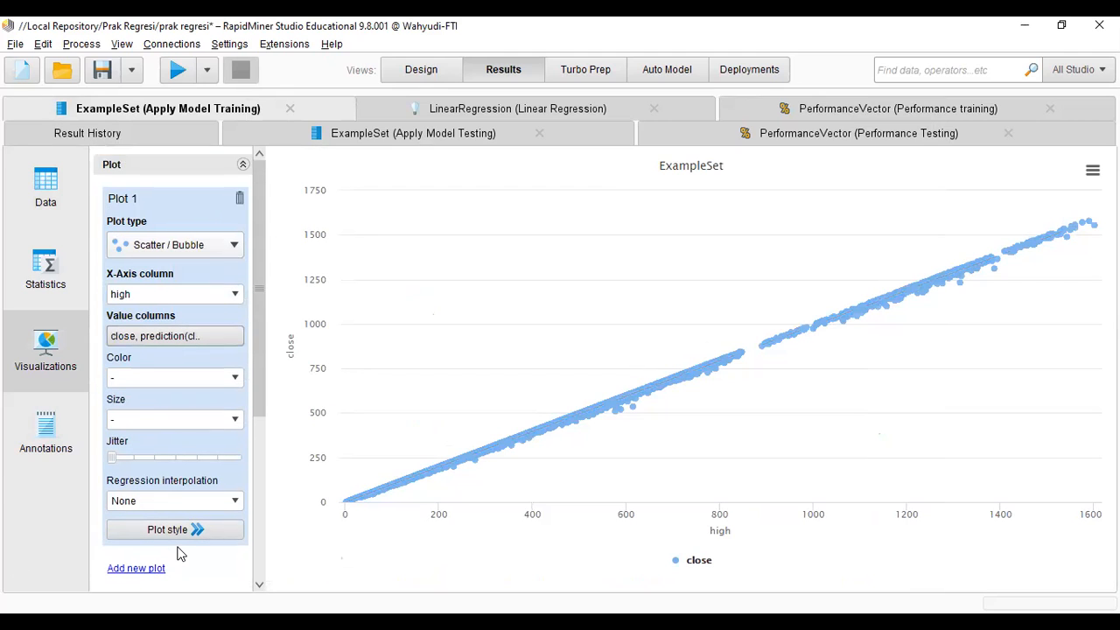
pyautogui.scroll(-3, 180, 551)
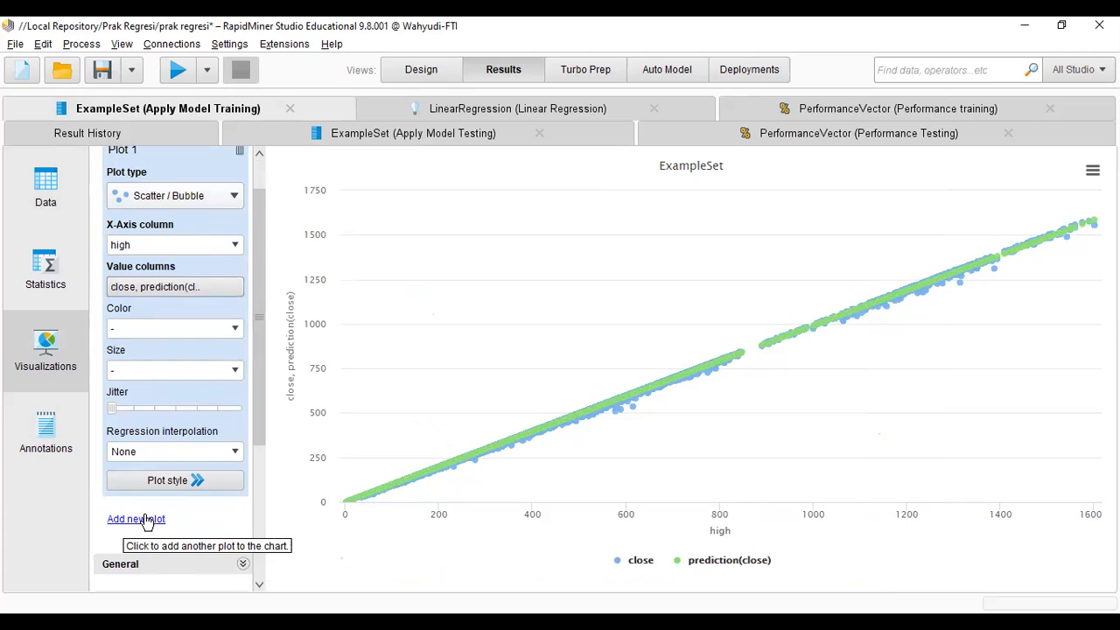
pyautogui.click(141, 520)
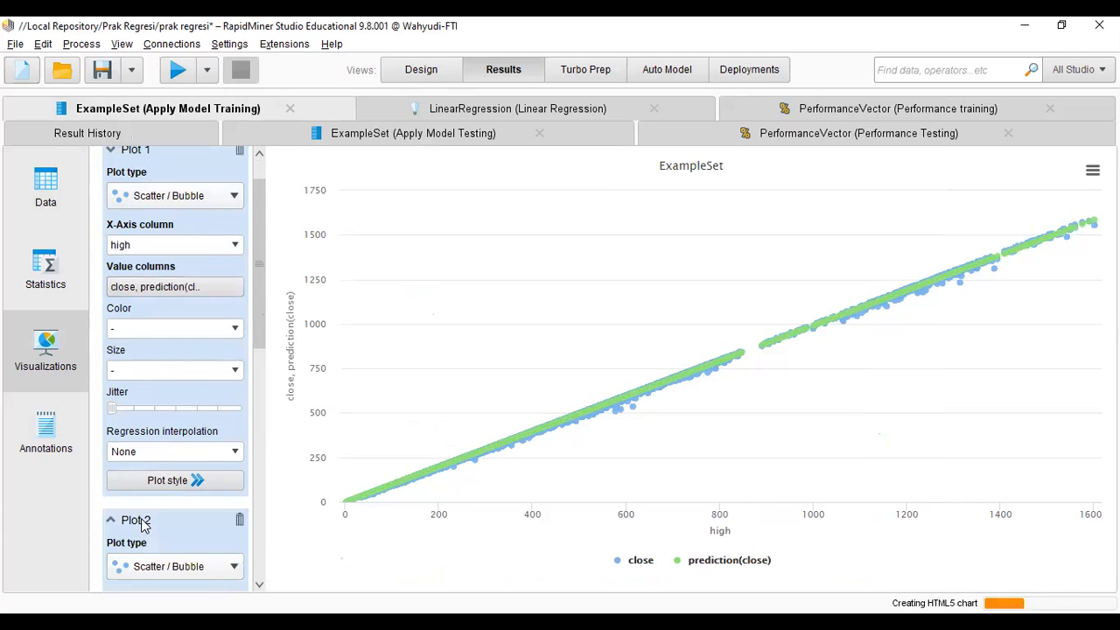
pyautogui.scroll(-3, 167, 515)
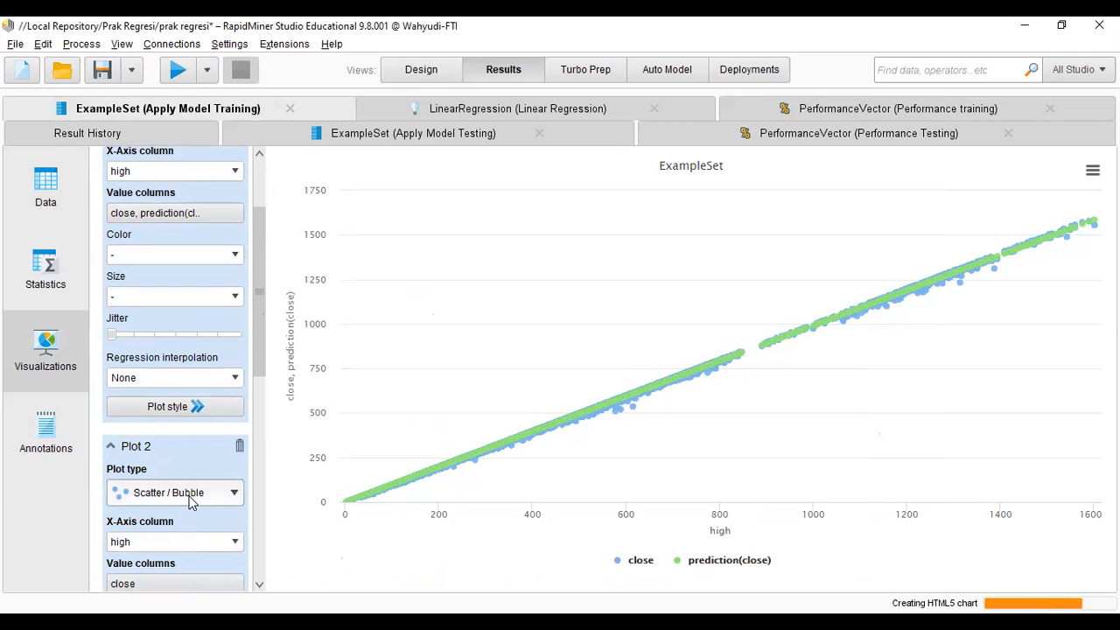
pyautogui.click(193, 495)
pyautogui.click(310, 351)
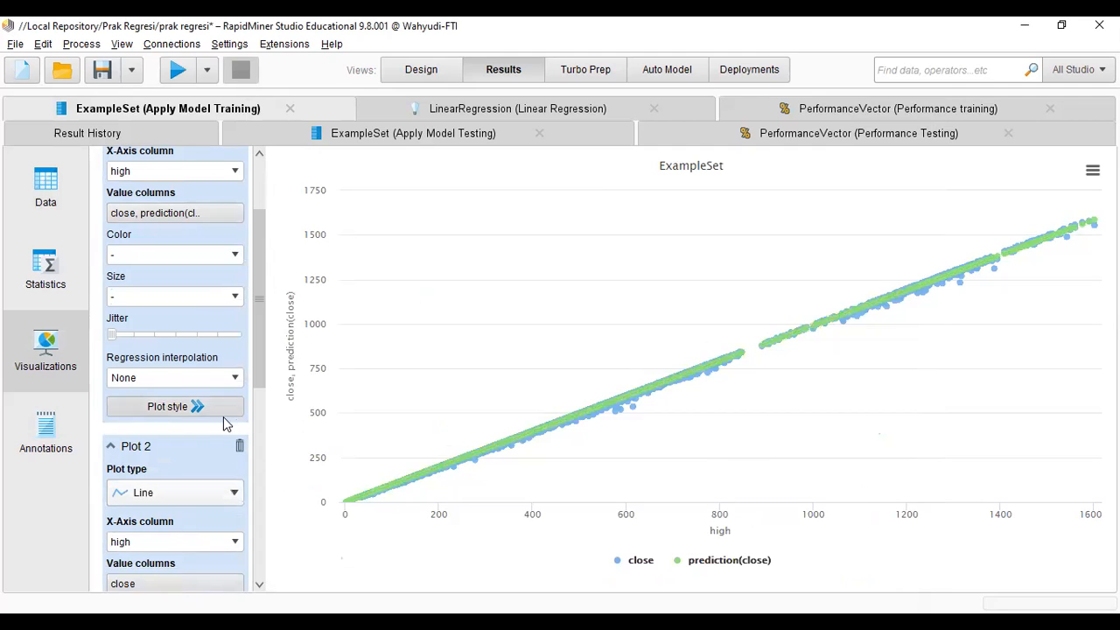
# Step: Replace close with prediction(close) as the value column of Plot 2
pyautogui.scroll(-1, 193, 502)
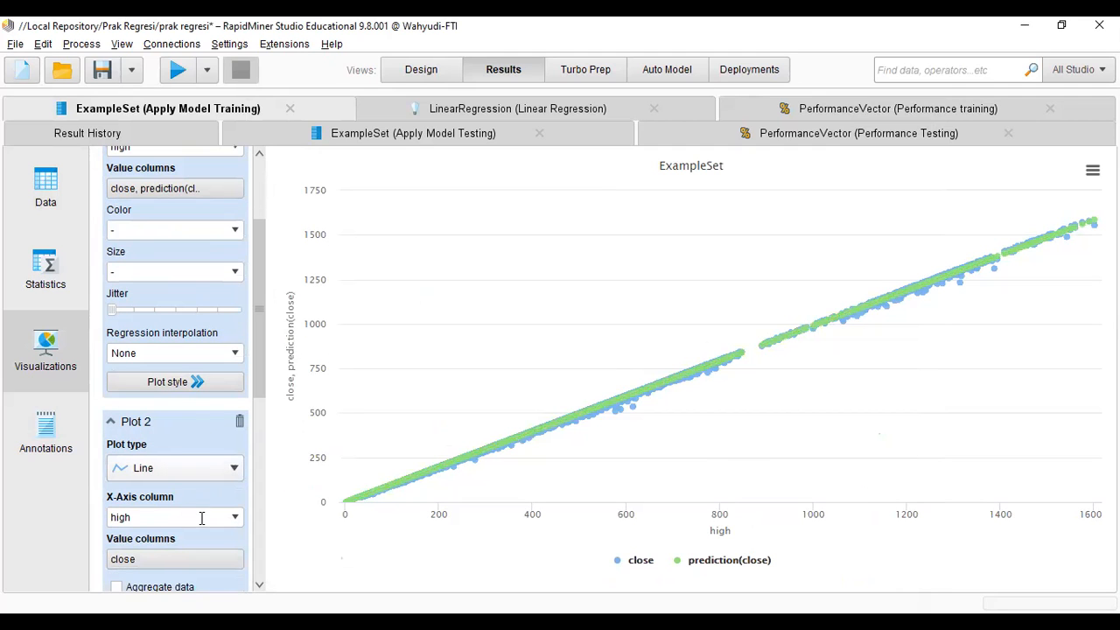
pyautogui.scroll(-3, 201, 519)
pyautogui.click(169, 490)
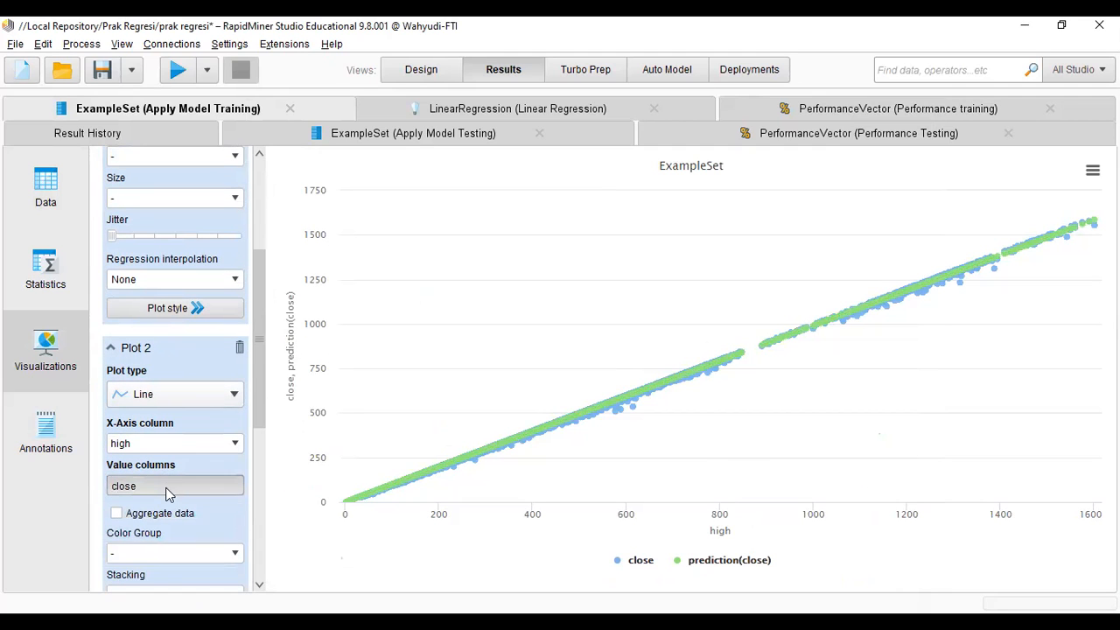
pyautogui.click(613, 237)
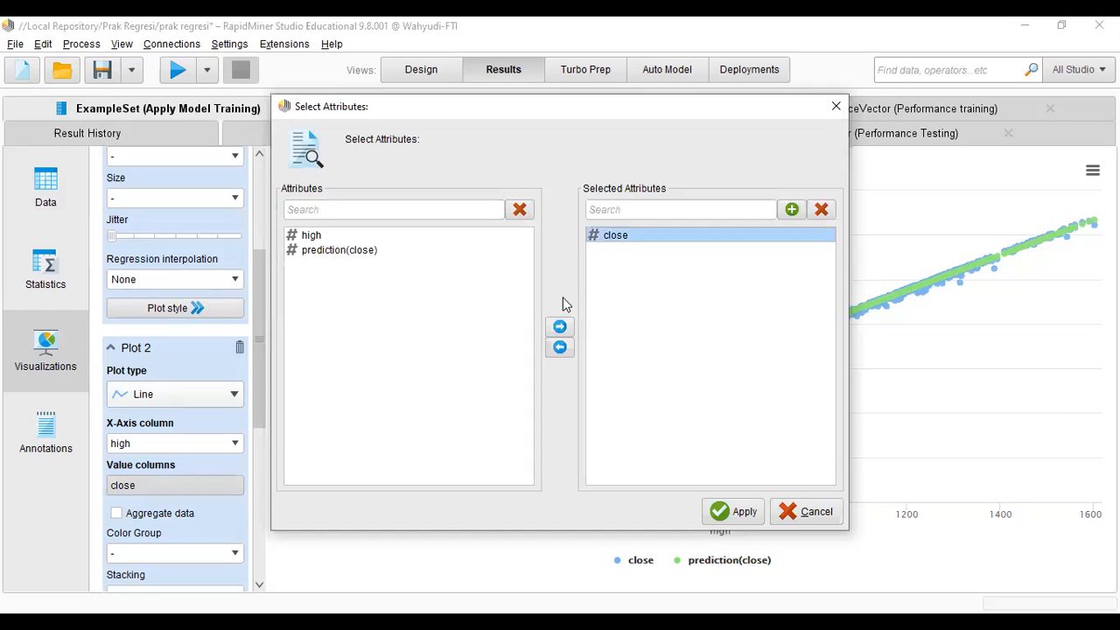
pyautogui.click(560, 348)
pyautogui.click(341, 251)
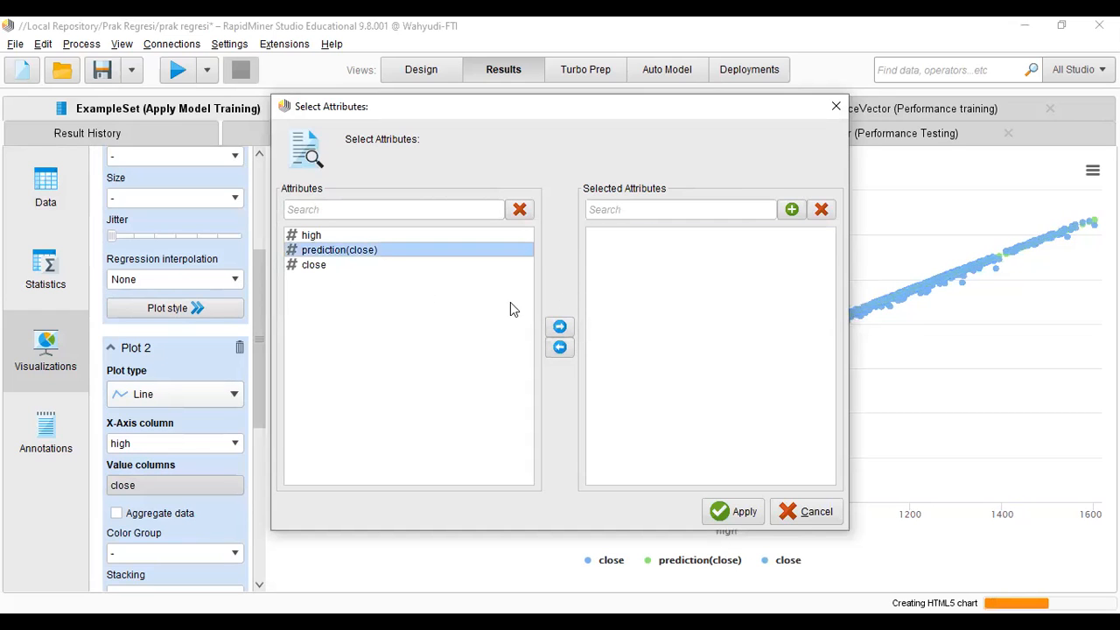
pyautogui.click(560, 326)
pyautogui.click(745, 513)
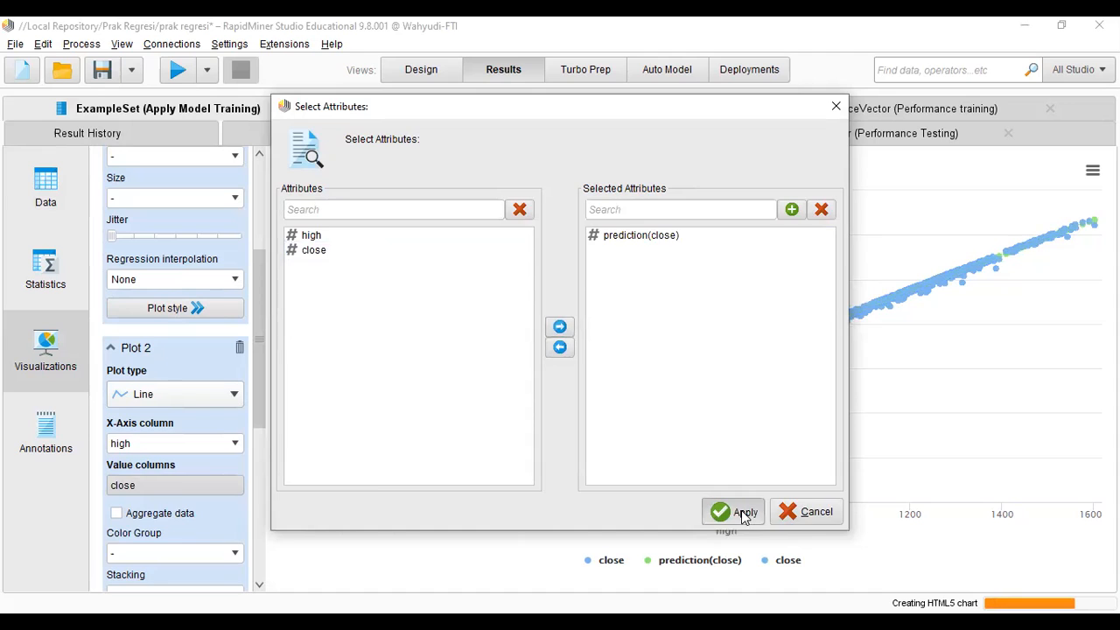
# Step: Set the line type of Plot 2 to Dash and move red to the first place in its color palette
pyautogui.scroll(-3, 207, 488)
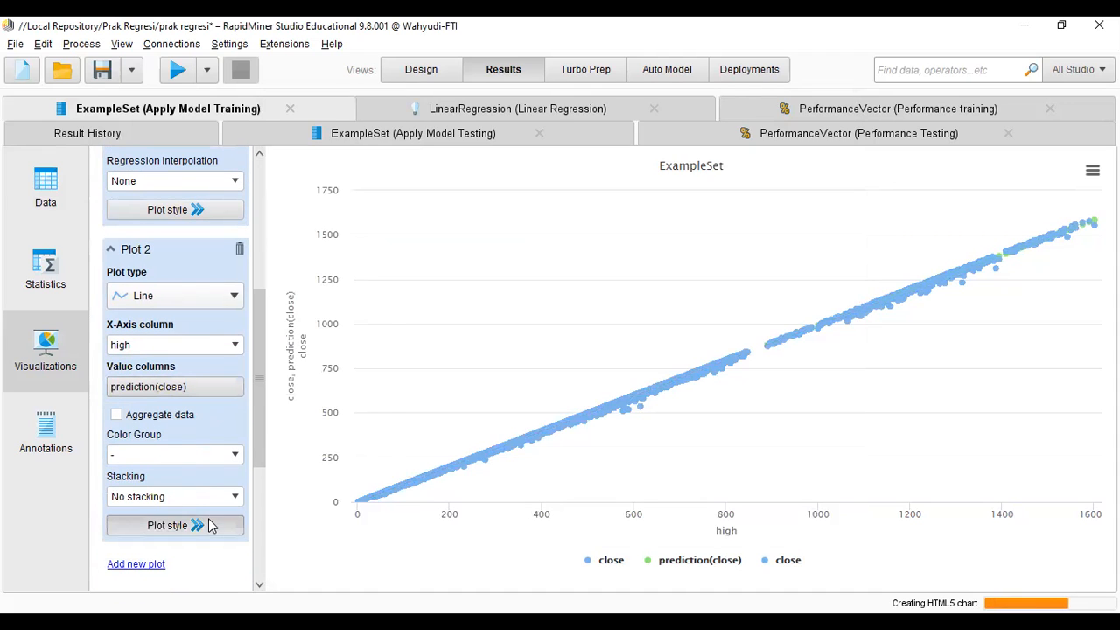
pyautogui.click(374, 391)
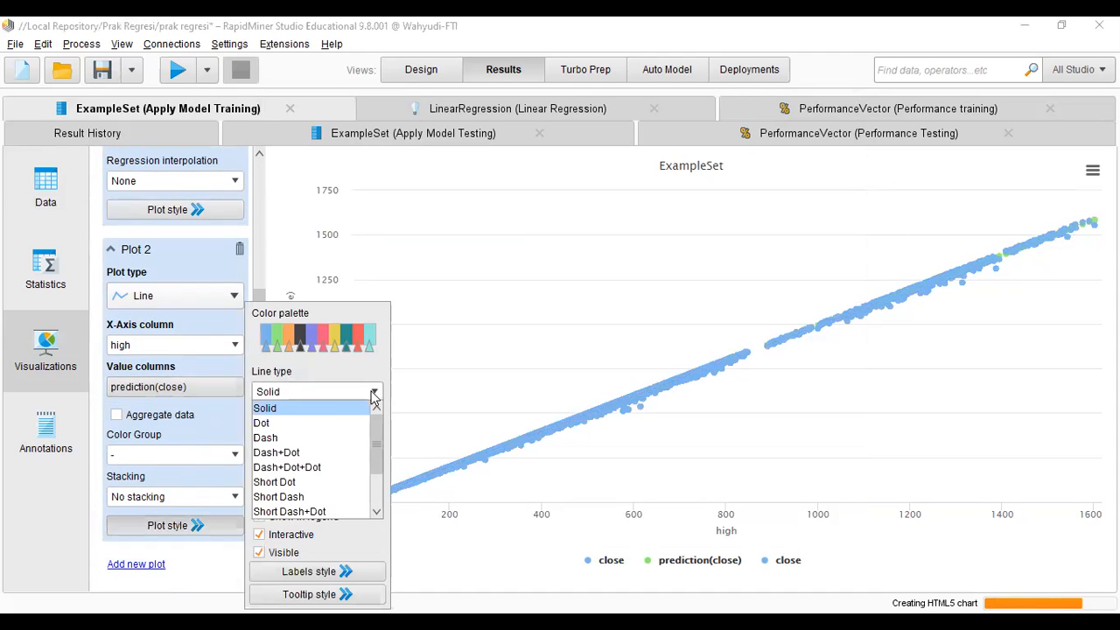
pyautogui.click(329, 437)
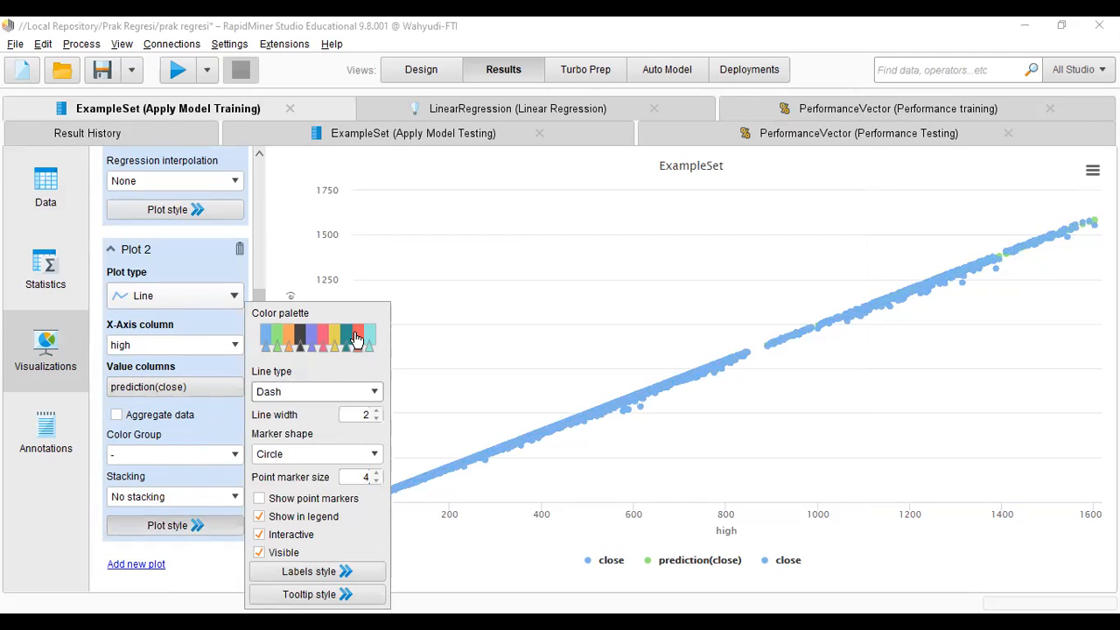
pyautogui.moveTo(326, 341); pyautogui.dragTo(273, 343)
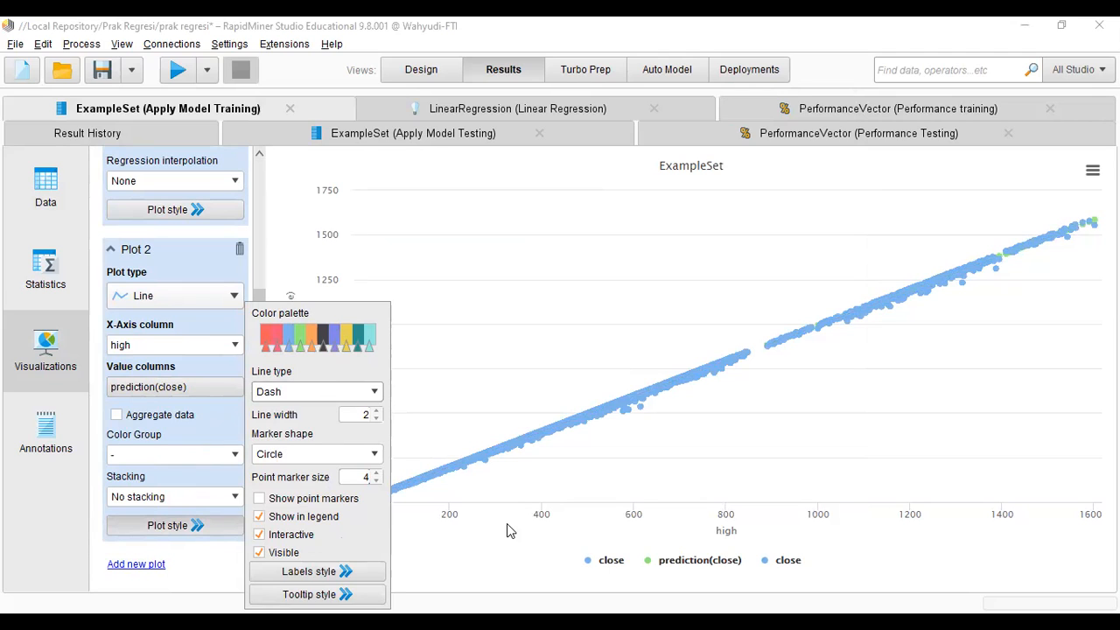
# Step: Remove prediction(close) from the value columns of Plot 1, keeping only close
pyautogui.scroll(1, 180, 389)
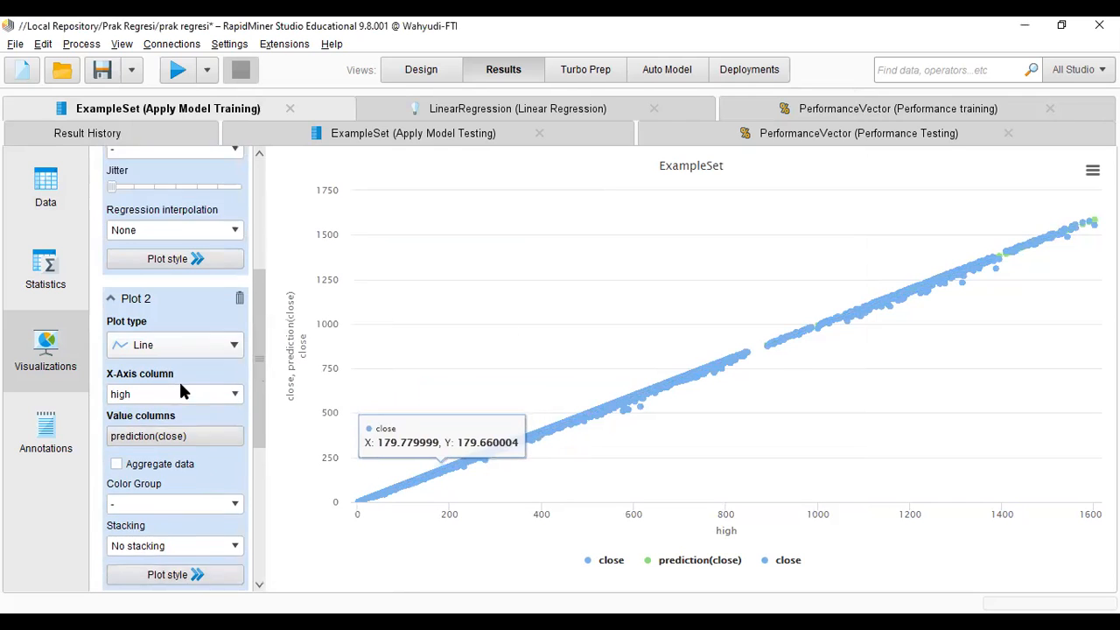
pyautogui.scroll(4, 179, 381)
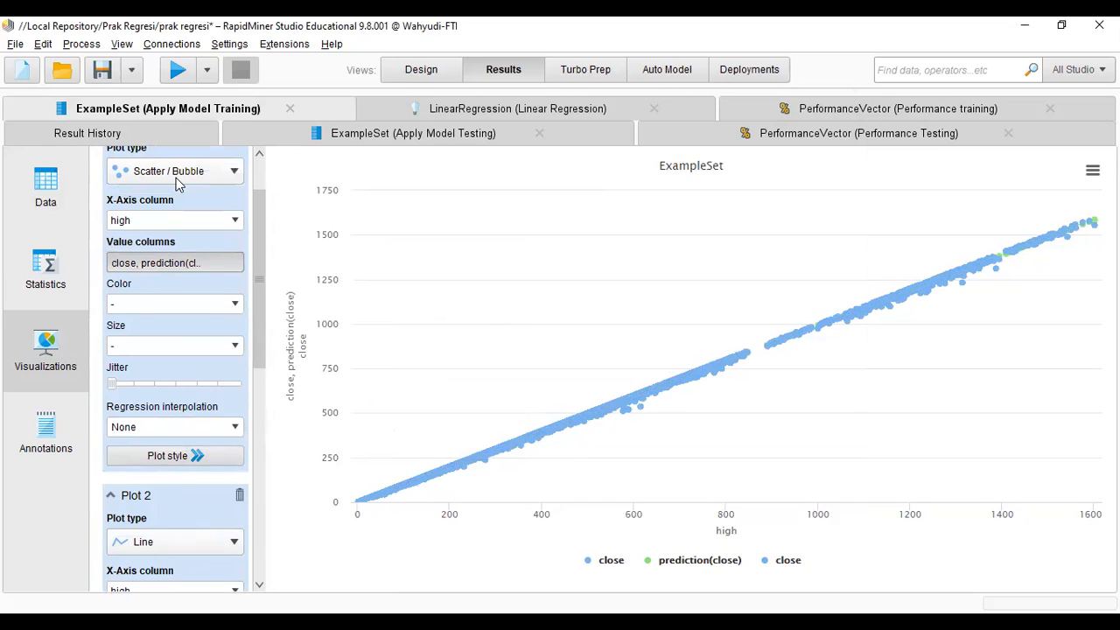
pyautogui.click(175, 263)
pyautogui.click(622, 252)
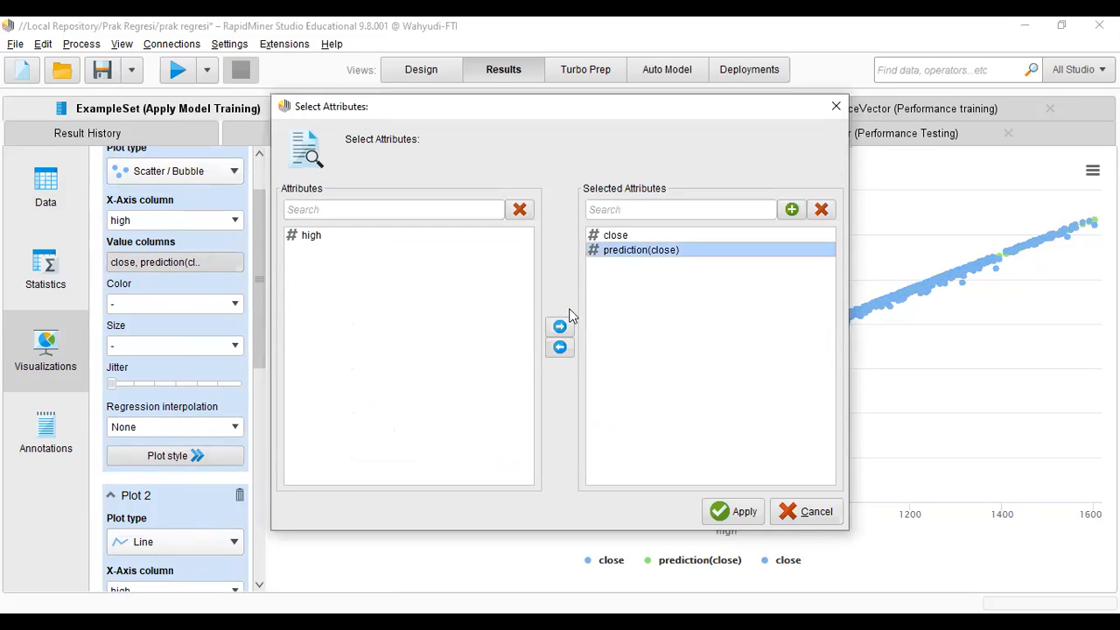
pyautogui.click(560, 347)
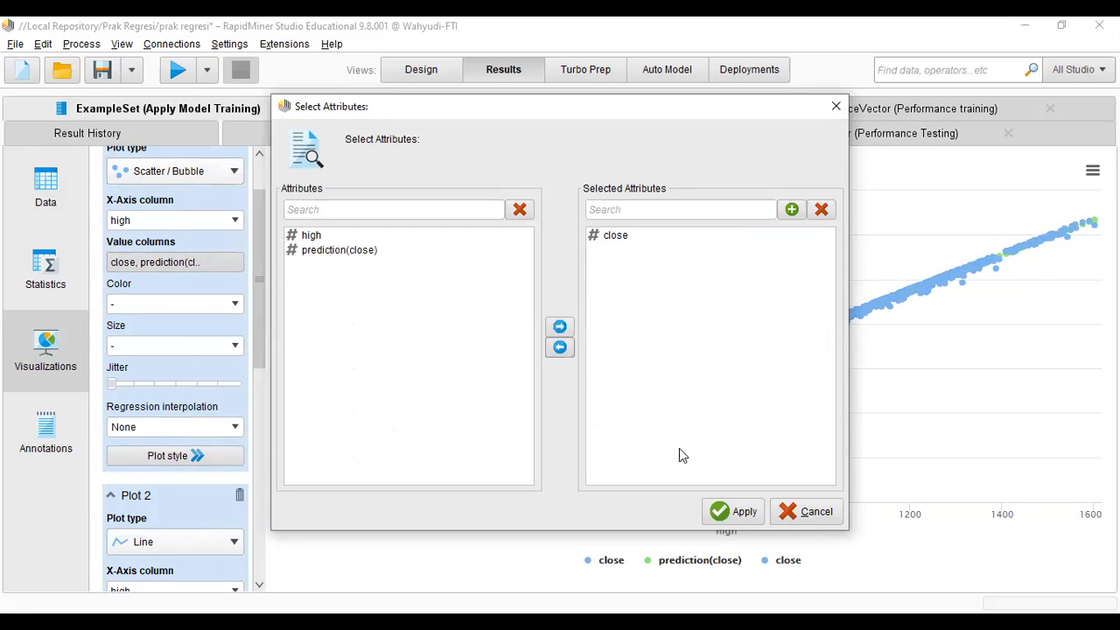
pyautogui.click(734, 512)
# Step: Change the line type of Plot 2, the prediction(close) line, to Dot and close its style settings
pyautogui.scroll(-3, 183, 394)
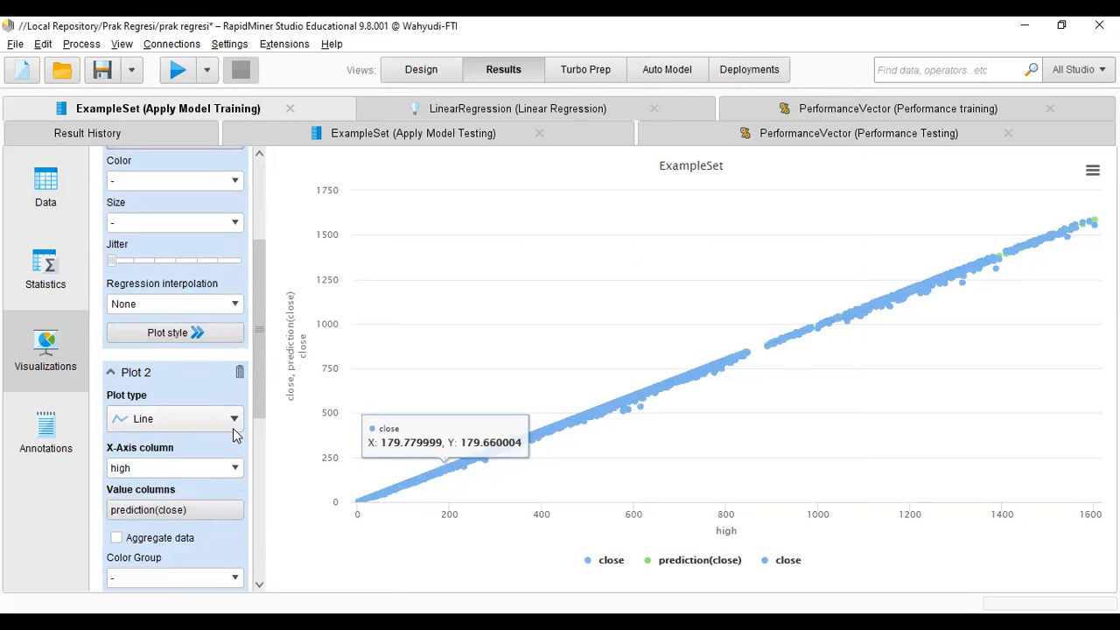
pyautogui.scroll(-1, 210, 460)
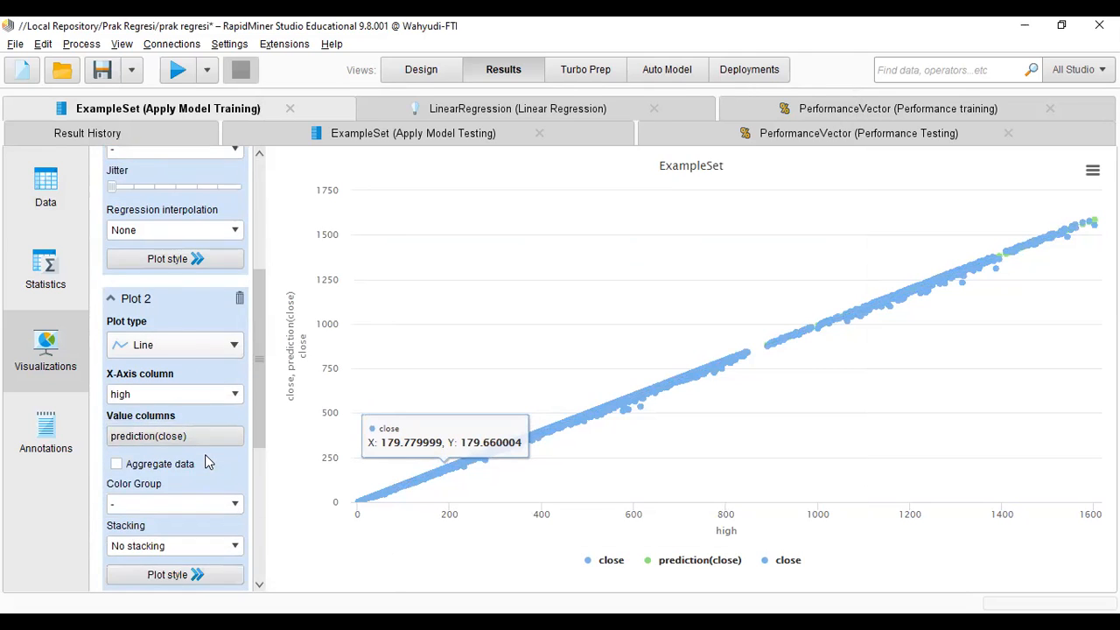
pyautogui.scroll(-3, 207, 457)
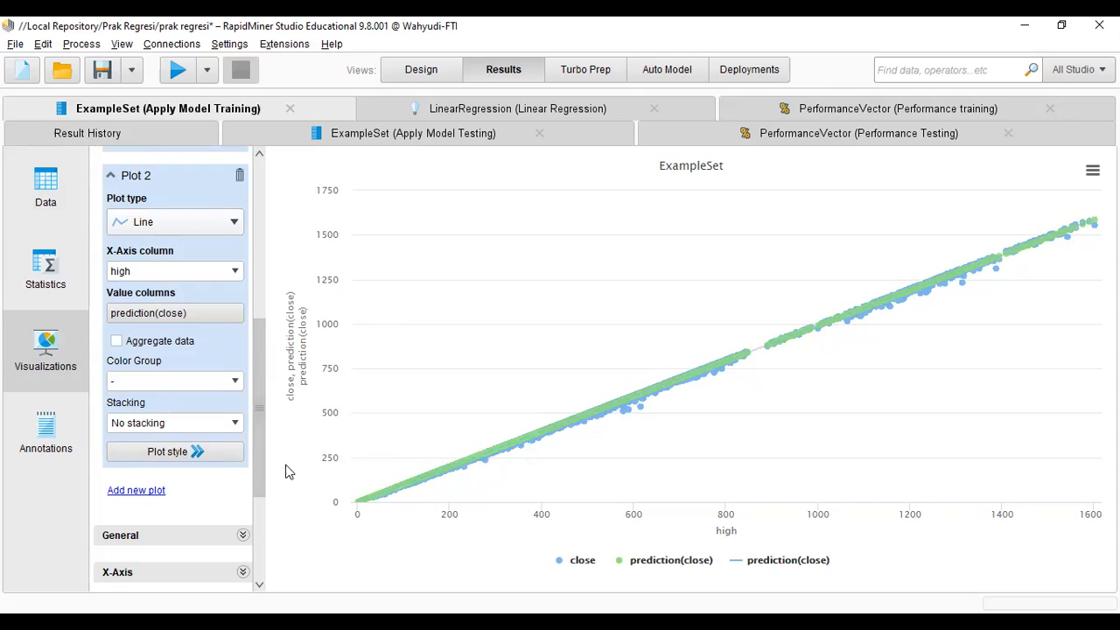
pyautogui.click(198, 454)
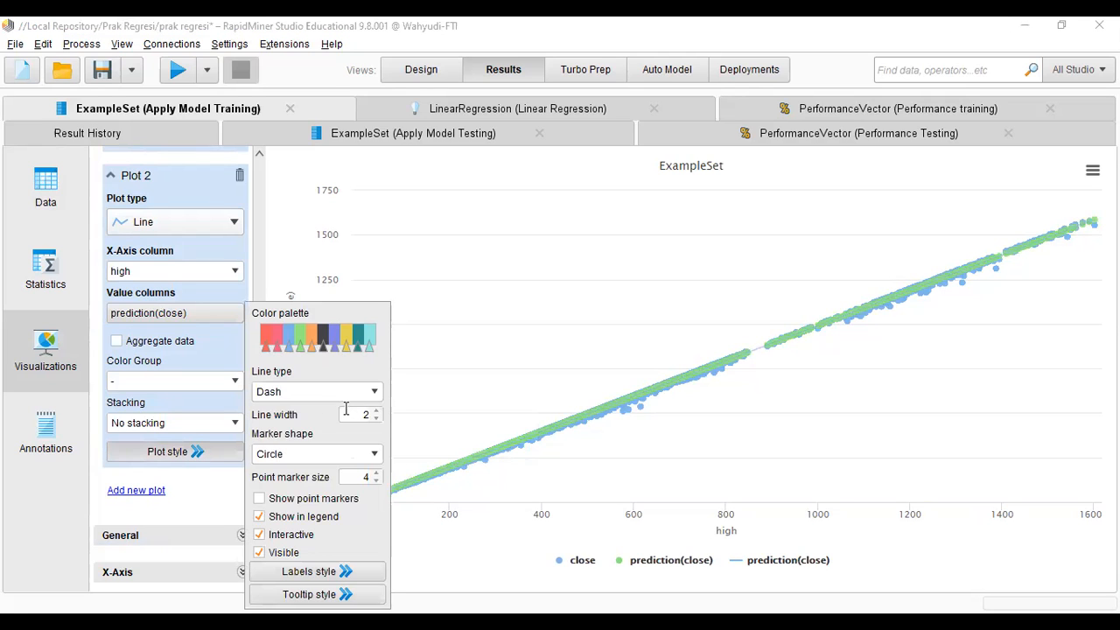
pyautogui.click(374, 392)
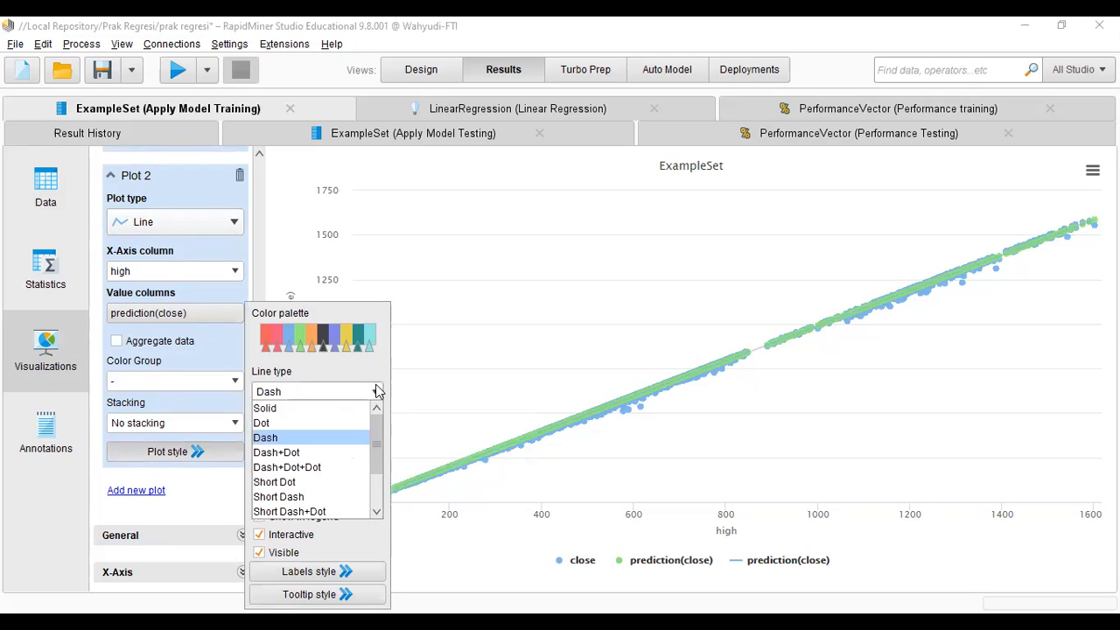
pyautogui.click(329, 426)
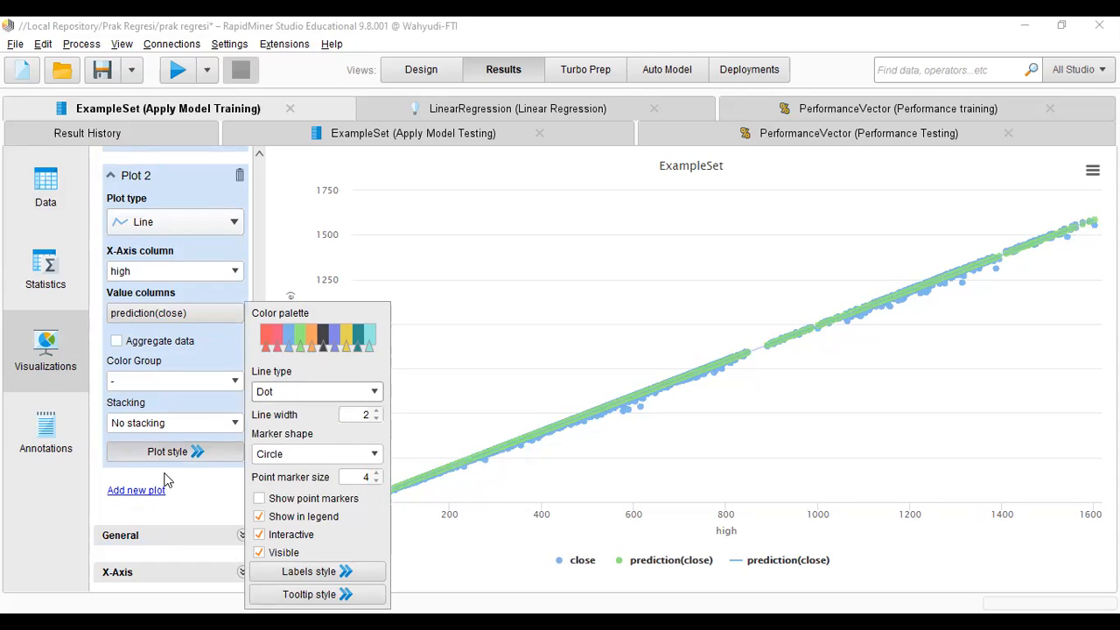
pyautogui.click(208, 497)
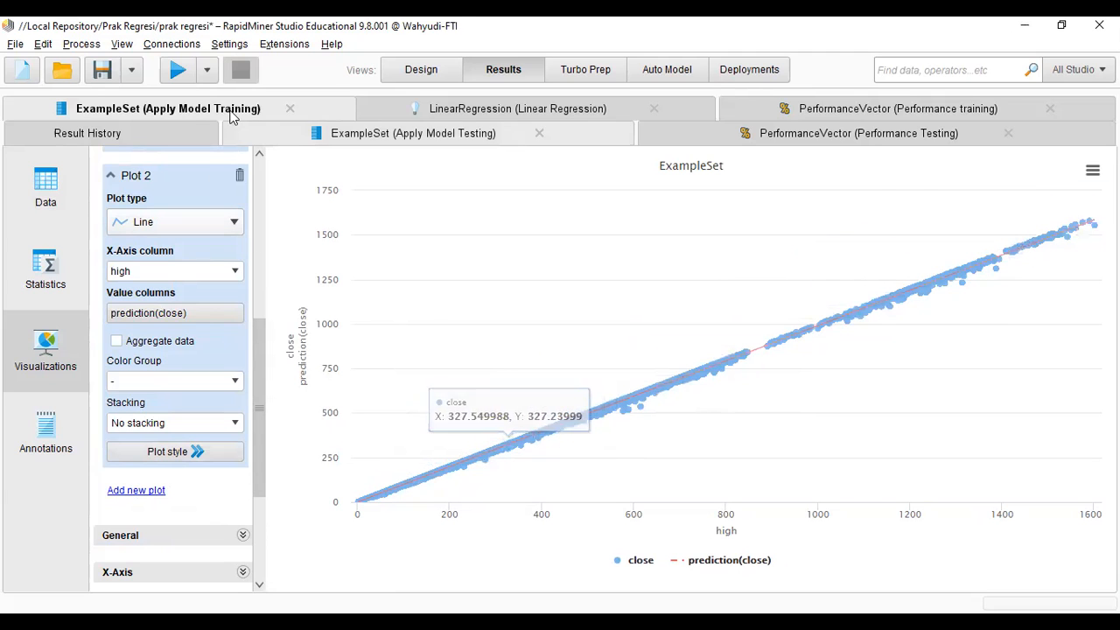
# Step: Switch between the training chart and the Apply Model Testing example set, and examine the testing data from the first to the last row
pyautogui.click(366, 140)
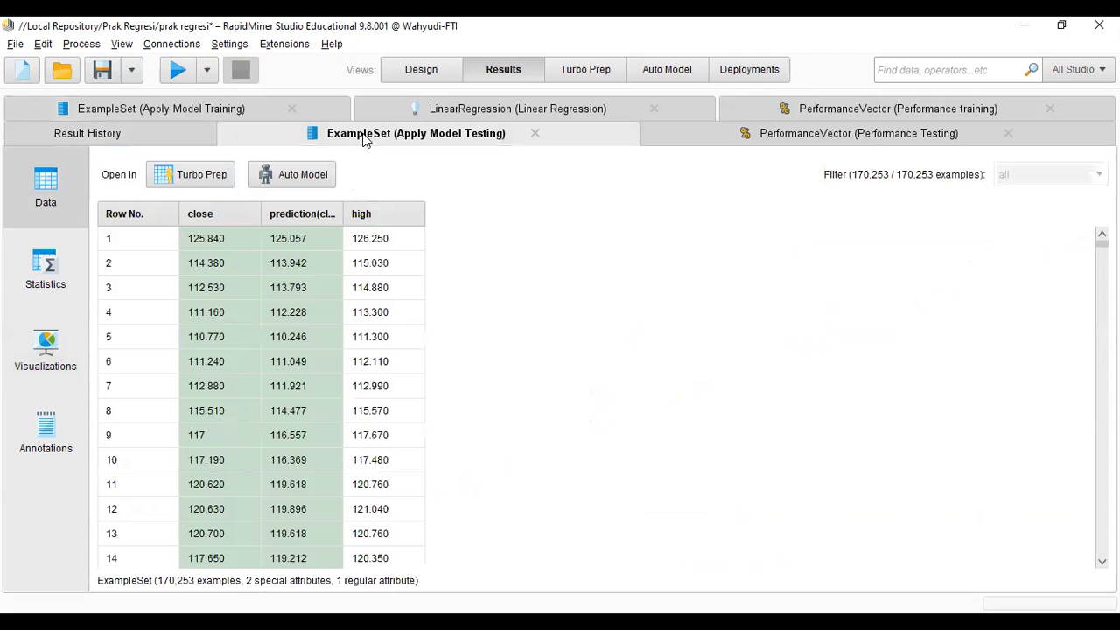
pyautogui.click(224, 113)
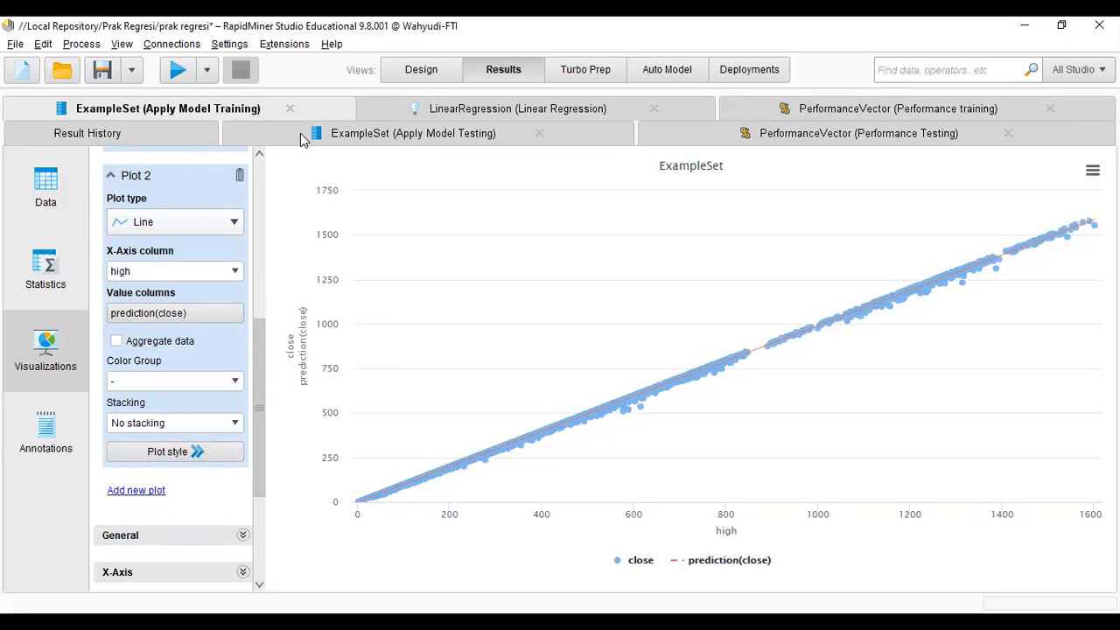
pyautogui.click(223, 110)
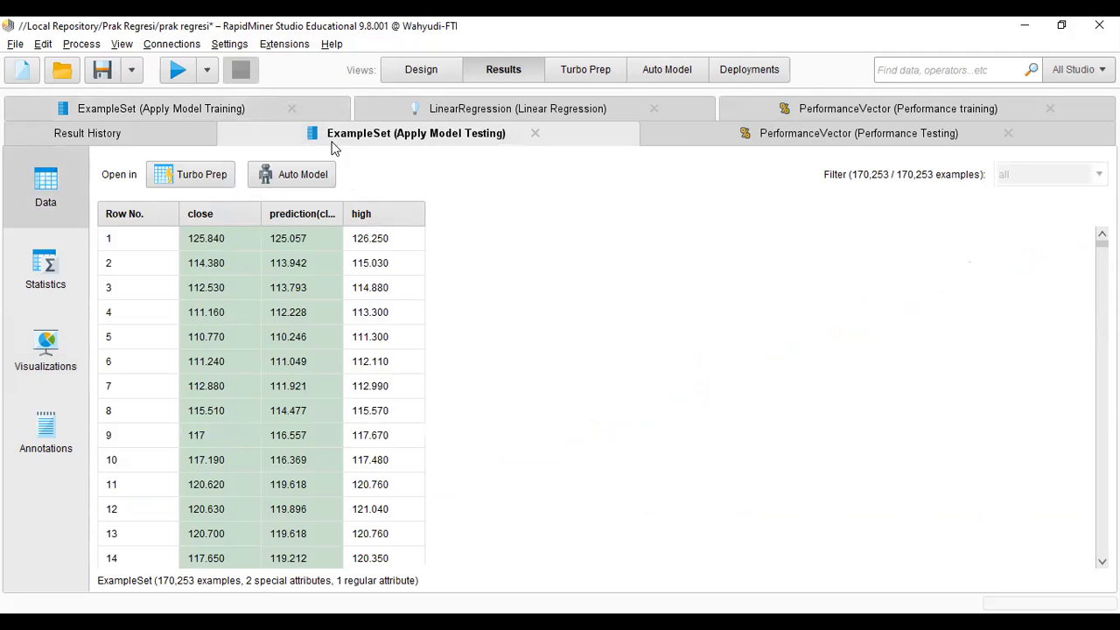
pyautogui.moveTo(1102, 242); pyautogui.dragTo(1102, 552)
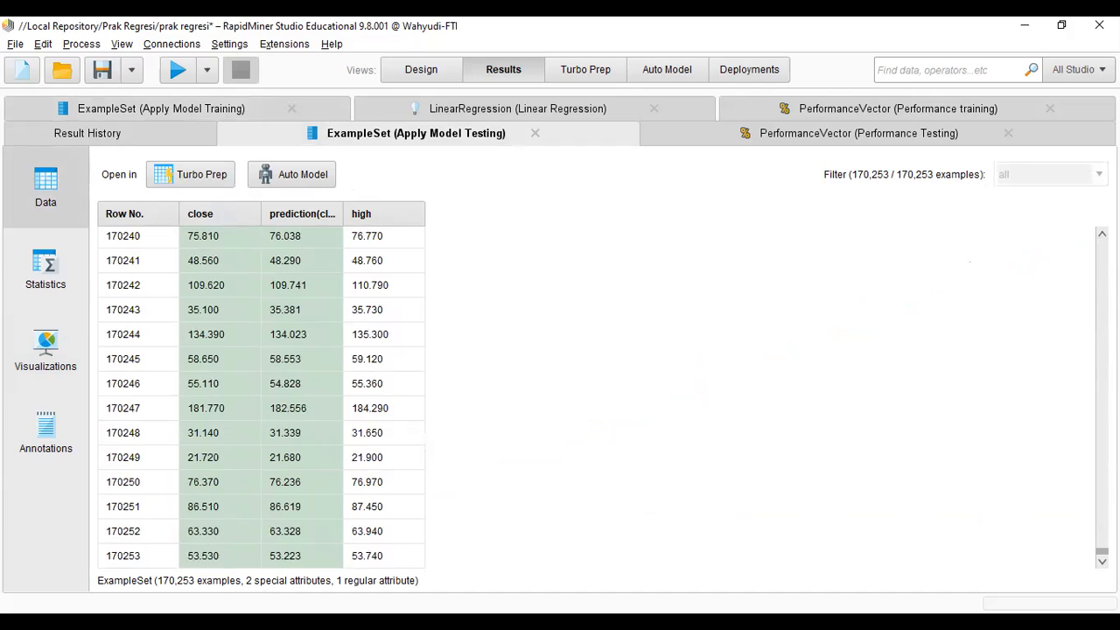
pyautogui.moveTo(1102, 552); pyautogui.dragTo(1102, 242)
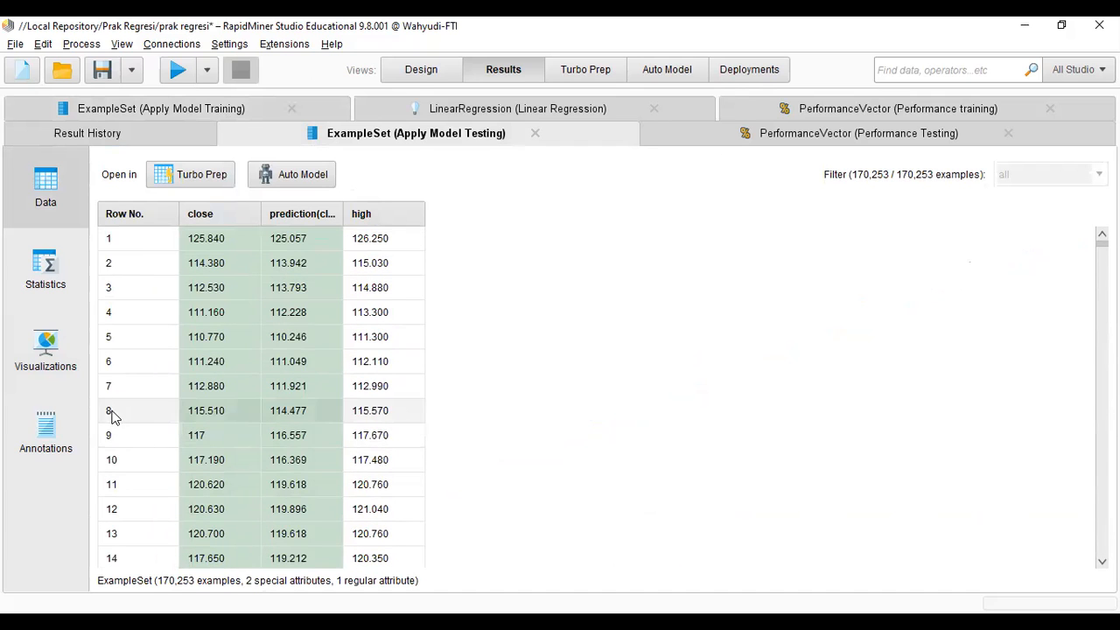
# Step: Show the chart of the Apply Model Testing example set
pyautogui.click(76, 371)
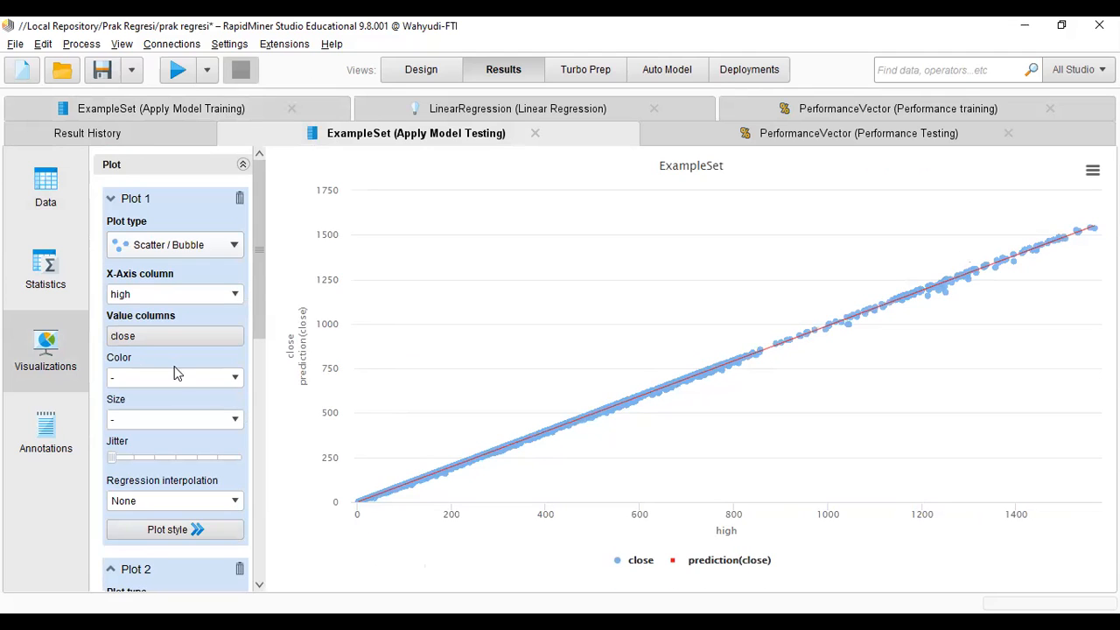
pyautogui.moveTo(263, 294); pyautogui.dragTo(259, 525)
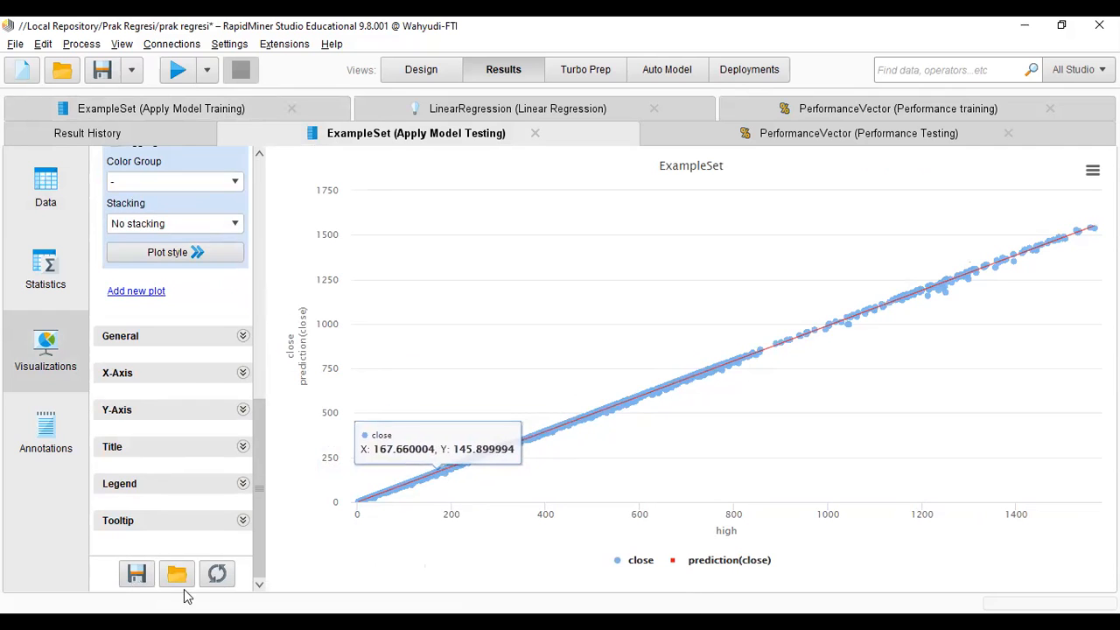
pyautogui.click(137, 576)
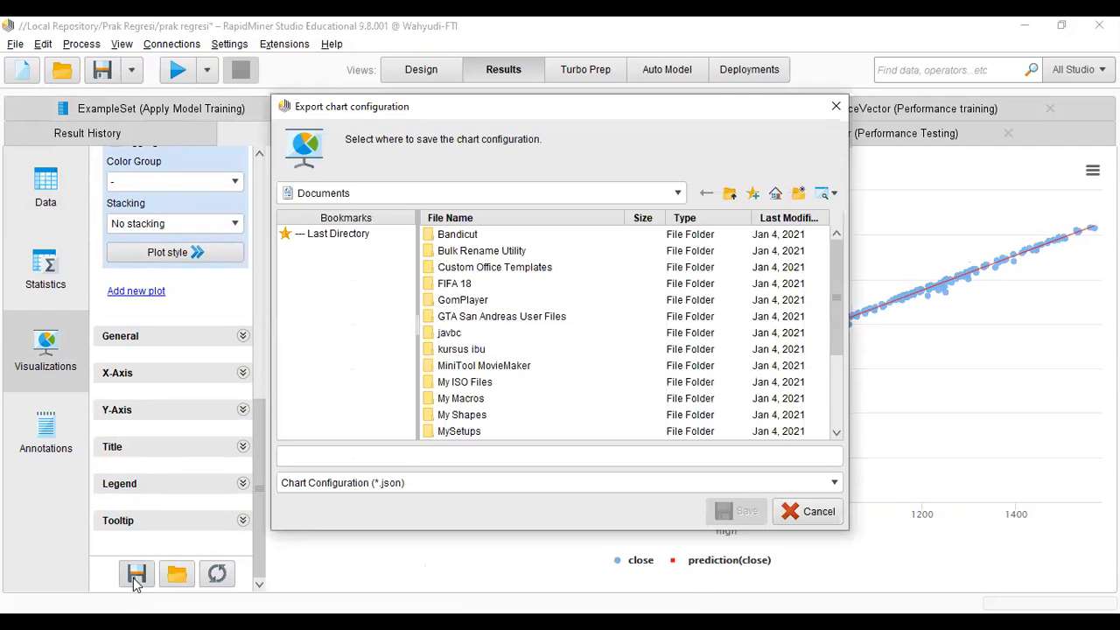
pyautogui.click(833, 484)
pyautogui.click(830, 487)
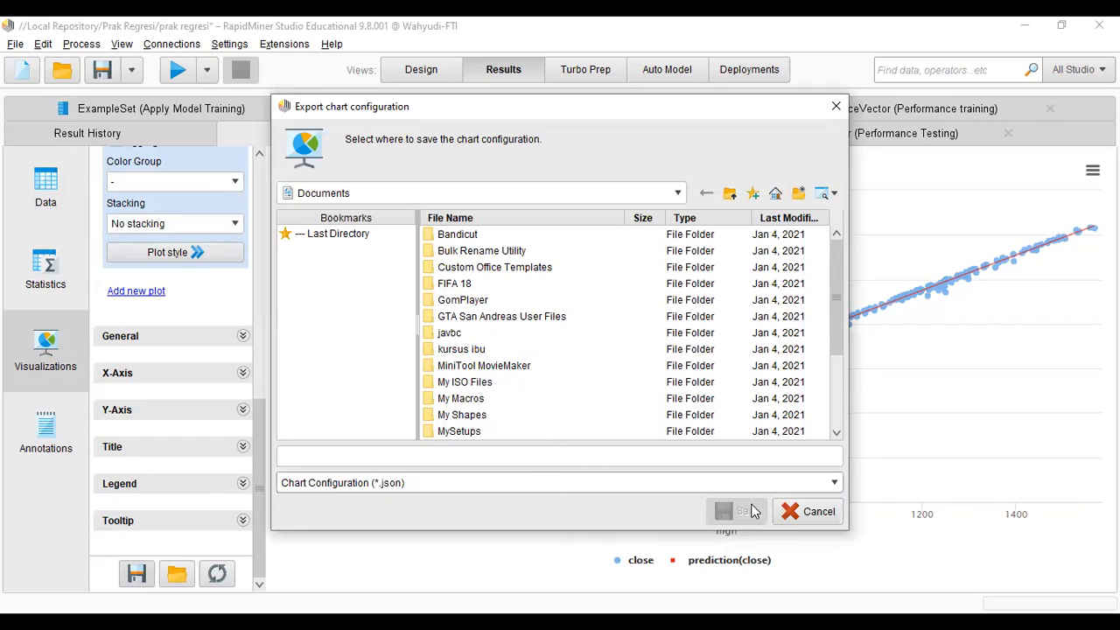
pyautogui.click(810, 514)
# Step: Start exporting the testing chart of close and prediction(close) as a PNG image
pyautogui.click(1092, 170)
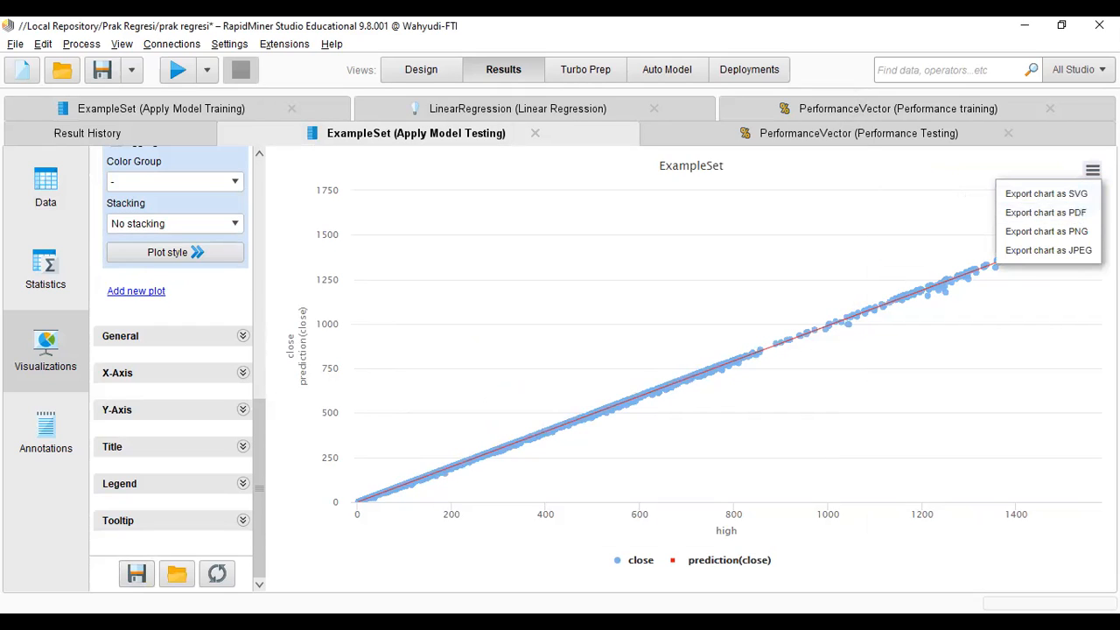
pyautogui.click(1024, 213)
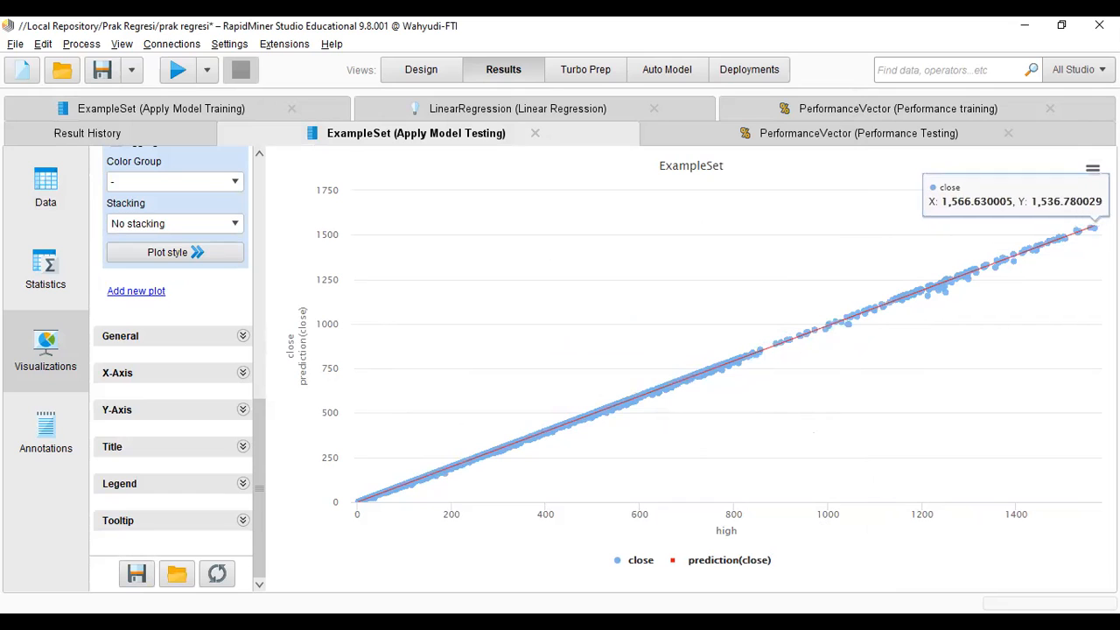
pyautogui.click(1093, 170)
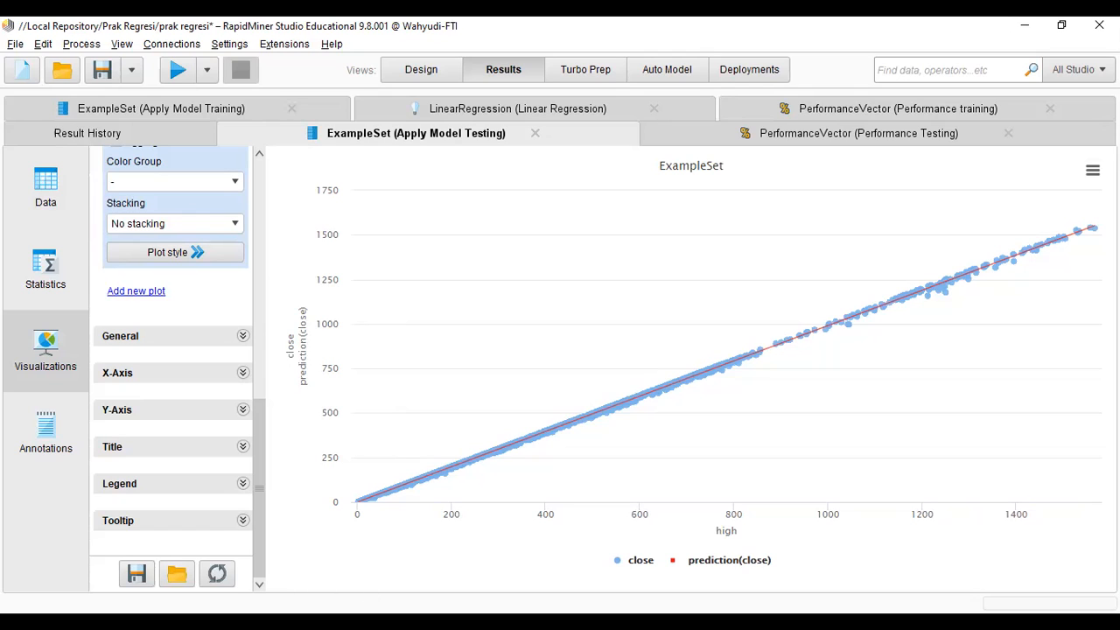
pyautogui.click(1092, 167)
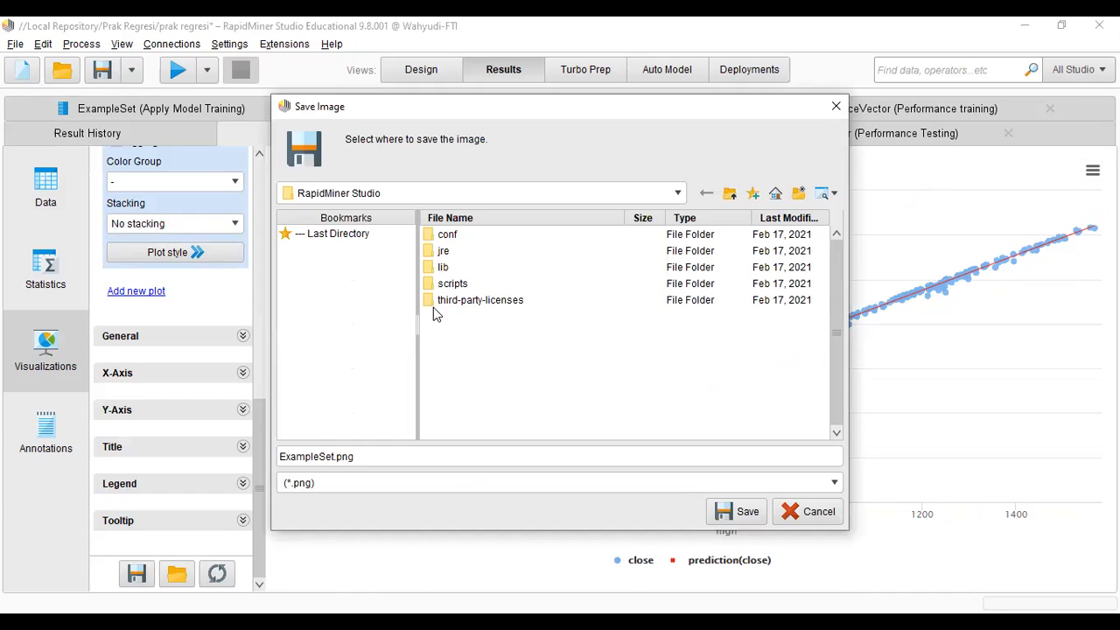
# Step: Choose the Linier regresi folder inside Documents > RapidMiner as the location for the exported chart image
pyautogui.click(679, 193)
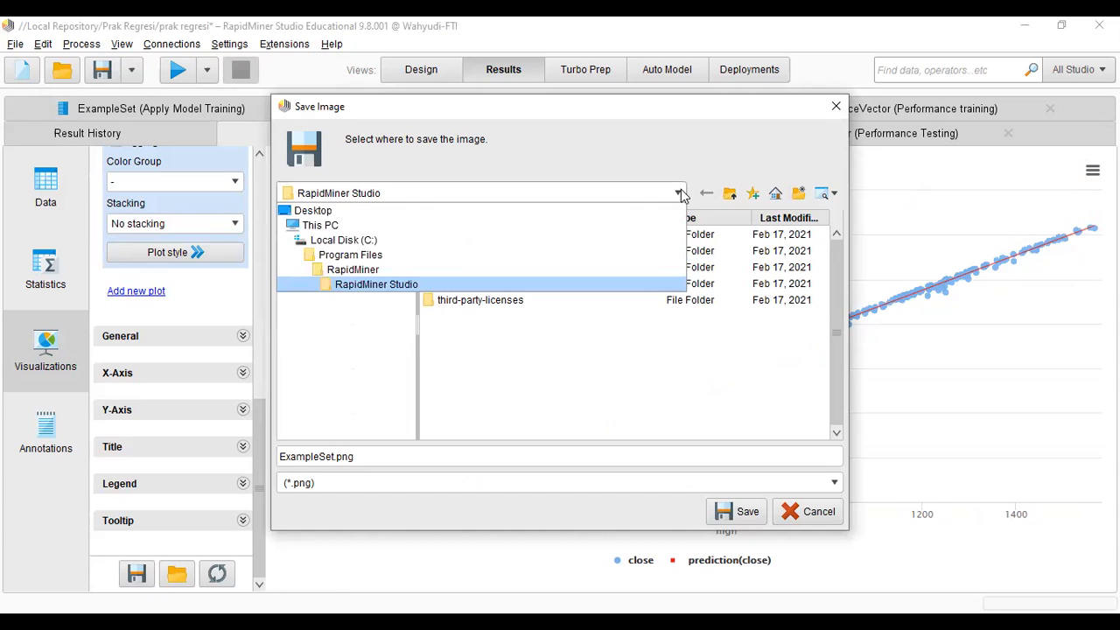
pyautogui.click(446, 225)
pyautogui.click(469, 271)
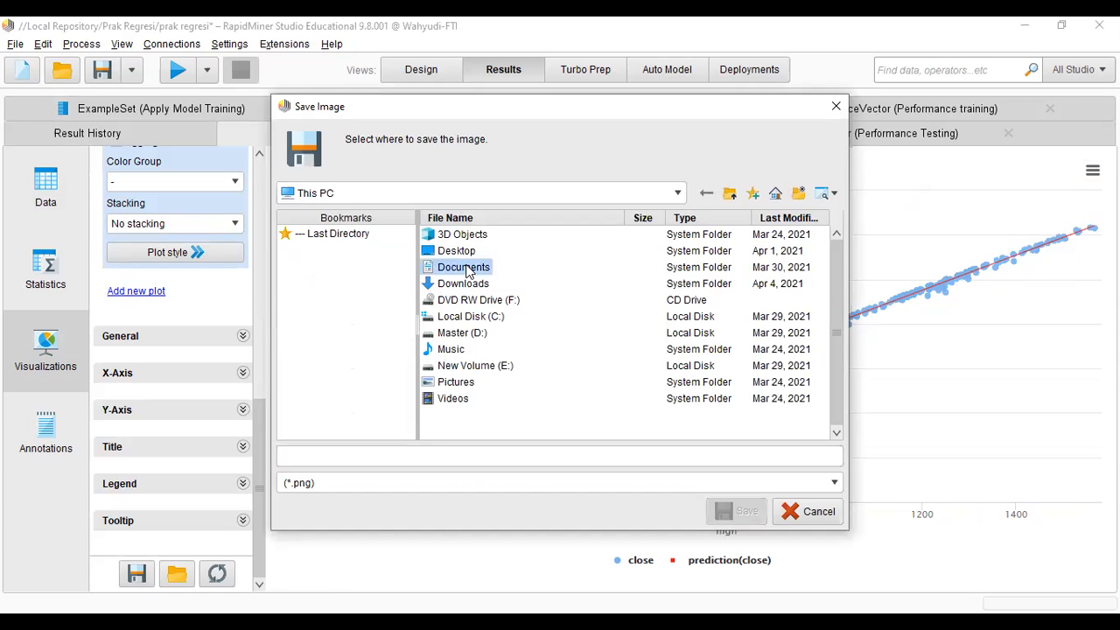
pyautogui.doubleClick(468, 271)
pyautogui.scroll(-1, 530, 398)
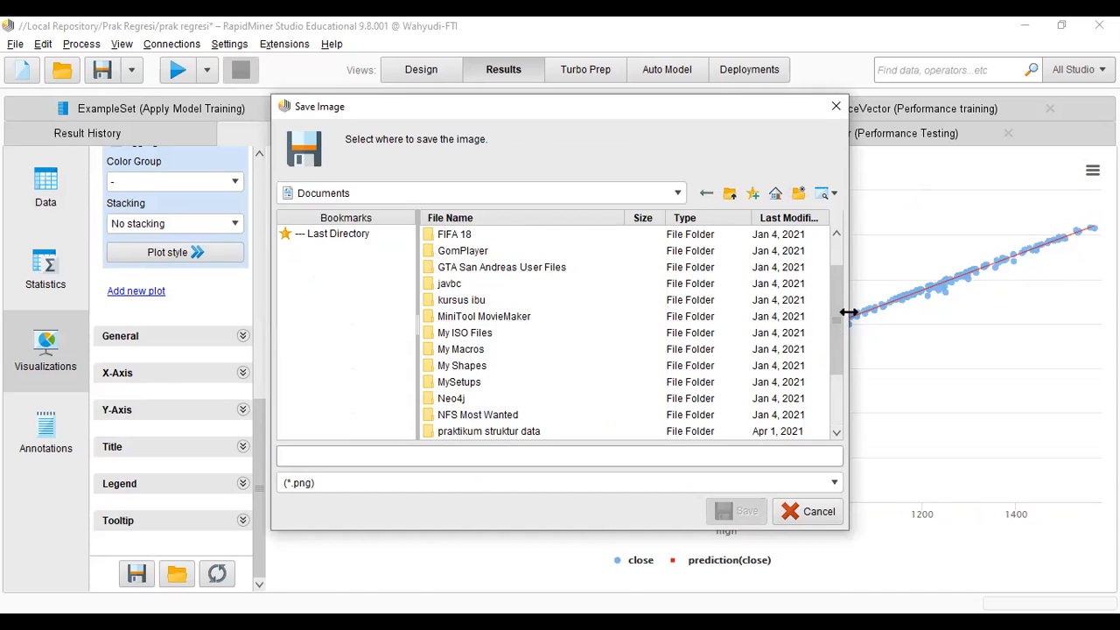
pyautogui.scroll(-3, 836, 357)
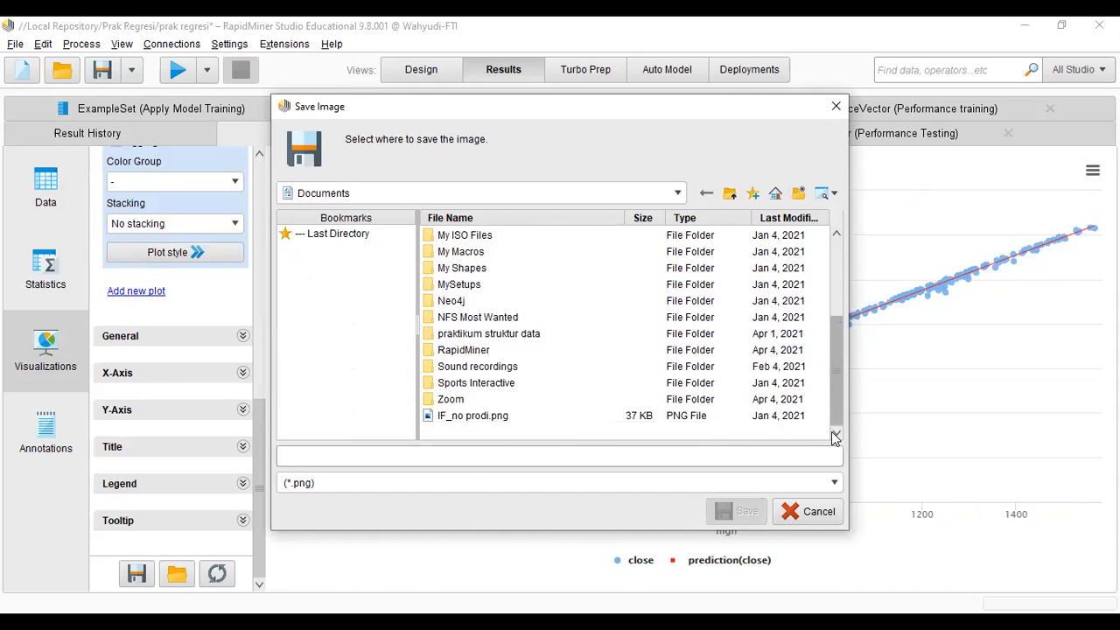
pyautogui.doubleClick(455, 351)
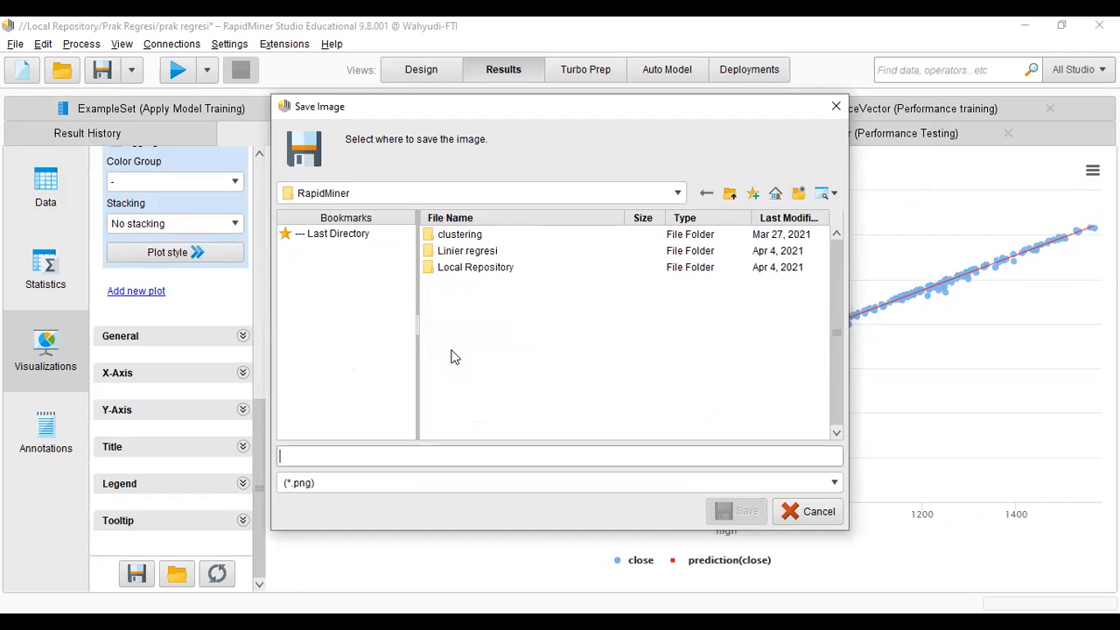
pyautogui.doubleClick(490, 251)
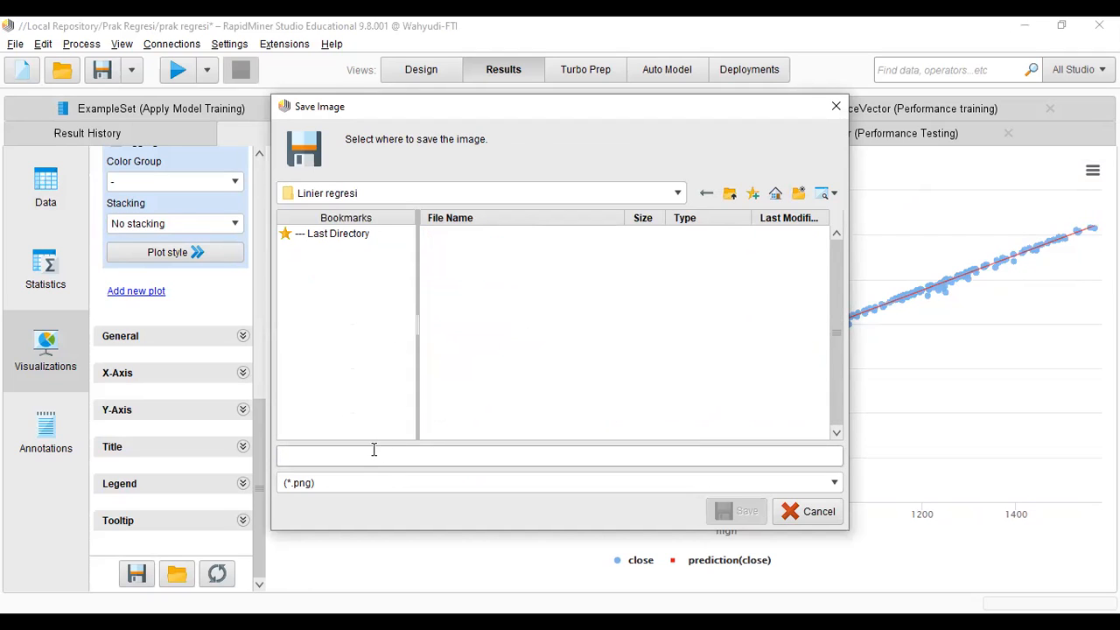
# Step: Name the chart image "simple linier regresi" and save it
pyautogui.write('simple linier')
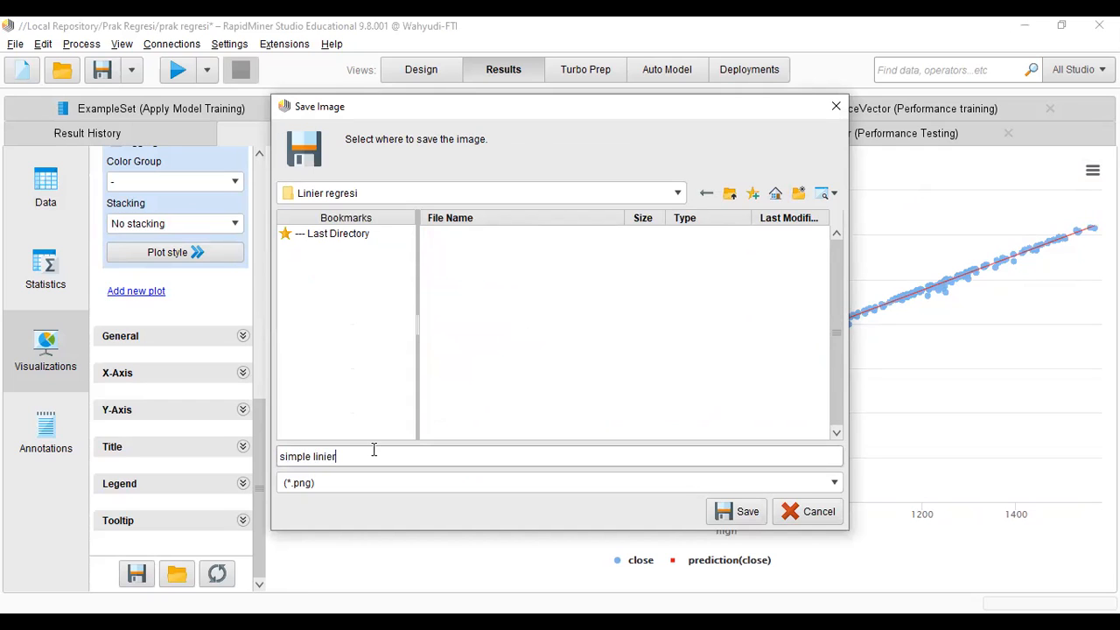
pyautogui.write(' regresi')
pyautogui.click(742, 515)
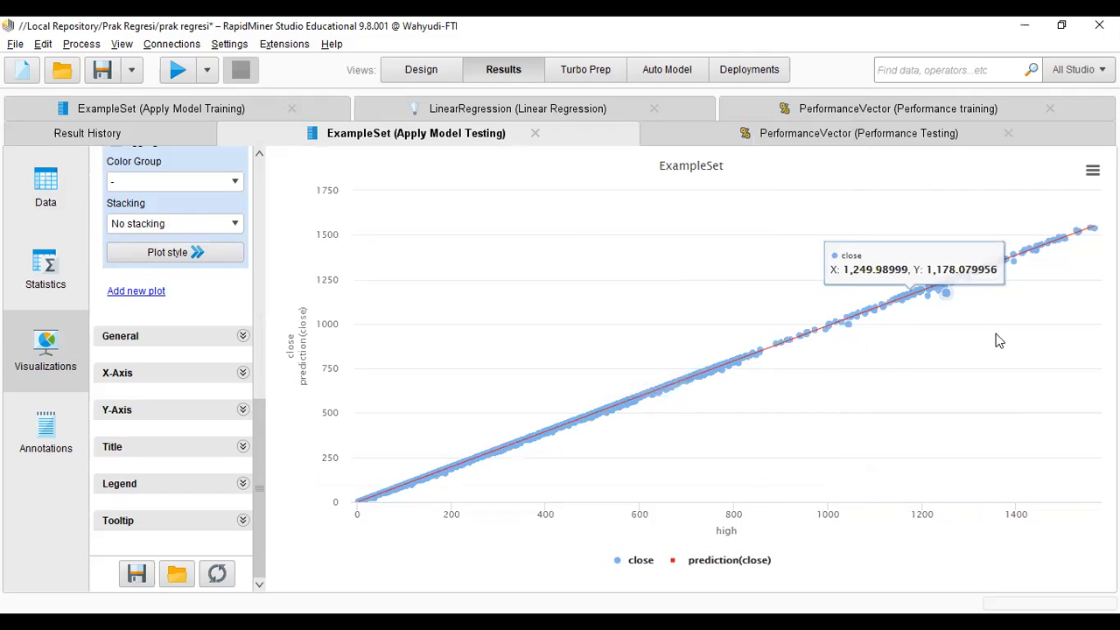
pyautogui.click(1092, 170)
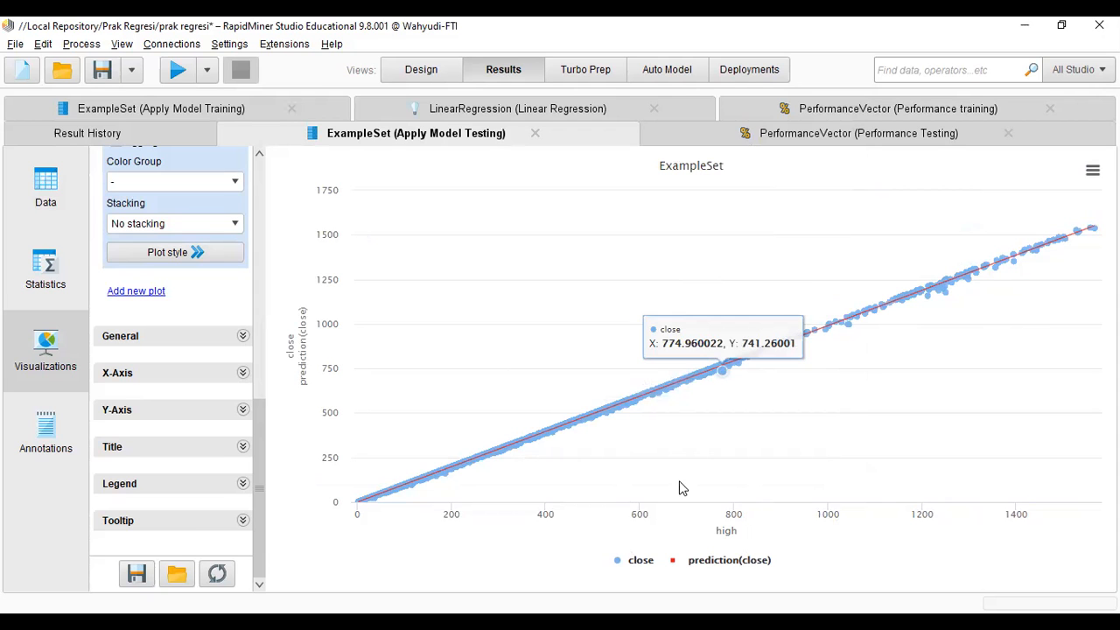
# Step: Save the prak regresi process from the design view and create a new empty process
pyautogui.click(424, 69)
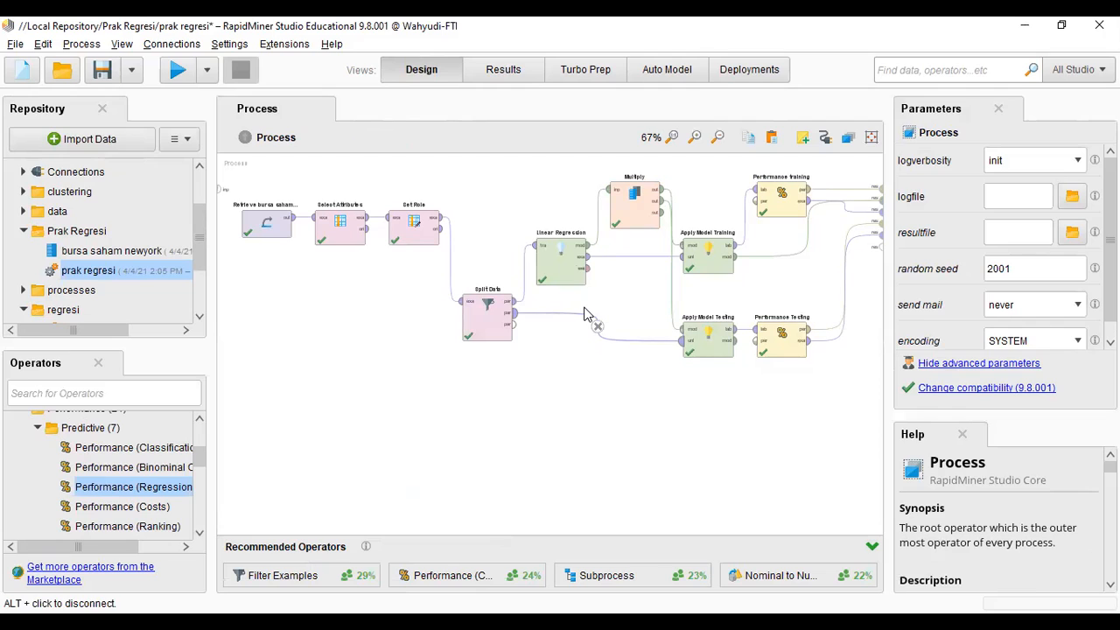
pyautogui.click(102, 70)
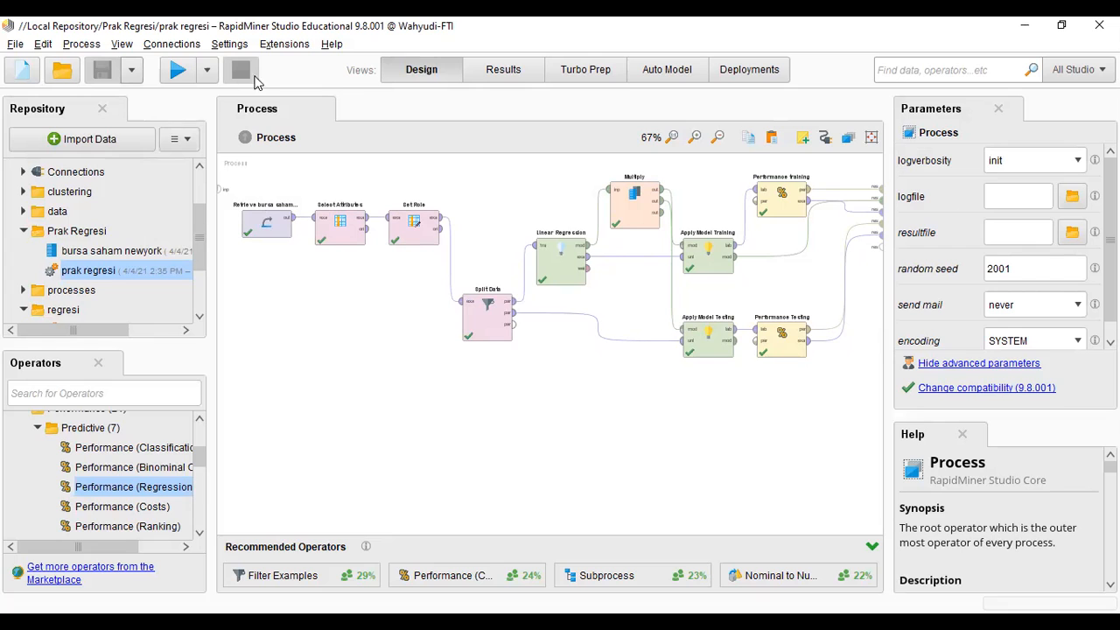
pyautogui.click(29, 69)
pyautogui.click(266, 195)
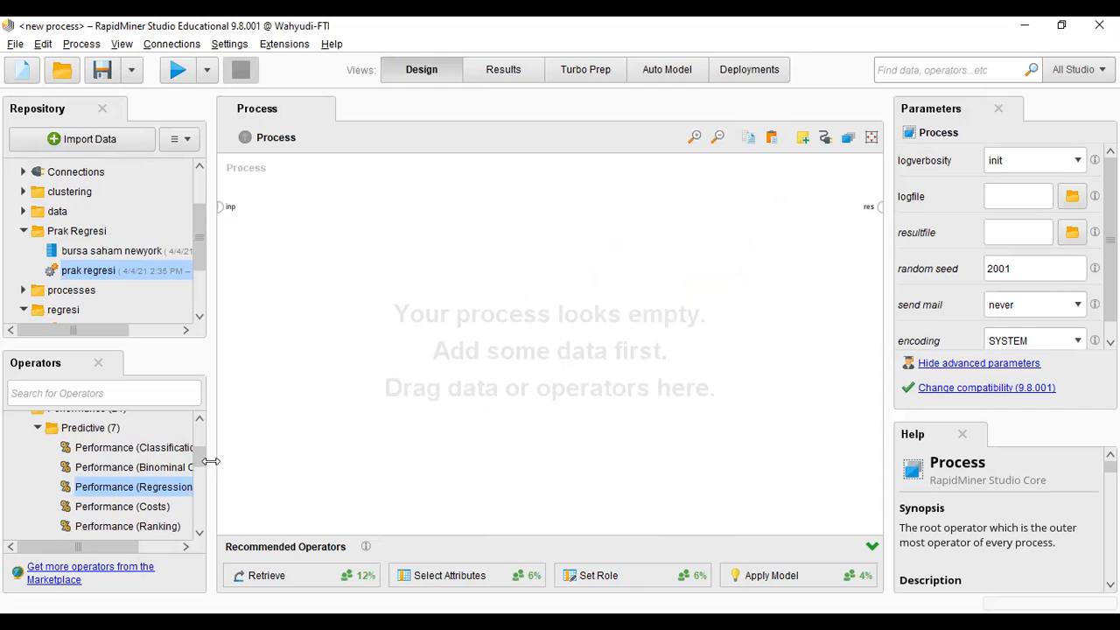
# Step: Add the bursa saham newyork data and a Select Attributes operator to the new process, and connect the data output to its input
pyautogui.moveTo(201, 464); pyautogui.dragTo(195, 433)
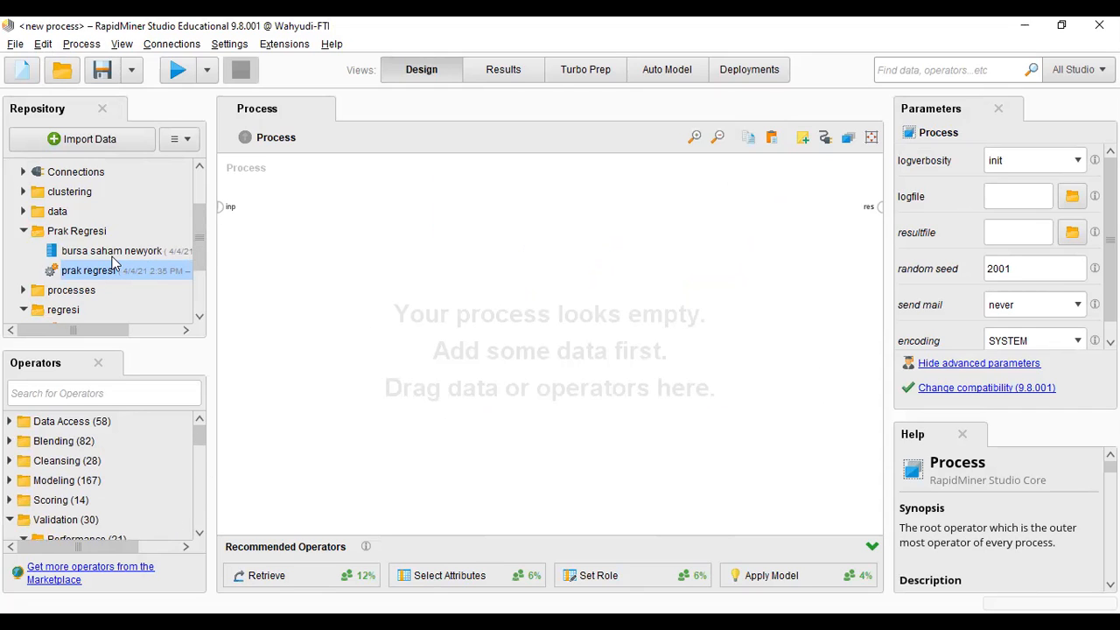
pyautogui.moveTo(109, 251); pyautogui.dragTo(298, 297)
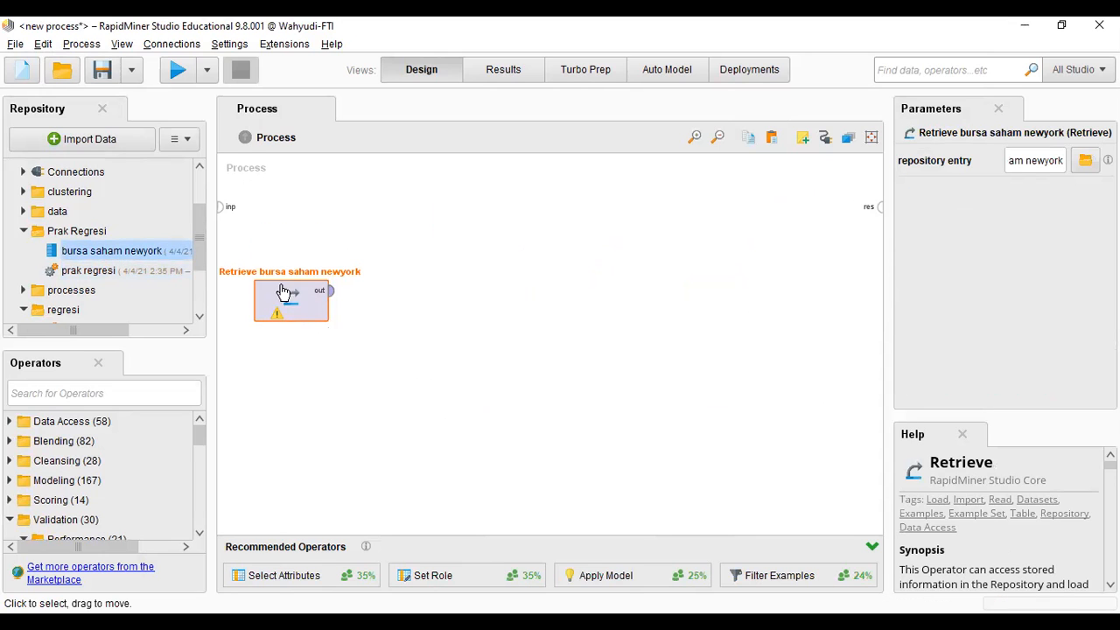
pyautogui.moveTo(266, 553); pyautogui.dragTo(350, 253)
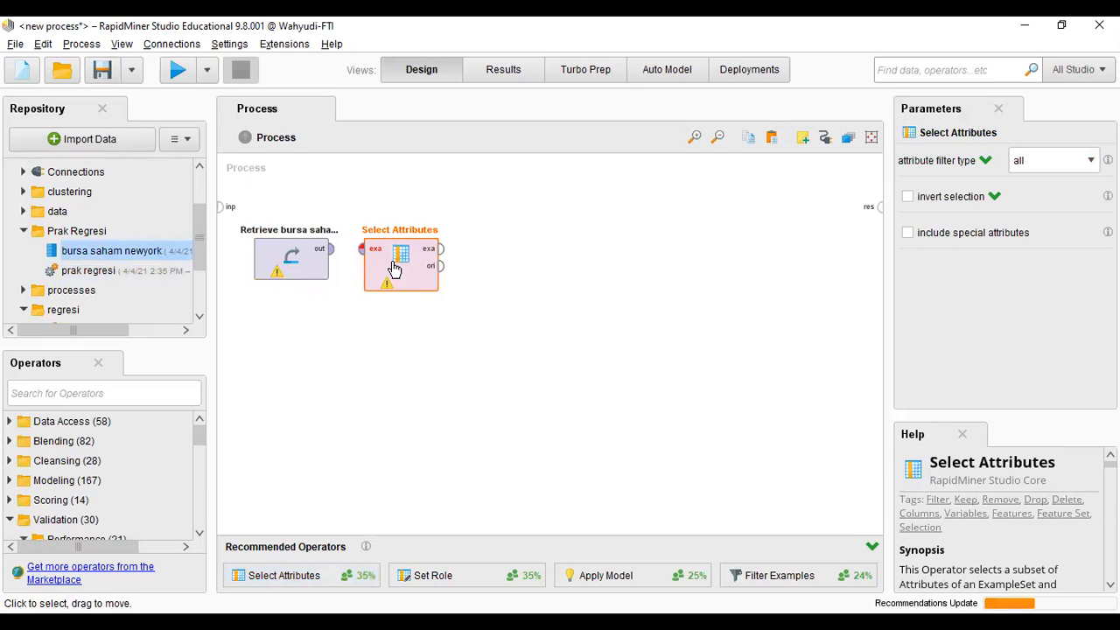
pyautogui.click(332, 254)
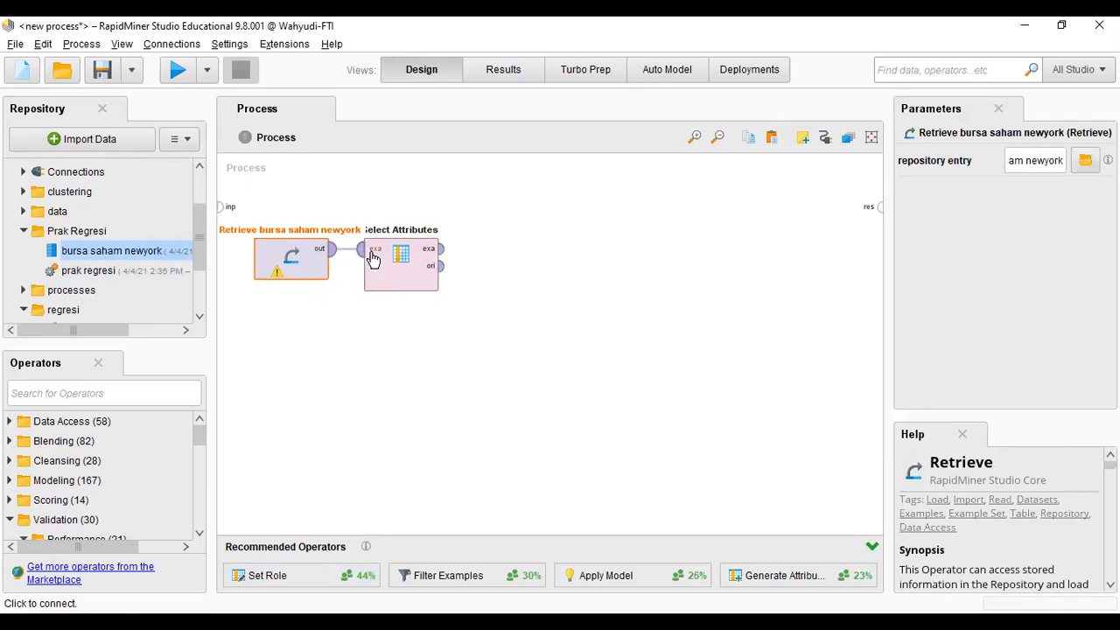
# Step: Set the attribute filter type of the Select Attributes operator to subset
pyautogui.click(402, 263)
pyautogui.click(1062, 163)
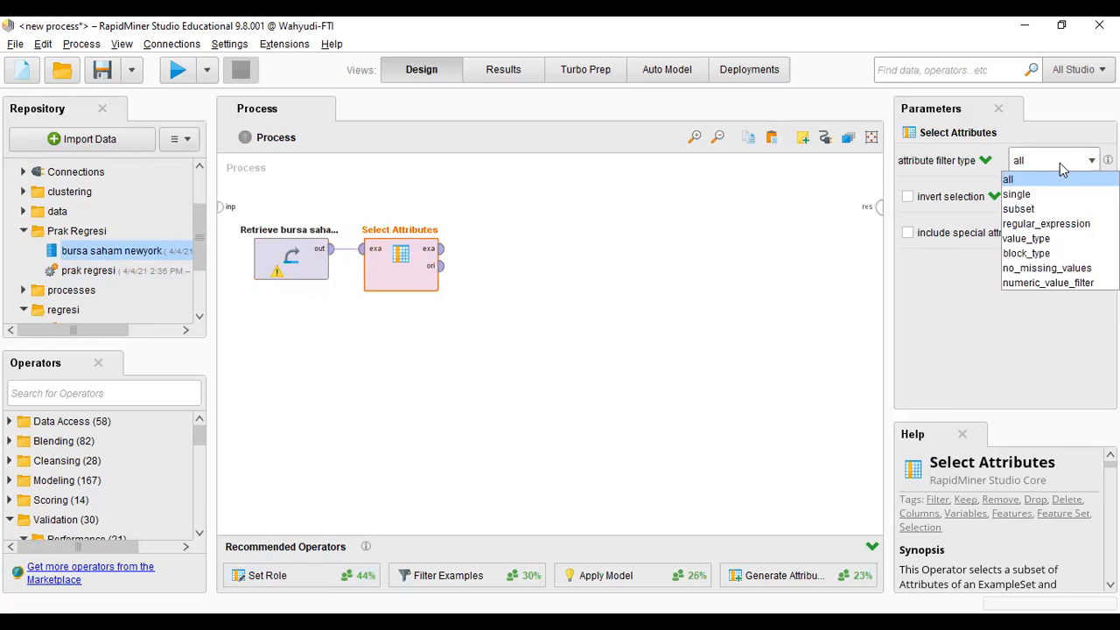
pyautogui.click(1040, 210)
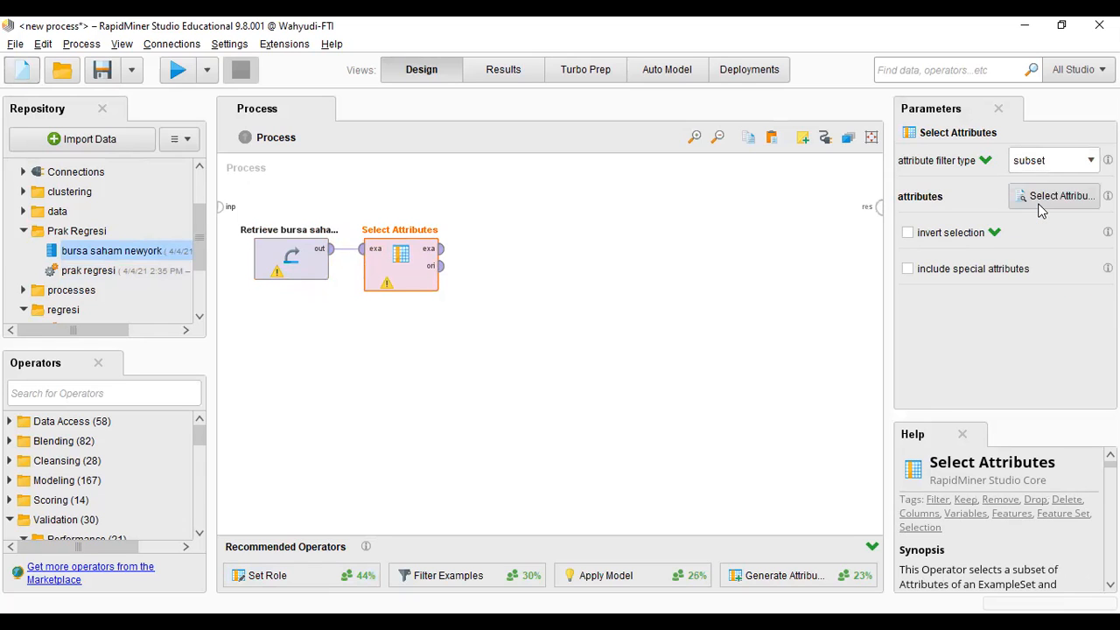
# Step: Choose close, high, low, open and volume as the selected attributes and apply the selection
pyautogui.click(1055, 198)
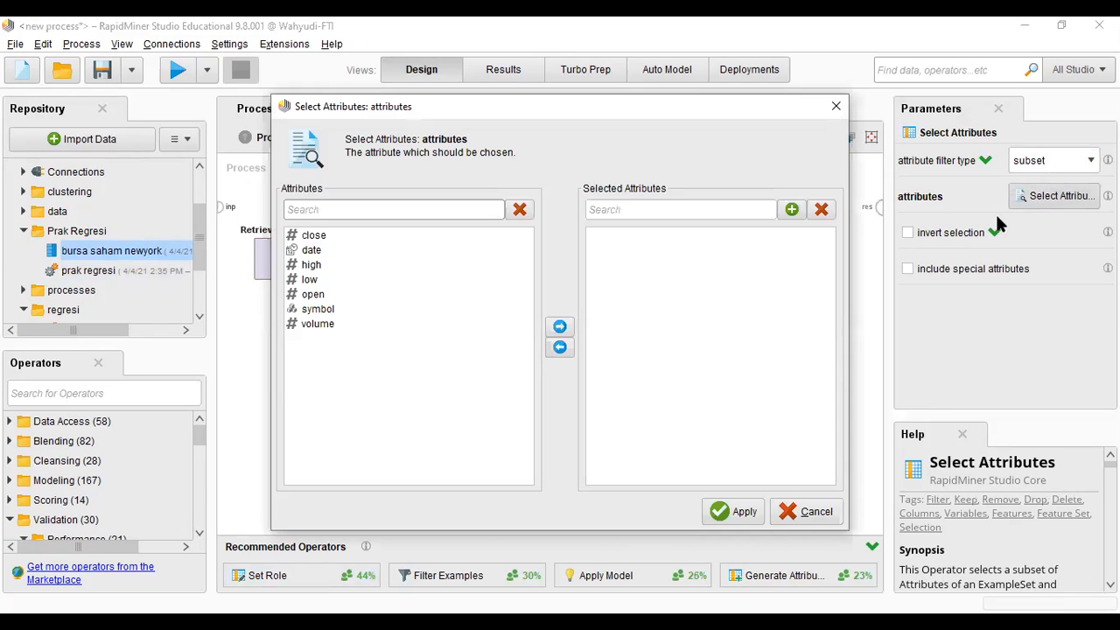
pyautogui.click(313, 237)
pyautogui.click(561, 326)
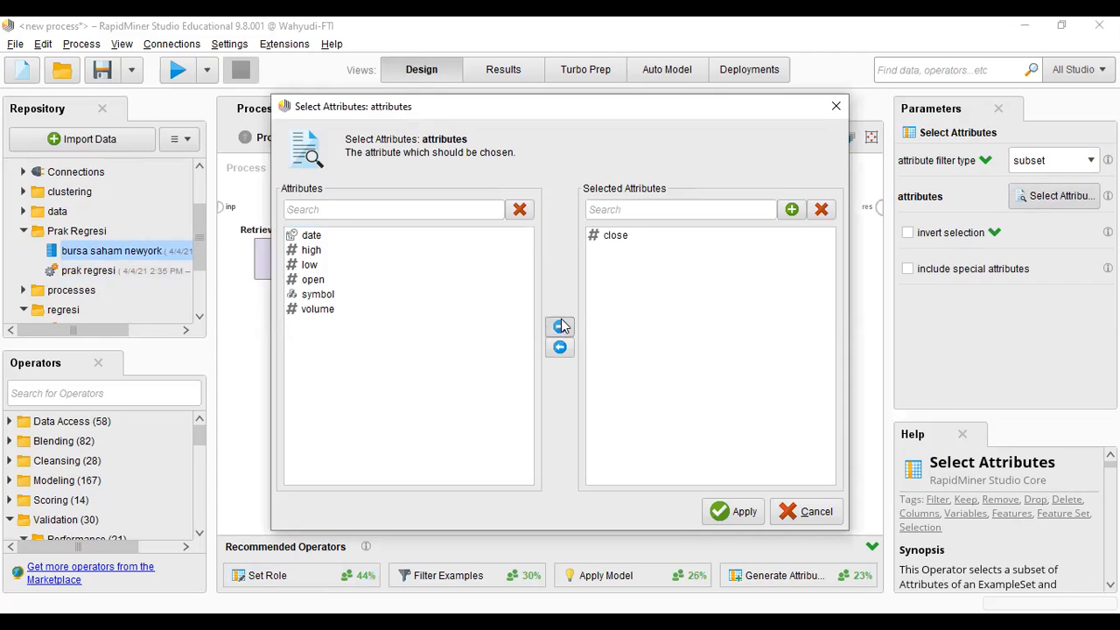
pyautogui.click(347, 251)
pyautogui.click(560, 333)
pyautogui.click(335, 254)
pyautogui.click(561, 326)
pyautogui.click(333, 250)
pyautogui.click(560, 327)
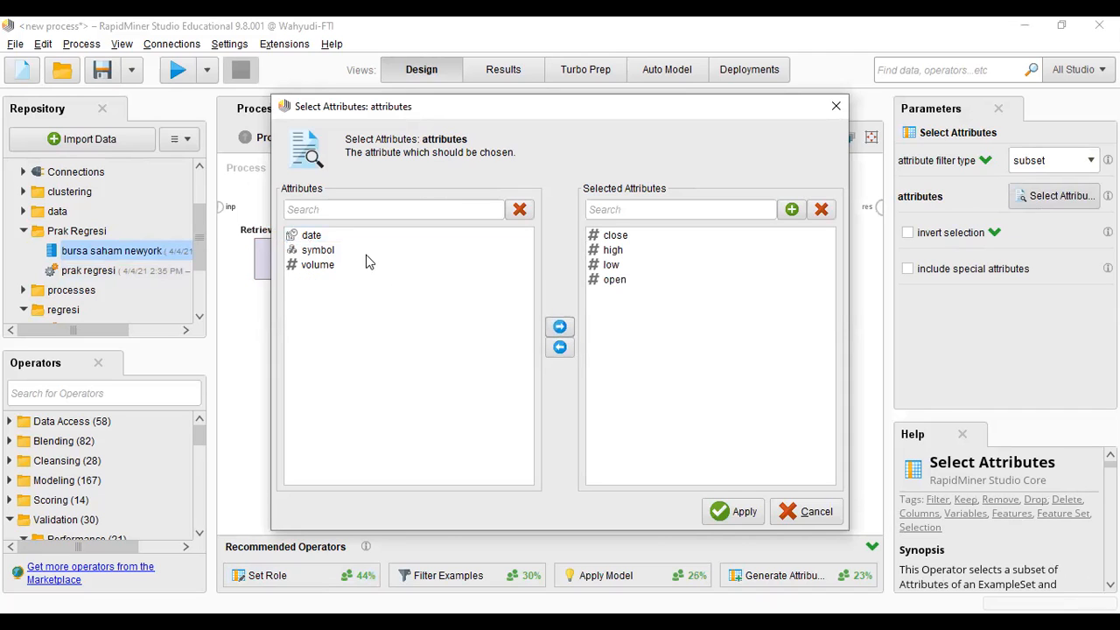
pyautogui.click(365, 266)
pyautogui.click(560, 327)
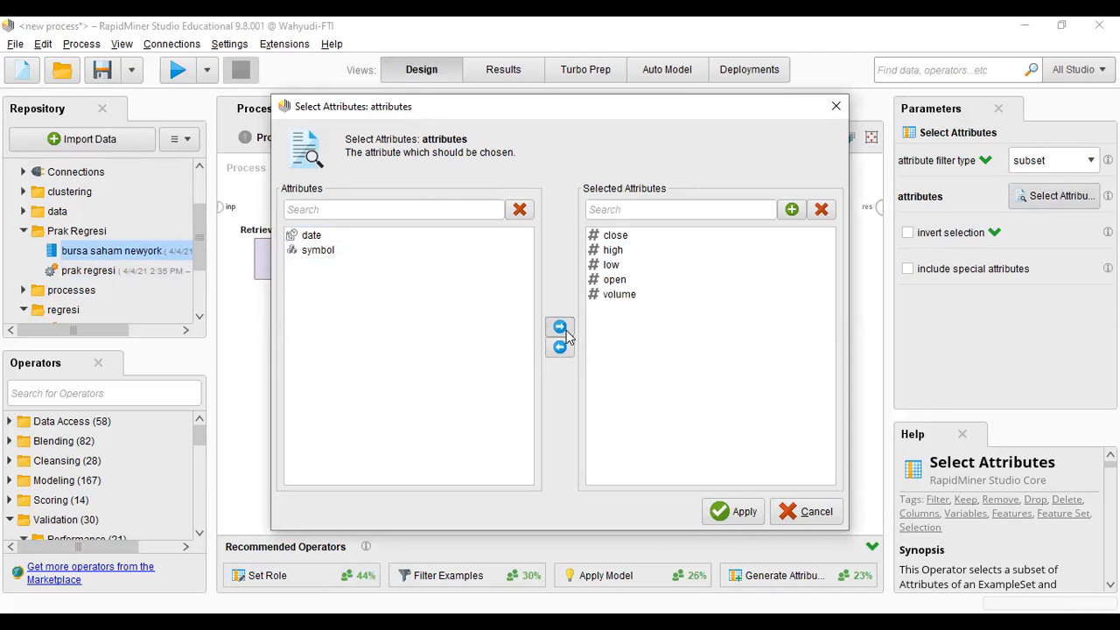
pyautogui.click(720, 511)
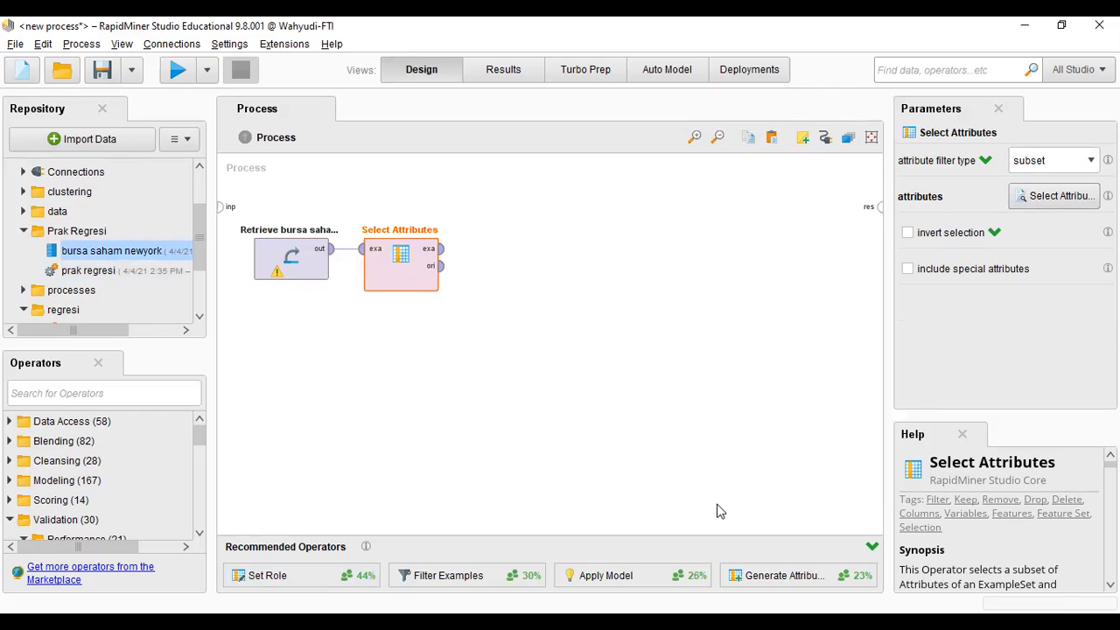
# Step: Add a Set Role operator to the process after Select Attributes
pyautogui.click(113, 394)
pyautogui.moveTo(268, 580); pyautogui.dragTo(493, 262)
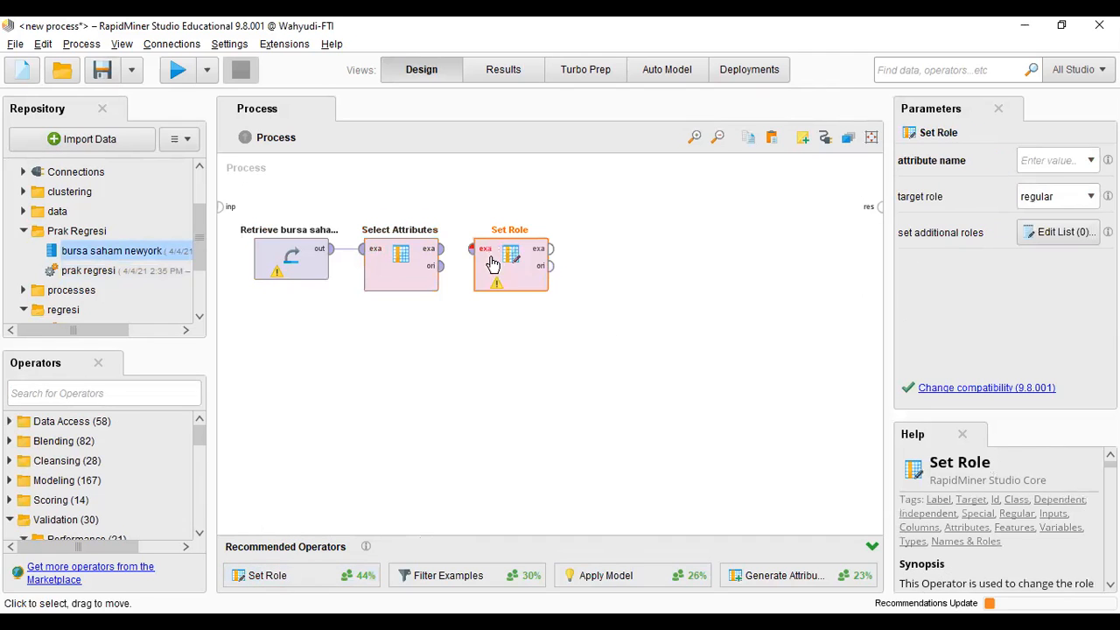
pyautogui.click(717, 138)
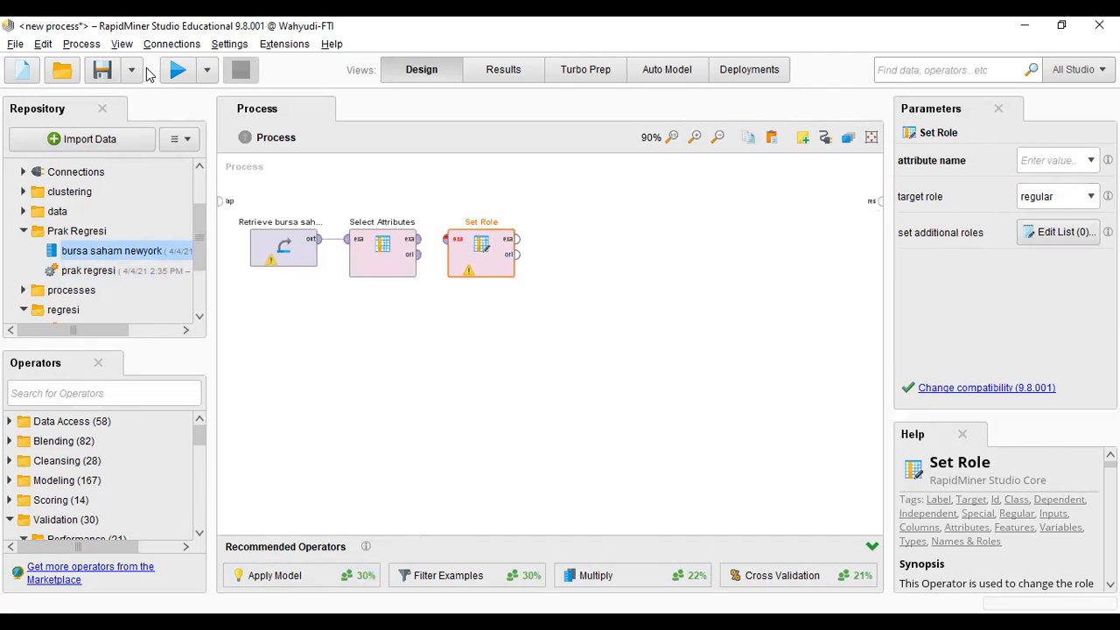
# Step: Save the process in the Prak Regresi folder of the local repository as "multiple linier regresi"
pyautogui.click(104, 70)
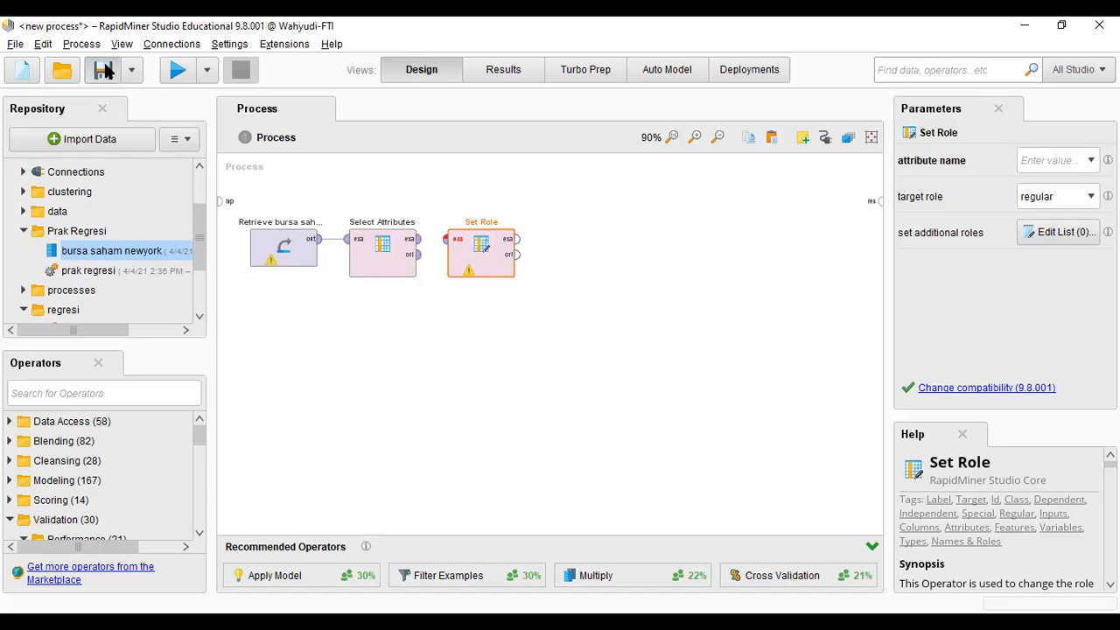
pyautogui.click(284, 195)
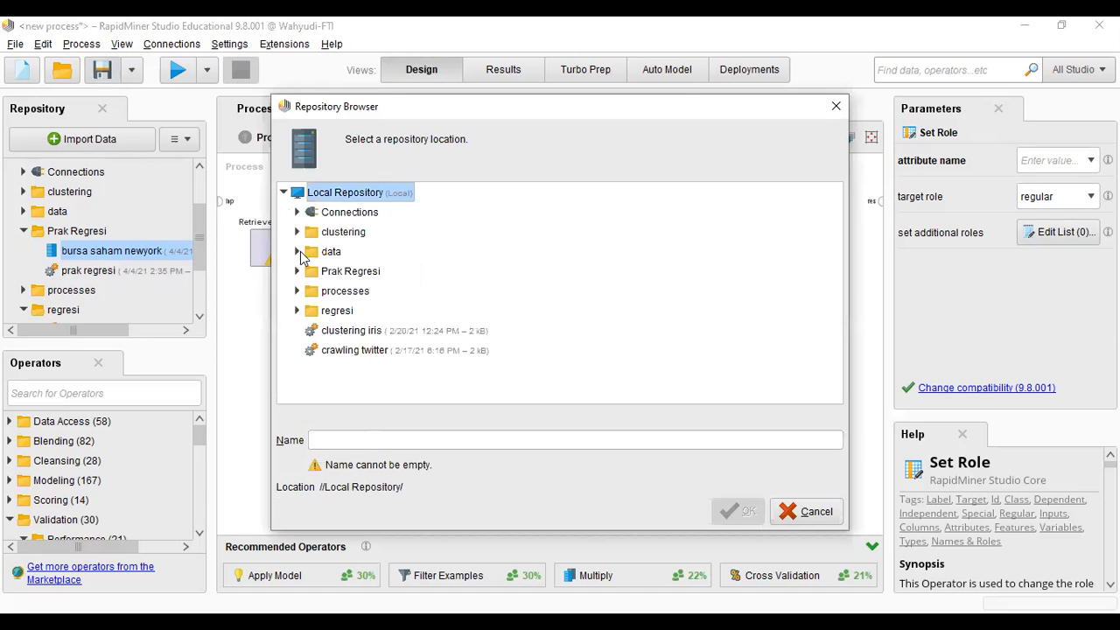
pyautogui.doubleClick(321, 271)
pyautogui.click(371, 446)
pyautogui.write('mul')
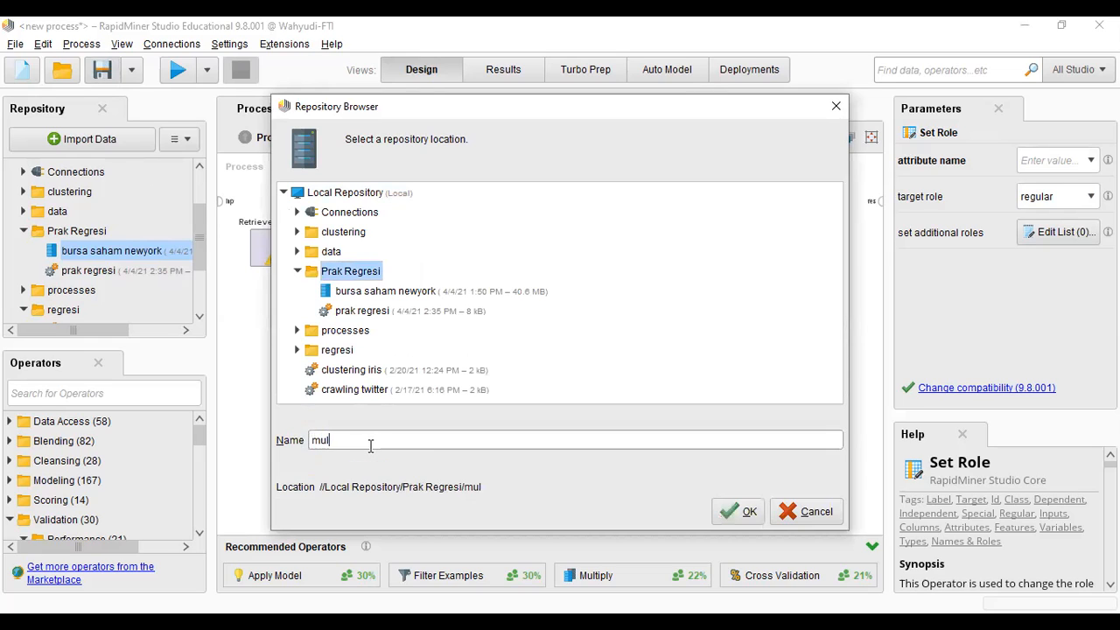
pyautogui.write('tiple linier regresi')
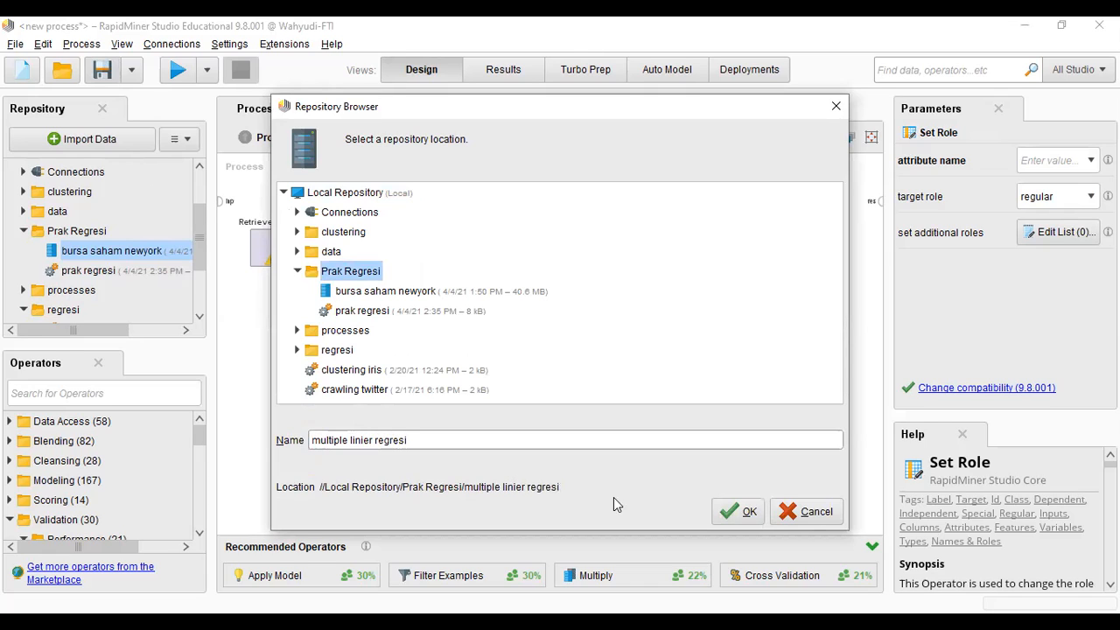
pyautogui.click(737, 512)
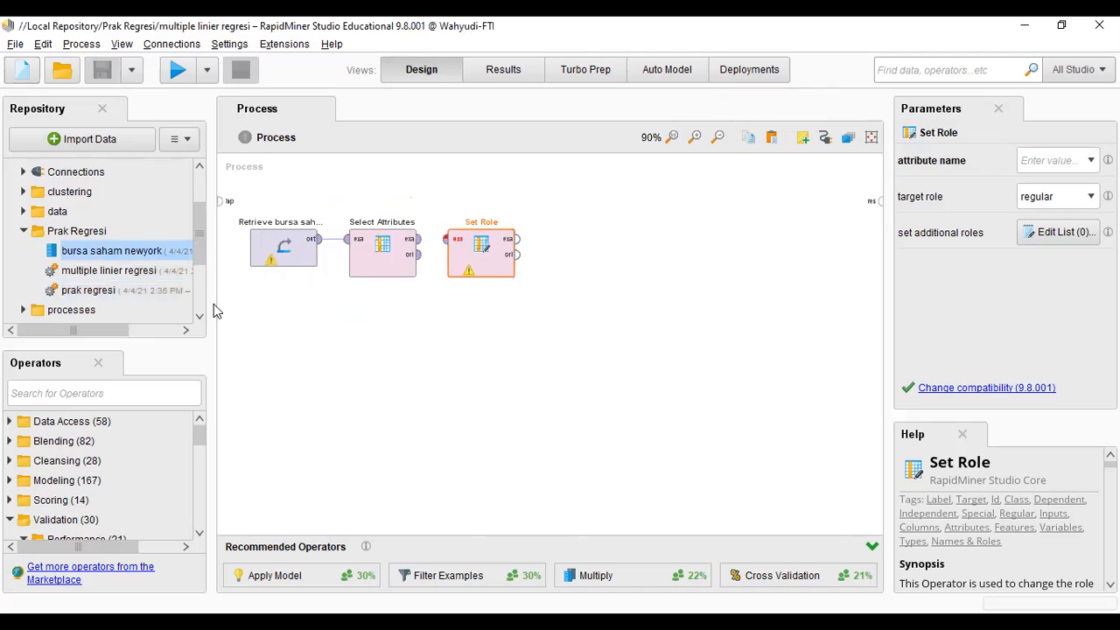
# Step: Rename the prak regresi process in the repository to "simple regresi"
pyautogui.click(94, 292)
pyautogui.rightClick(94, 292)
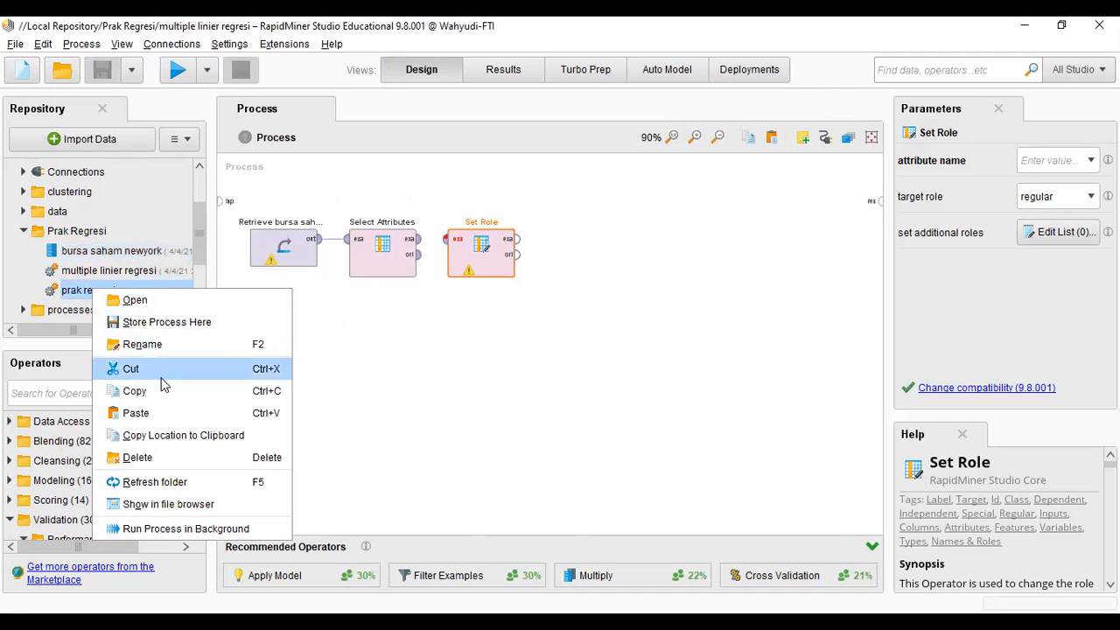
pyautogui.click(203, 347)
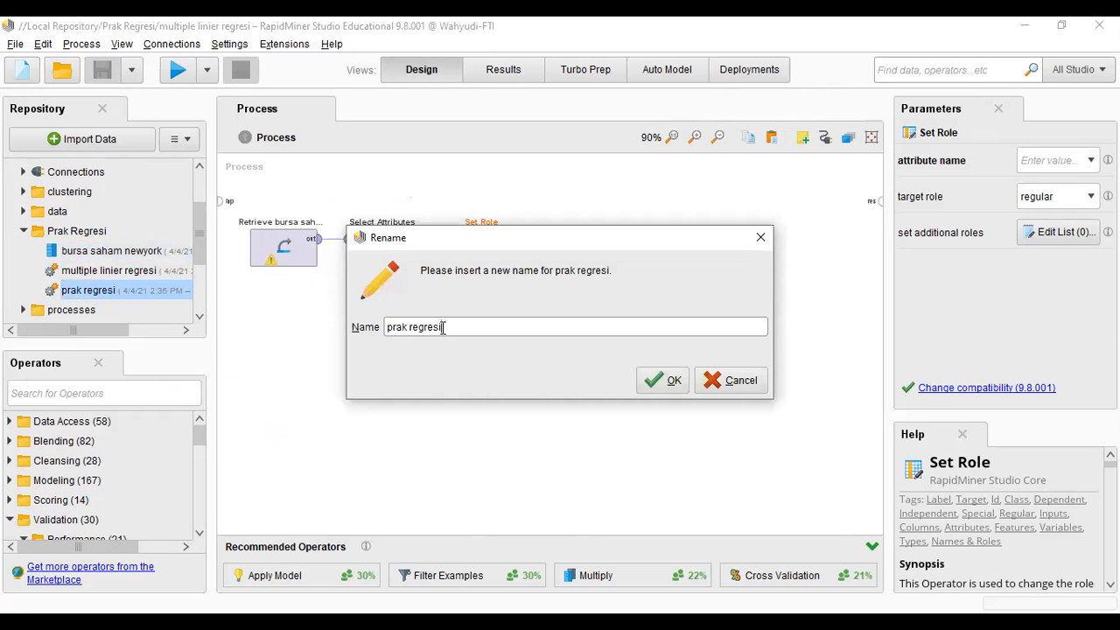
pyautogui.moveTo(410, 326); pyautogui.dragTo(383, 327)
pyautogui.write('simple')
pyautogui.click(665, 389)
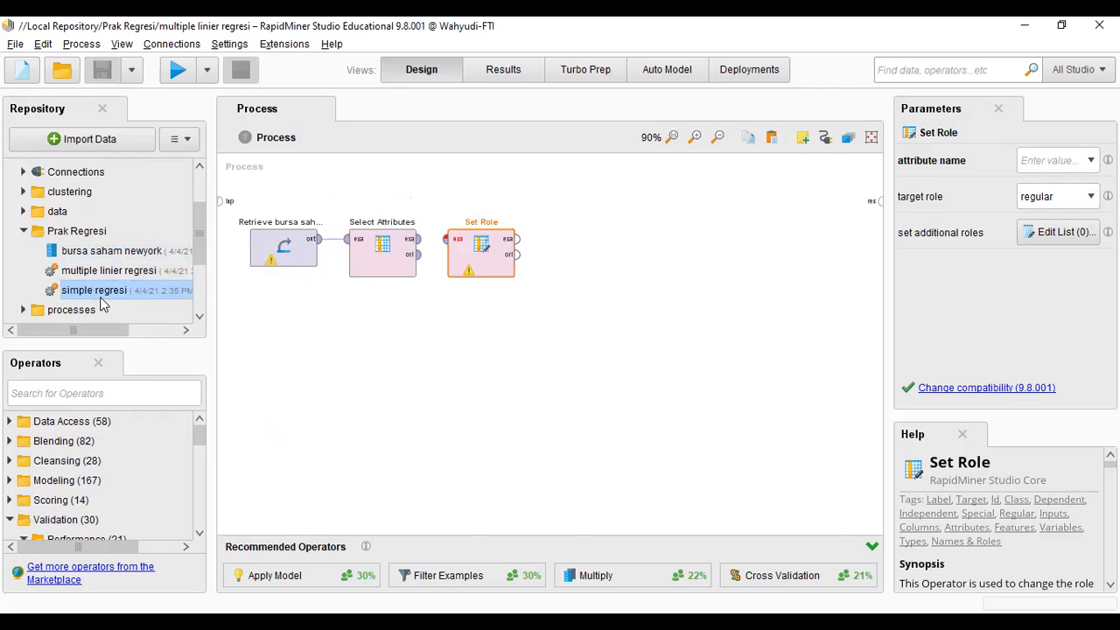
# Step: Extend the name of the simple regresi process to "simple linear regresi"
pyautogui.rightClick(103, 290)
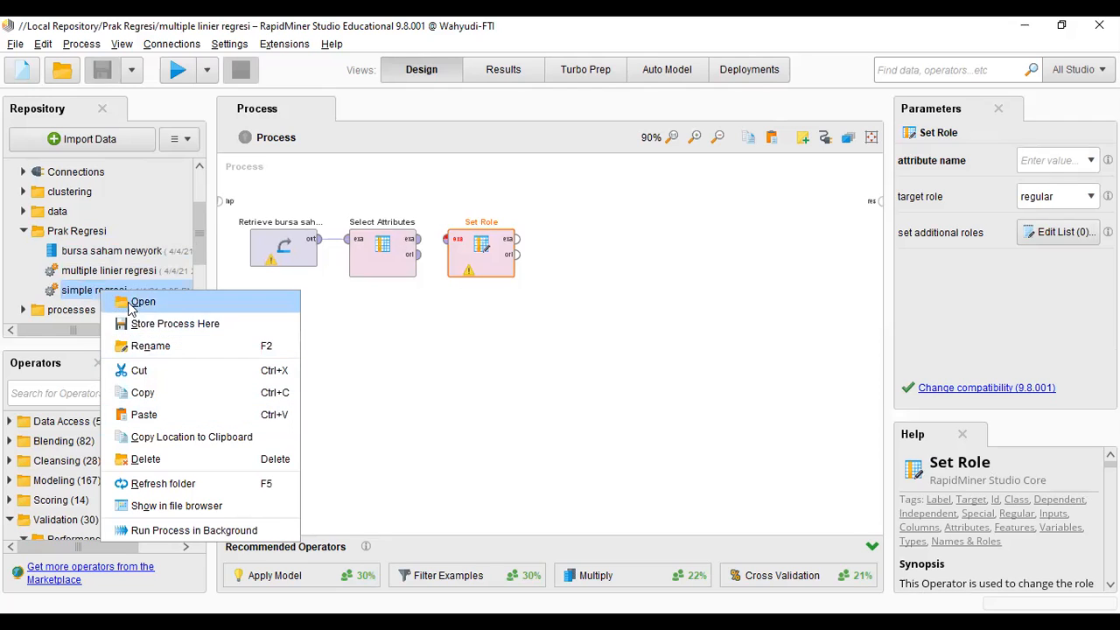
pyautogui.click(150, 347)
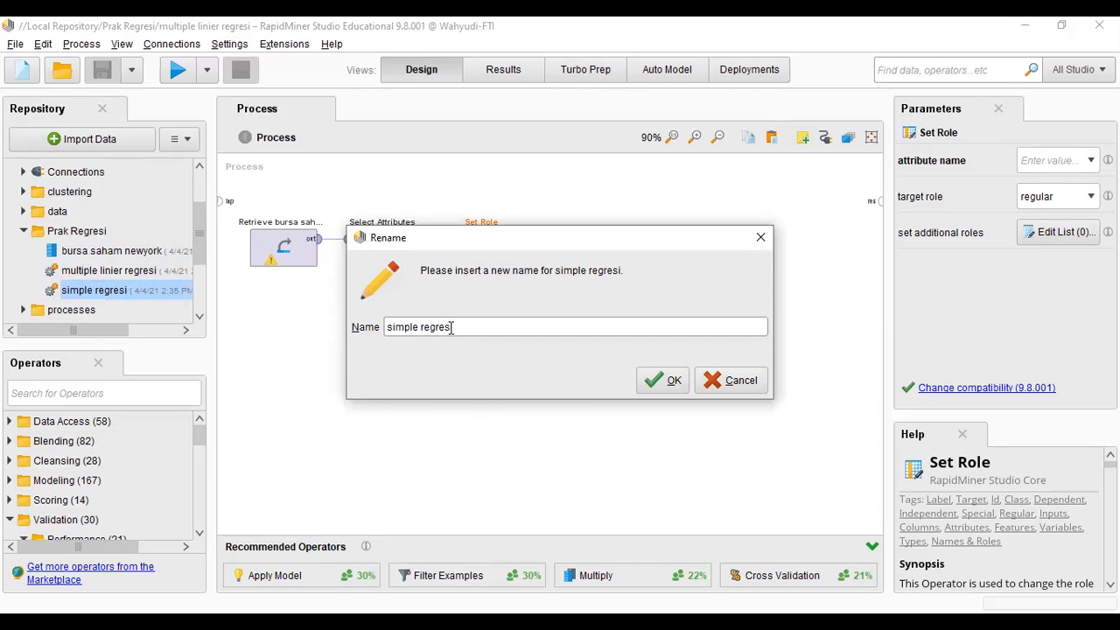
pyautogui.write('linear')
pyautogui.click(661, 380)
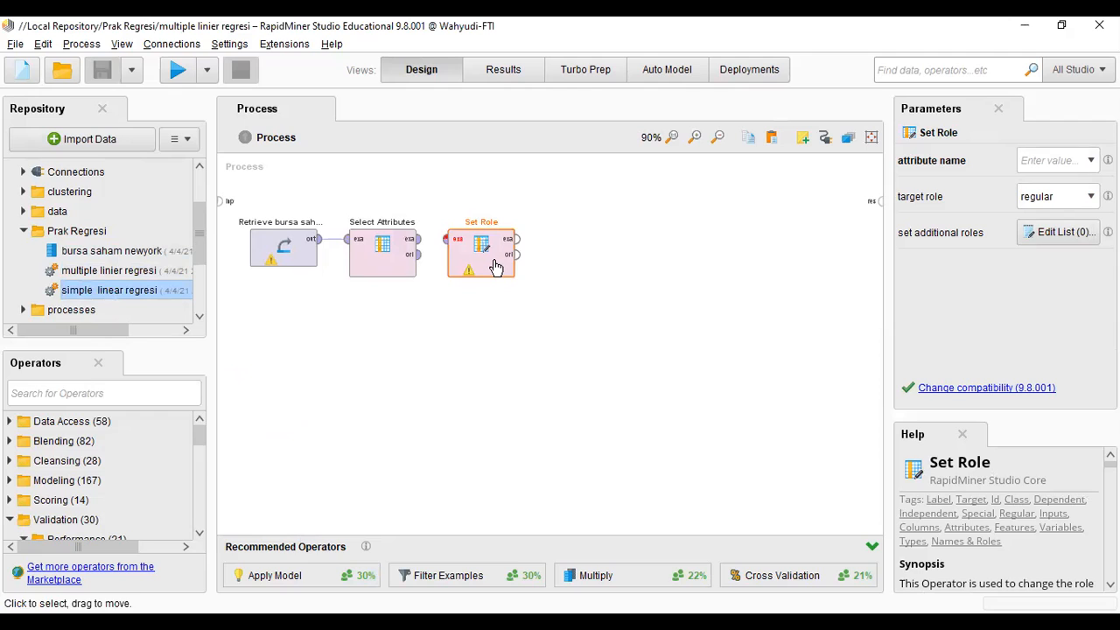
# Step: Connect the Select Attributes example set output to Set Role and give the close attribute the target role label
pyautogui.click(418, 238)
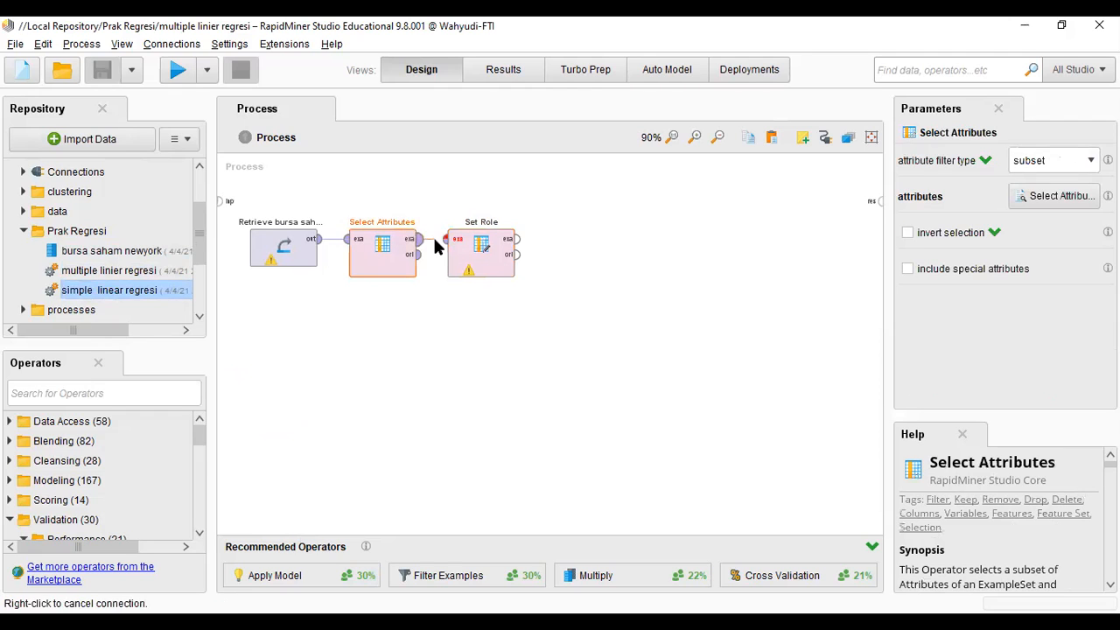
pyautogui.click(447, 239)
pyautogui.click(487, 244)
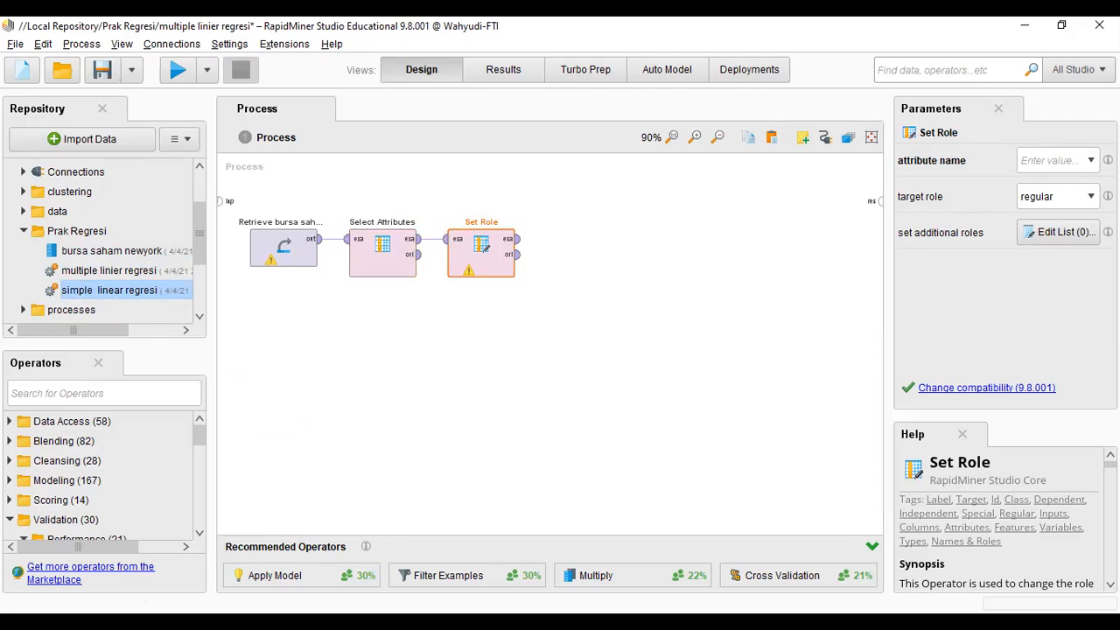
pyautogui.click(1090, 160)
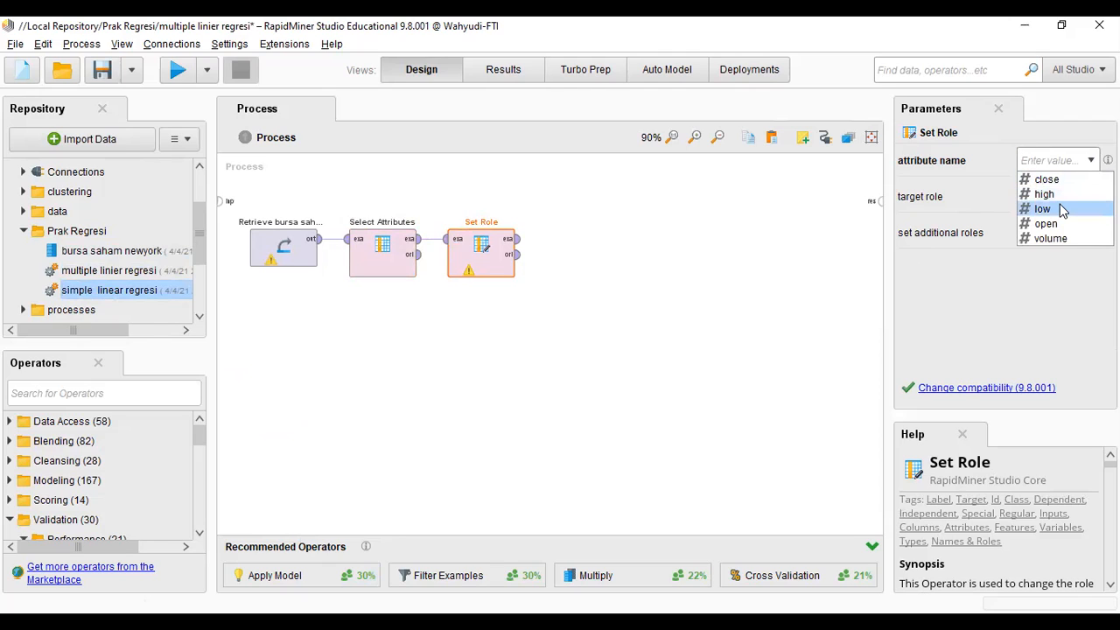
pyautogui.click(1050, 179)
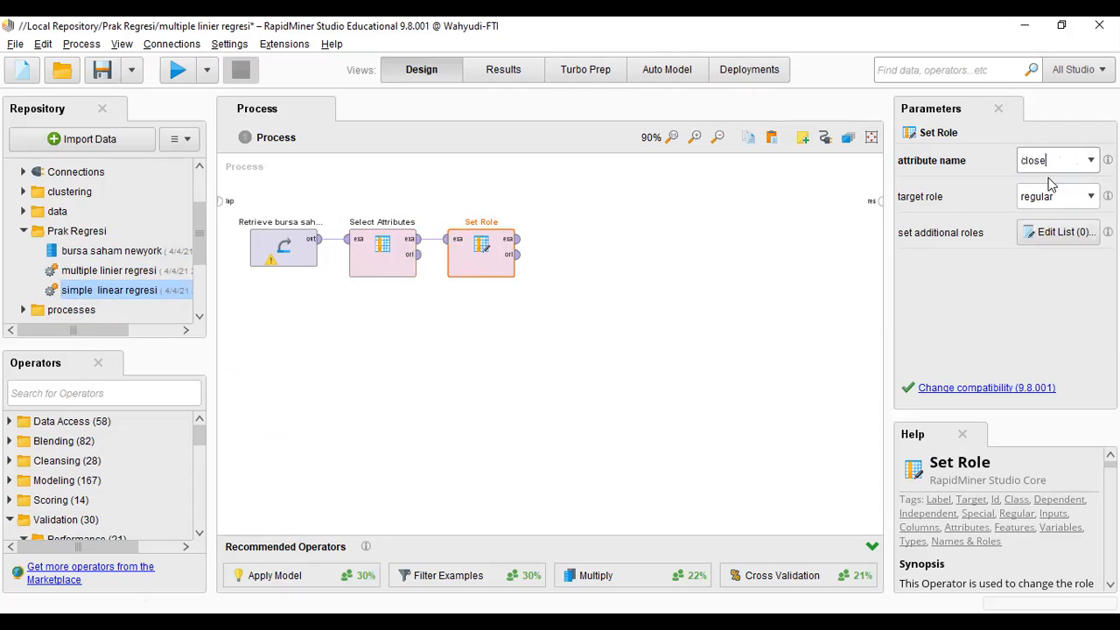
pyautogui.click(1091, 196)
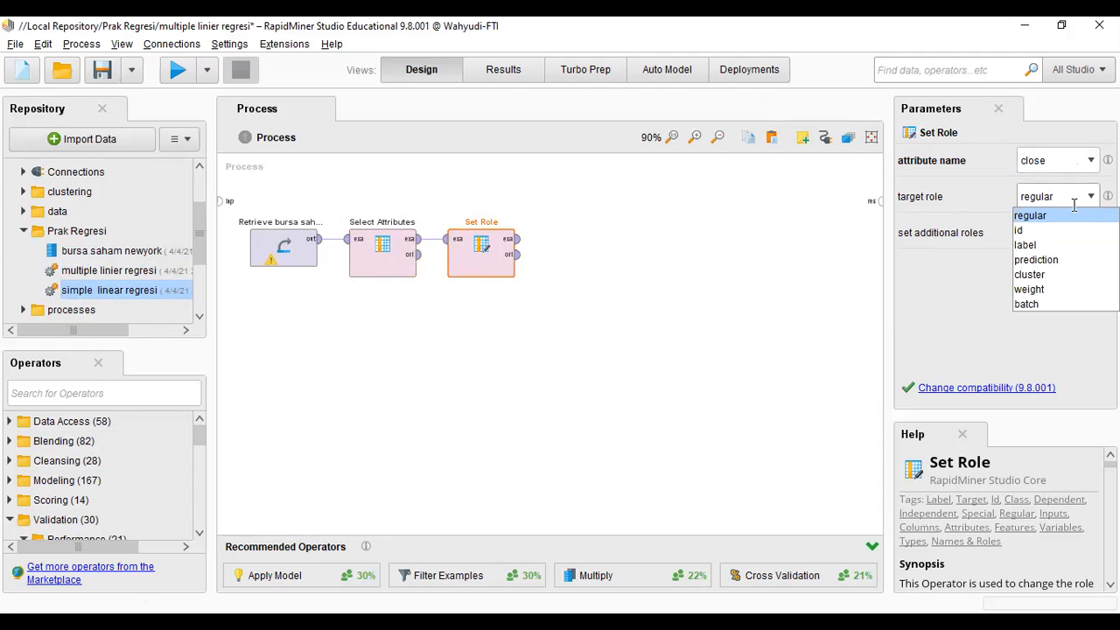
pyautogui.click(1028, 245)
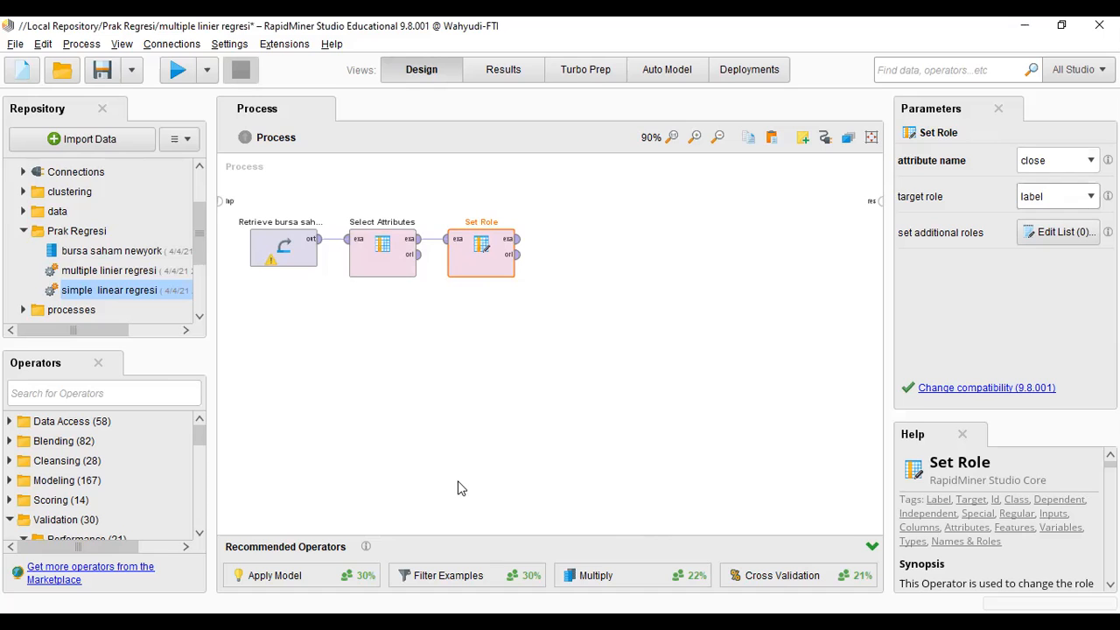
# Step: Add a Split Data operator after Set Role and connect the Set Role example set output to its input
pyautogui.click(163, 387)
pyautogui.write('spli')
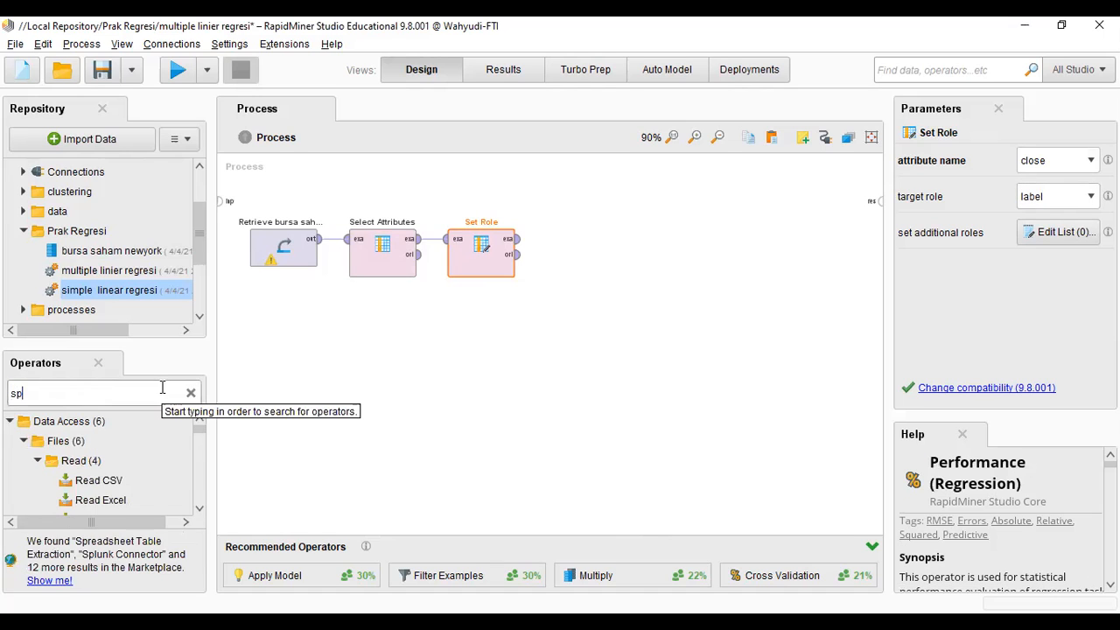
pyautogui.moveTo(101, 493); pyautogui.dragTo(574, 248)
pyautogui.click(521, 246)
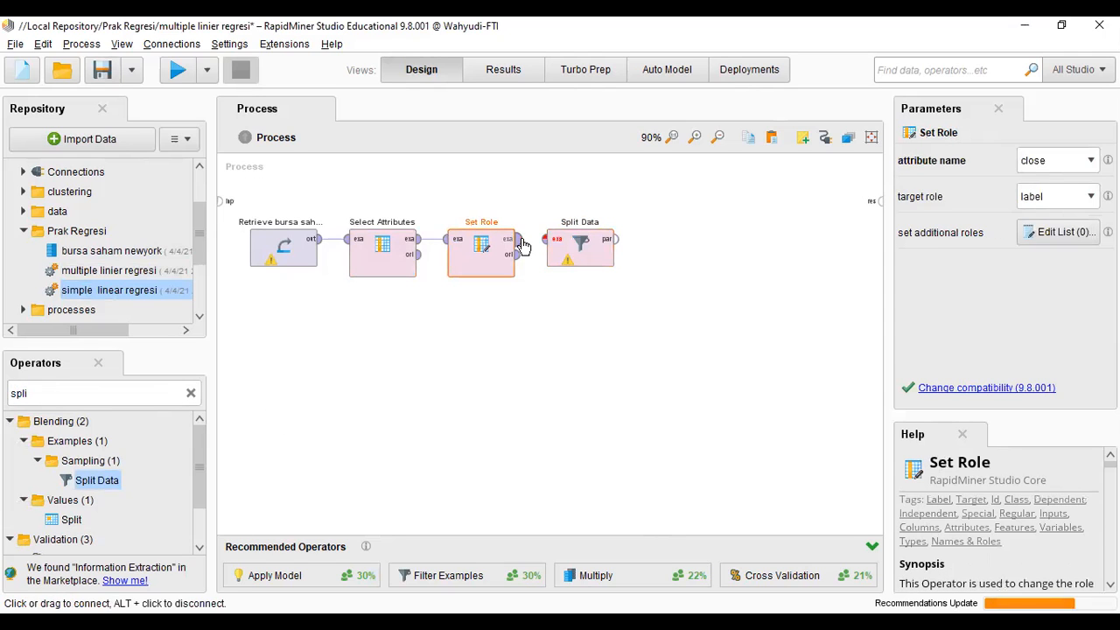
pyautogui.click(519, 242)
pyautogui.click(549, 242)
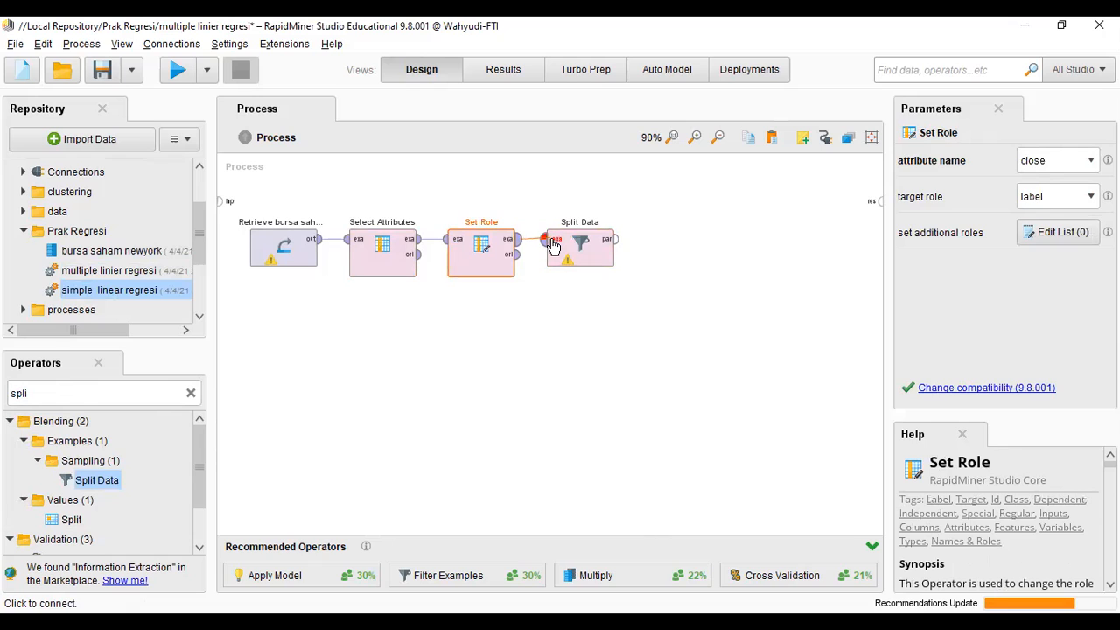
# Step: Define two partition ratios for the Split Data operator, with 0.8 as the first ratio, and apply them
pyautogui.click(585, 250)
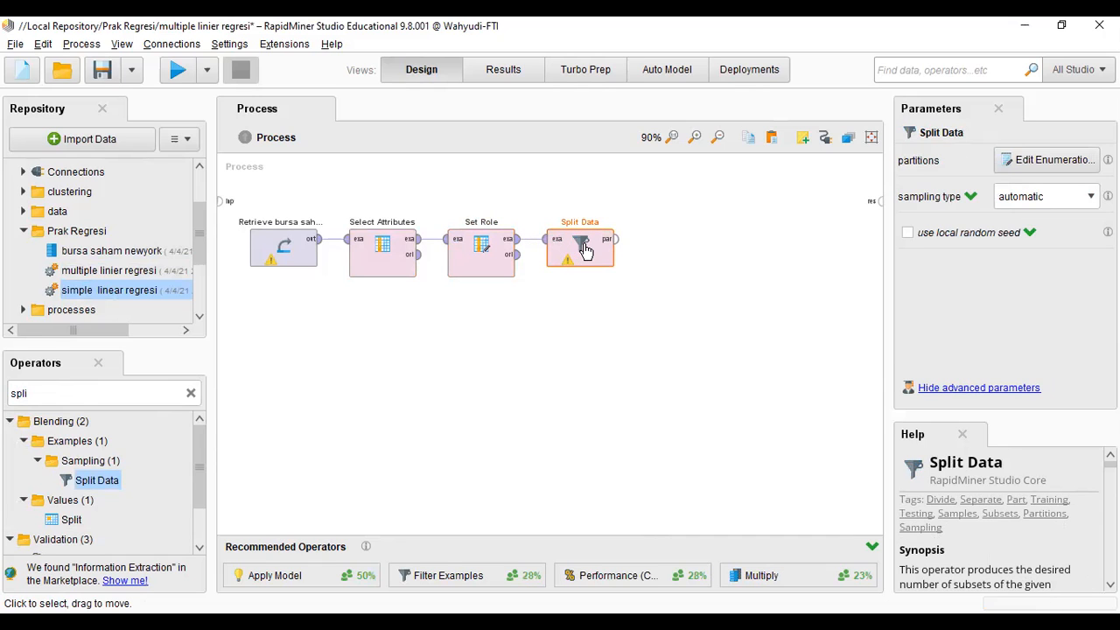
pyautogui.click(1006, 161)
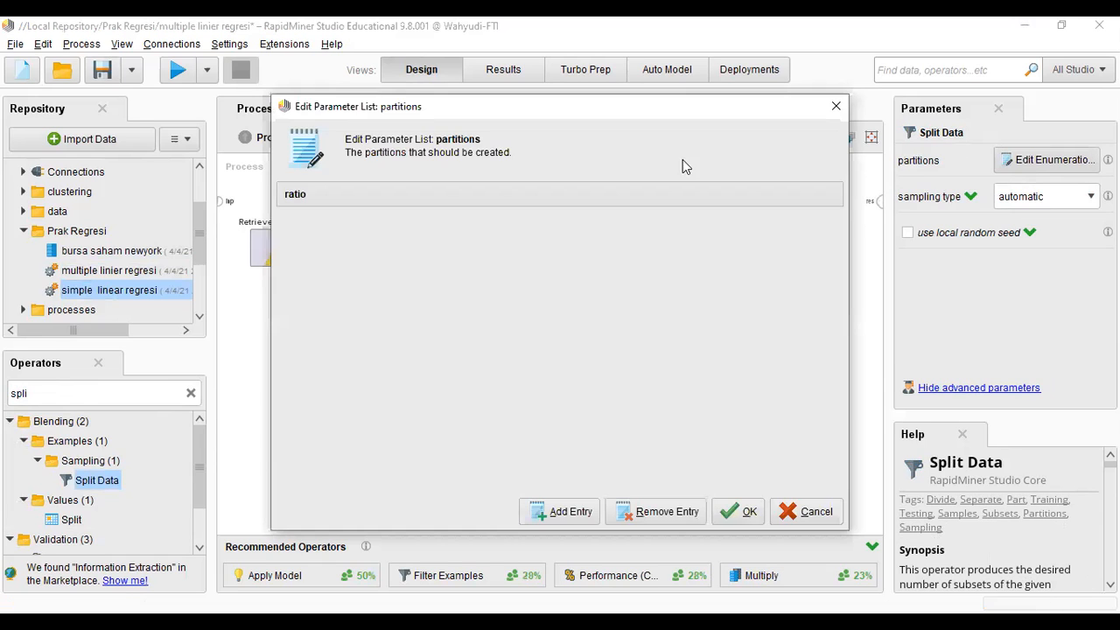
pyautogui.click(559, 511)
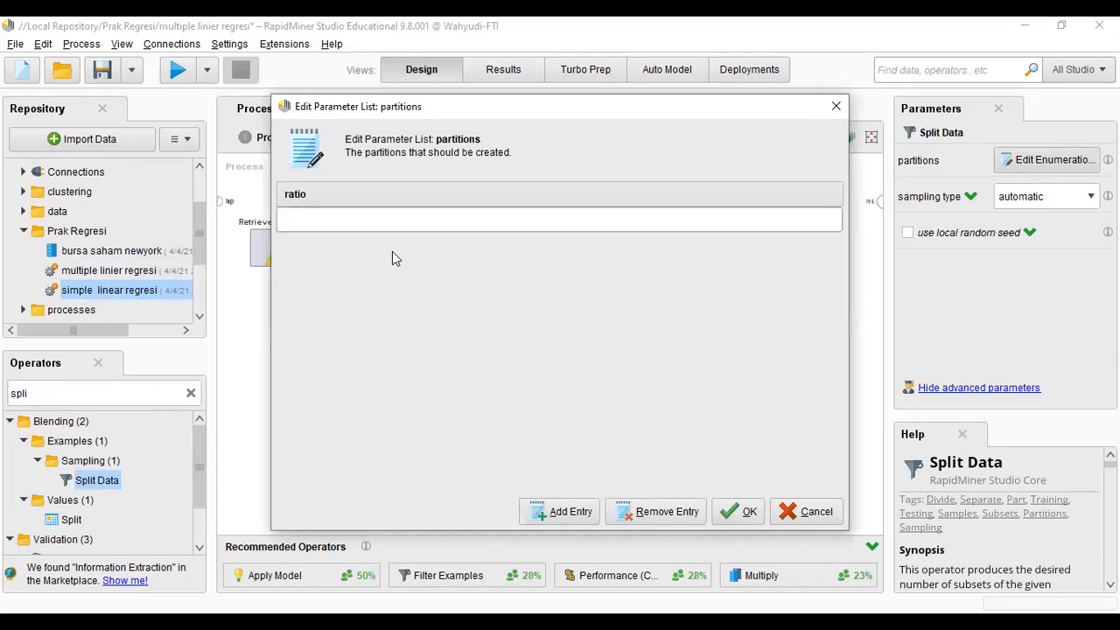
pyautogui.write('0.8')
pyautogui.click(553, 512)
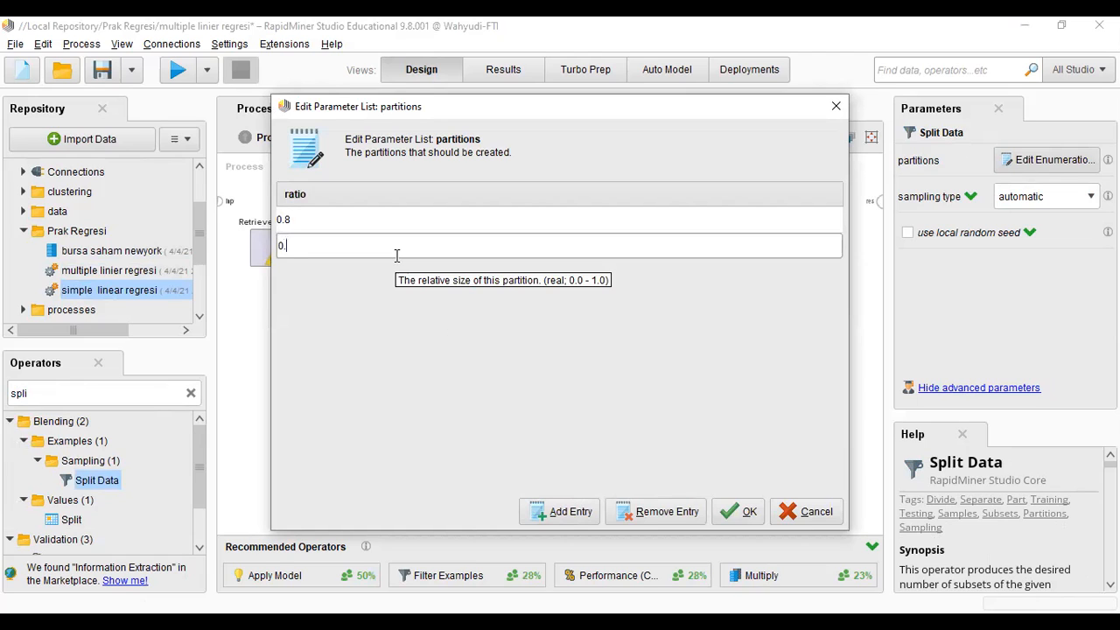
pyautogui.click(741, 509)
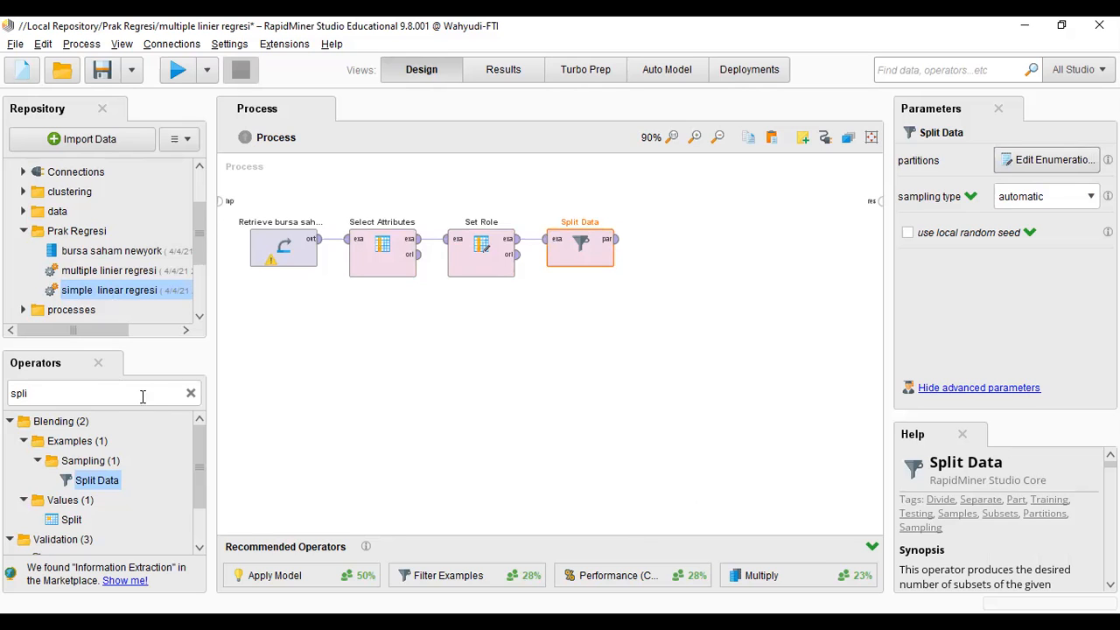
# Step: Search the operators for "linear" and add a Linear Regression operator after Split Data
pyautogui.click(191, 393)
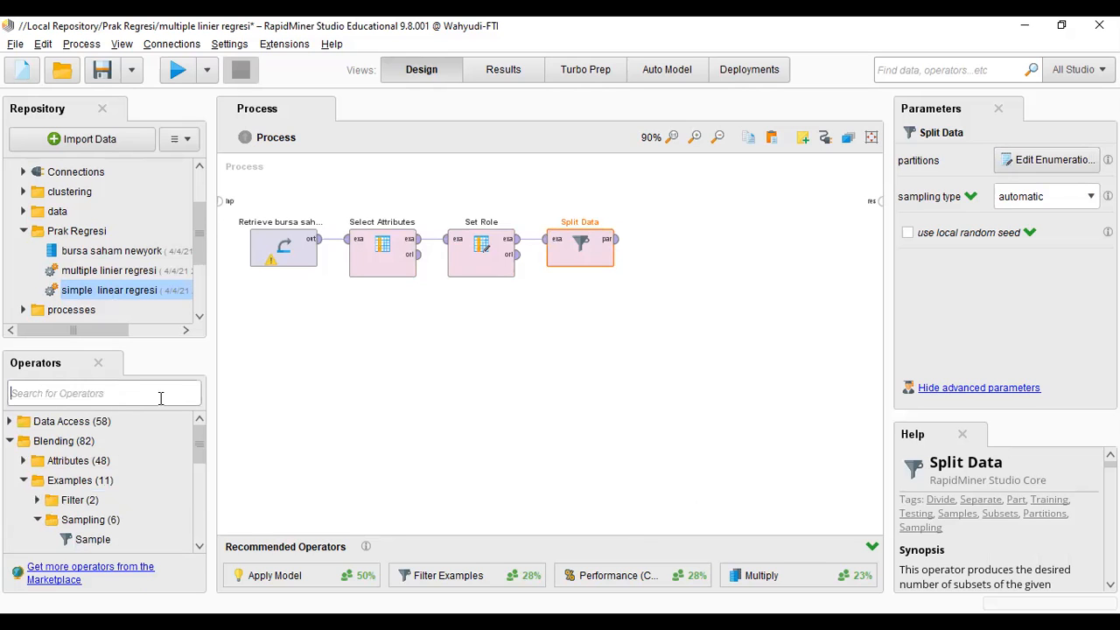
pyautogui.write('linier')
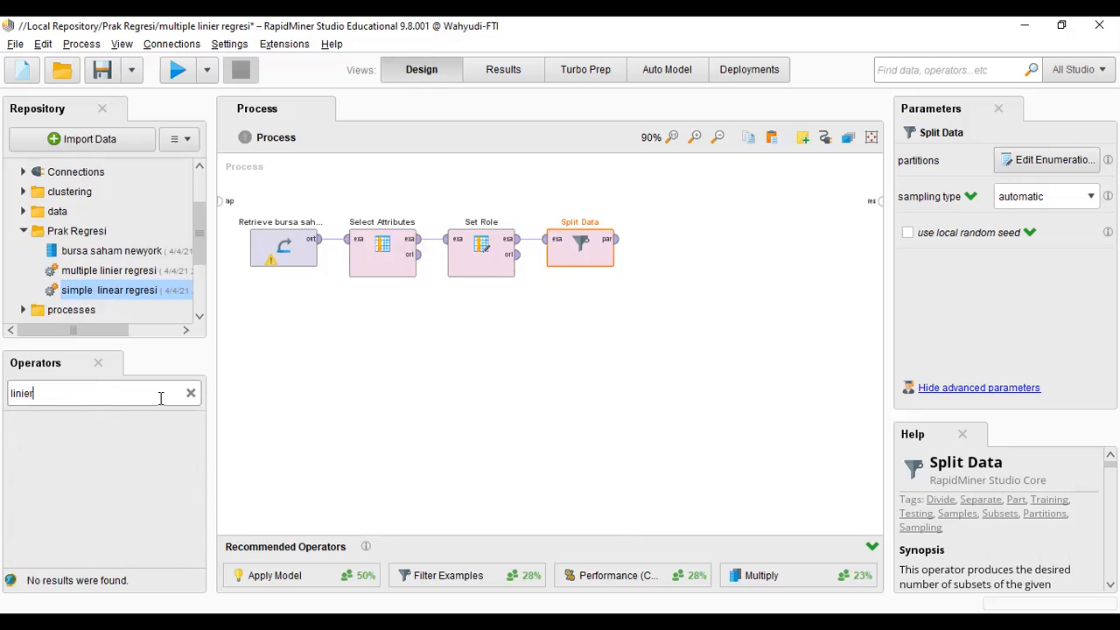
pyautogui.press('BackSpace')
pyautogui.press('BackSpace')
pyautogui.press('BackSpace')
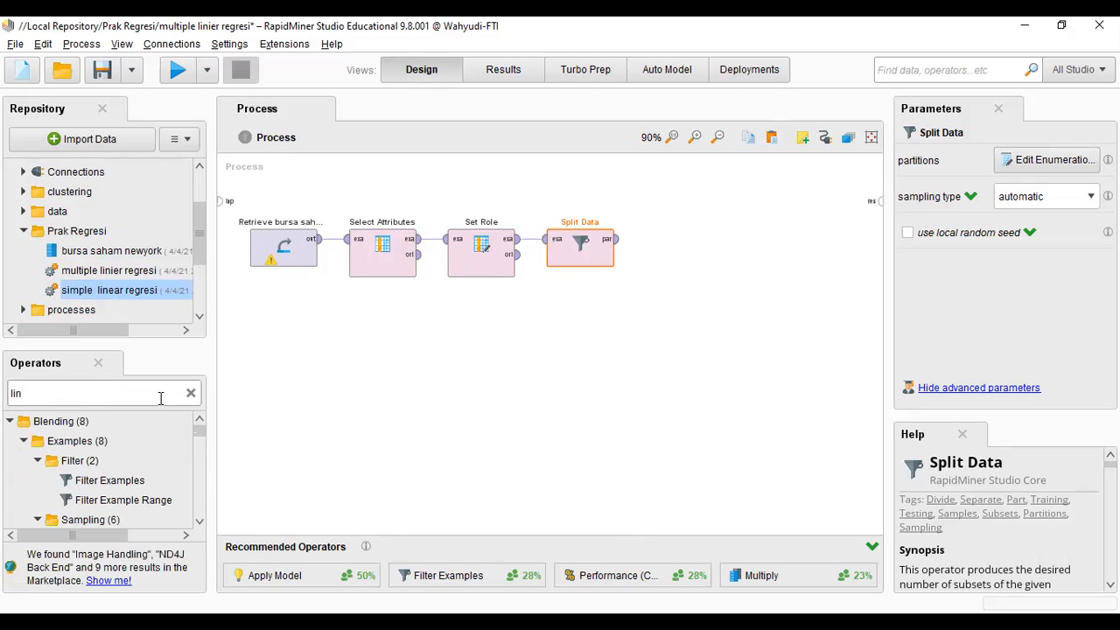
pyautogui.write('ea')
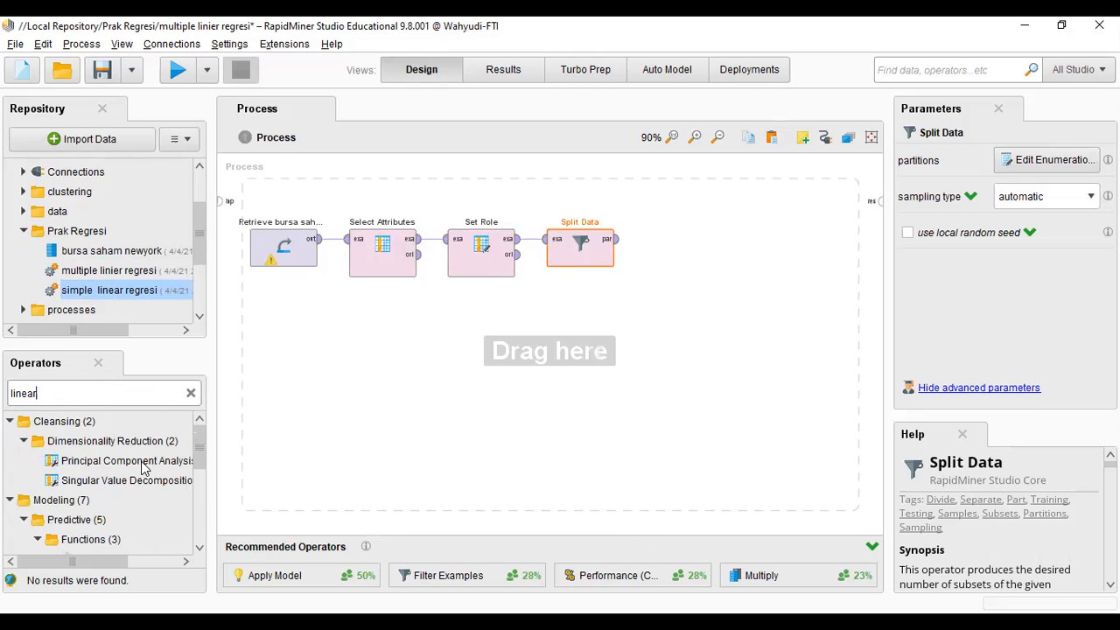
pyautogui.write('r')
pyautogui.scroll(-3, 195, 472)
pyautogui.scroll(-1, 195, 485)
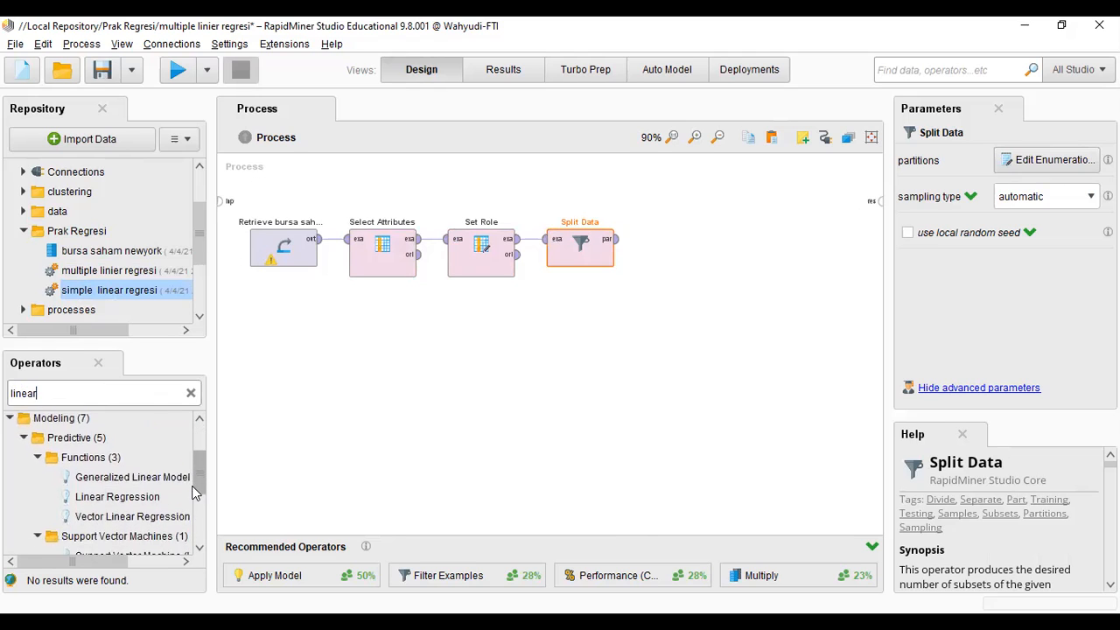
pyautogui.moveTo(125, 484); pyautogui.dragTo(672, 249)
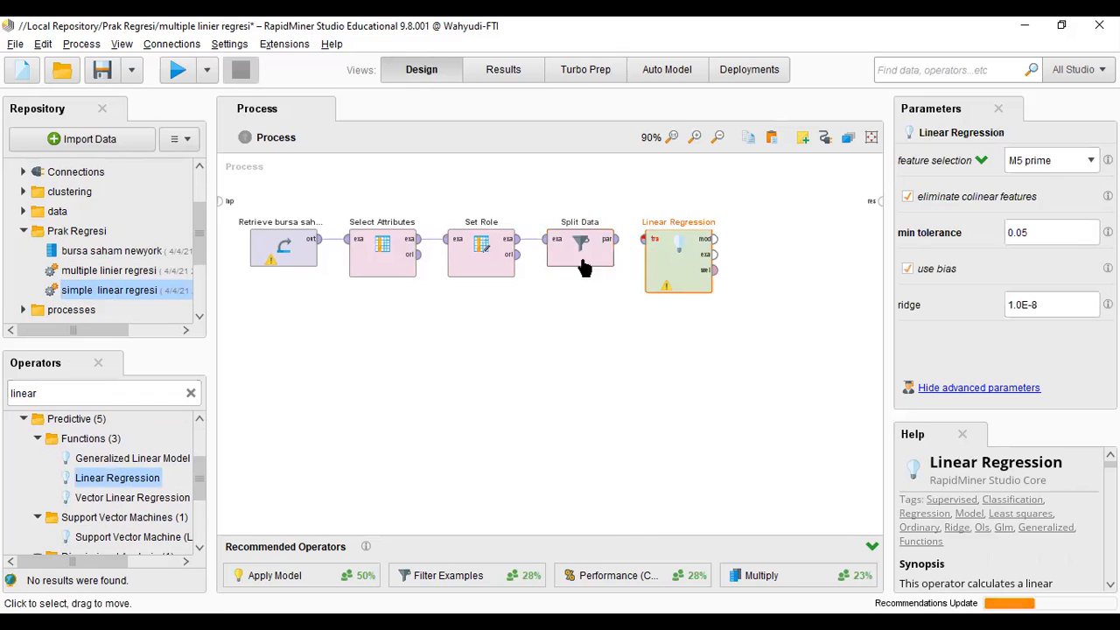
# Step: Connect the first partition output of Split Data to the training input of Linear Regression
pyautogui.click(617, 249)
pyautogui.click(619, 250)
pyautogui.click(647, 248)
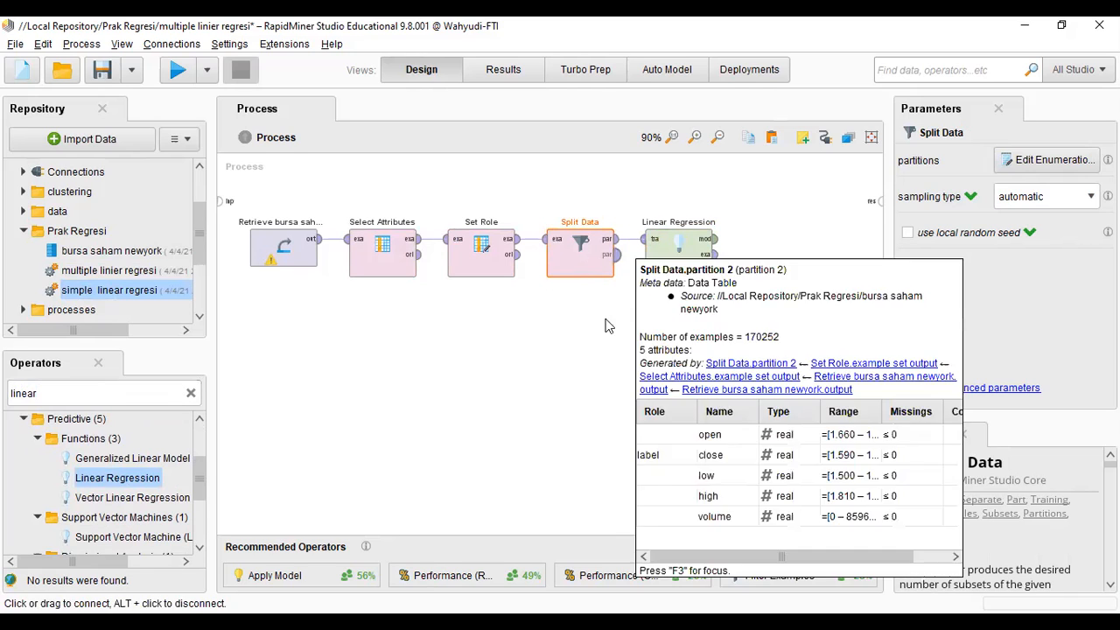
# Step: Add an Apply Model operator after Linear Regression and connect the model output of Linear Regression to its model input
pyautogui.click(717, 138)
pyautogui.click(717, 138)
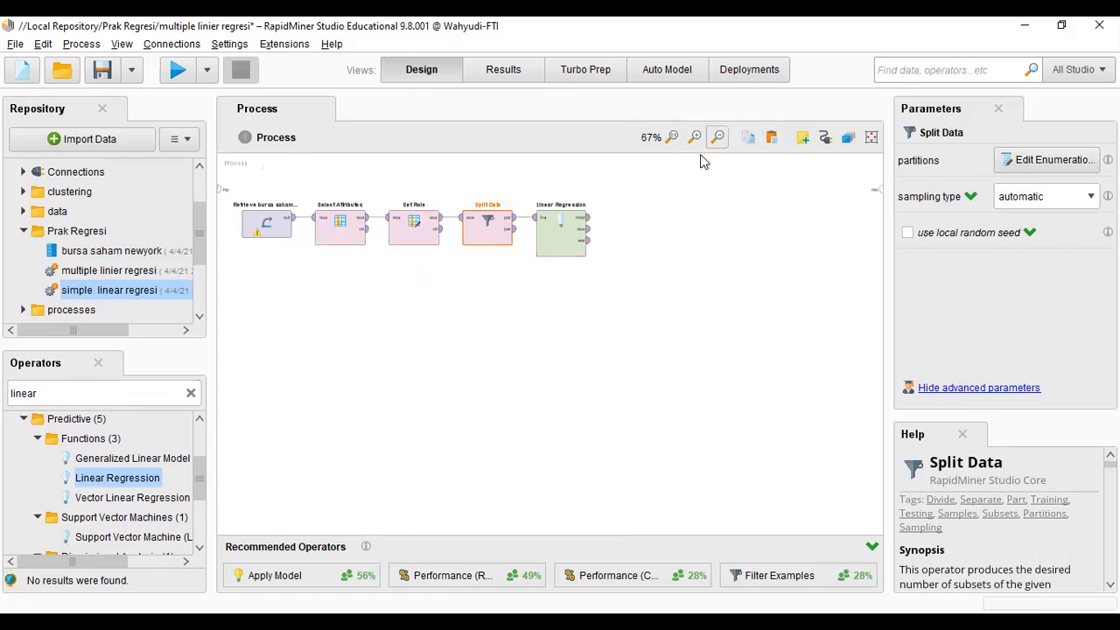
pyautogui.moveTo(315, 581); pyautogui.dragTo(668, 219)
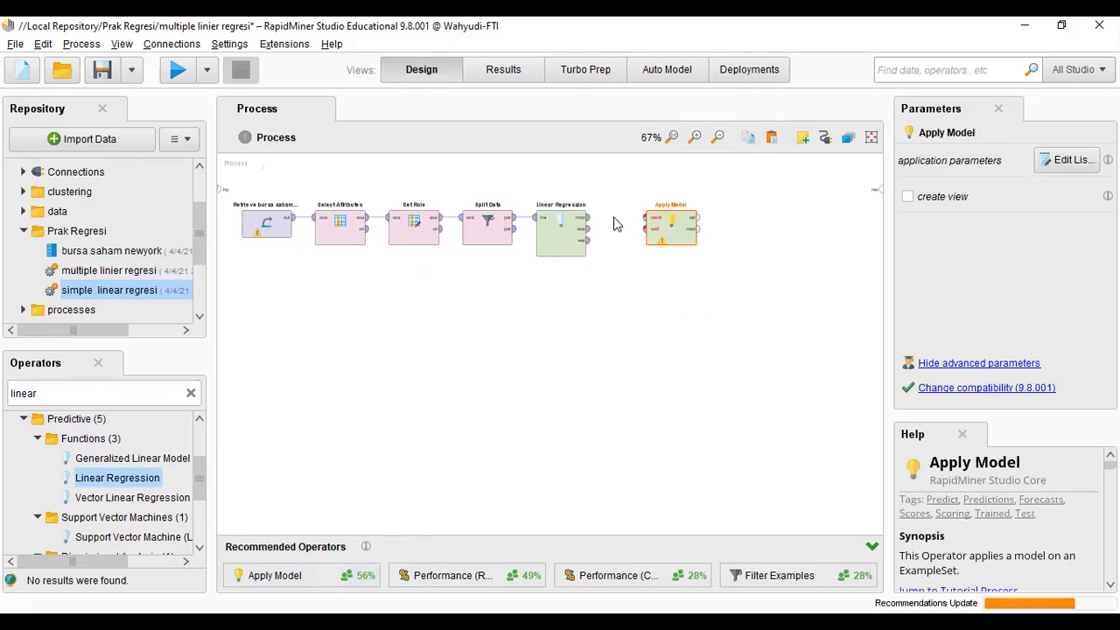
pyautogui.click(585, 220)
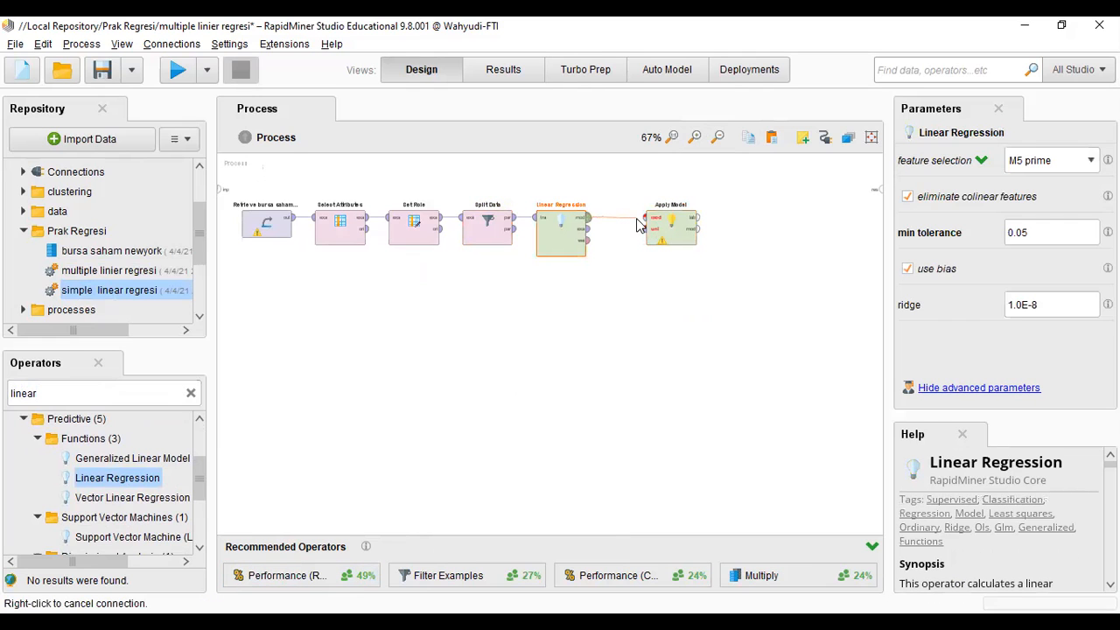
pyautogui.click(649, 218)
# Step: Connect the example set output of Linear Regression to the unlabelled data input of Apply Model
pyautogui.click(674, 238)
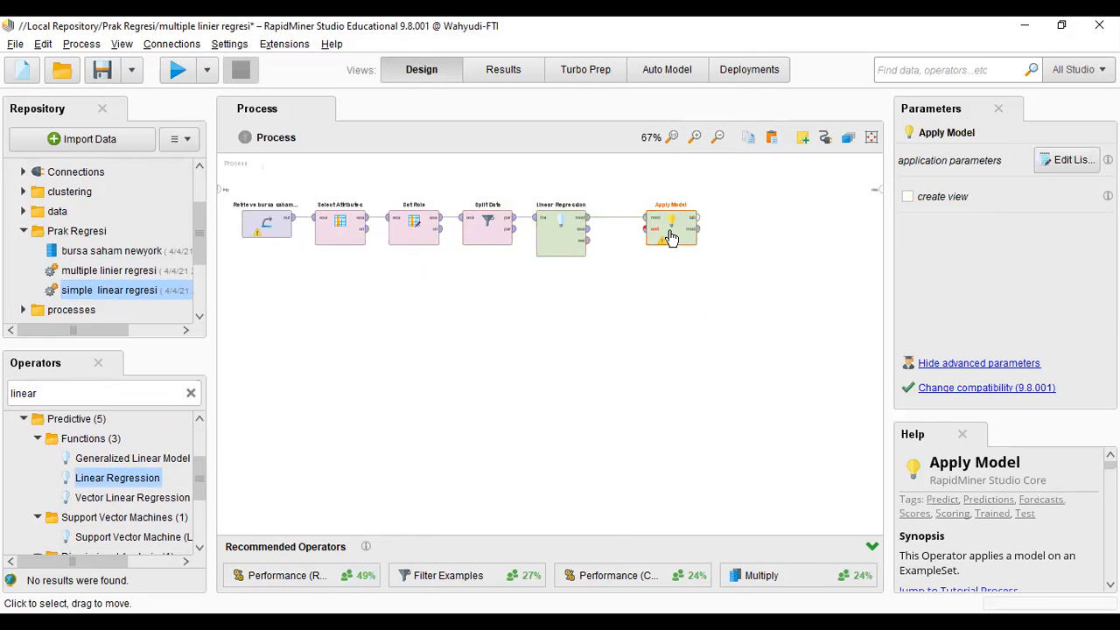
pyautogui.click(591, 238)
pyautogui.moveTo(591, 238); pyautogui.dragTo(645, 229)
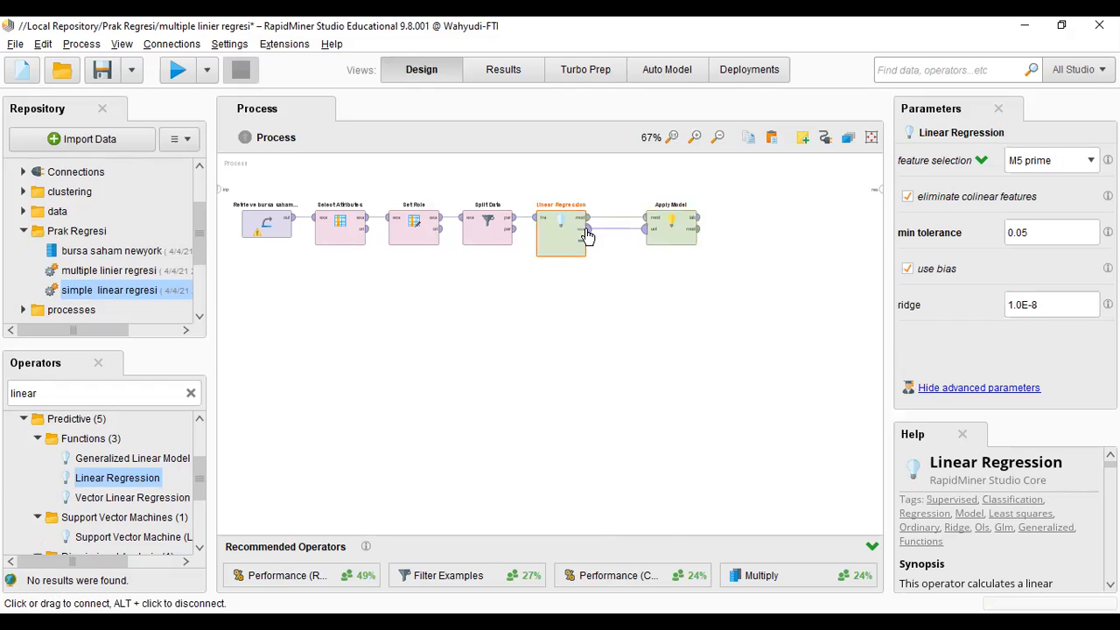
pyautogui.moveTo(587, 236)
# Step: Add a Performance (Regression) operator fed by Apply Model's labelled data and connect its performance and example set outputs to the process results
pyautogui.moveTo(295, 576); pyautogui.dragTo(742, 218)
pyautogui.click(702, 219)
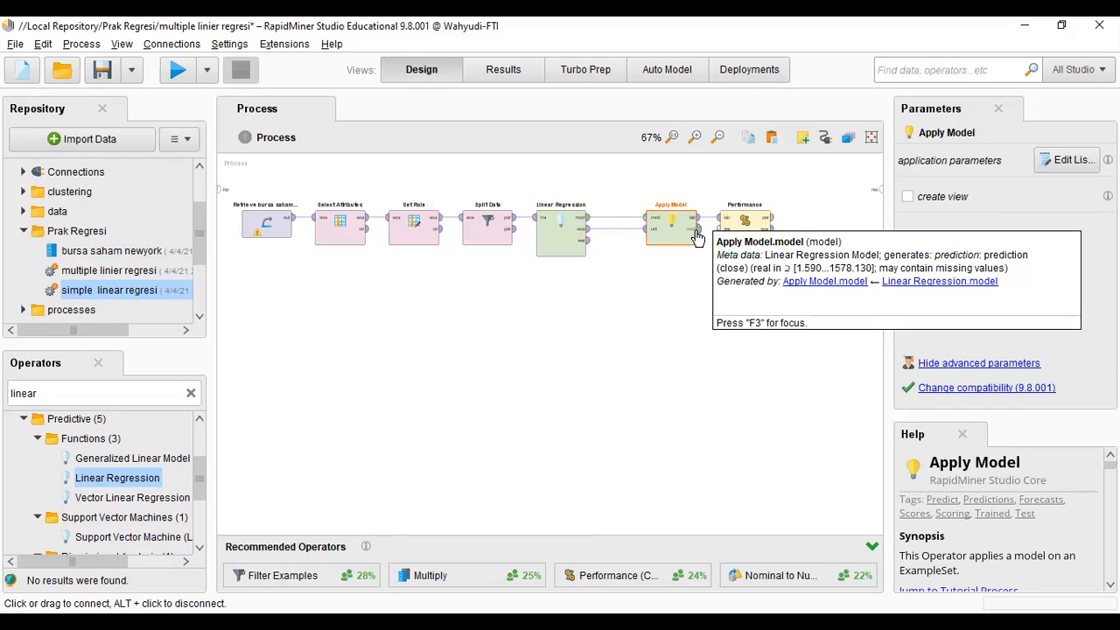
pyautogui.click(773, 224)
pyautogui.click(875, 188)
pyautogui.click(771, 230)
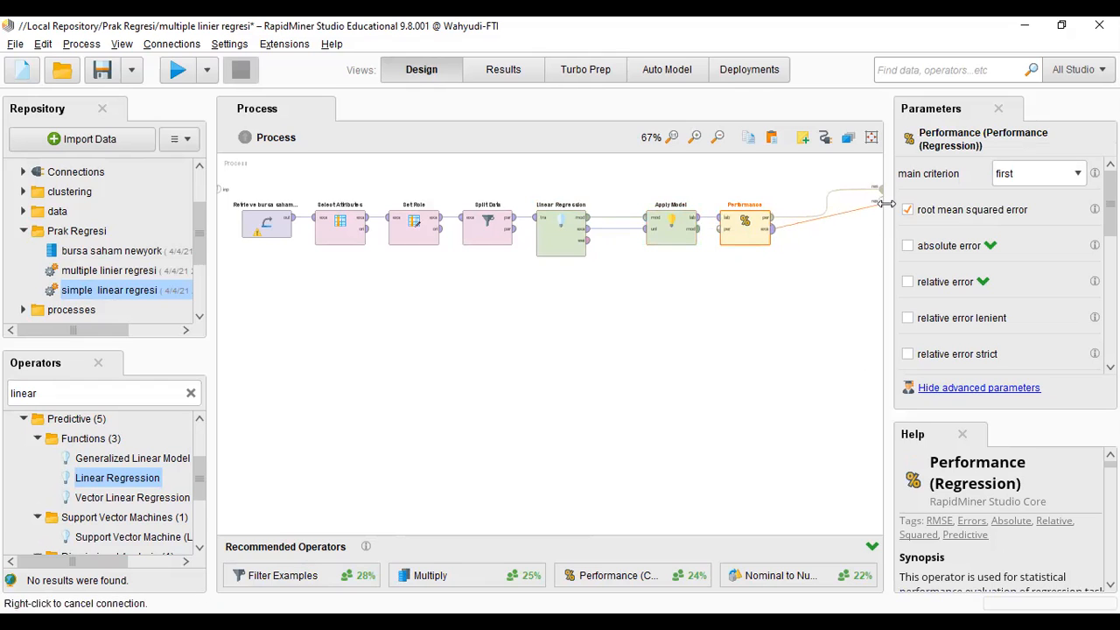
pyautogui.click(878, 201)
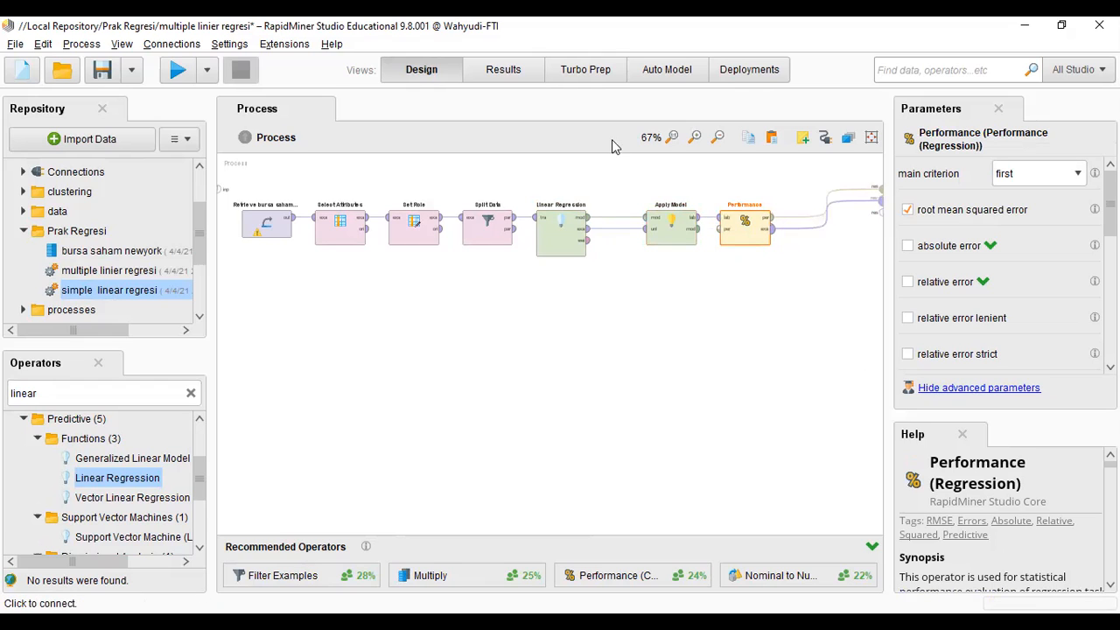
# Step: Run the process and examine the predicted close values and the root mean squared error
pyautogui.click(179, 70)
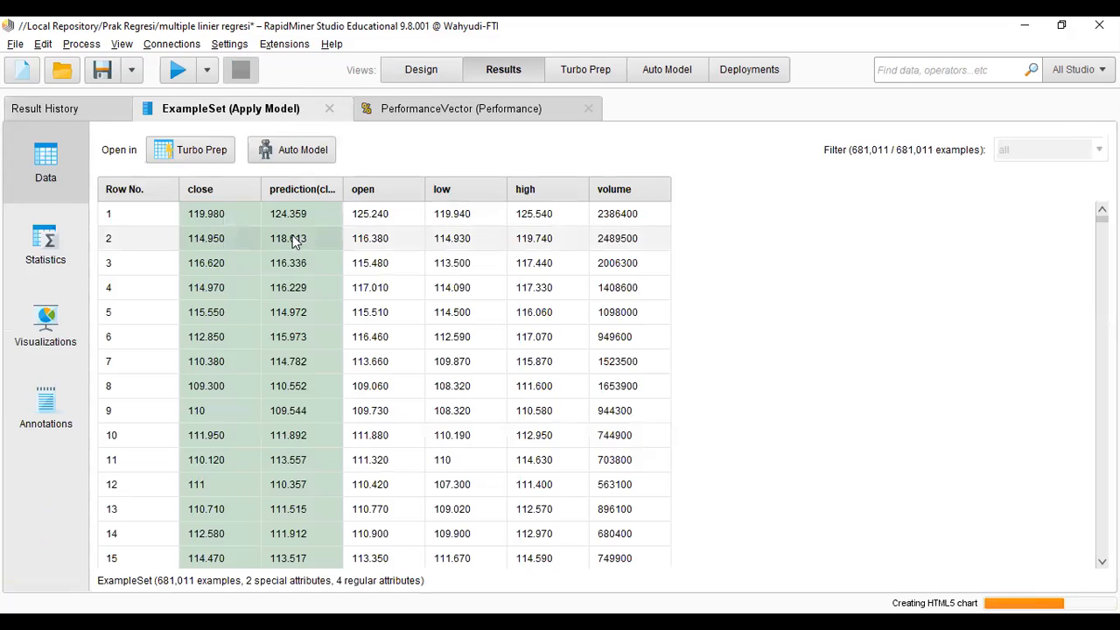
pyautogui.moveTo(346, 188); pyautogui.dragTo(364, 189)
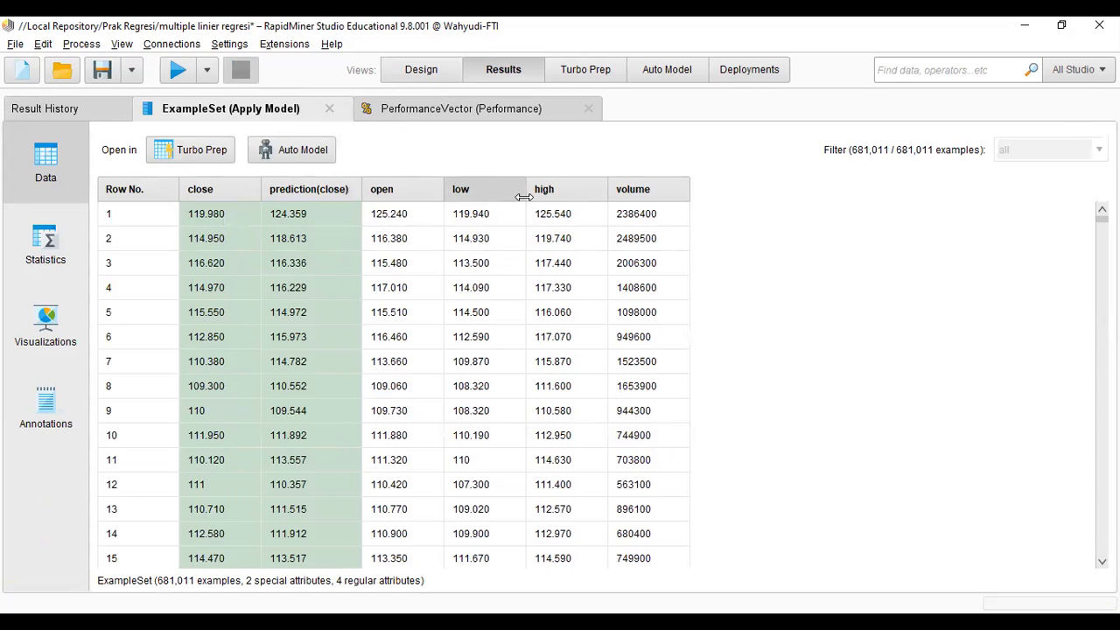
pyautogui.click(457, 112)
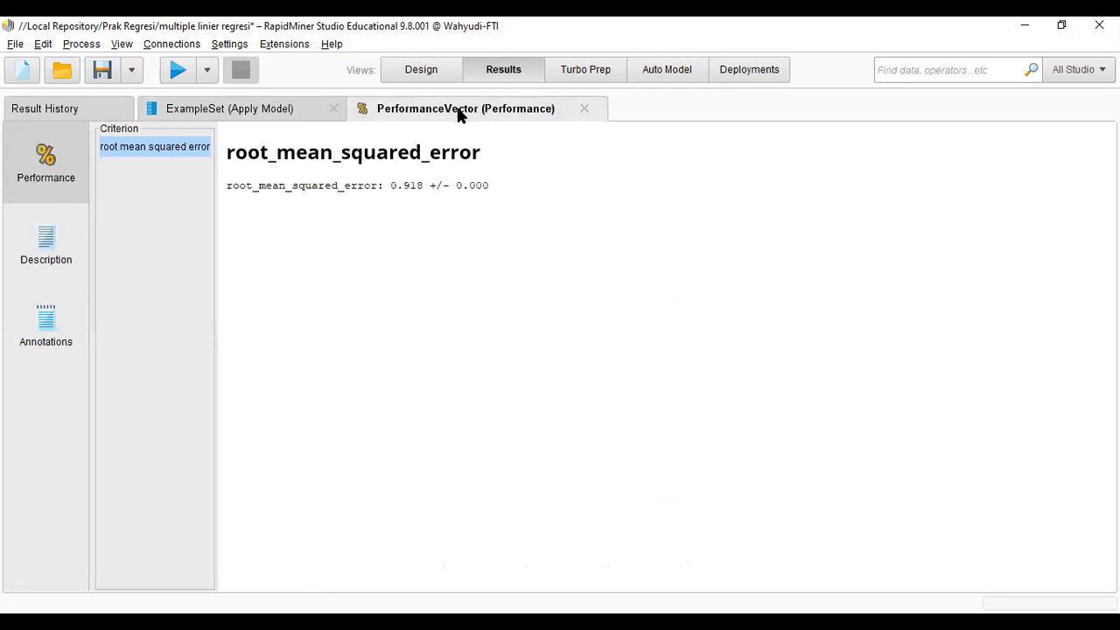
pyautogui.click(302, 107)
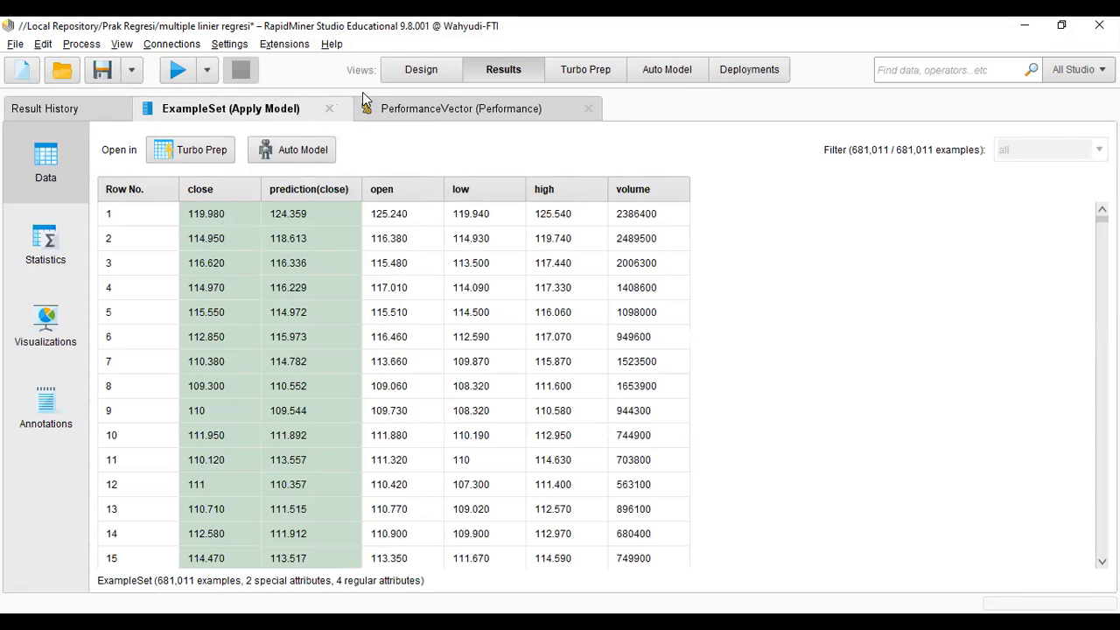
# Step: Connect the weights output of Linear Regression to the third result port of the process and run the process
pyautogui.click(418, 76)
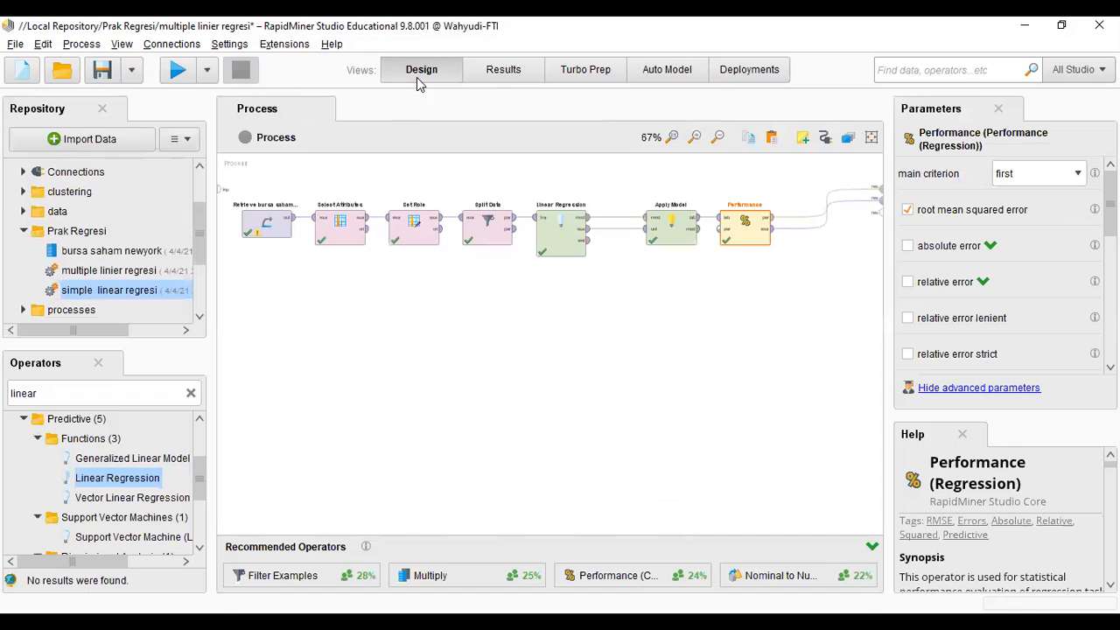
pyautogui.click(587, 249)
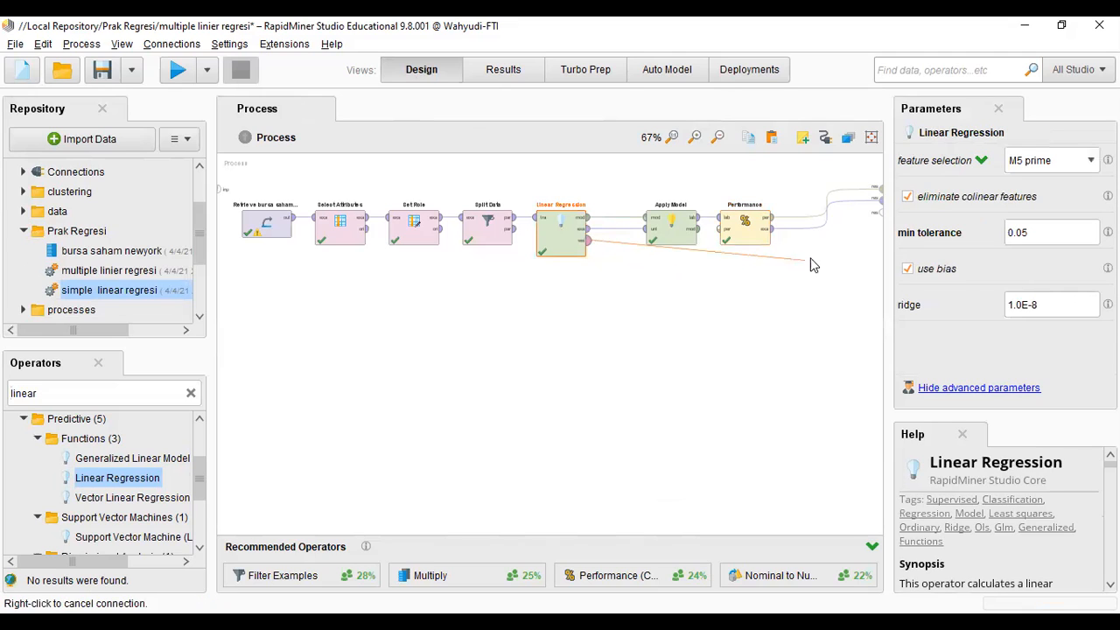
pyautogui.click(878, 223)
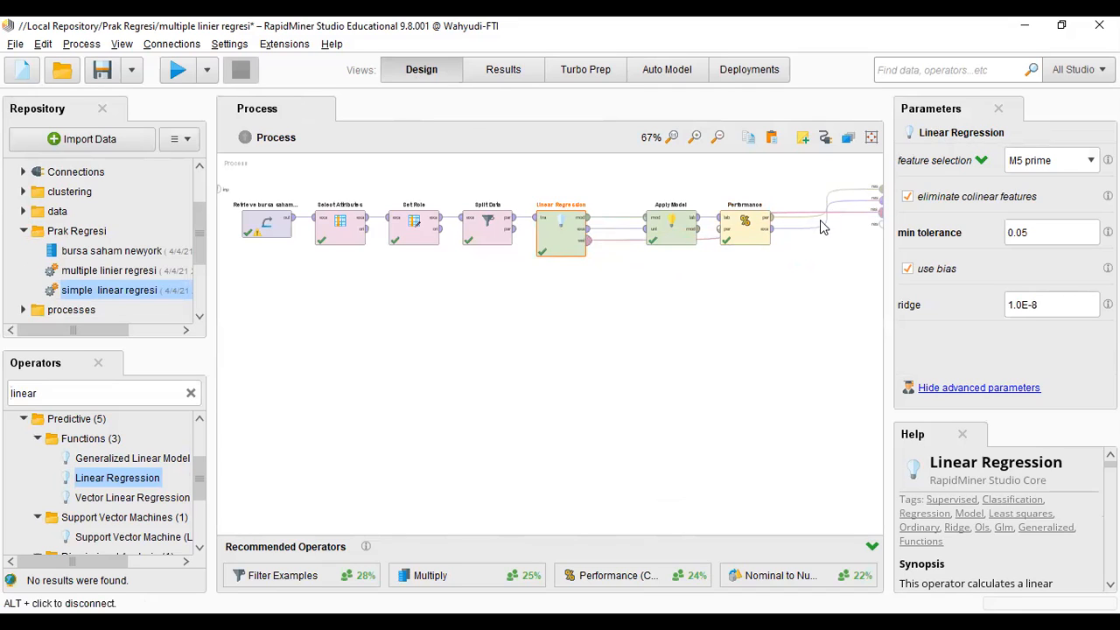
pyautogui.click(178, 73)
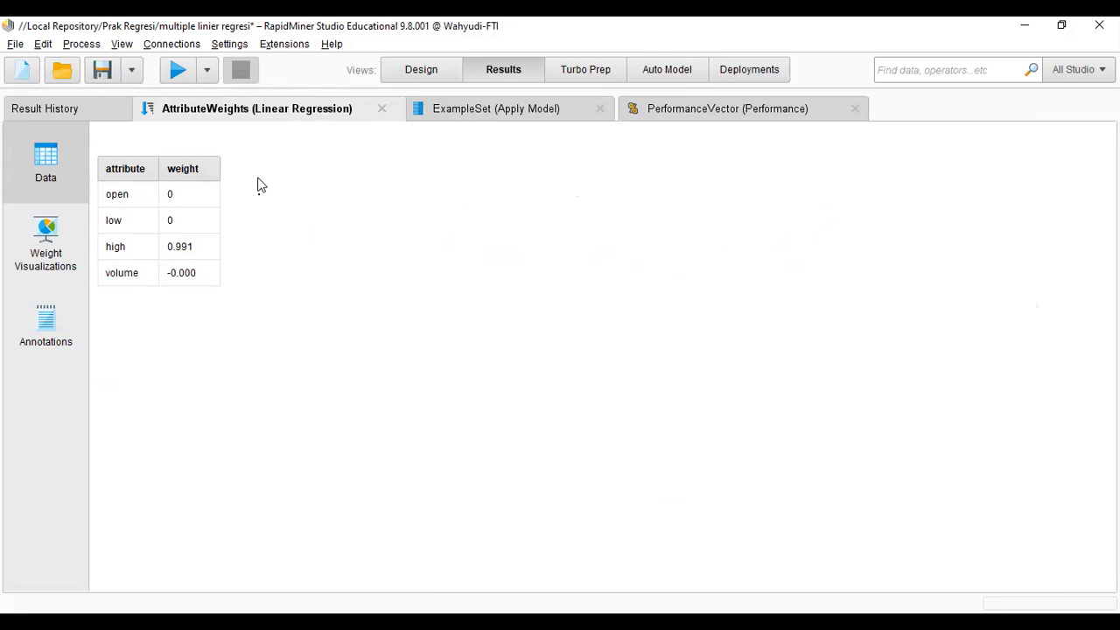
# Step: Examine the attribute weights for open, low, high and volume, along with the example set of predictions
pyautogui.click(183, 224)
pyautogui.click(188, 200)
pyautogui.click(189, 221)
pyautogui.click(187, 189)
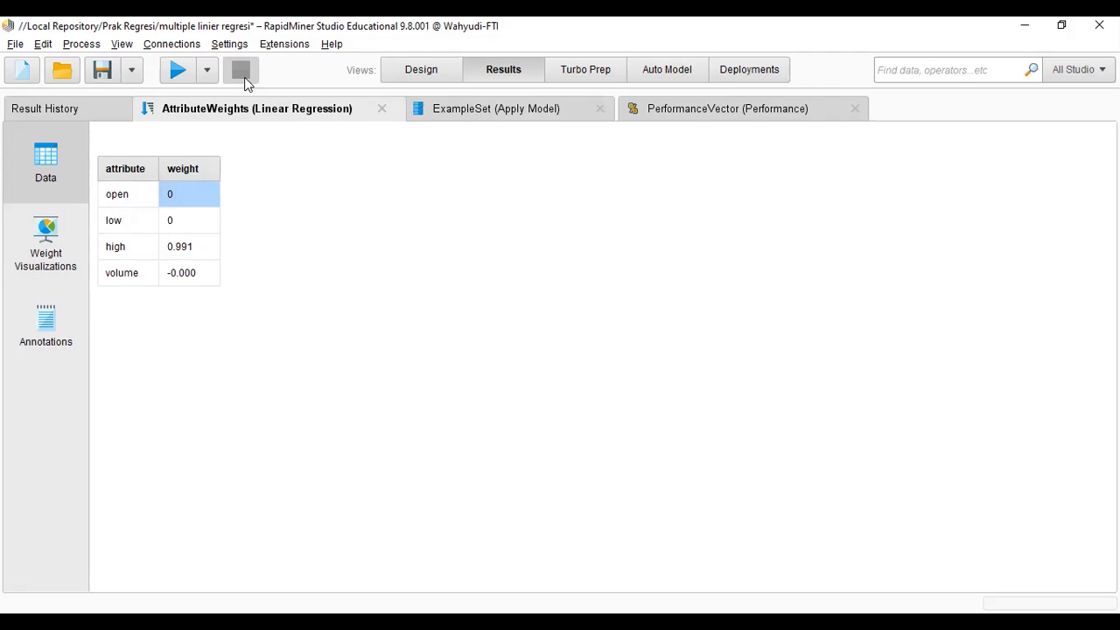
pyautogui.click(538, 116)
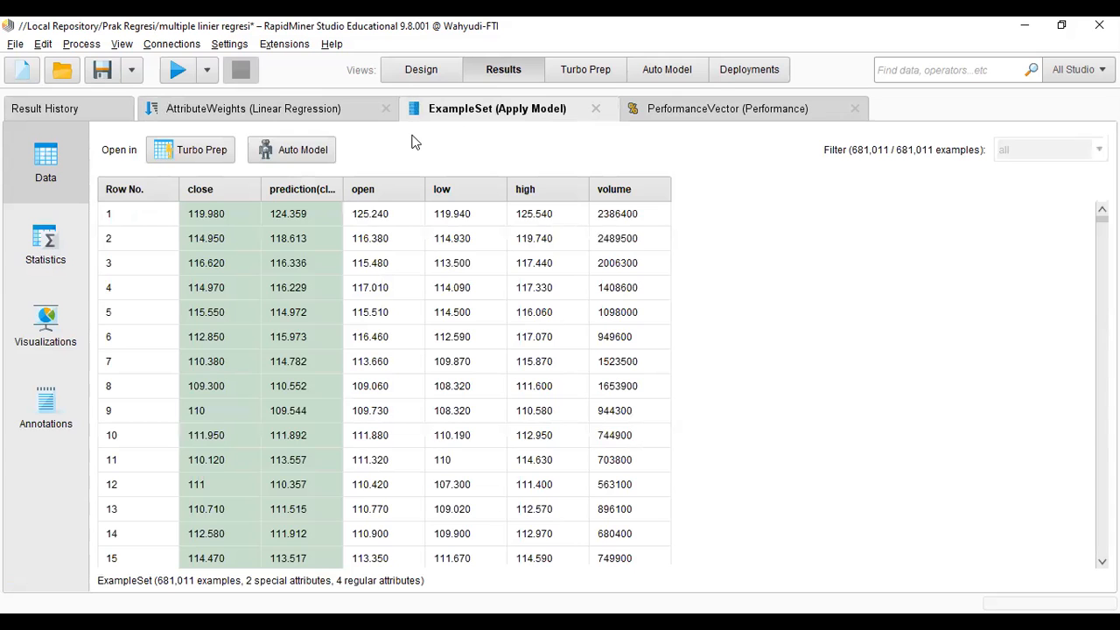
pyautogui.click(342, 106)
pyautogui.click(481, 106)
# Step: Set the first partition ratio of Split Data to 0.7, adjust the second ratio, and rerun the process
pyautogui.click(425, 70)
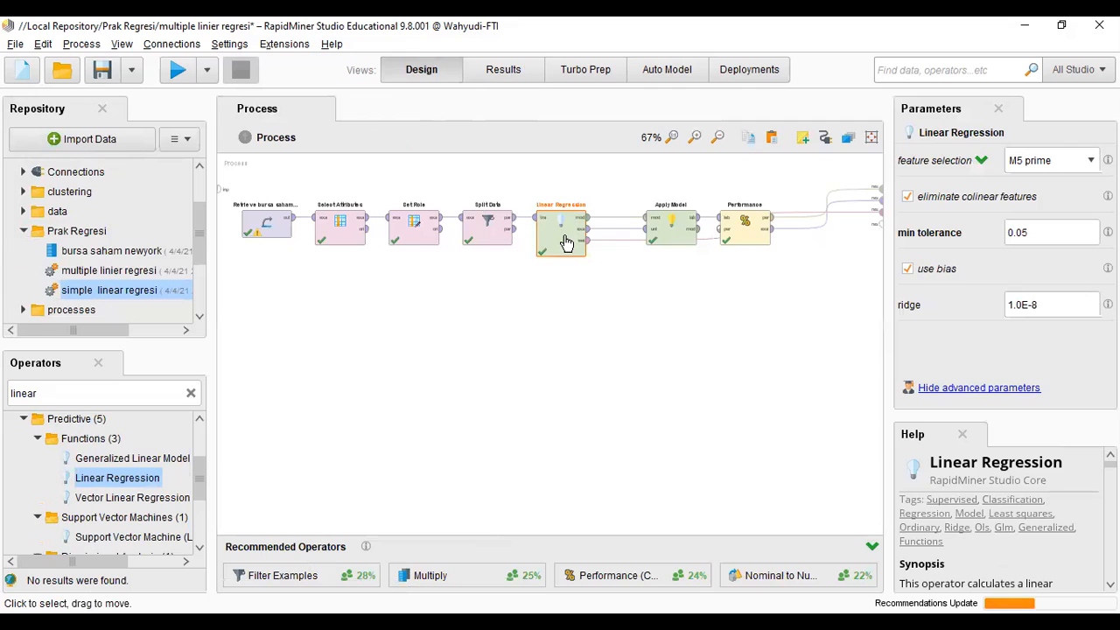
pyautogui.click(497, 225)
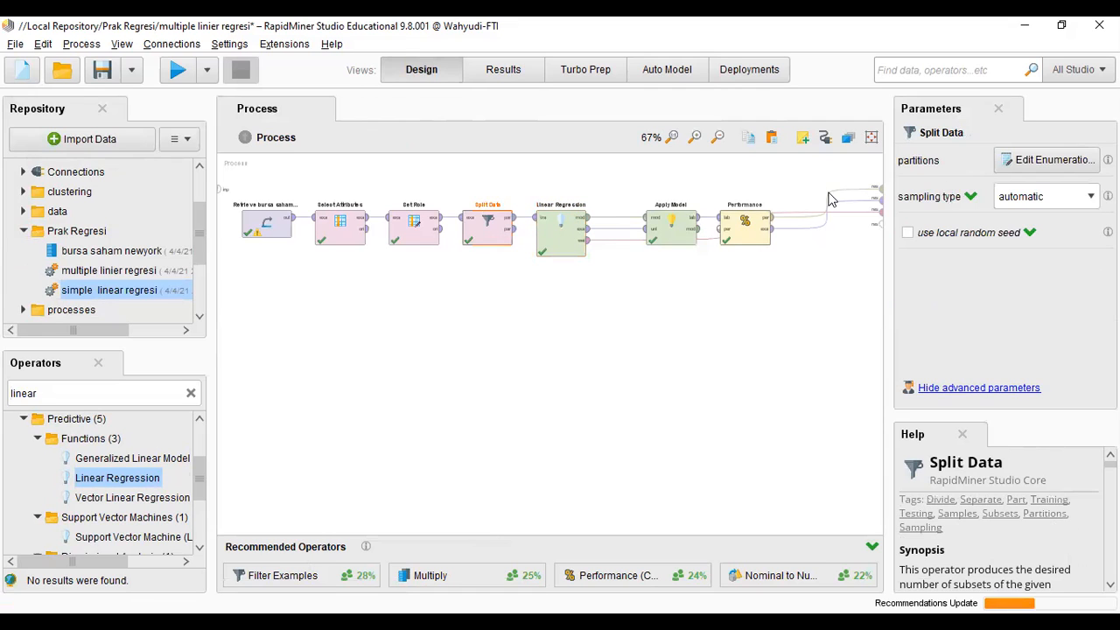
pyautogui.click(1019, 162)
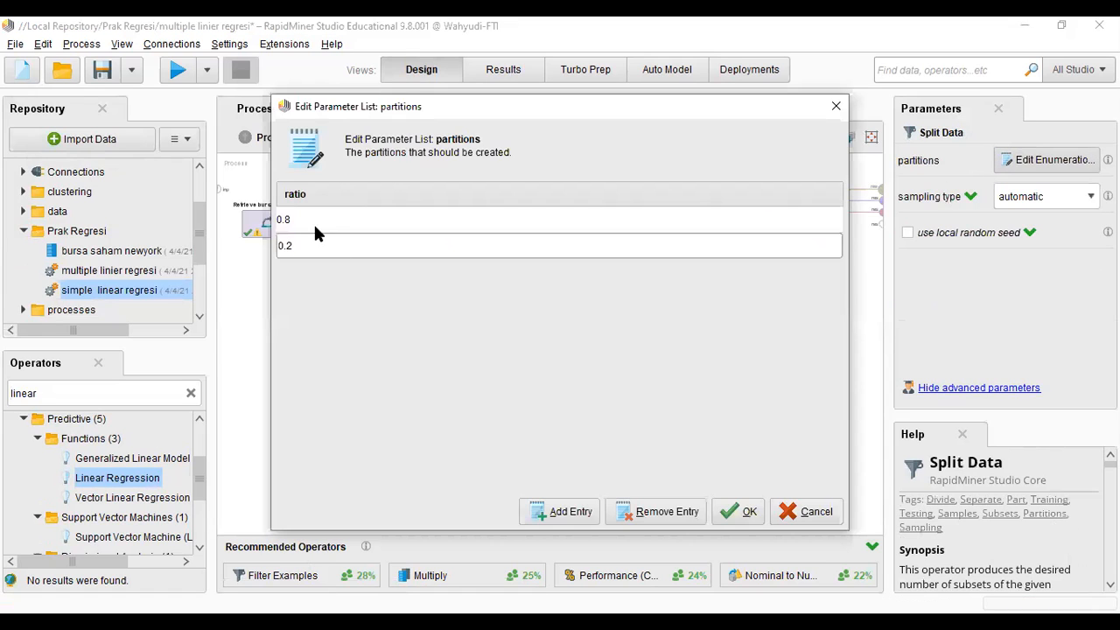
pyautogui.click(316, 220)
pyautogui.write('7')
pyautogui.click(295, 246)
pyautogui.click(738, 512)
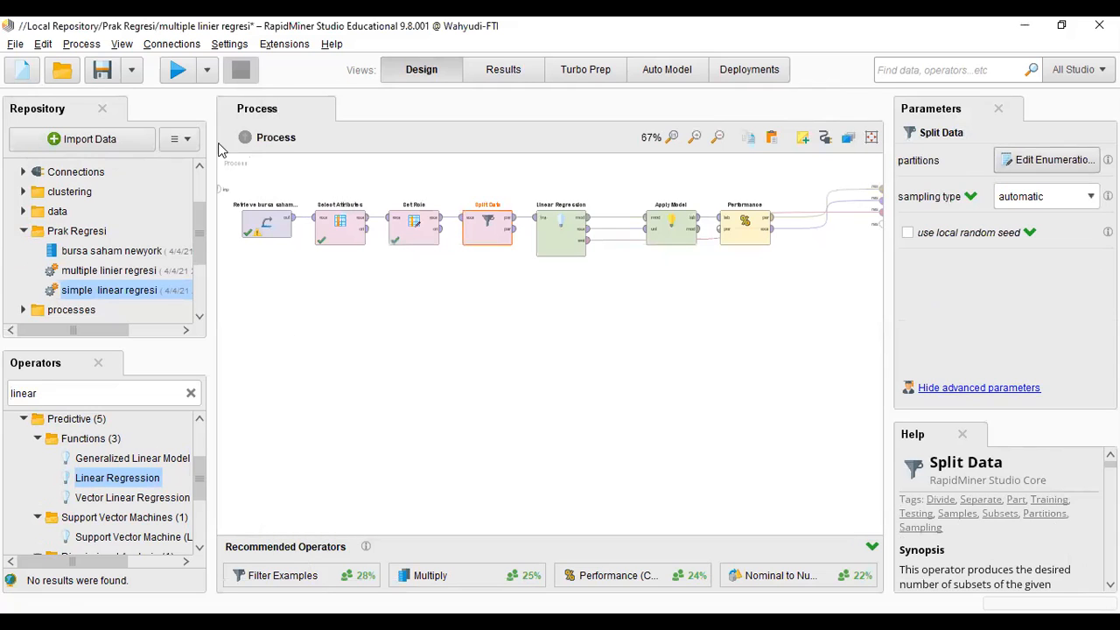
pyautogui.click(176, 72)
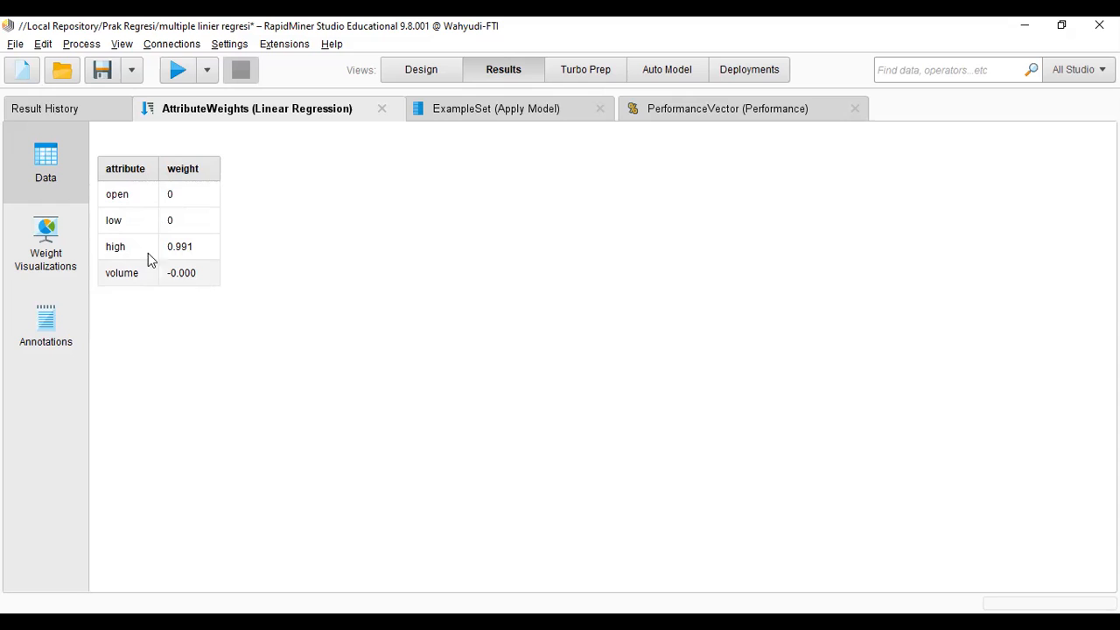
# Step: Review the rerun's weight of the high attribute, the predicted close values and the root mean squared error
pyautogui.click(197, 248)
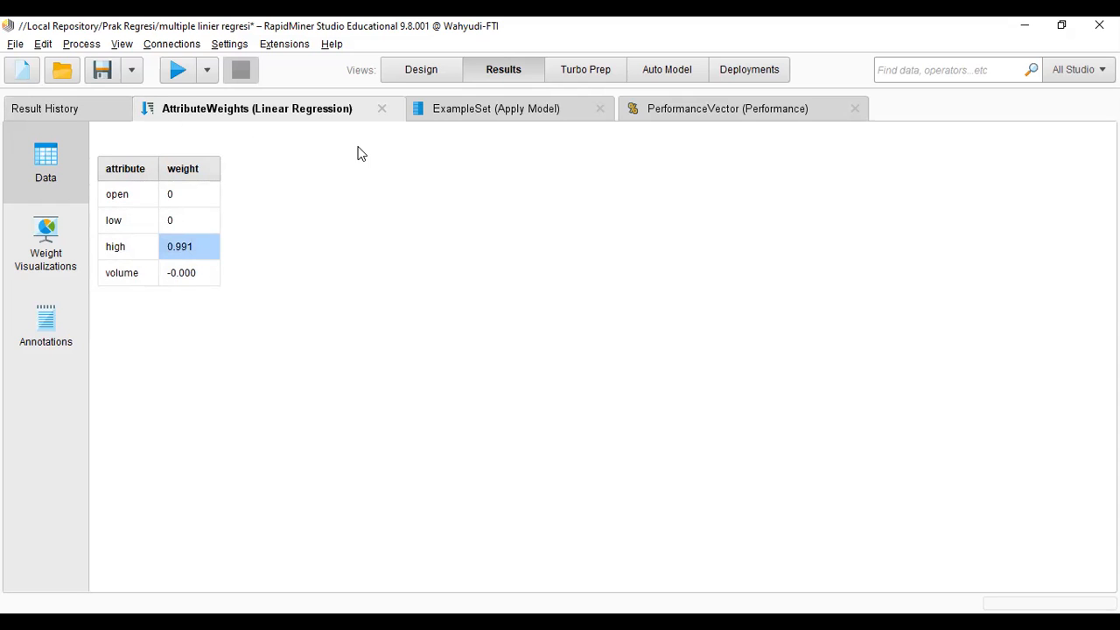
pyautogui.click(448, 109)
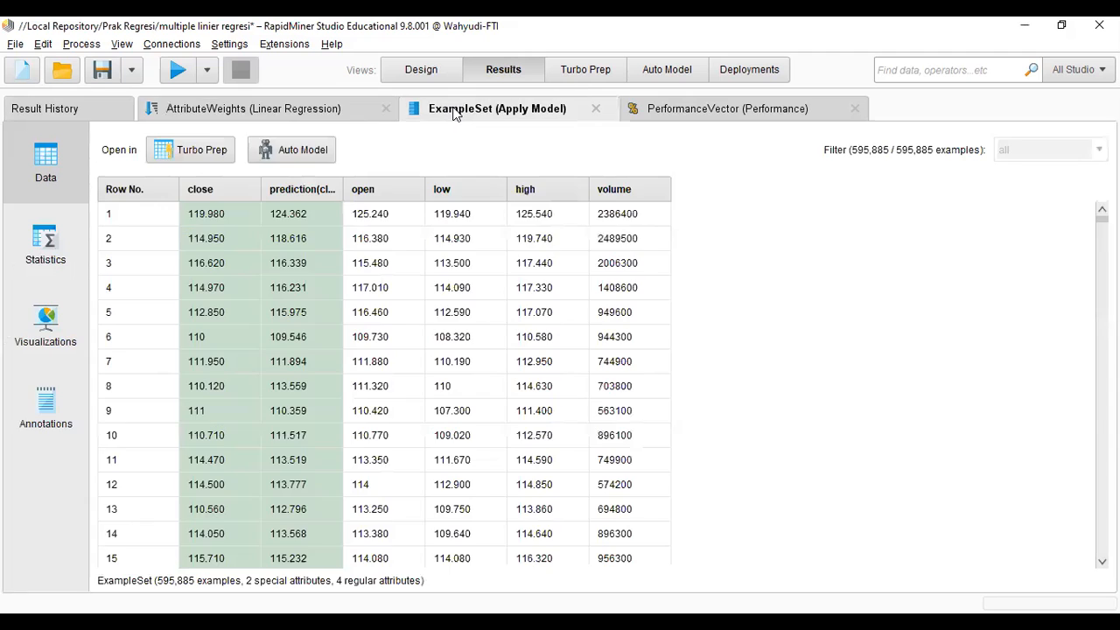
pyautogui.click(316, 113)
pyautogui.click(92, 108)
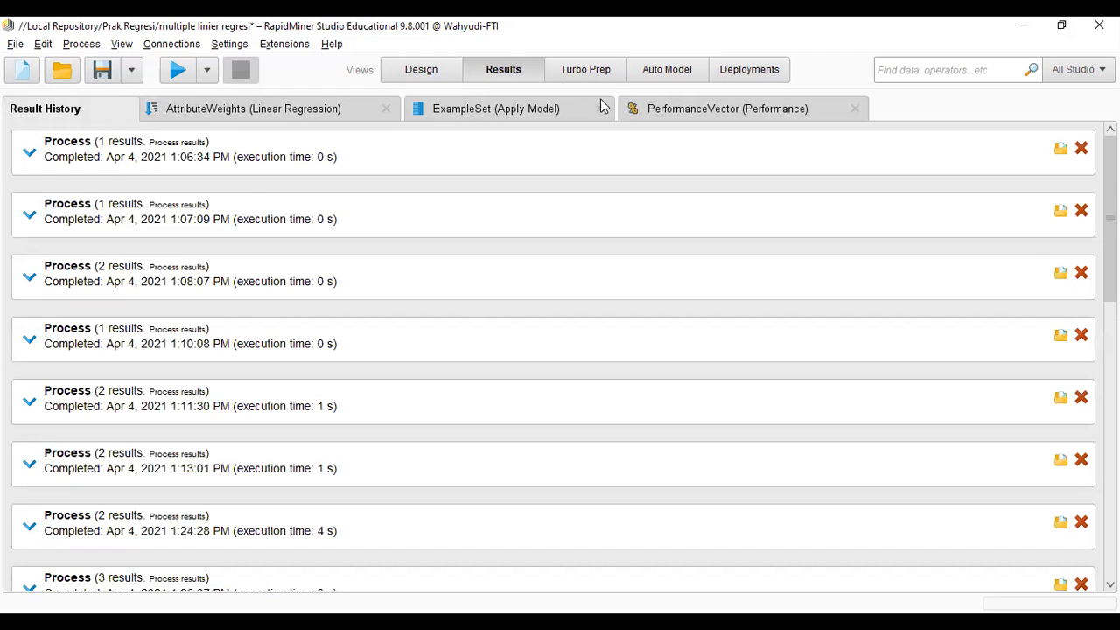
pyautogui.click(669, 108)
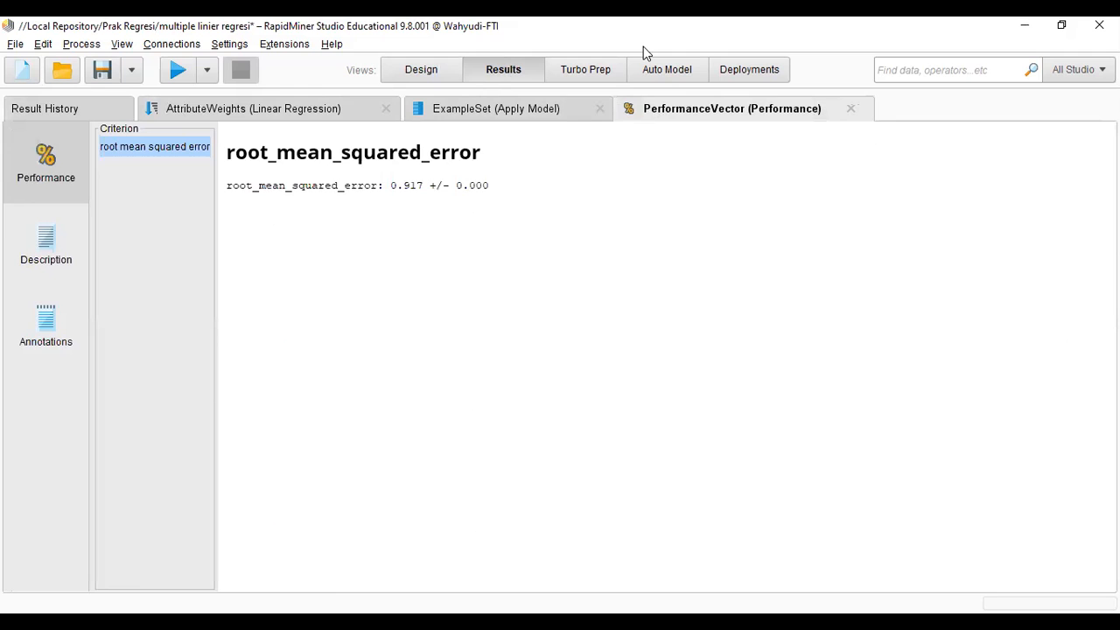
# Step: Set the Linear Regression feature selection to none, disable eliminating colinear features, and run the process
pyautogui.press('F8')
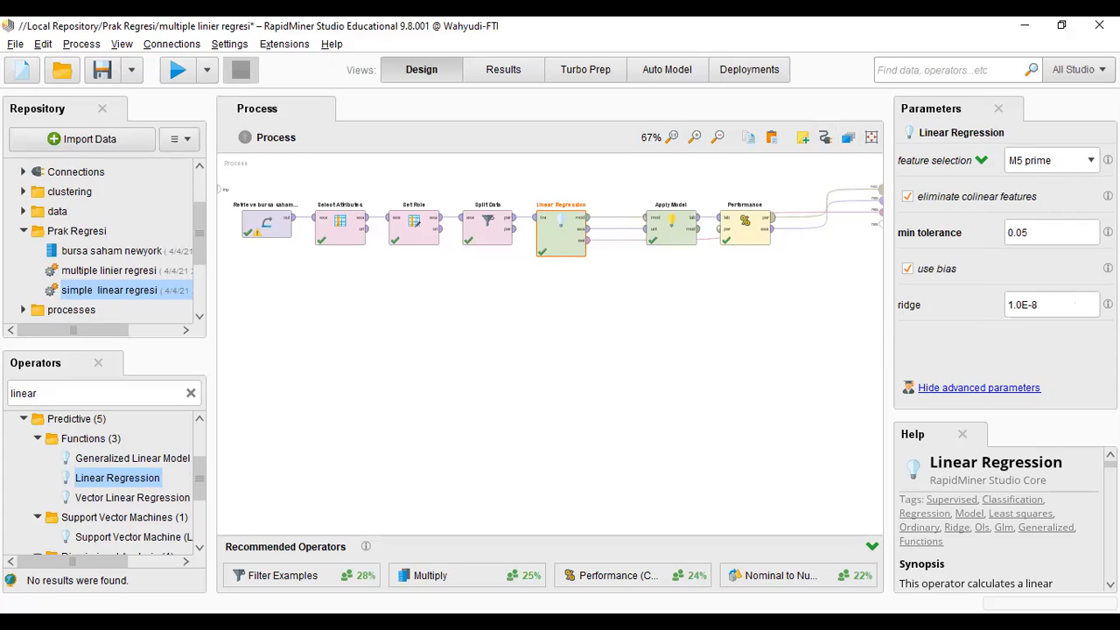
pyautogui.click(1091, 162)
pyautogui.click(1053, 176)
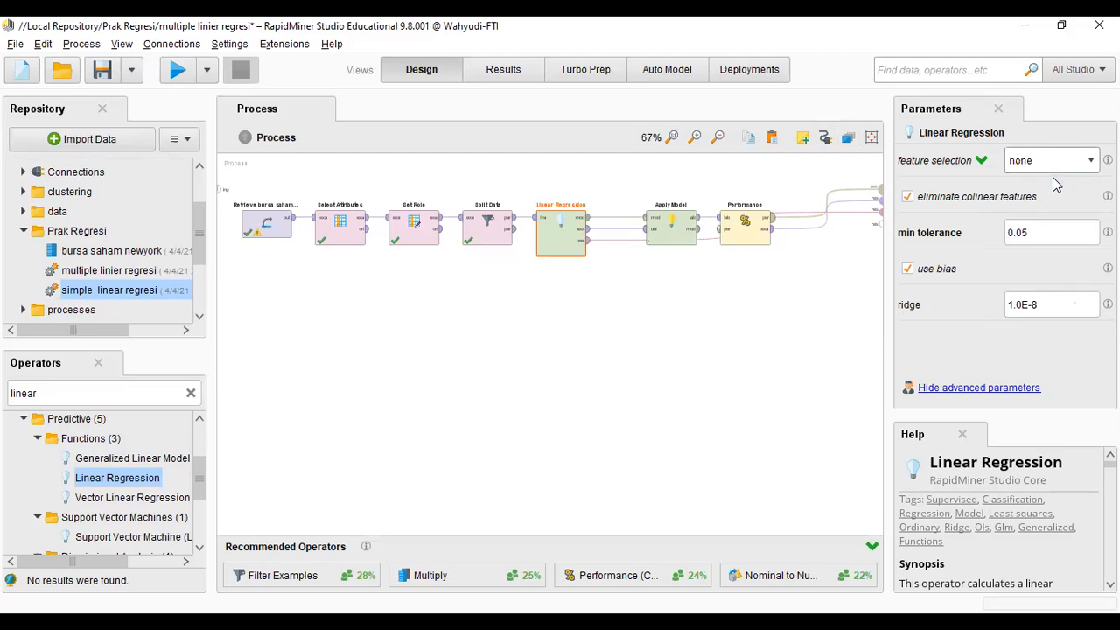
pyautogui.click(909, 198)
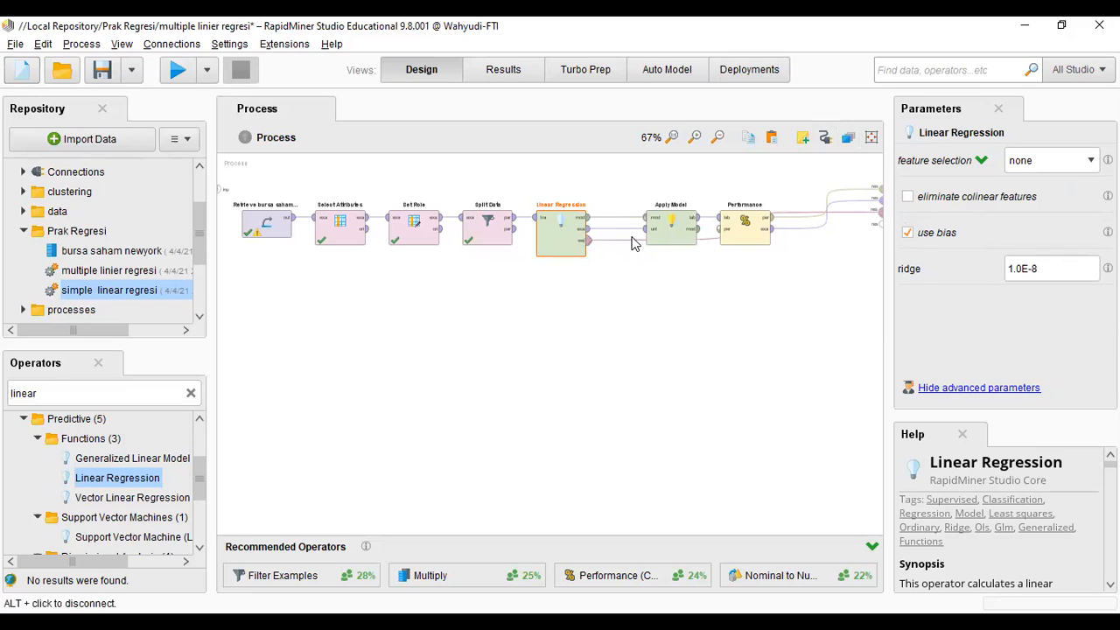
pyautogui.click(177, 71)
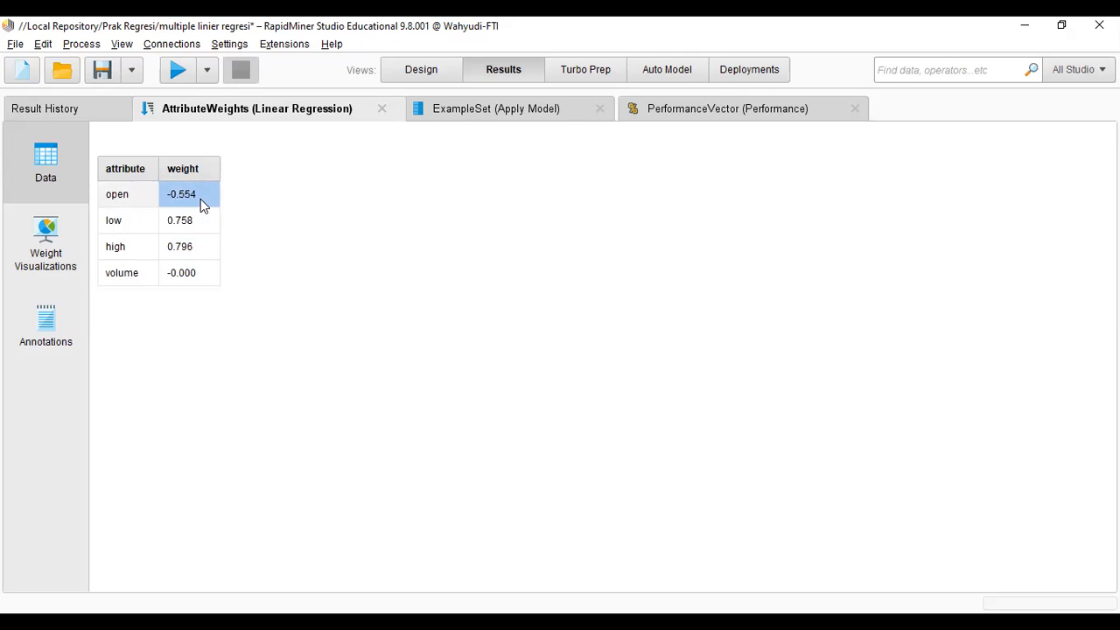
# Step: Examine the attribute weights as a chart and a table, then the predictions and the root mean squared error
pyautogui.click(62, 253)
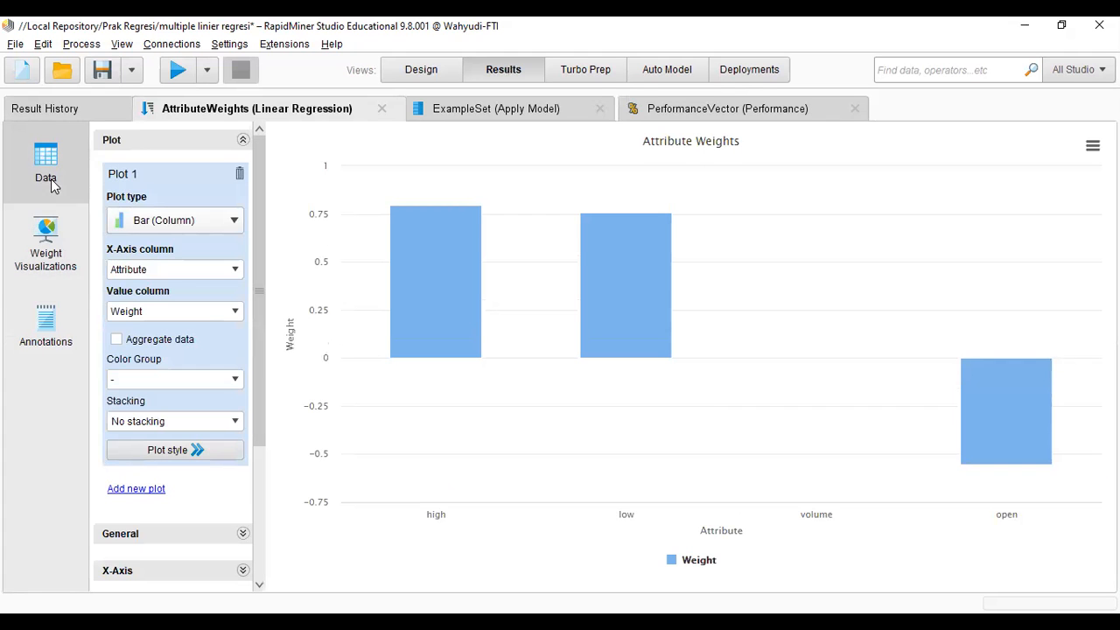
pyautogui.click(51, 179)
pyautogui.click(60, 325)
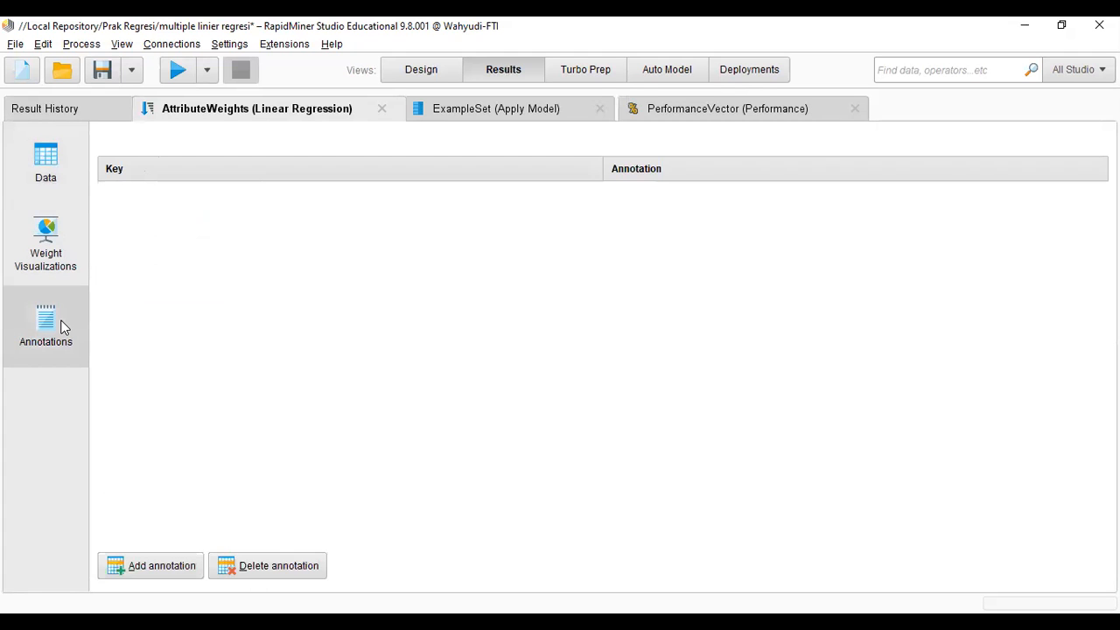
pyautogui.click(41, 177)
pyautogui.click(489, 106)
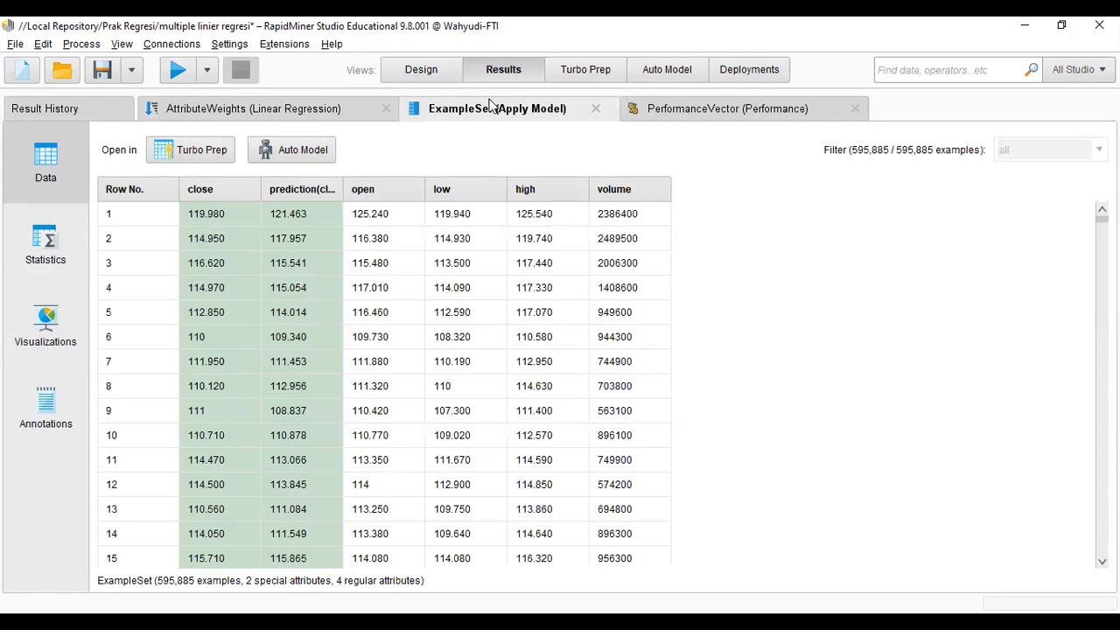
pyautogui.click(664, 119)
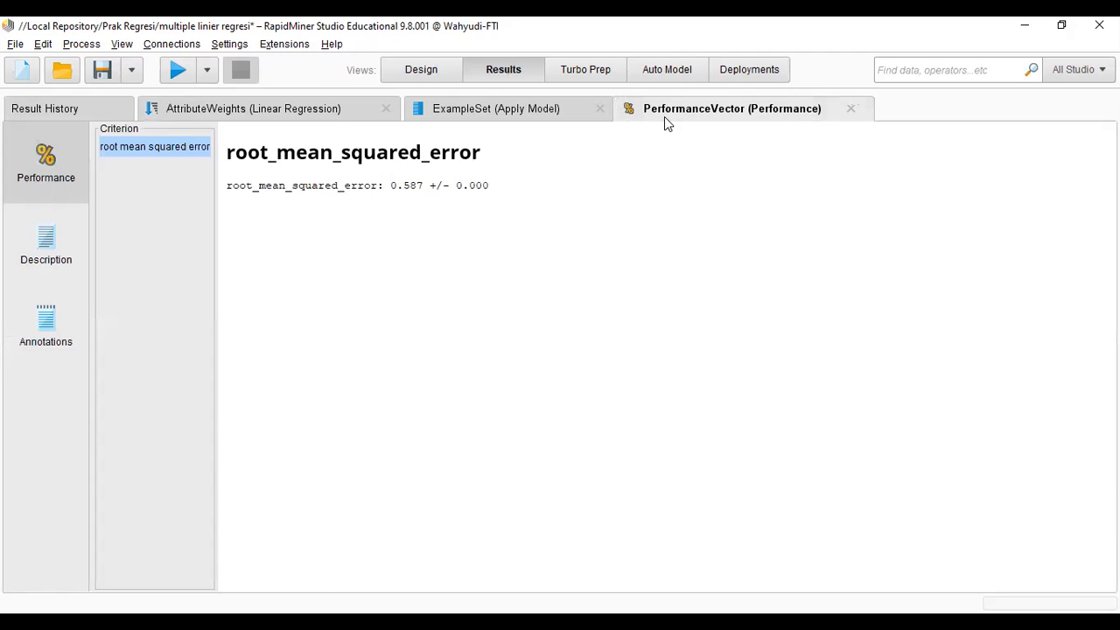
# Step: Enable the squared correlation criterion of the Performance operator in the process design
pyautogui.click(430, 77)
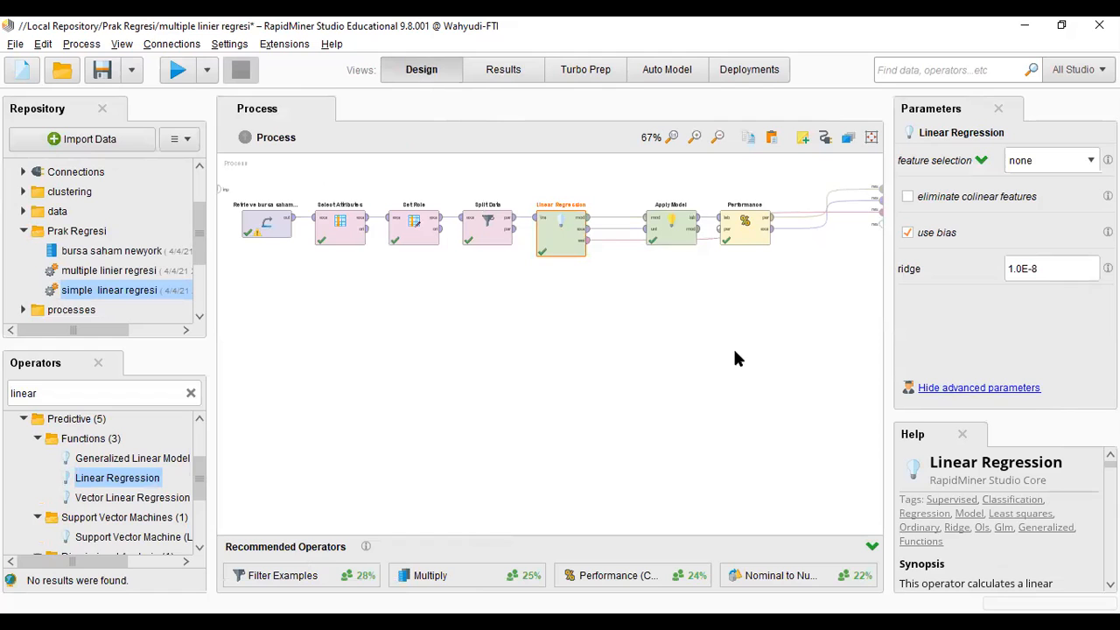
pyautogui.click(758, 236)
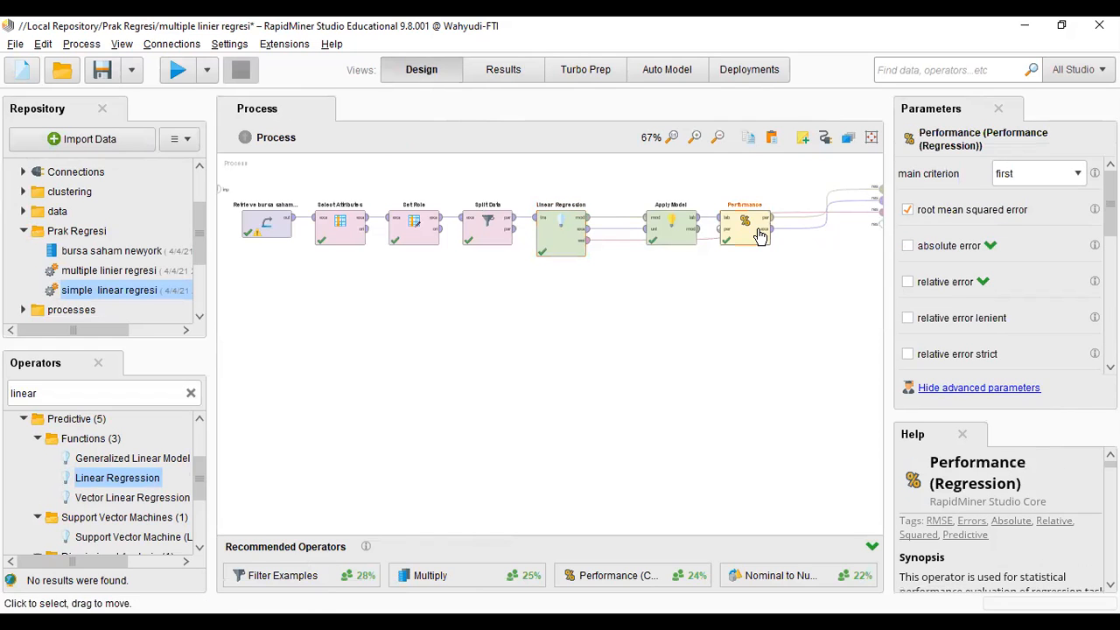
pyautogui.scroll(-8, 998, 262)
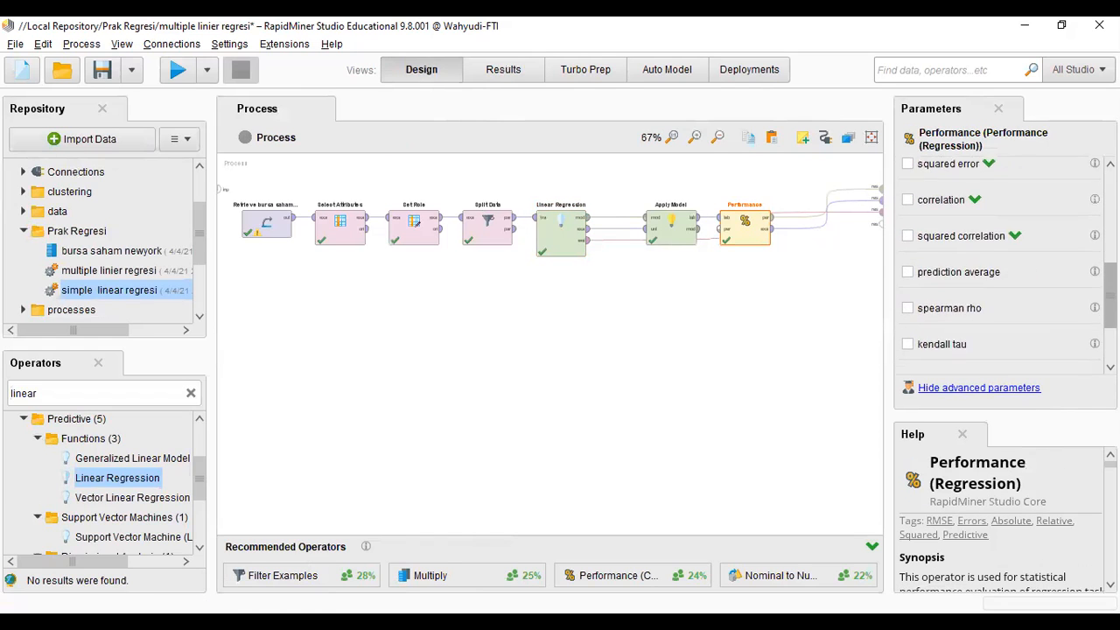
pyautogui.scroll(3, 913, 250)
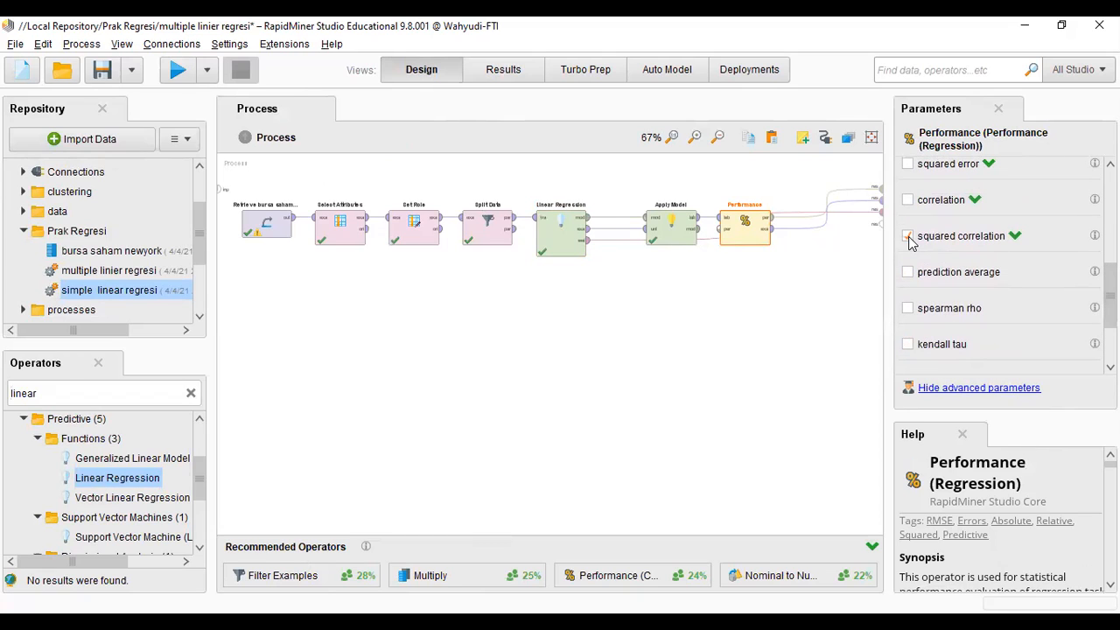
# Step: Move Apply Model and Performance slightly above the main operator row and paste a copy of both below them
pyautogui.moveTo(673, 238); pyautogui.dragTo(675, 220)
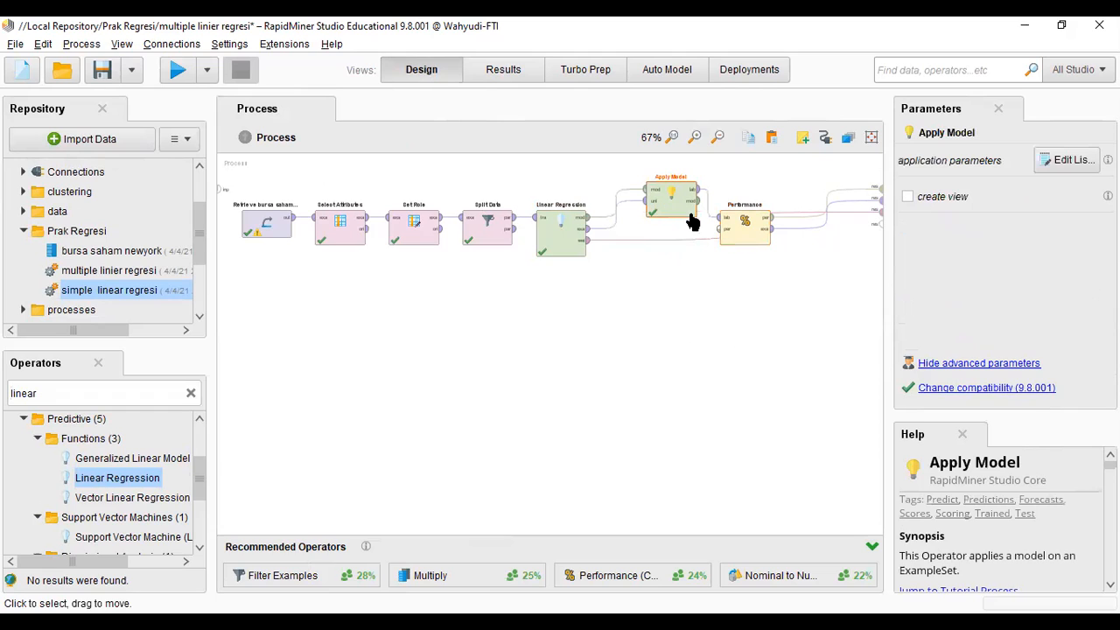
pyautogui.moveTo(742, 231); pyautogui.dragTo(751, 205)
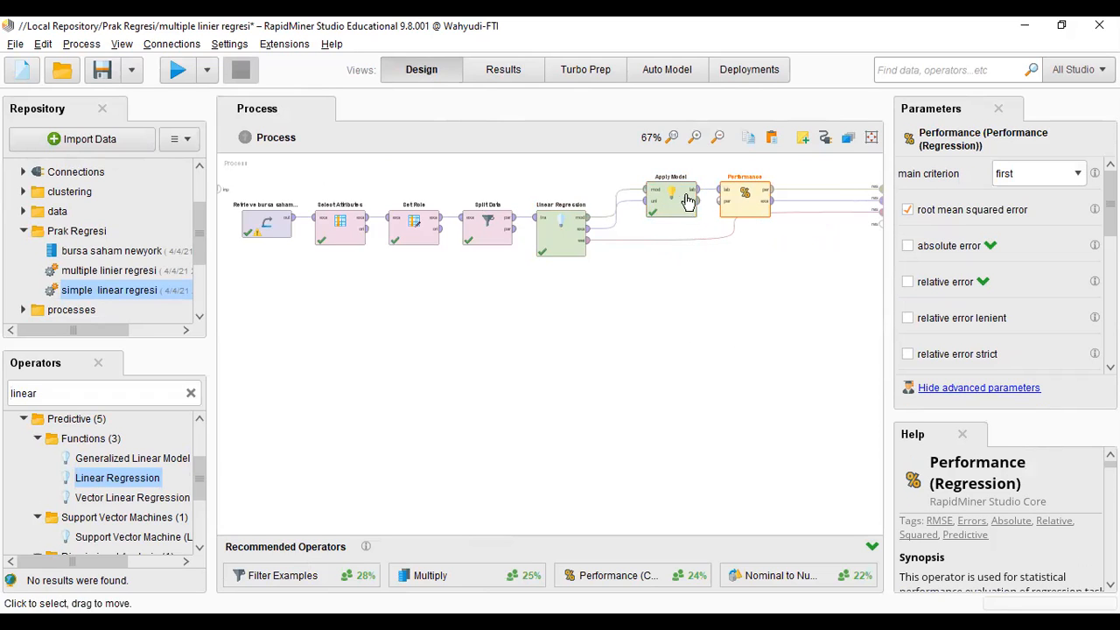
pyautogui.moveTo(623, 167); pyautogui.dragTo(786, 260)
pyautogui.click(718, 209)
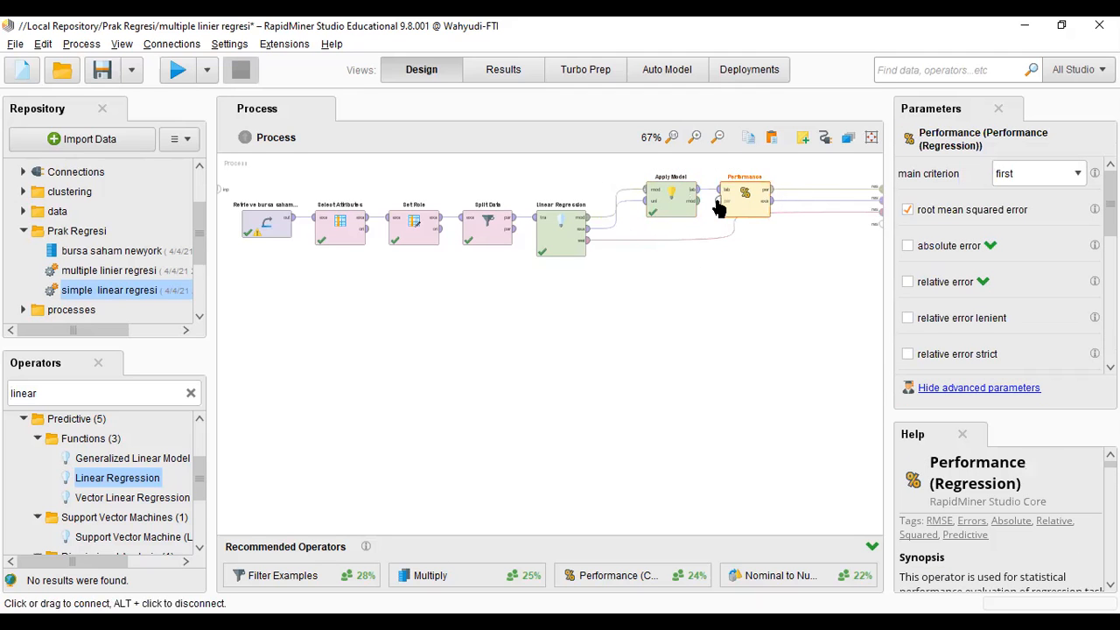
pyautogui.moveTo(623, 159); pyautogui.dragTo(807, 285)
pyautogui.rightClick(670, 192)
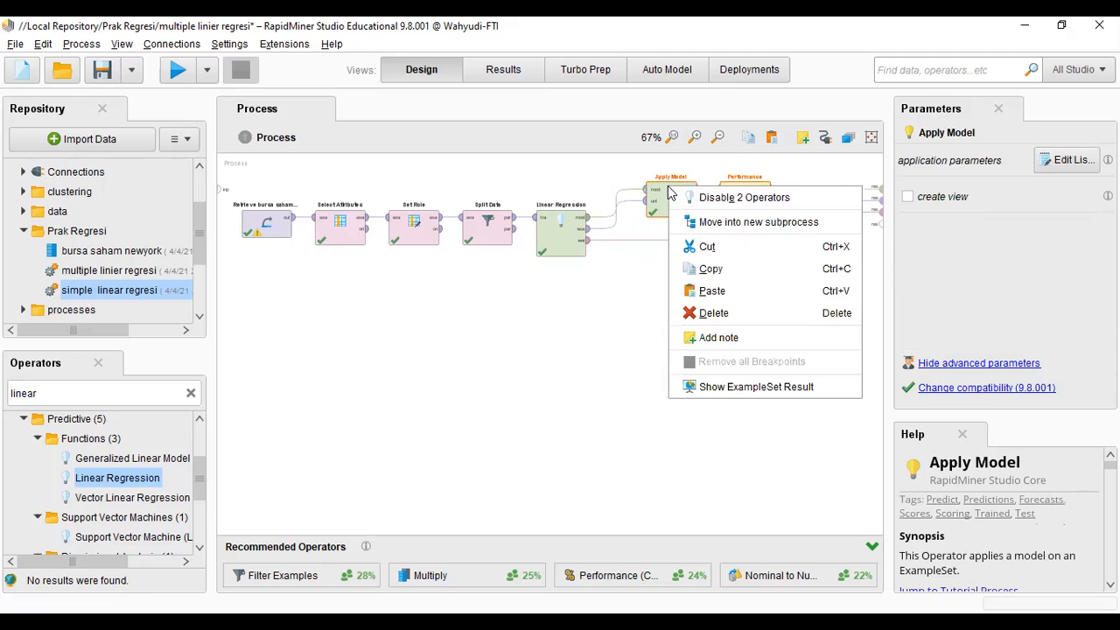
pyautogui.click(711, 269)
pyautogui.rightClick(675, 376)
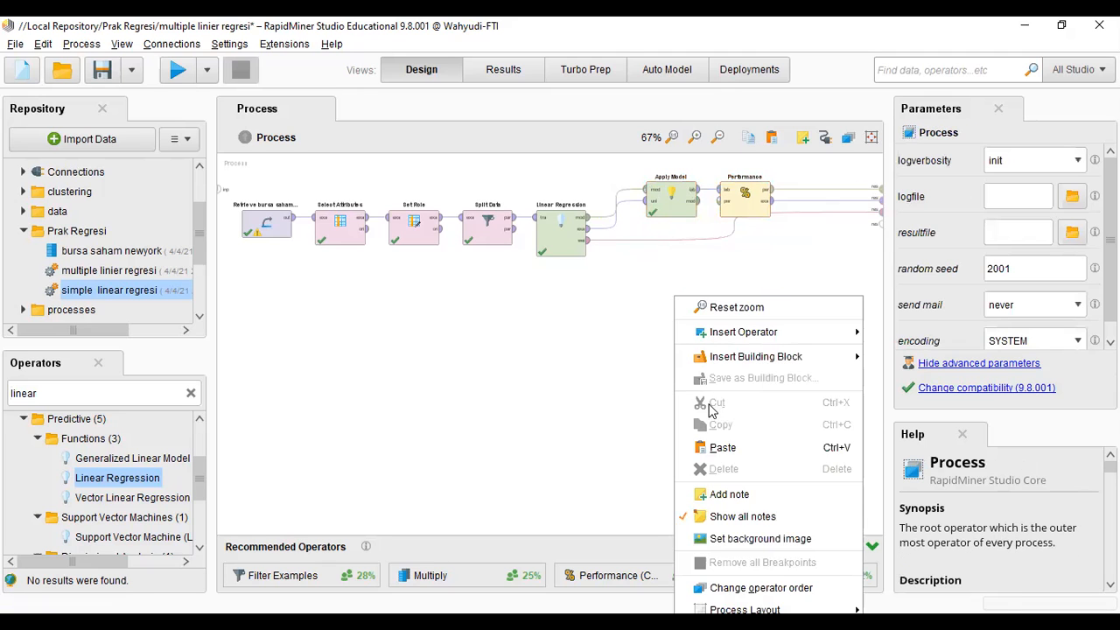
pyautogui.click(723, 447)
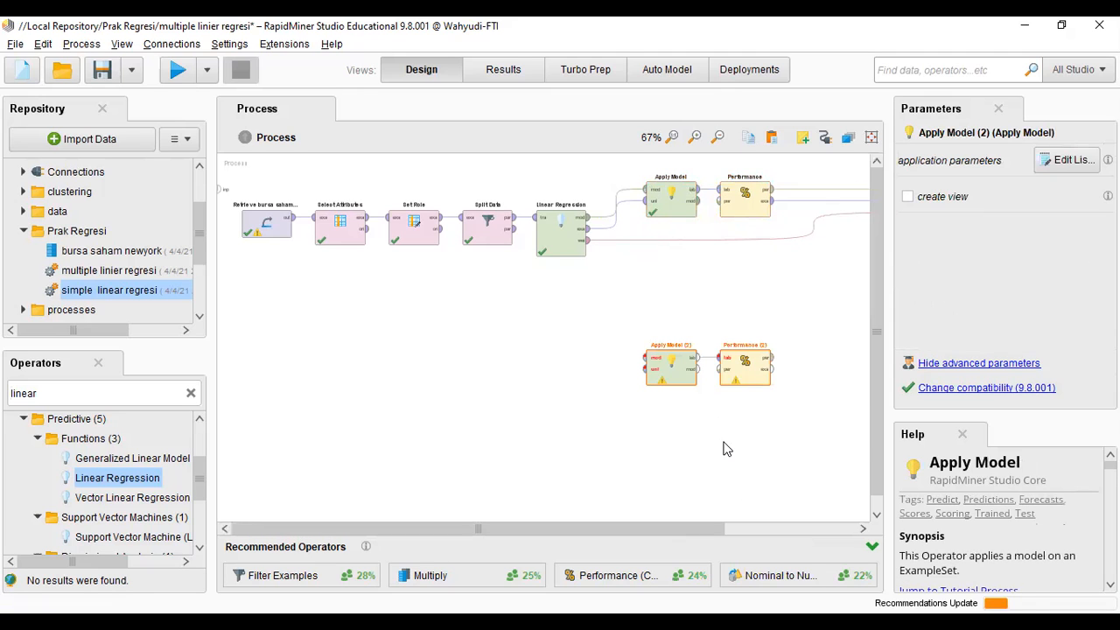
# Step: Rename the original operators as Apply Model Training and Performance Training
pyautogui.doubleClick(672, 175)
pyautogui.click(689, 176)
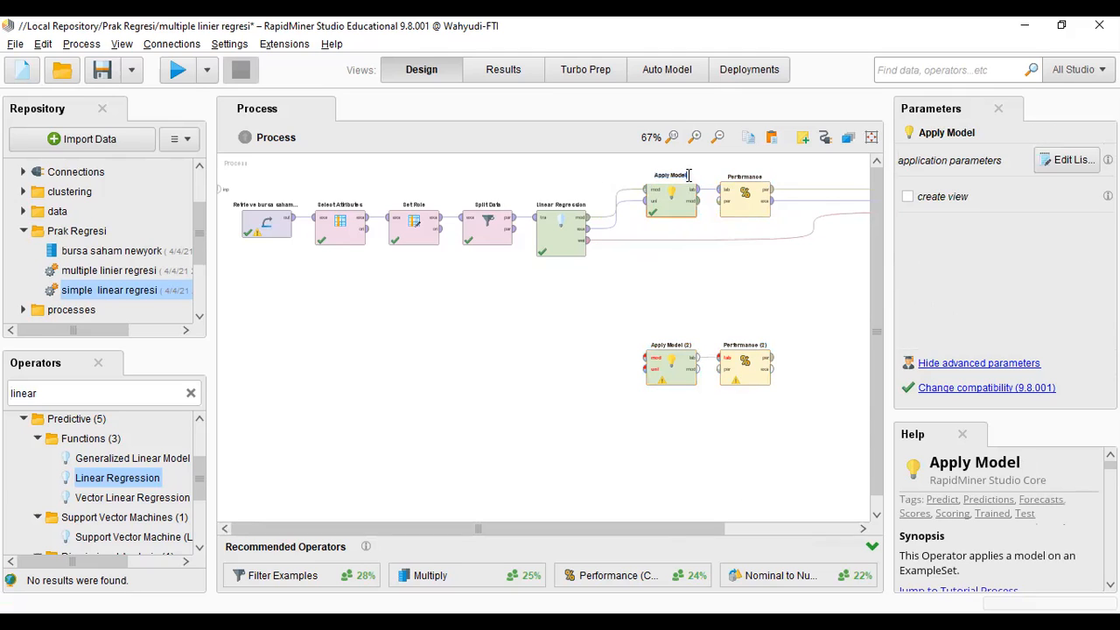
pyautogui.write('Training')
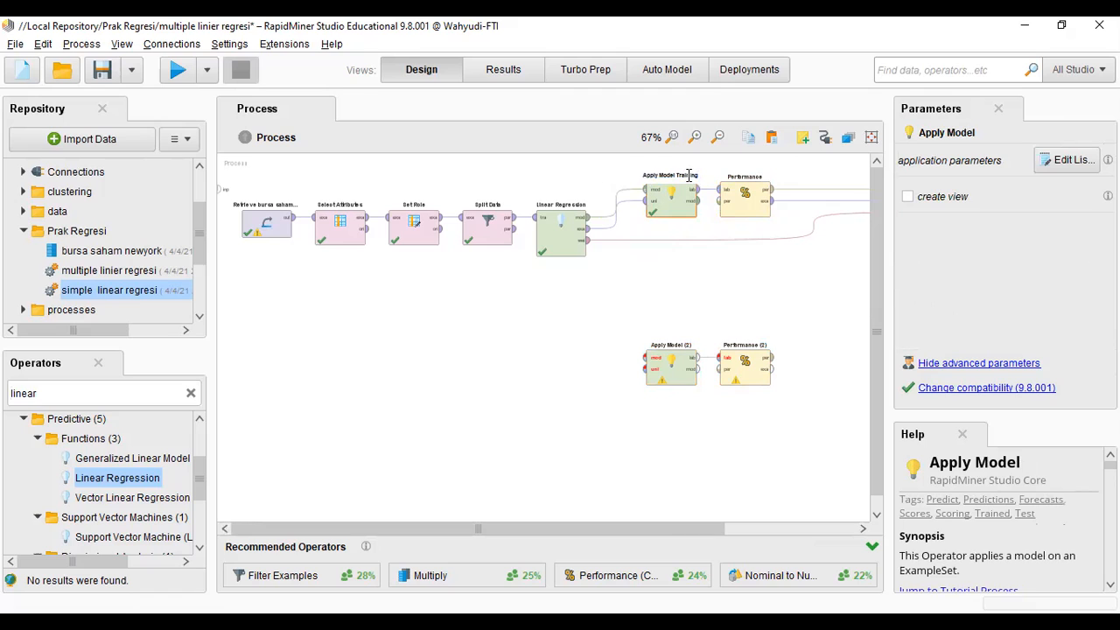
pyautogui.click(738, 175)
pyautogui.doubleClick(742, 176)
pyautogui.click(766, 174)
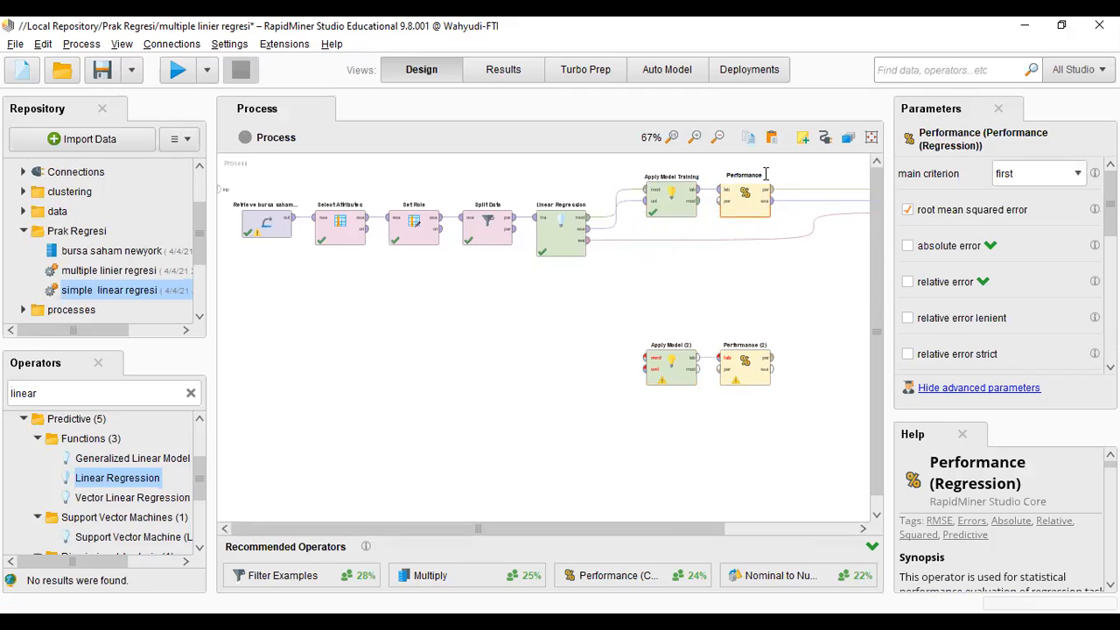
pyautogui.write('Training')
# Step: Rename the pasted operators as Apply Model Testing and Performance Testing
pyautogui.click(672, 345)
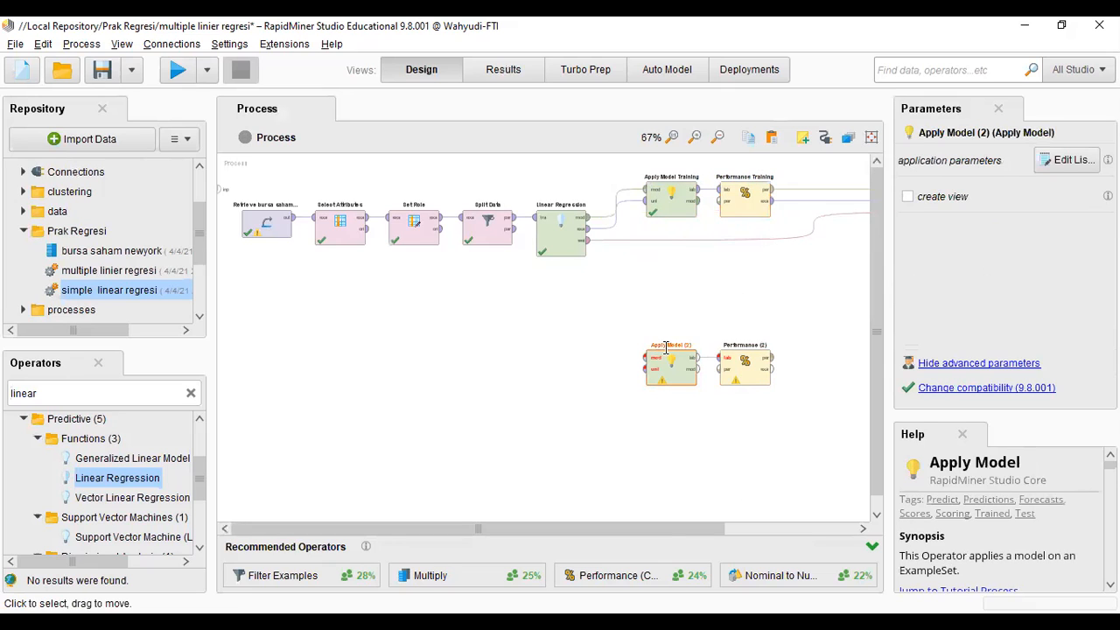
pyautogui.doubleClick(674, 344)
pyautogui.click(701, 342)
pyautogui.press('BackSpace')
pyautogui.press('BackSpace')
pyautogui.write('Testing')
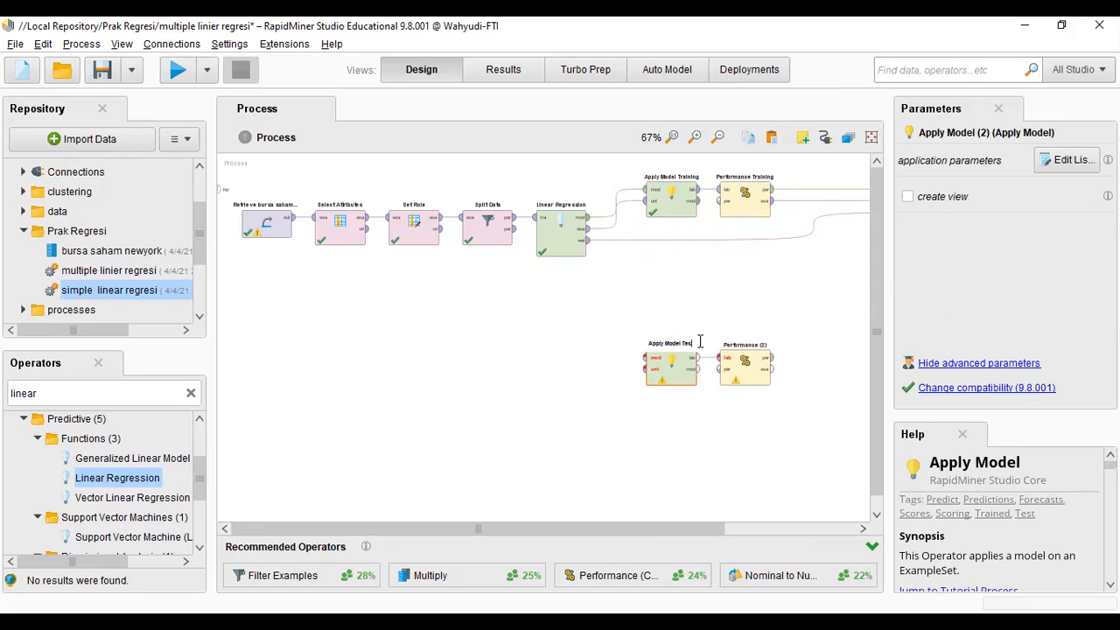
pyautogui.click(744, 344)
pyautogui.doubleClick(746, 344)
pyautogui.click(774, 343)
pyautogui.press('BackSpace')
pyautogui.press('BackSpace')
pyautogui.write('Testing')
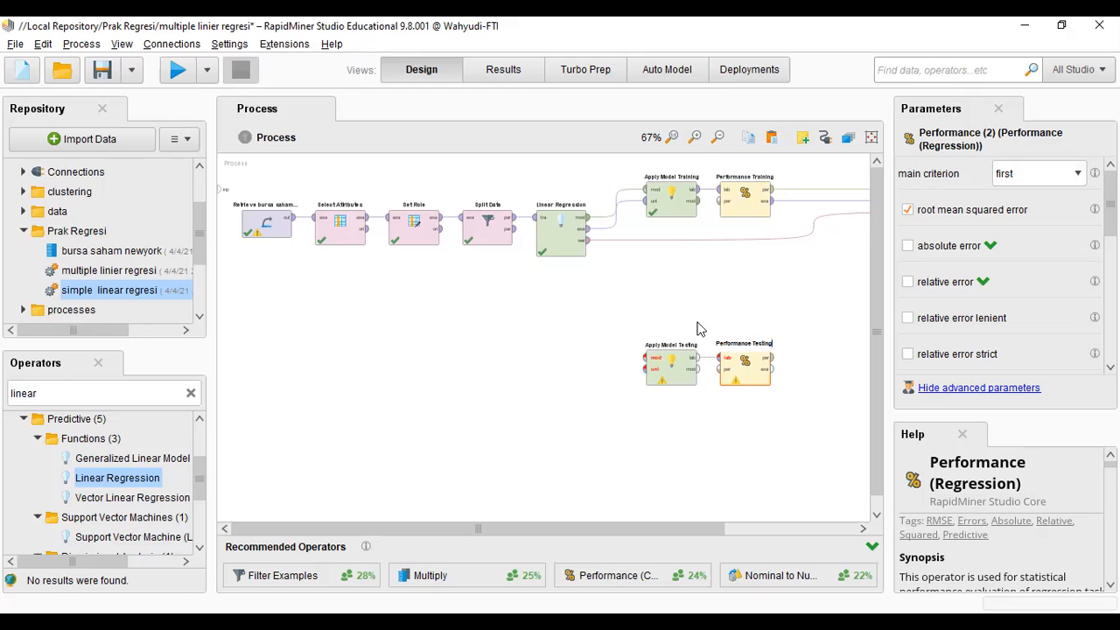
# Step: Connect the Linear Regression model, through a Multiply operator, and Split Data's second partition to the inputs of Apply Model Testing
pyautogui.click(587, 228)
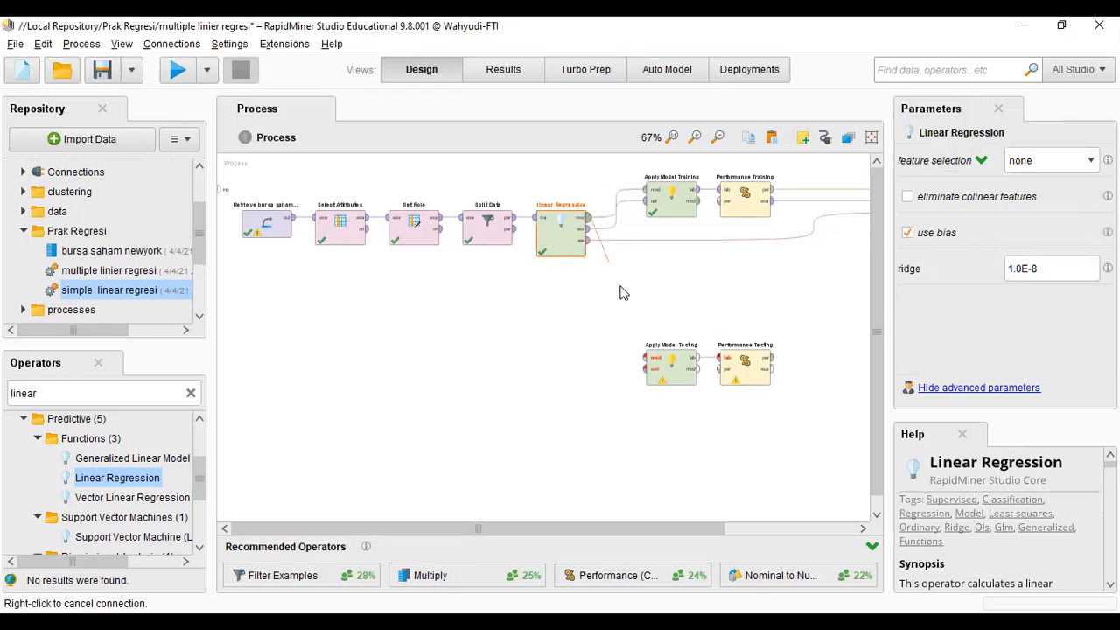
pyautogui.click(644, 359)
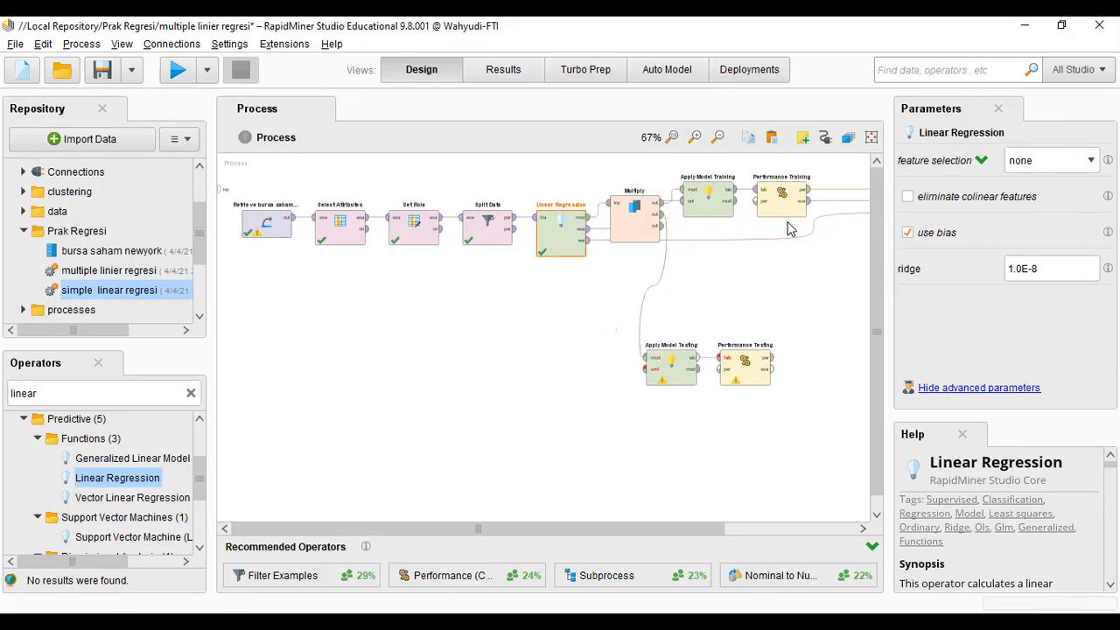
pyautogui.click(720, 140)
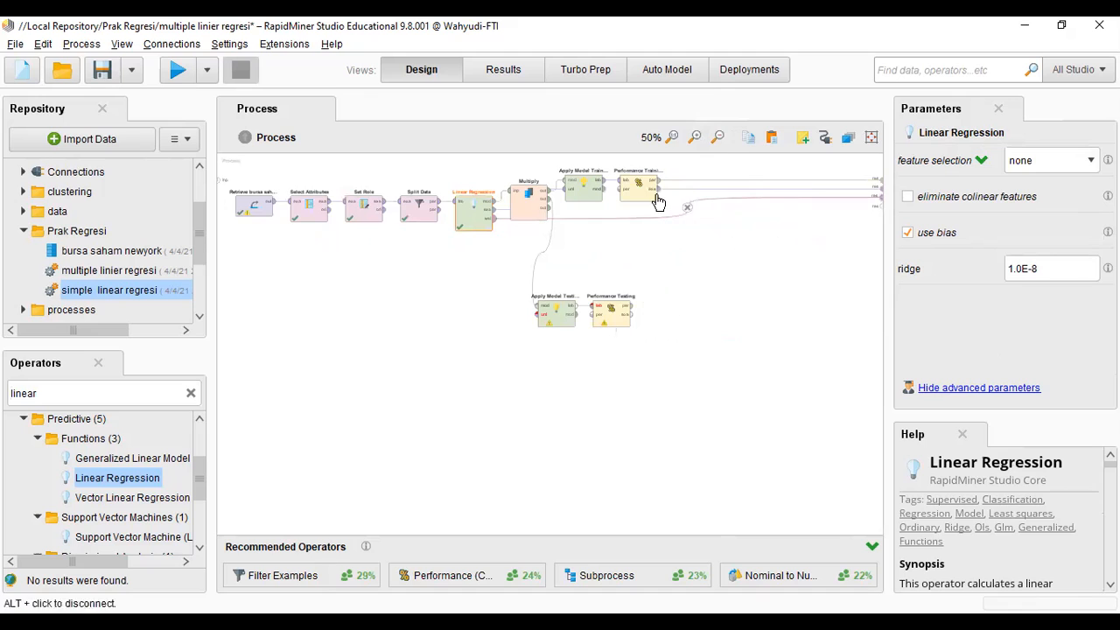
pyautogui.click(696, 138)
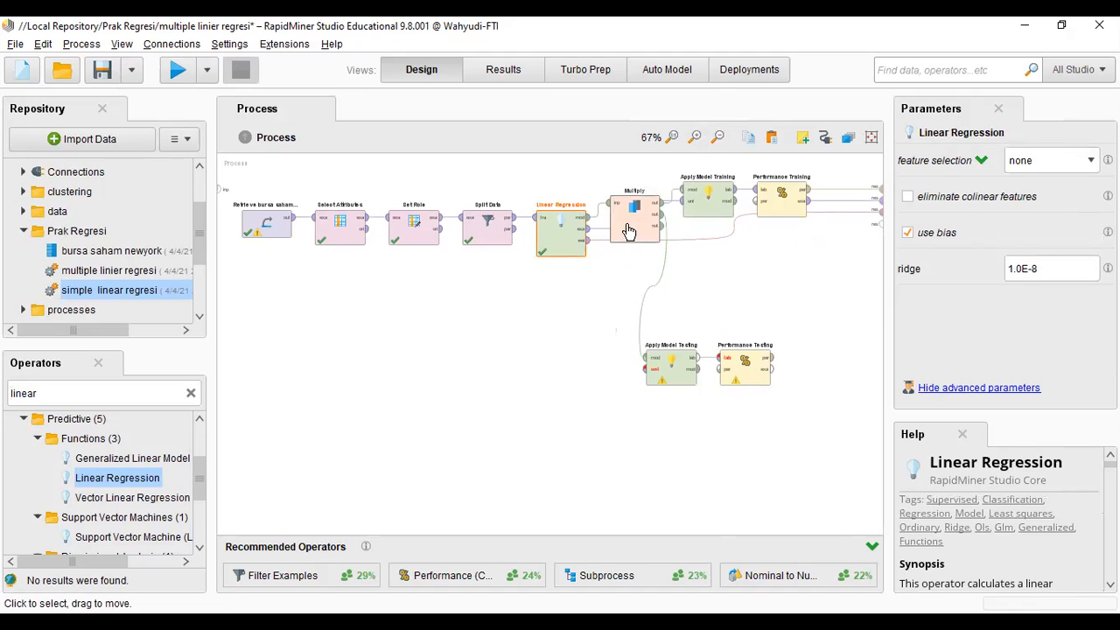
pyautogui.moveTo(626, 219); pyautogui.dragTo(626, 206)
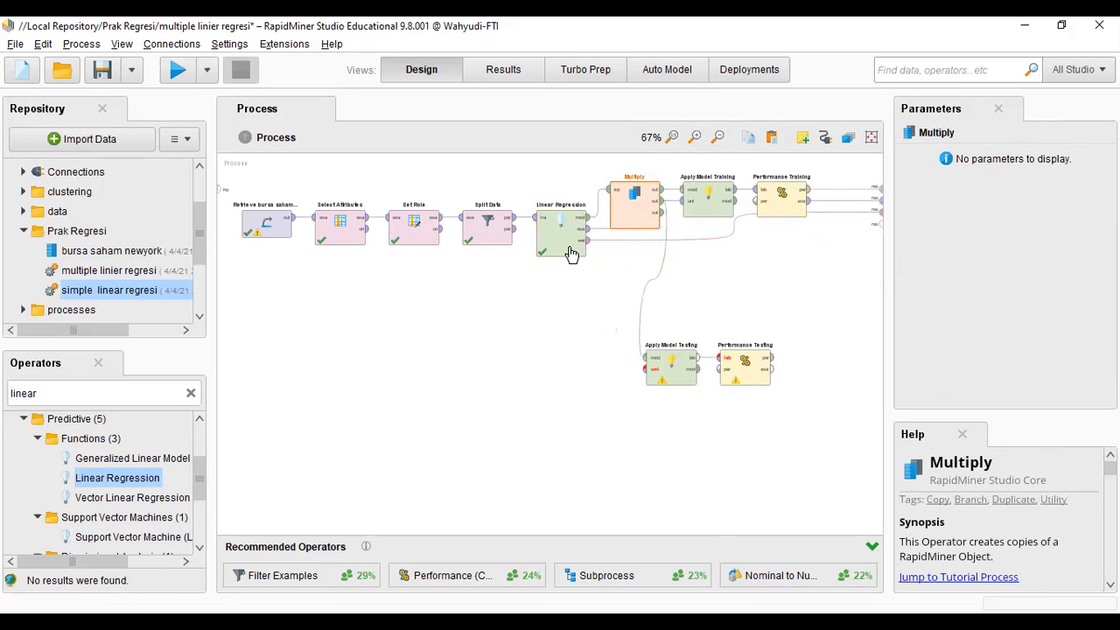
pyautogui.click(517, 235)
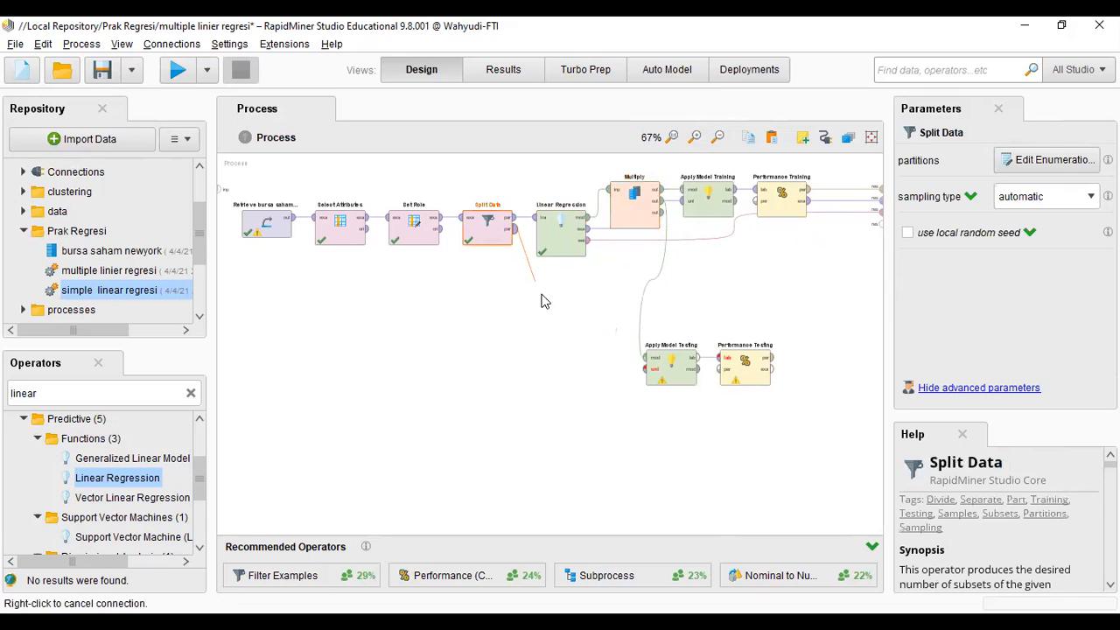
pyautogui.click(643, 378)
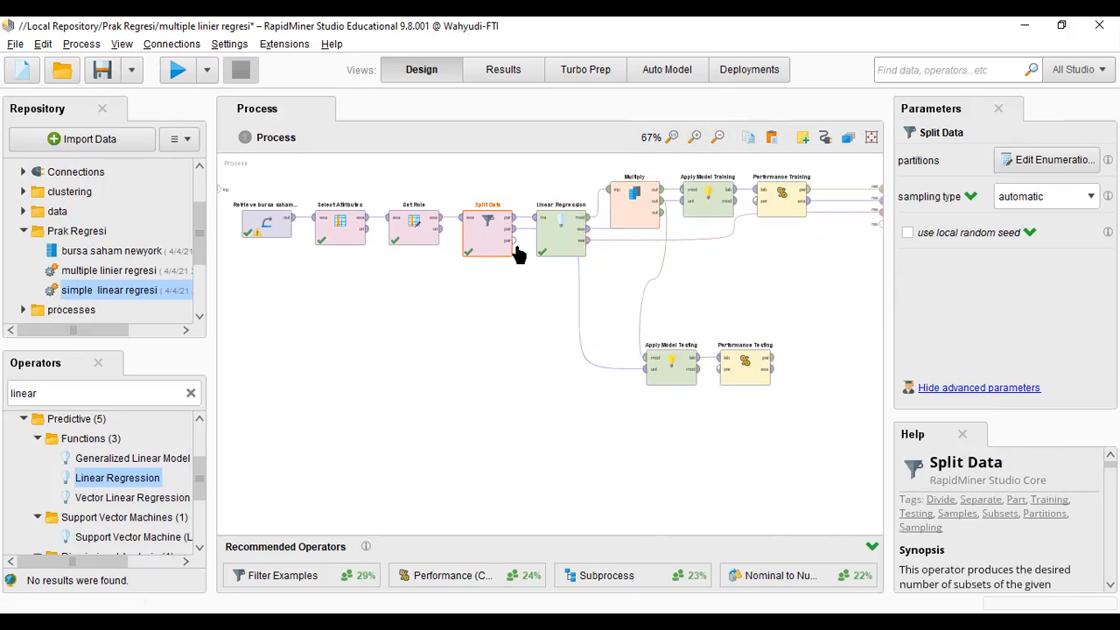
# Step: Set the first partition ratio of Split Data to 0.8 and adjust the second ratio
pyautogui.click(427, 229)
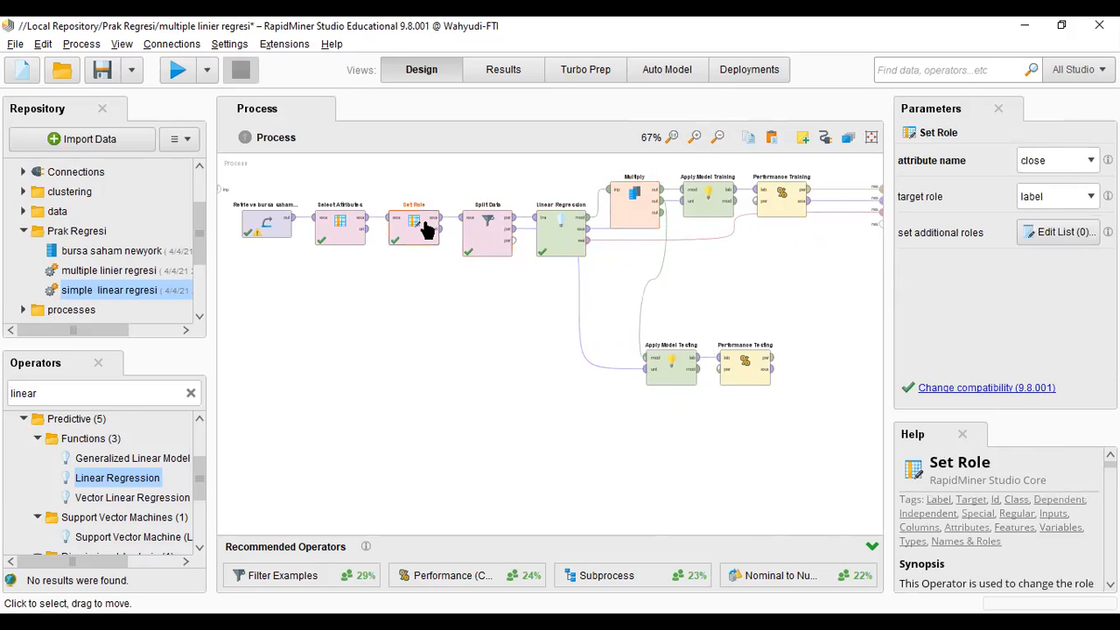
pyautogui.click(487, 230)
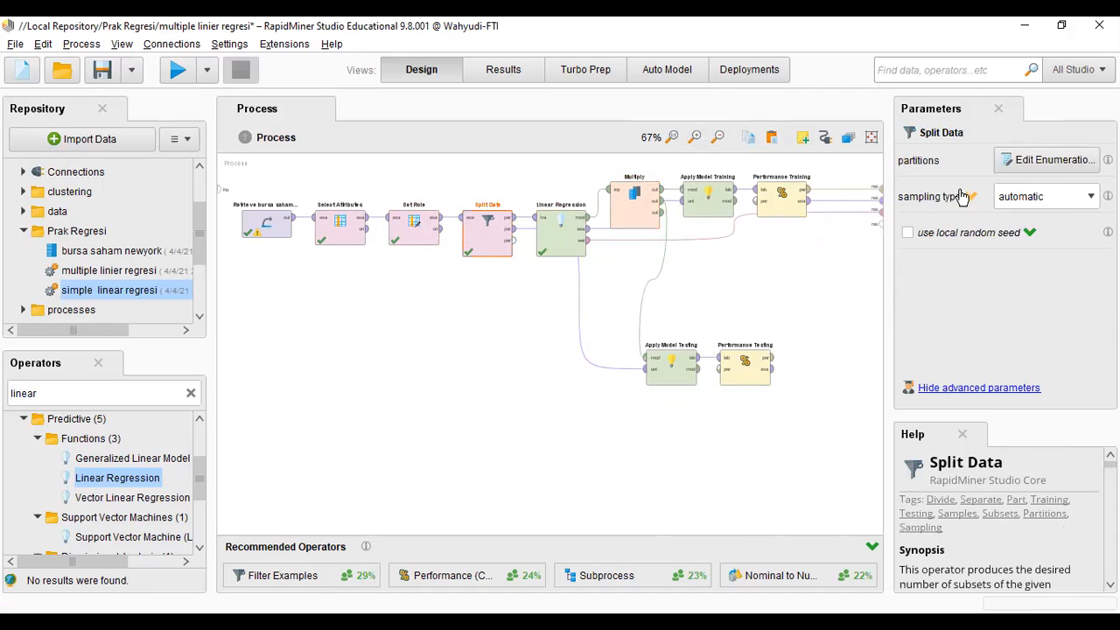
pyautogui.click(1047, 161)
pyautogui.click(308, 222)
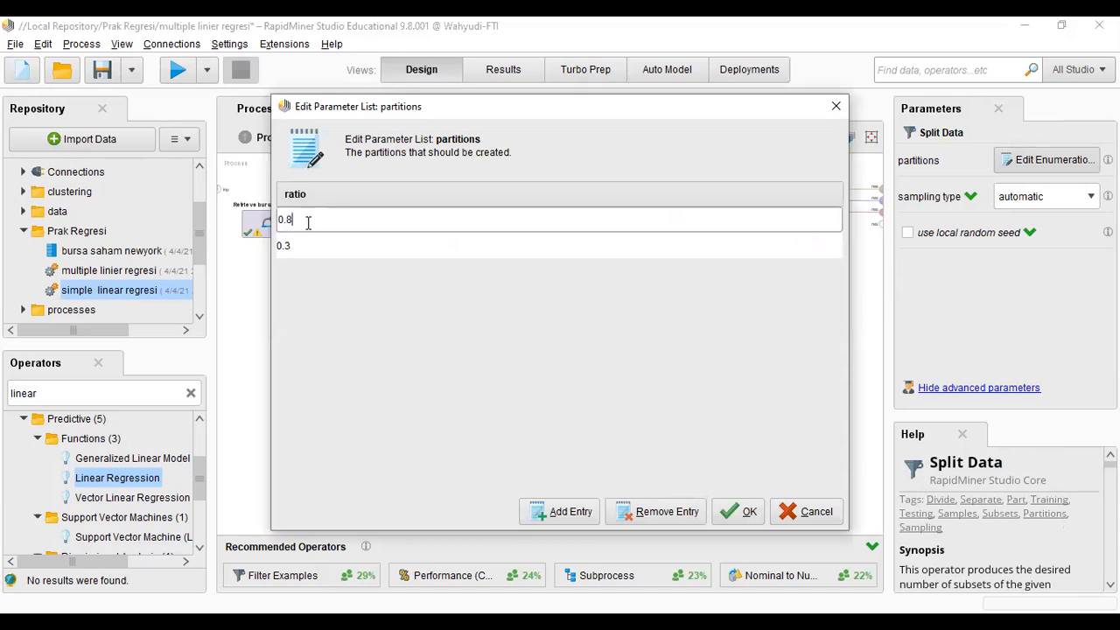
pyautogui.click(354, 254)
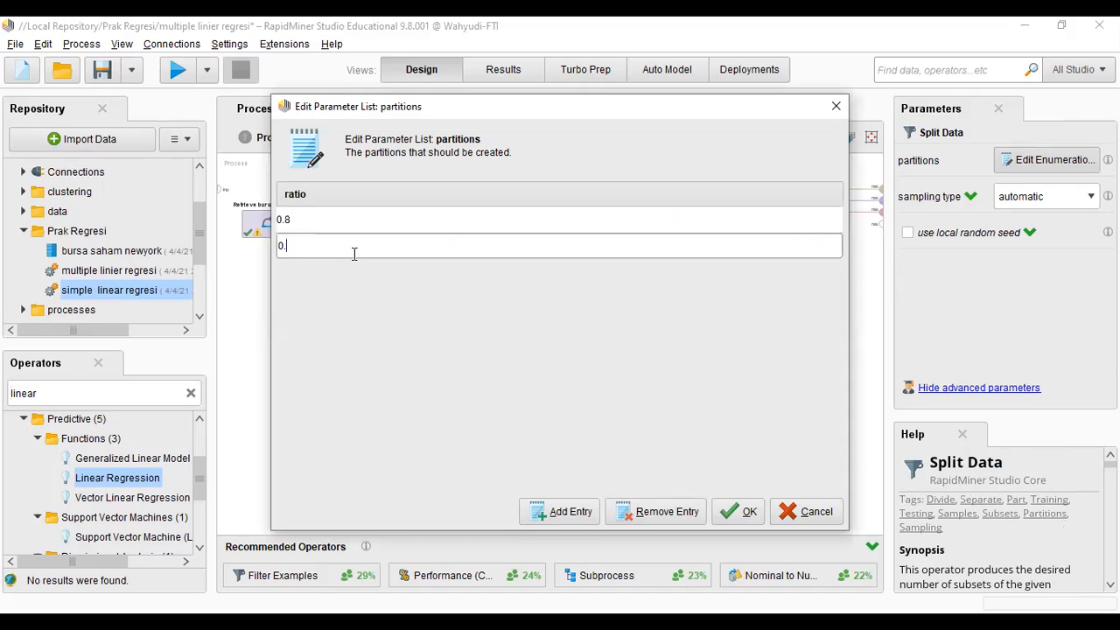
pyautogui.click(735, 512)
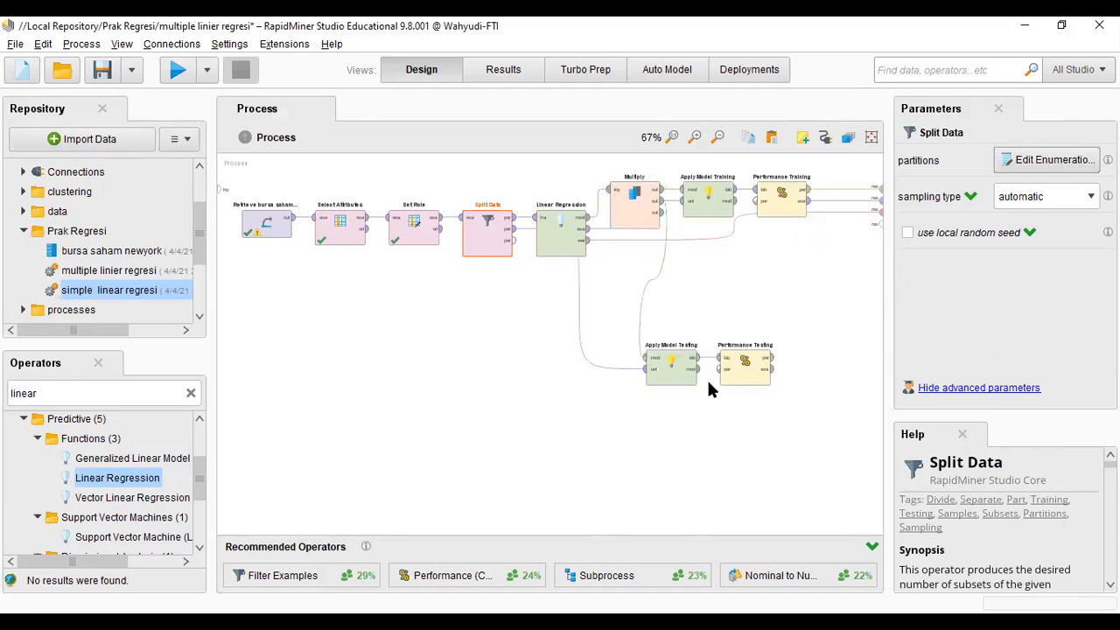
# Step: Connect the performance and example set outputs of Performance Testing to the process results and run the process
pyautogui.click(775, 358)
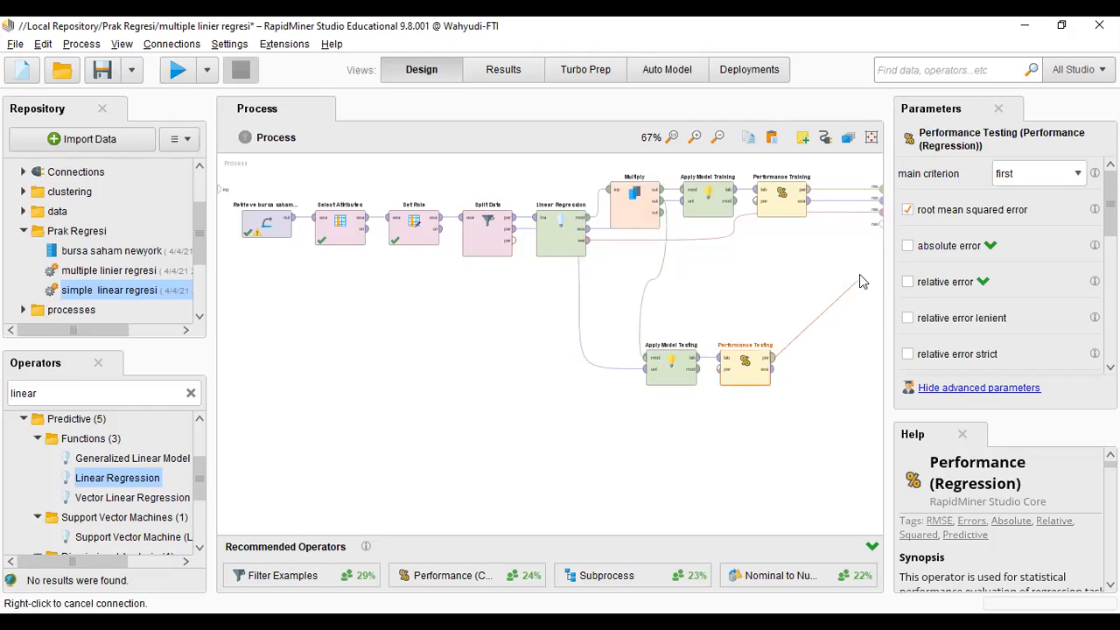
pyautogui.click(878, 225)
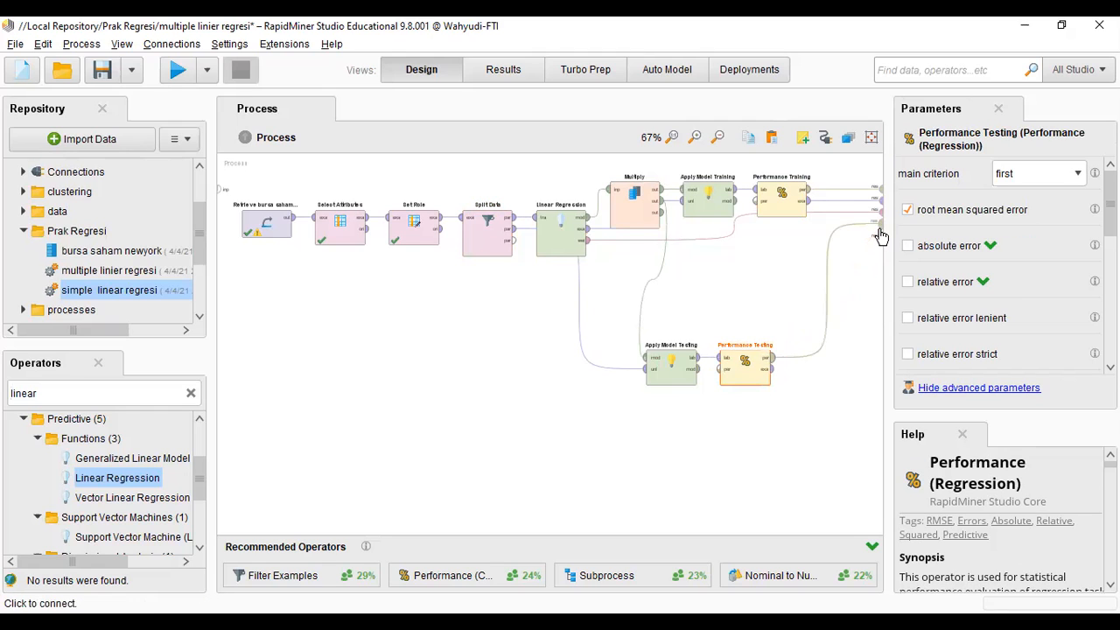
pyautogui.click(771, 369)
pyautogui.click(878, 237)
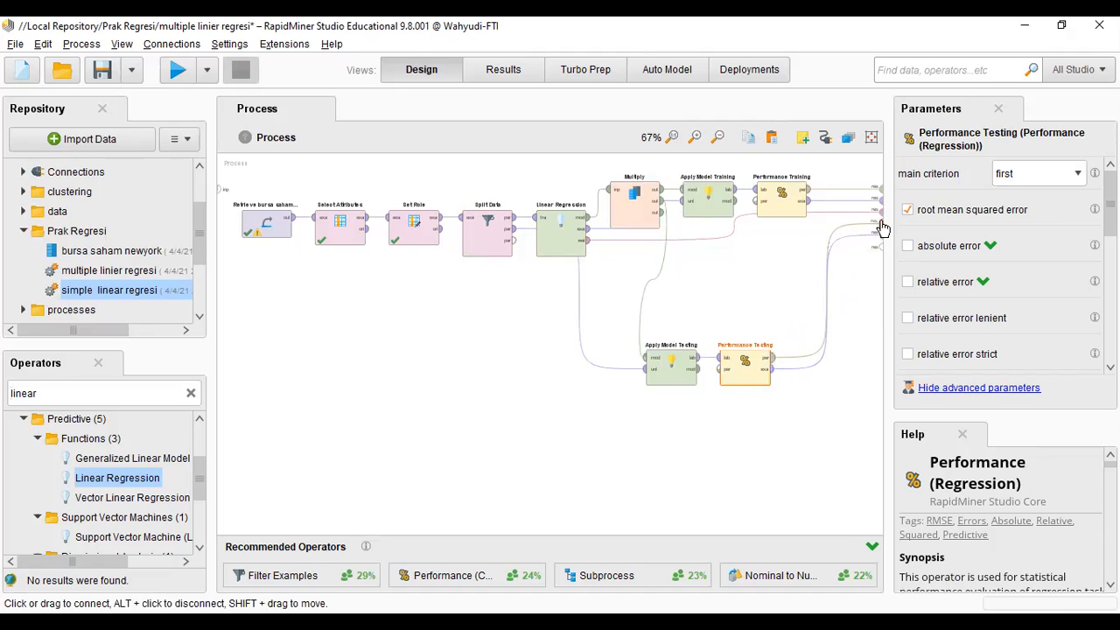
pyautogui.click(179, 70)
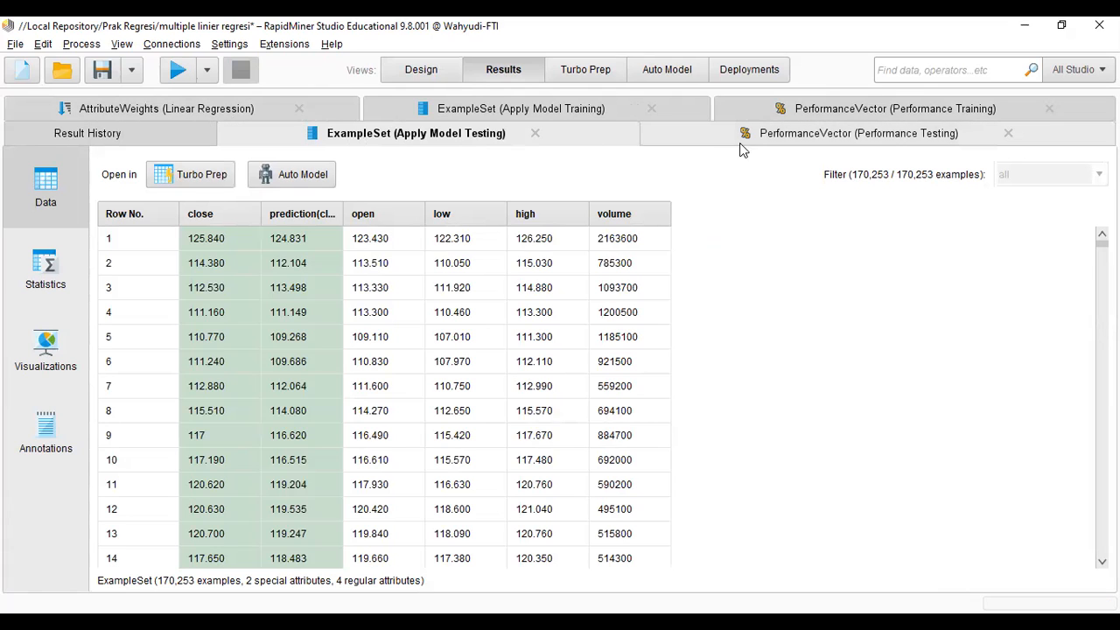
# Step: Compare the testing and training root mean squared error, and check the squared correlation of the training performance
pyautogui.click(743, 143)
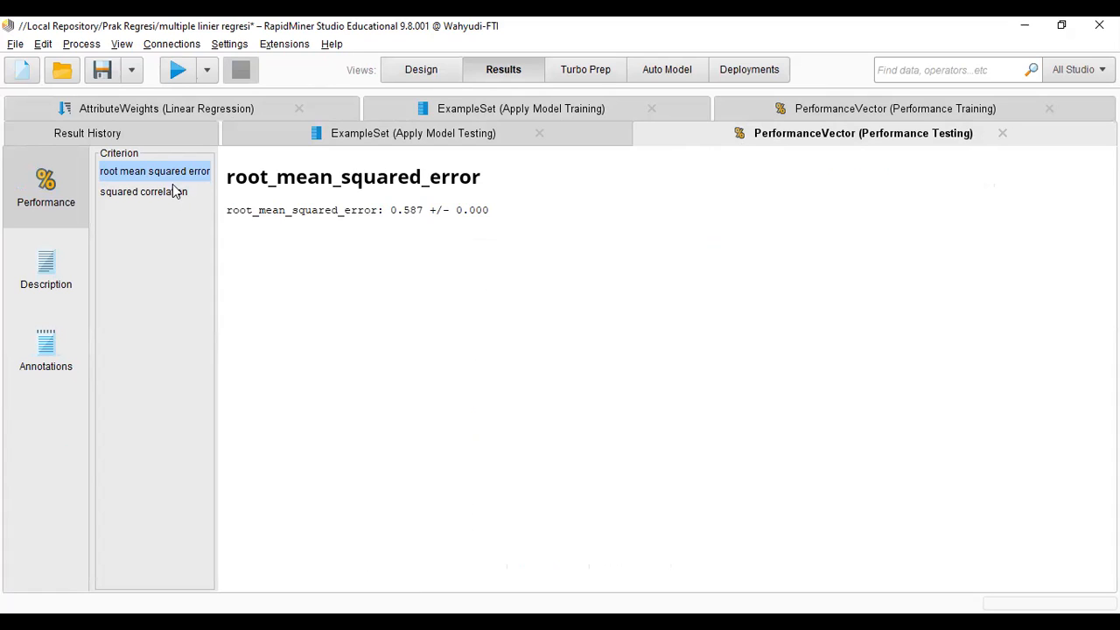
pyautogui.click(761, 107)
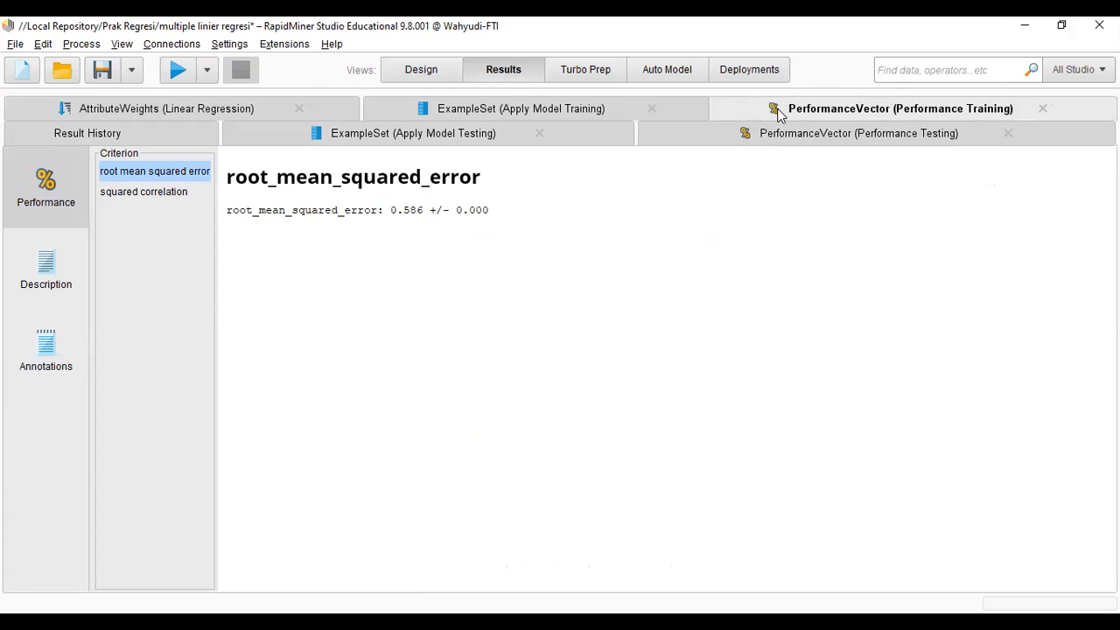
pyautogui.click(155, 191)
pyautogui.click(160, 176)
pyautogui.click(166, 210)
pyautogui.click(155, 181)
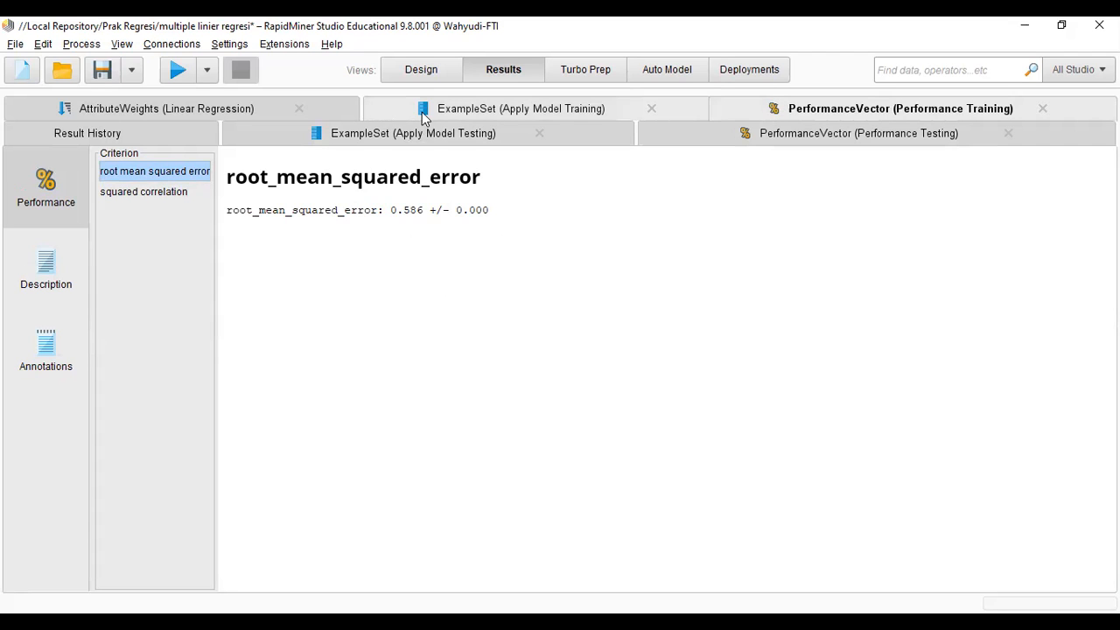
# Step: Check the training and testing prediction tables, and plot the testing example set with low as the X-axis column
pyautogui.click(472, 112)
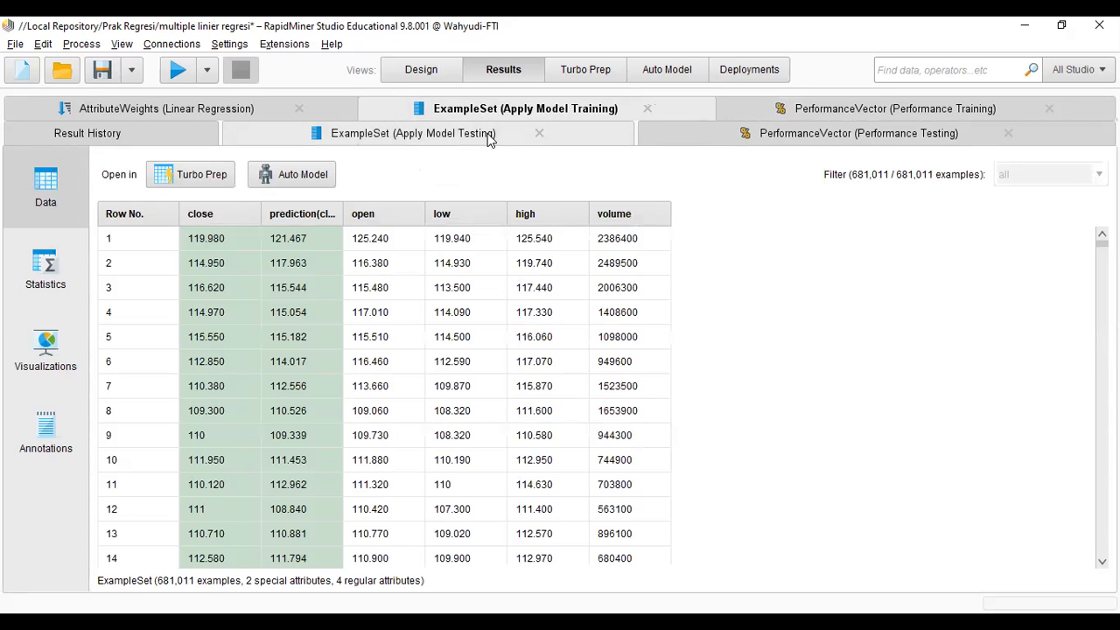
pyautogui.click(490, 138)
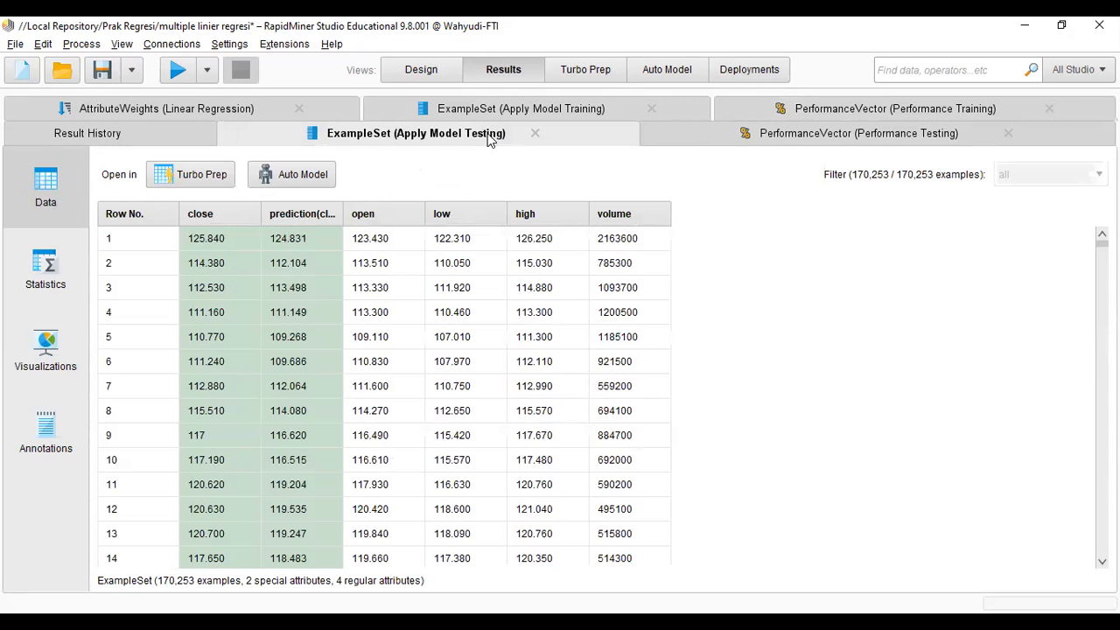
pyautogui.click(44, 359)
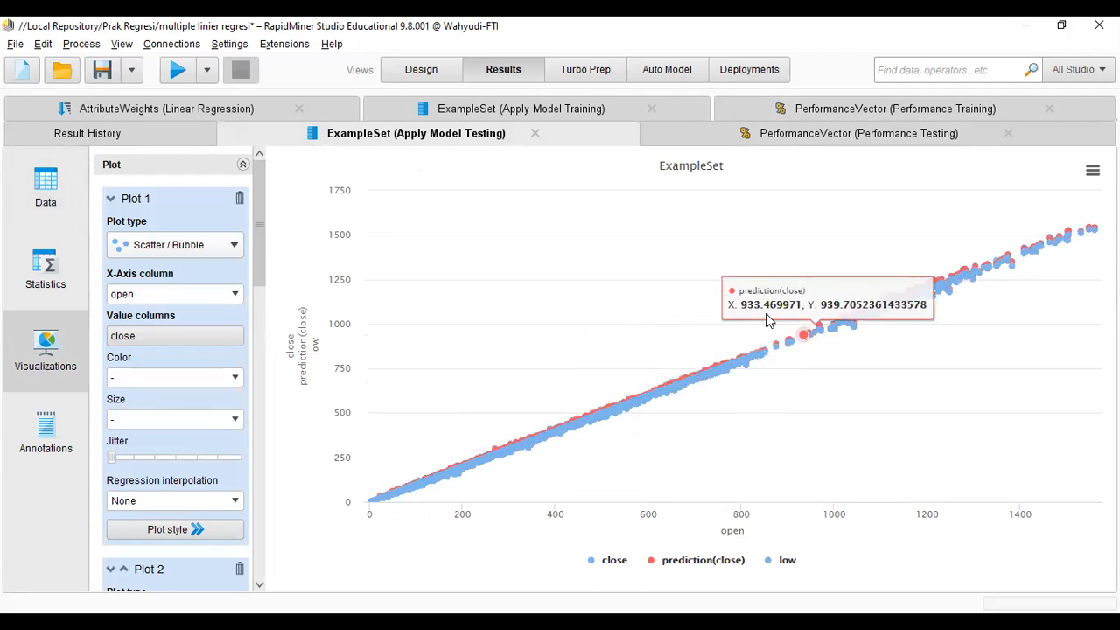
pyautogui.click(235, 297)
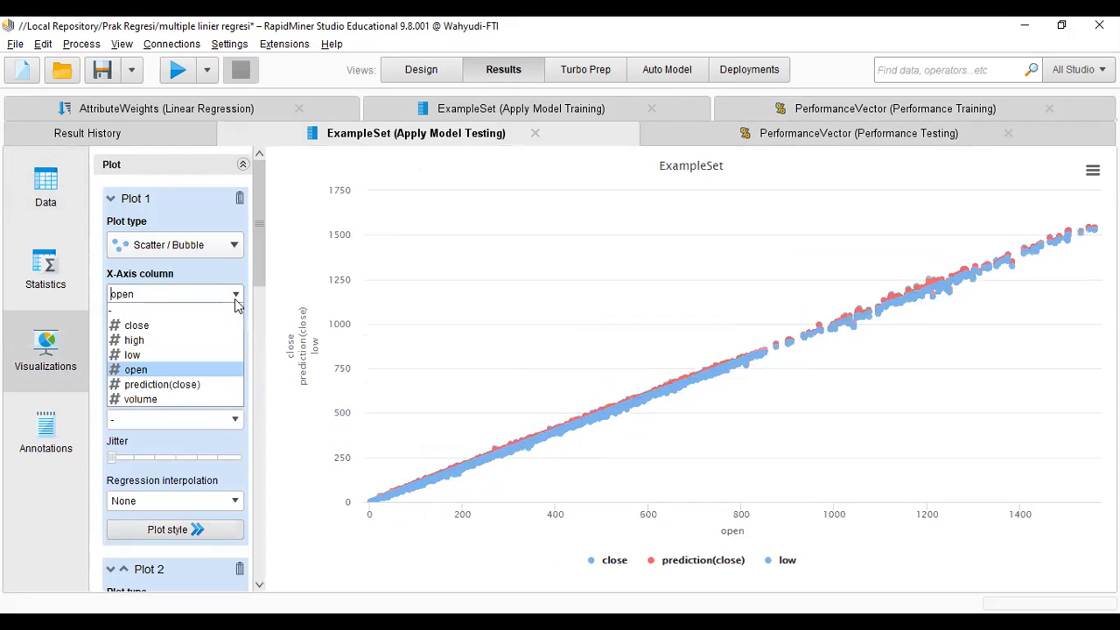
pyautogui.click(162, 356)
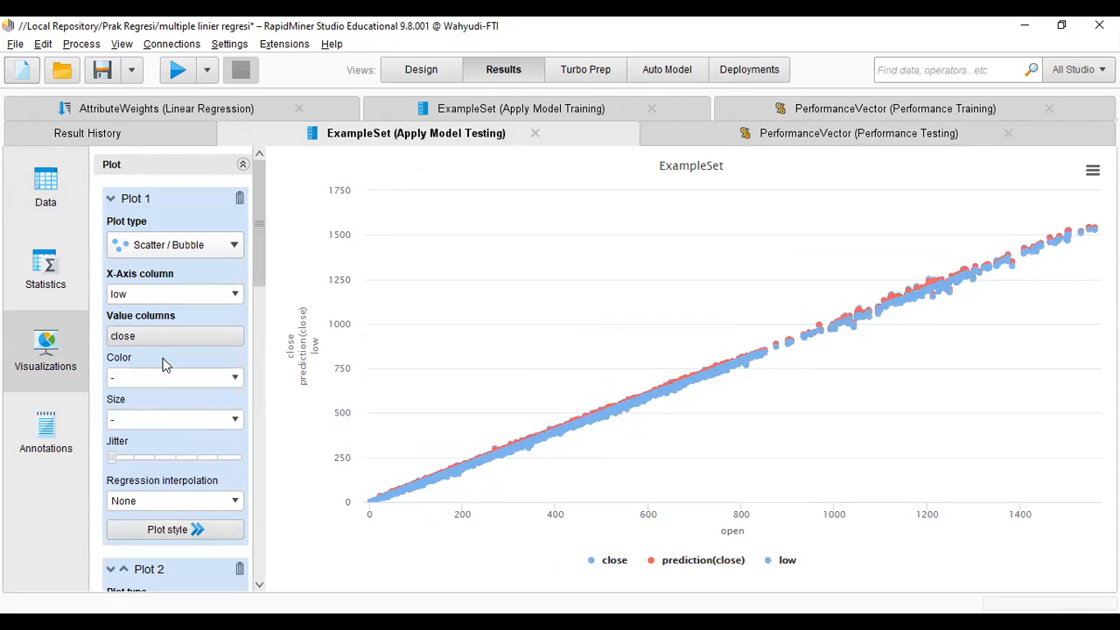
# Step: Plot the testing example set against volume, and return the X-axis column to low
pyautogui.click(238, 294)
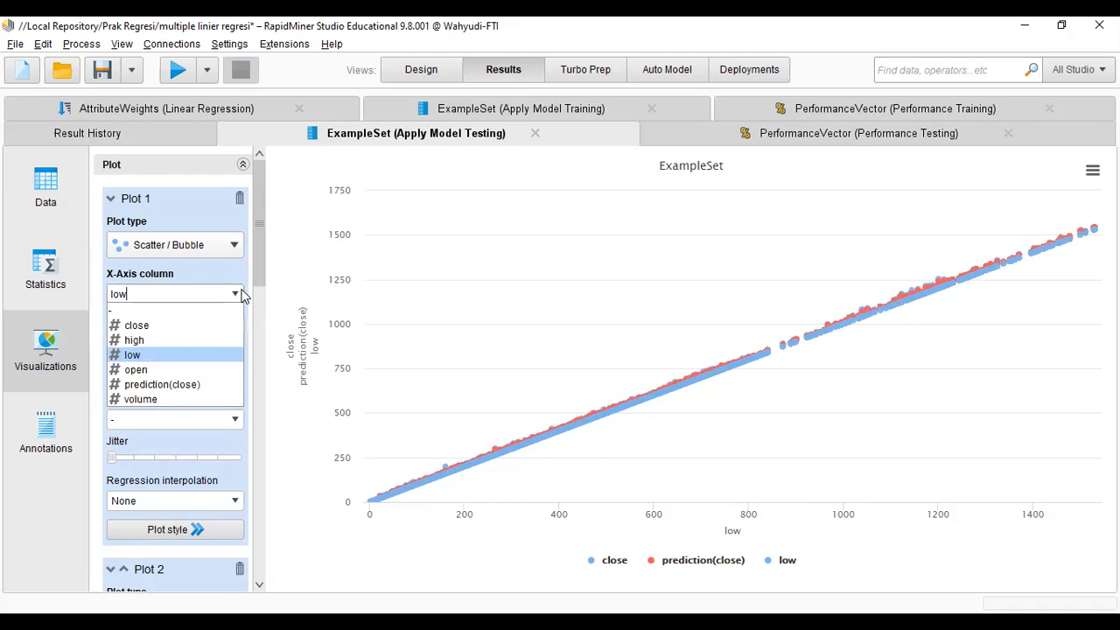
pyautogui.click(186, 399)
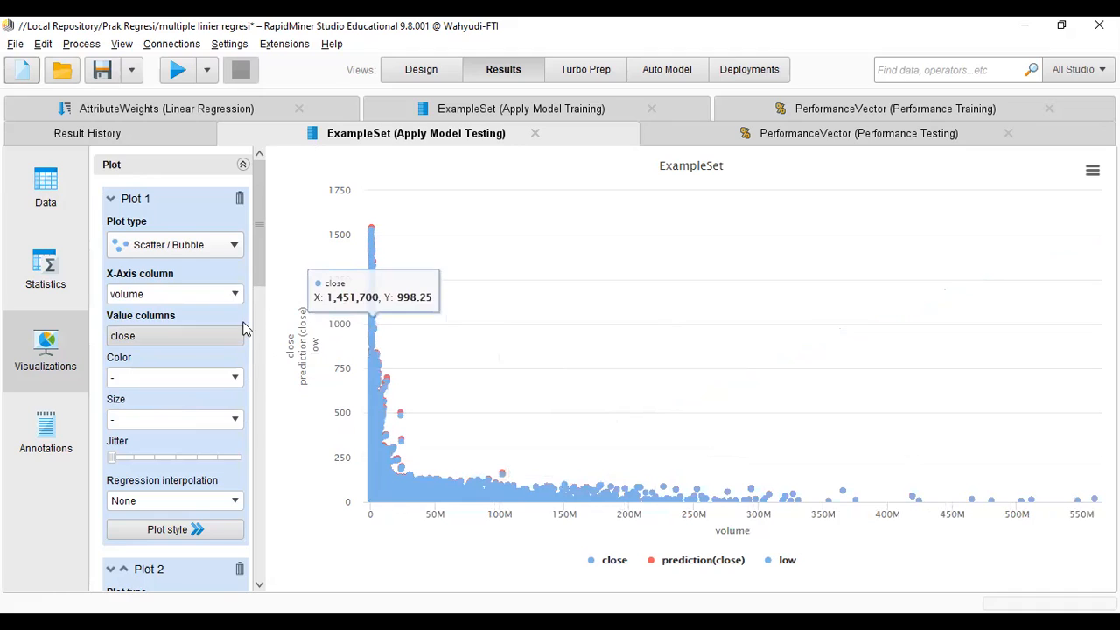
pyautogui.click(233, 294)
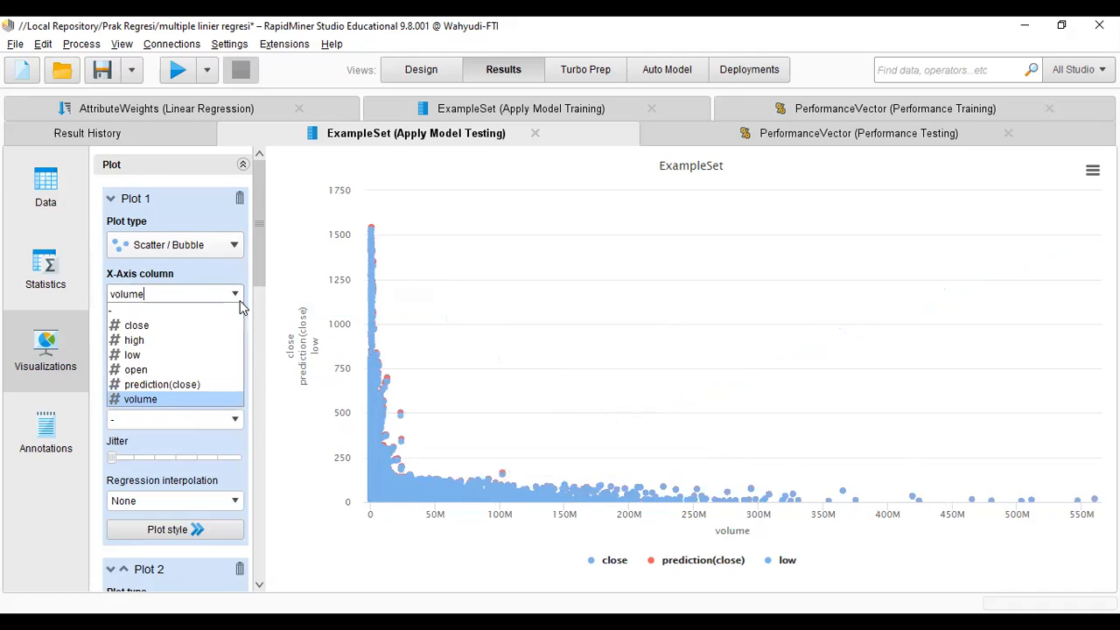
pyautogui.click(198, 354)
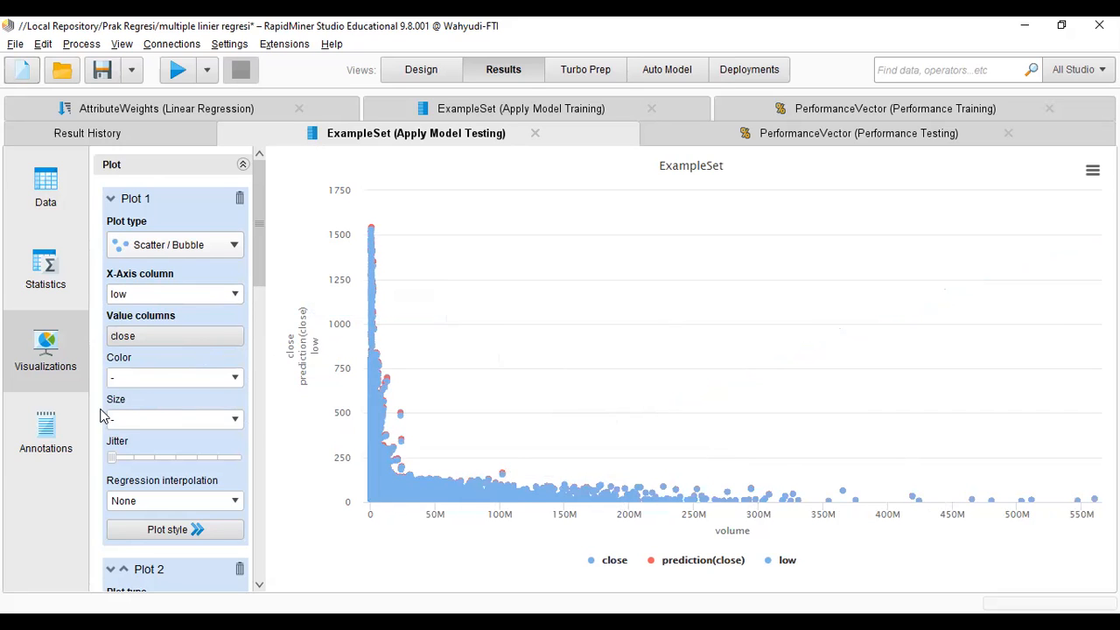
# Step: Compare the testing example set's scatter plot against low with the training example set's scatter plot against open
pyautogui.click(63, 428)
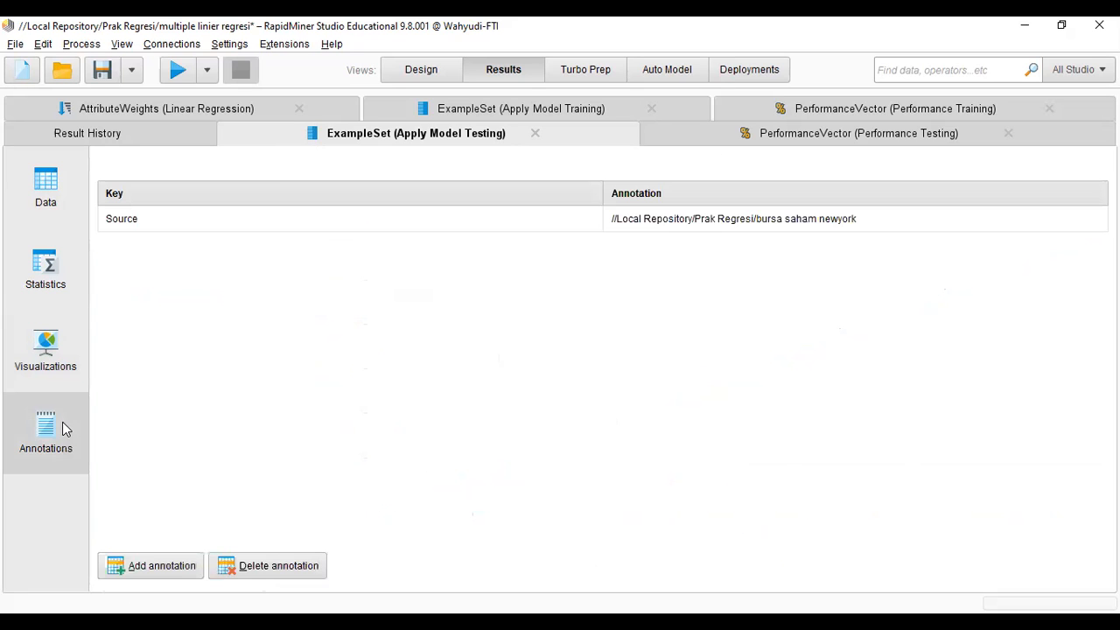
pyautogui.click(72, 370)
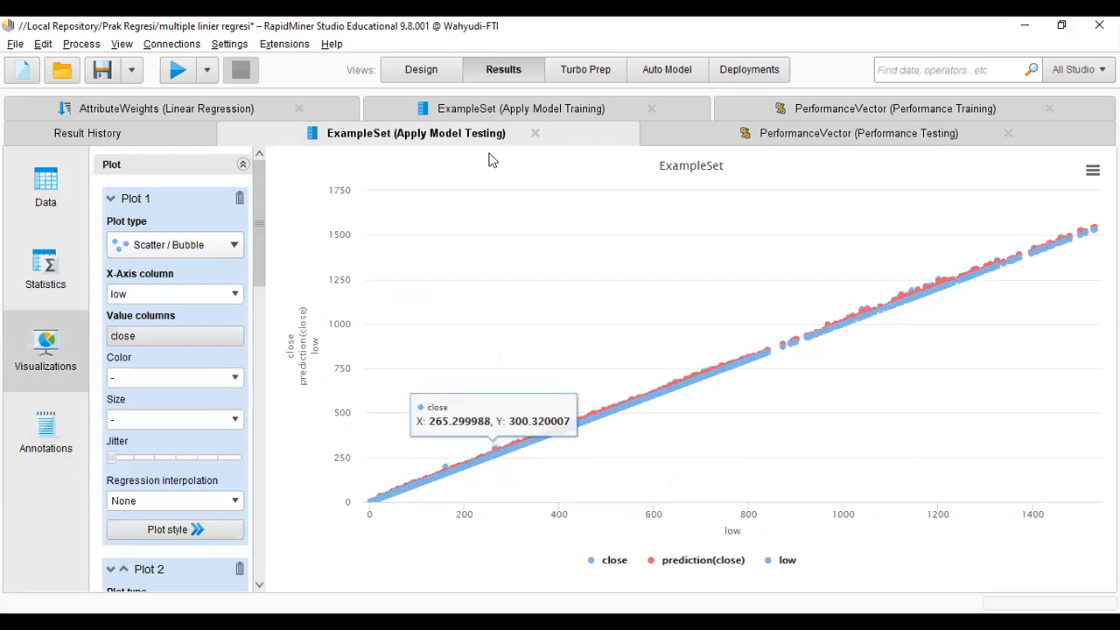
pyautogui.click(545, 114)
pyautogui.click(39, 375)
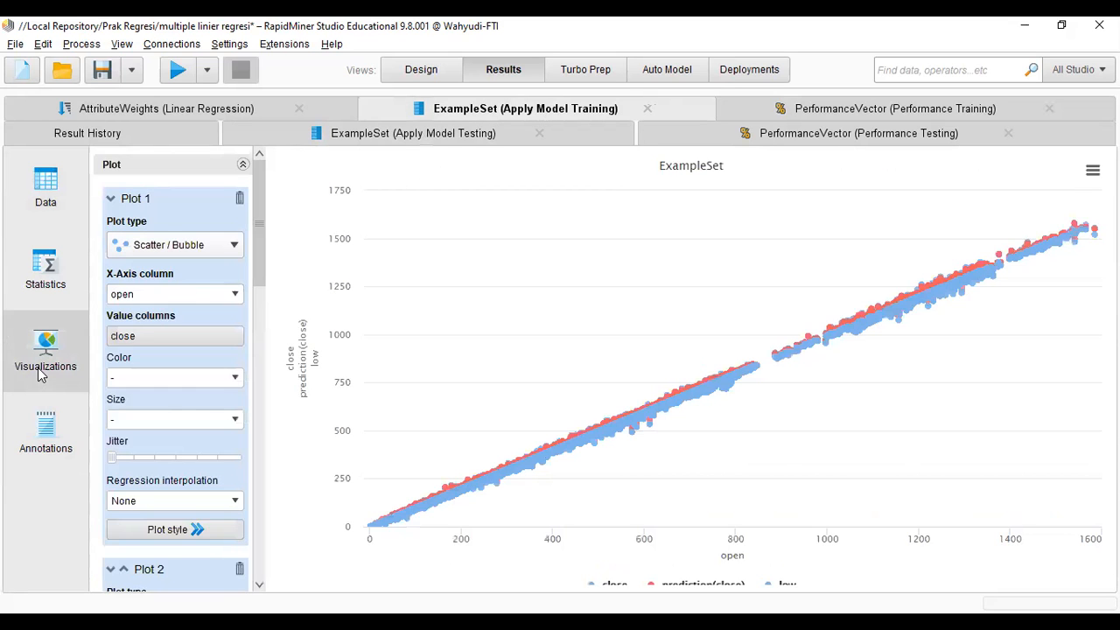
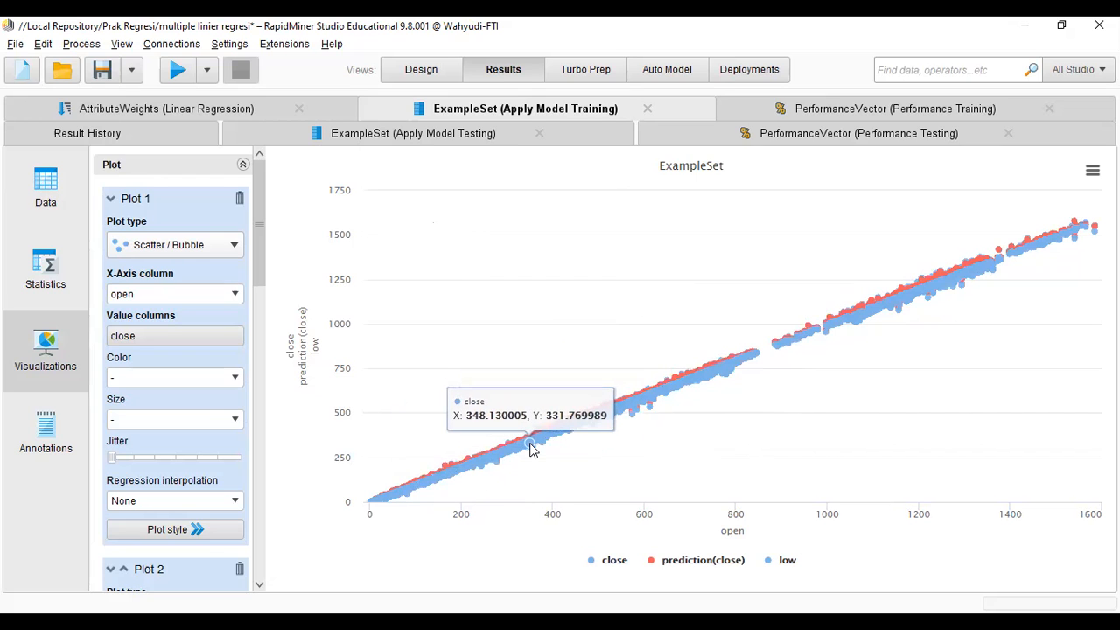
# Step: Return to the process design and save the multiple linear regression process
pyautogui.click(409, 72)
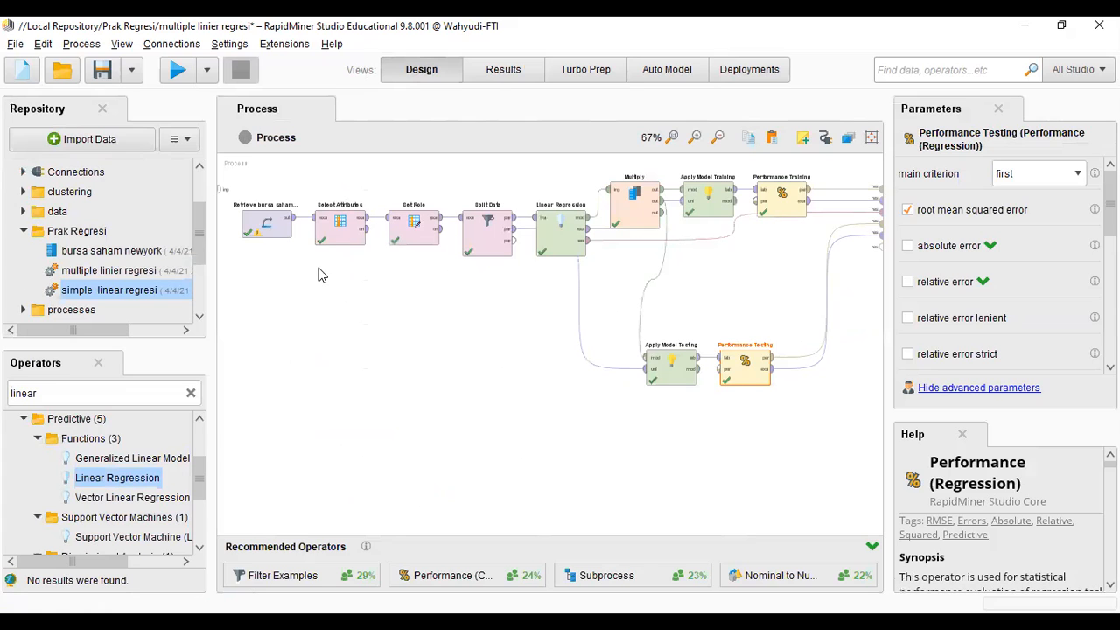
pyautogui.click(118, 79)
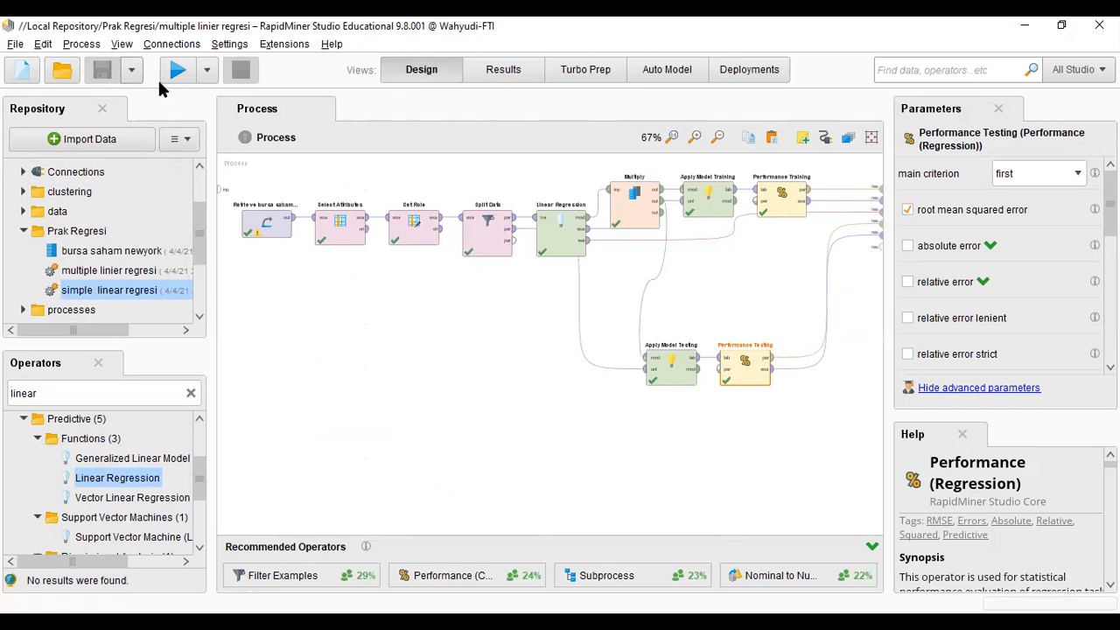
# Step: Open the simple linear regression process from the Prak Regresi folder and examine its full operator layout
pyautogui.doubleClick(131, 290)
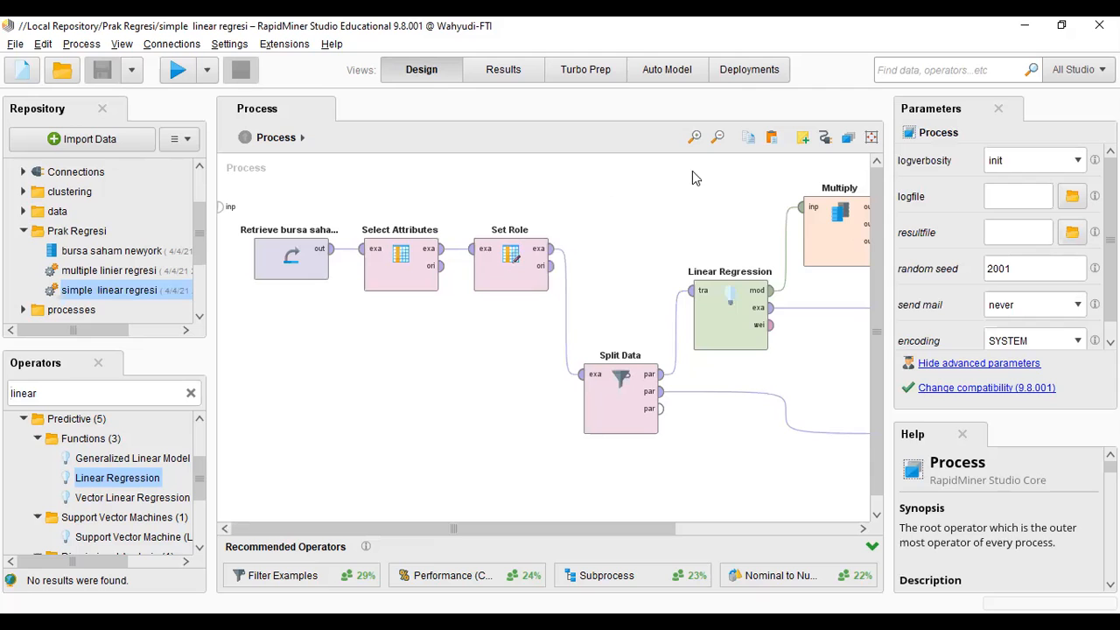
pyautogui.click(716, 140)
pyautogui.click(717, 140)
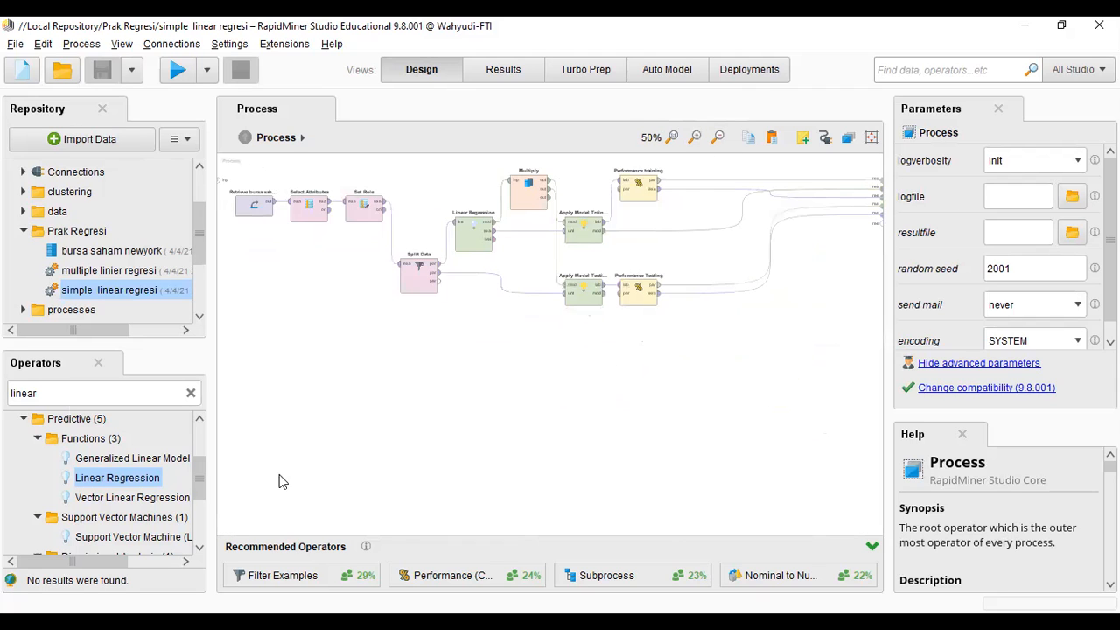
# Step: Reopen the multiple linear regression process and examine its full operator layout at 50% scale
pyautogui.doubleClick(147, 274)
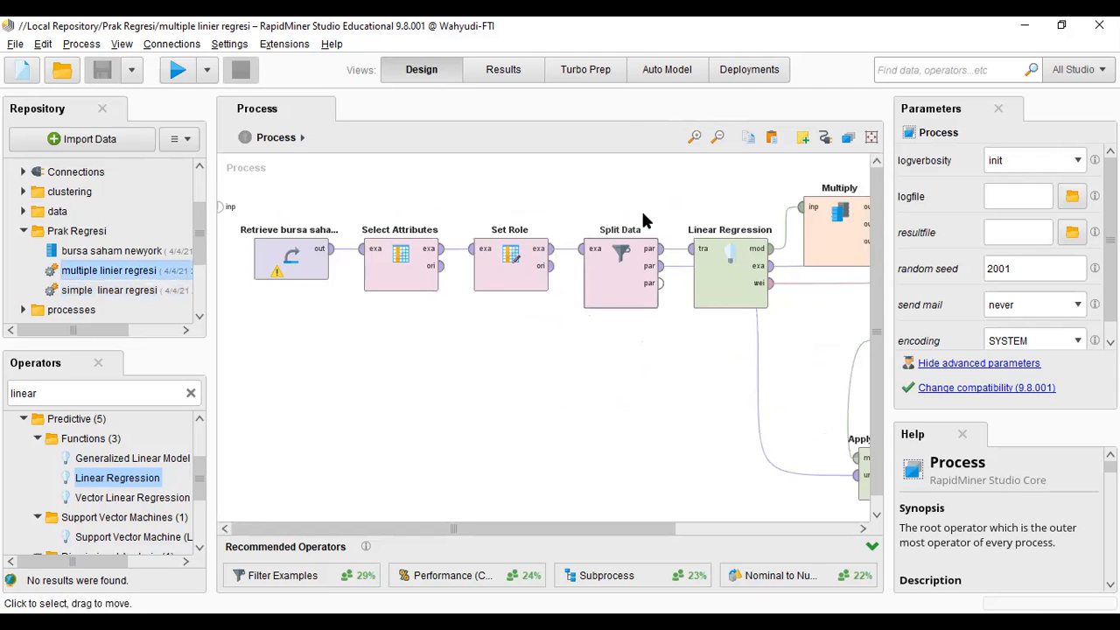
pyautogui.click(720, 140)
pyautogui.click(719, 140)
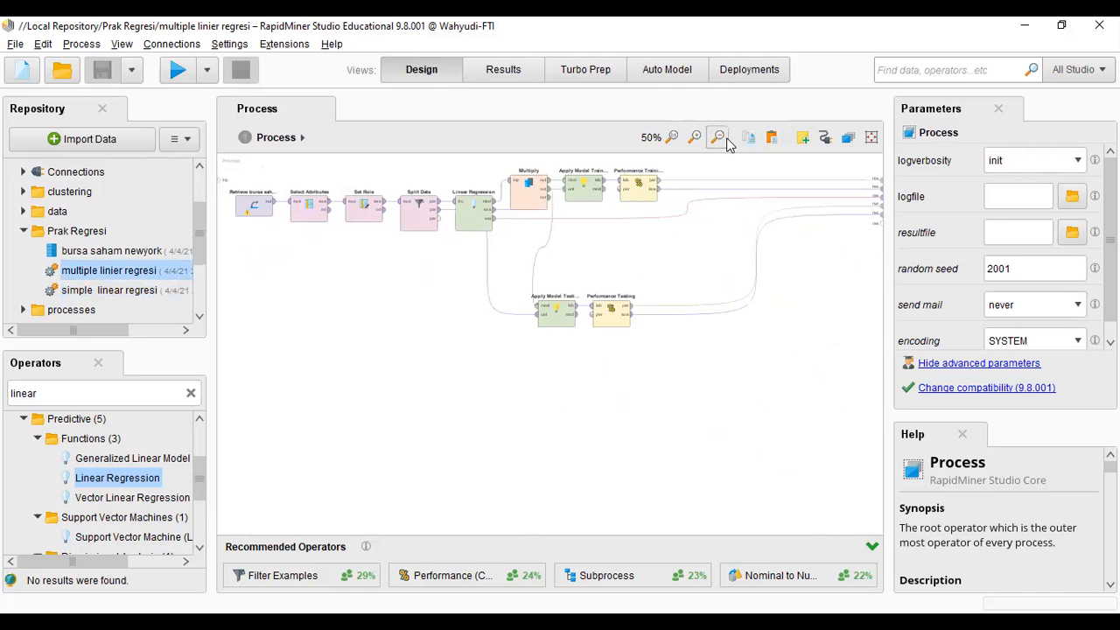
pyautogui.click(694, 141)
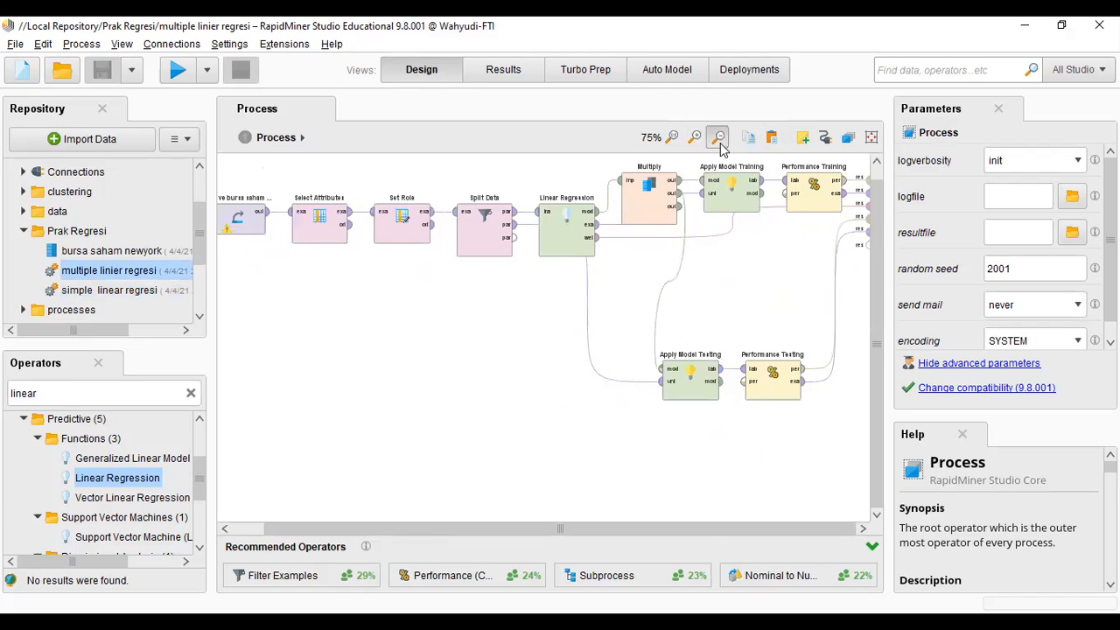
pyautogui.click(717, 140)
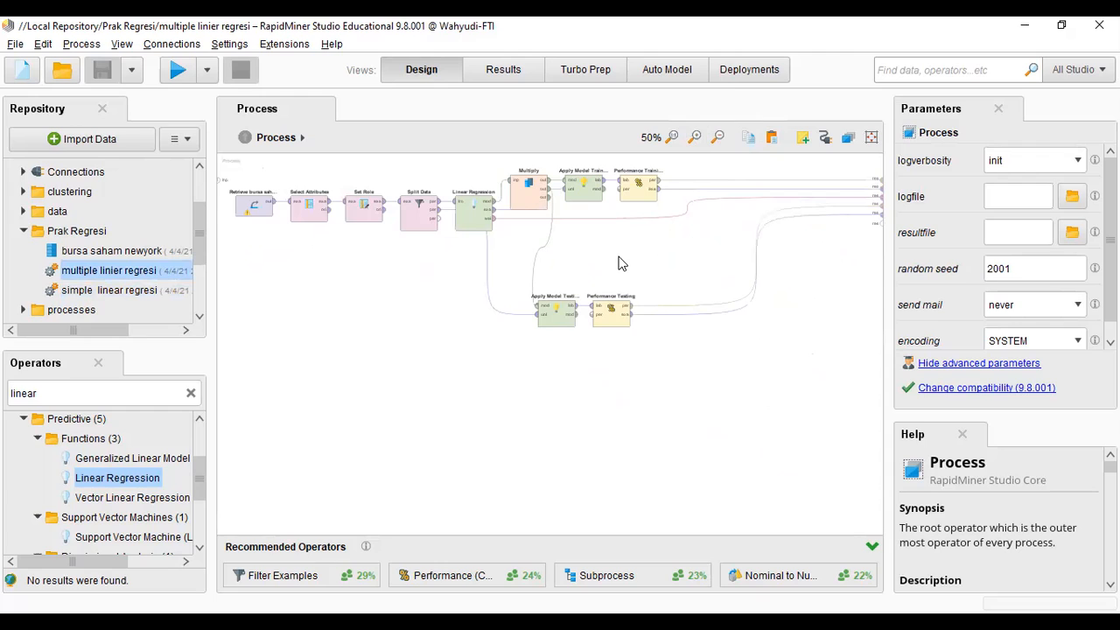